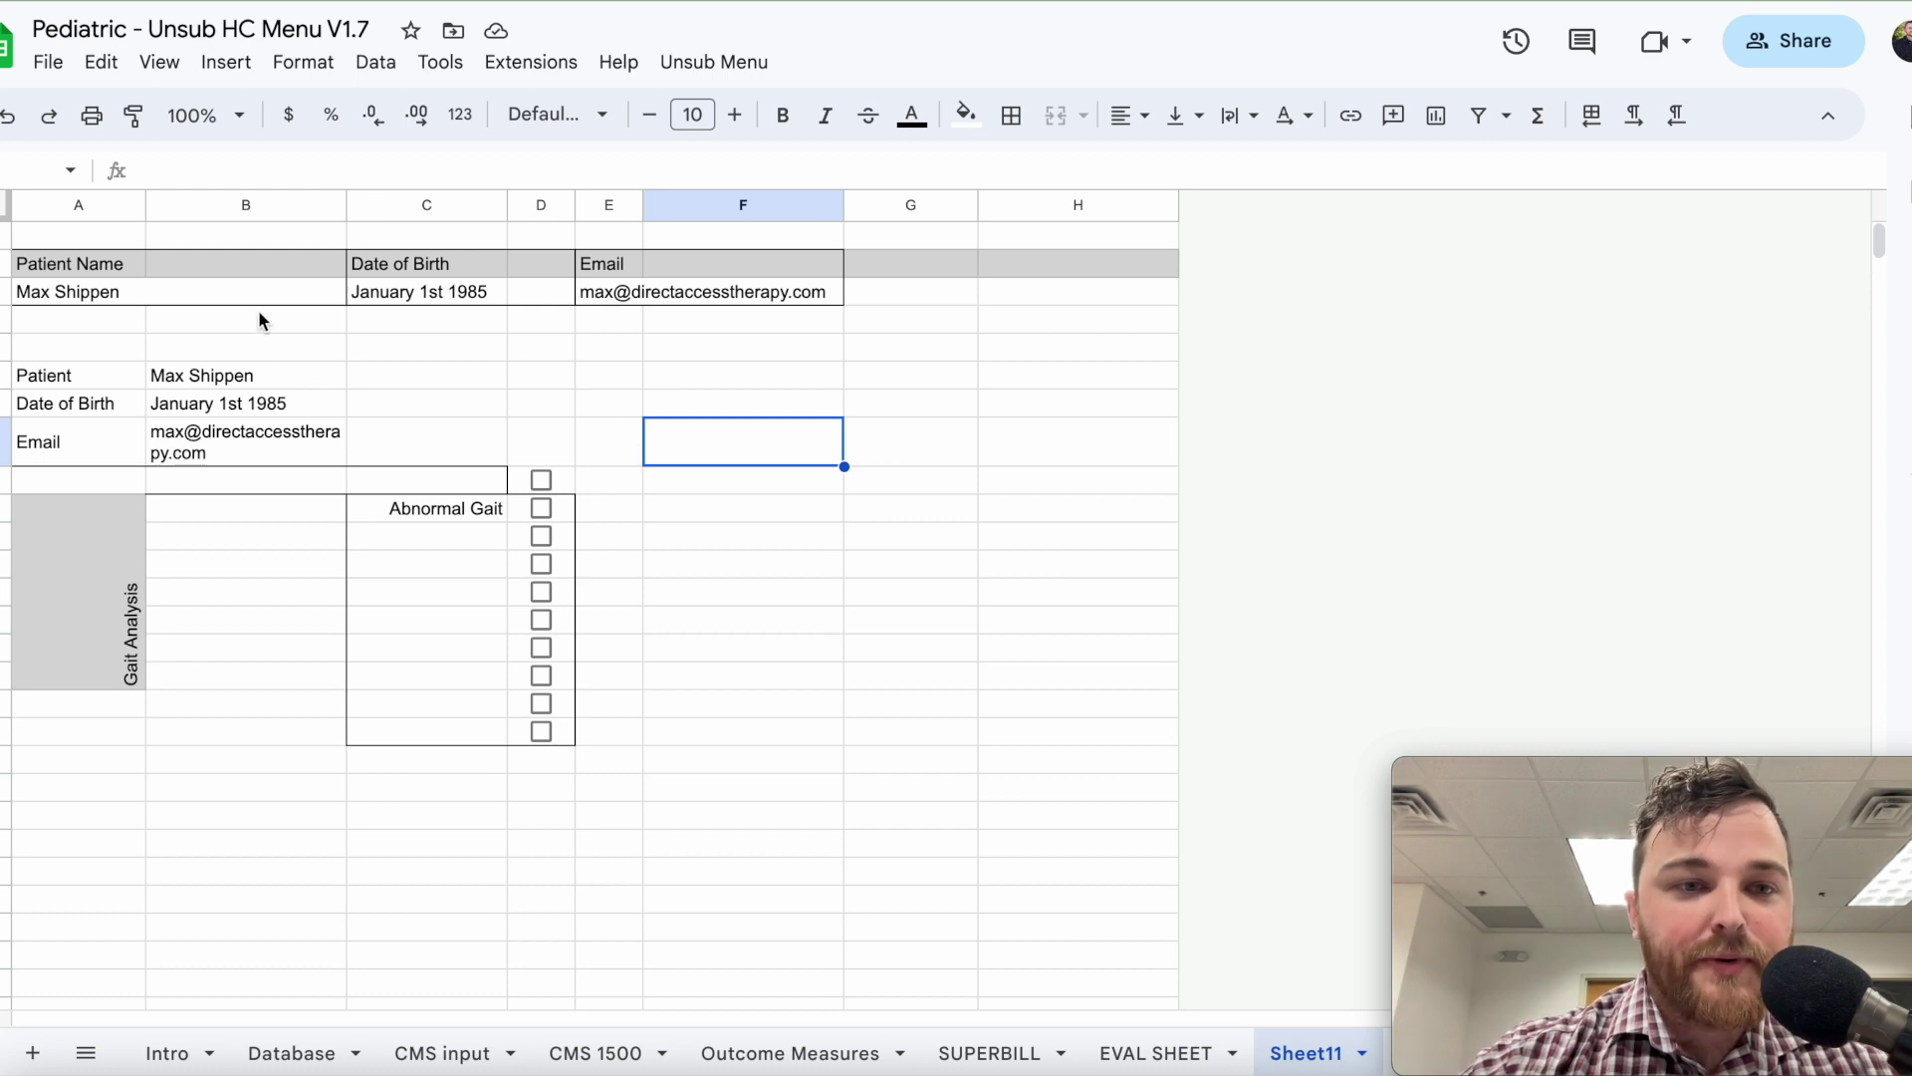
Compare Sheet11's header row with the Patient ID and Gender cells on SUPERBILL.
left_click_drag(136, 265, 689, 271)
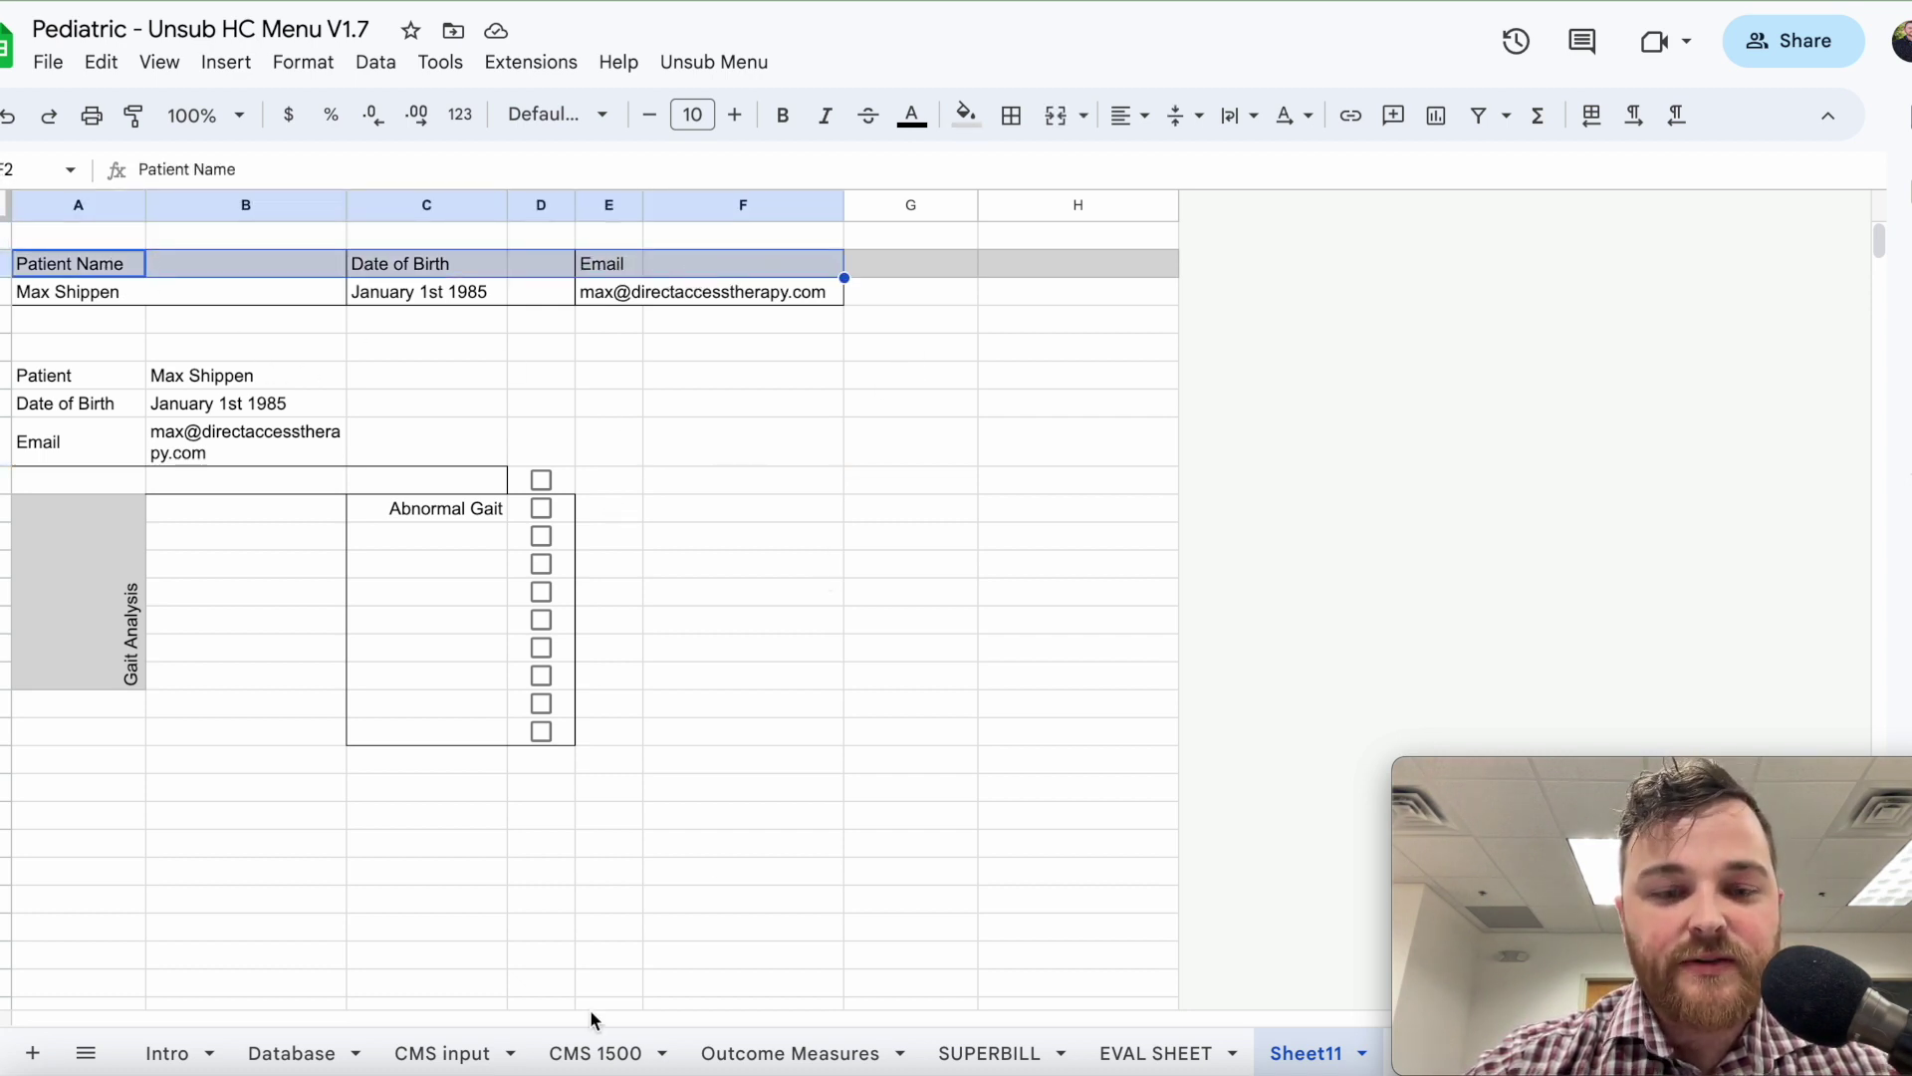
left_click(964, 1051)
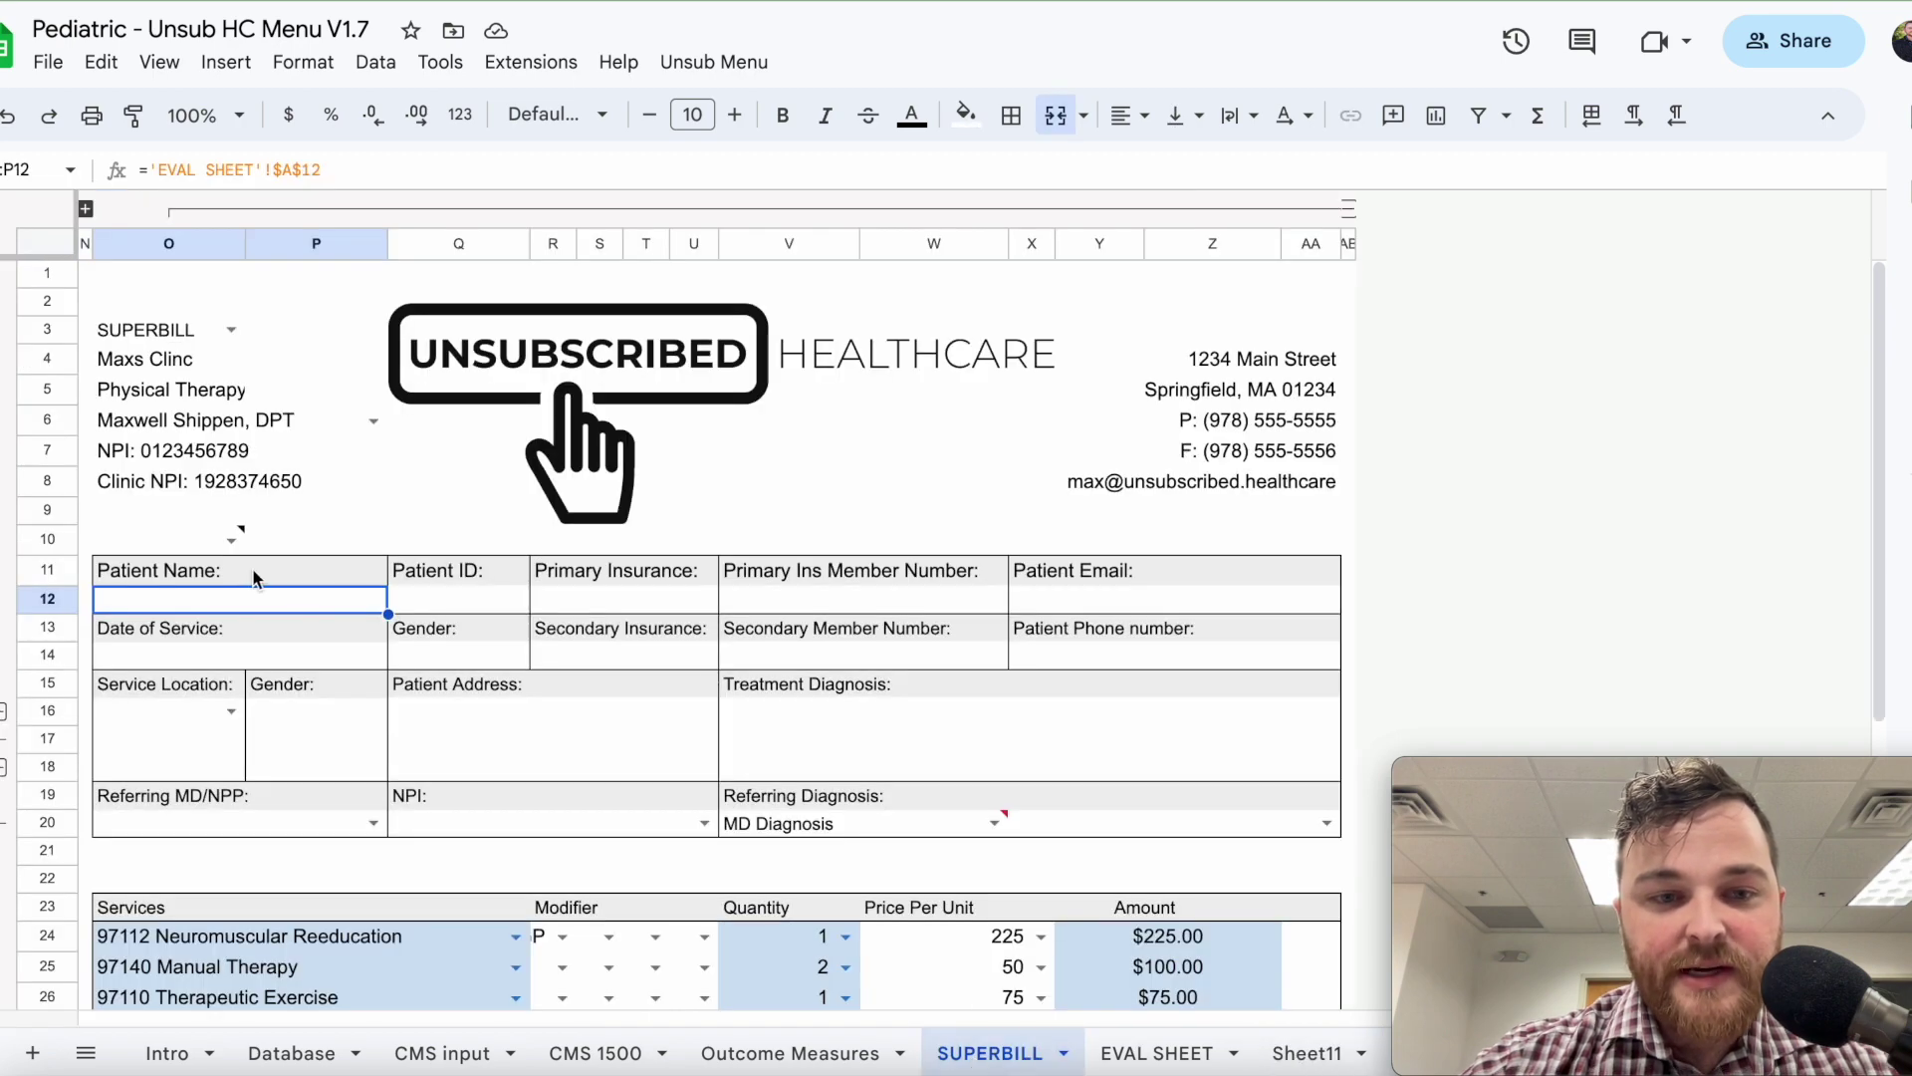
left_click(474, 633)
left_click(454, 592)
left_click(497, 659)
left_click(481, 603)
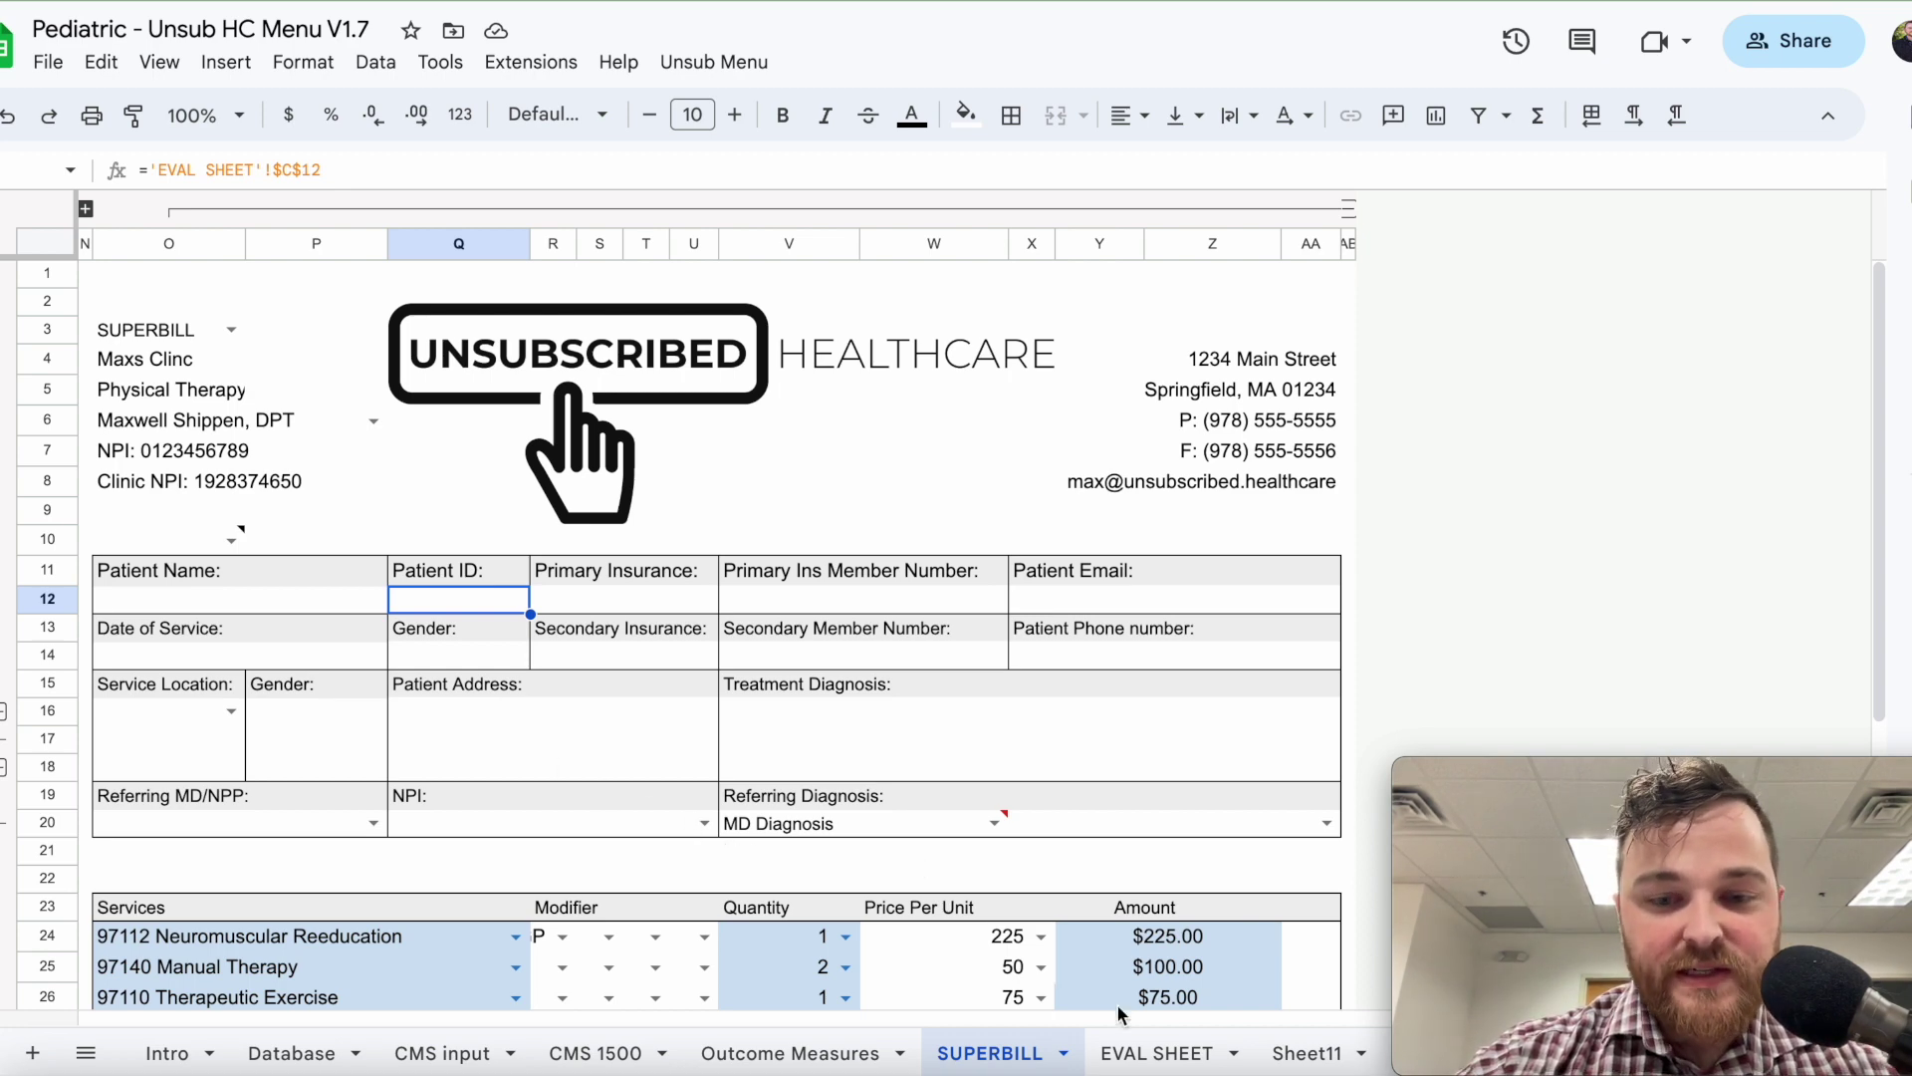
left_click(1291, 1050)
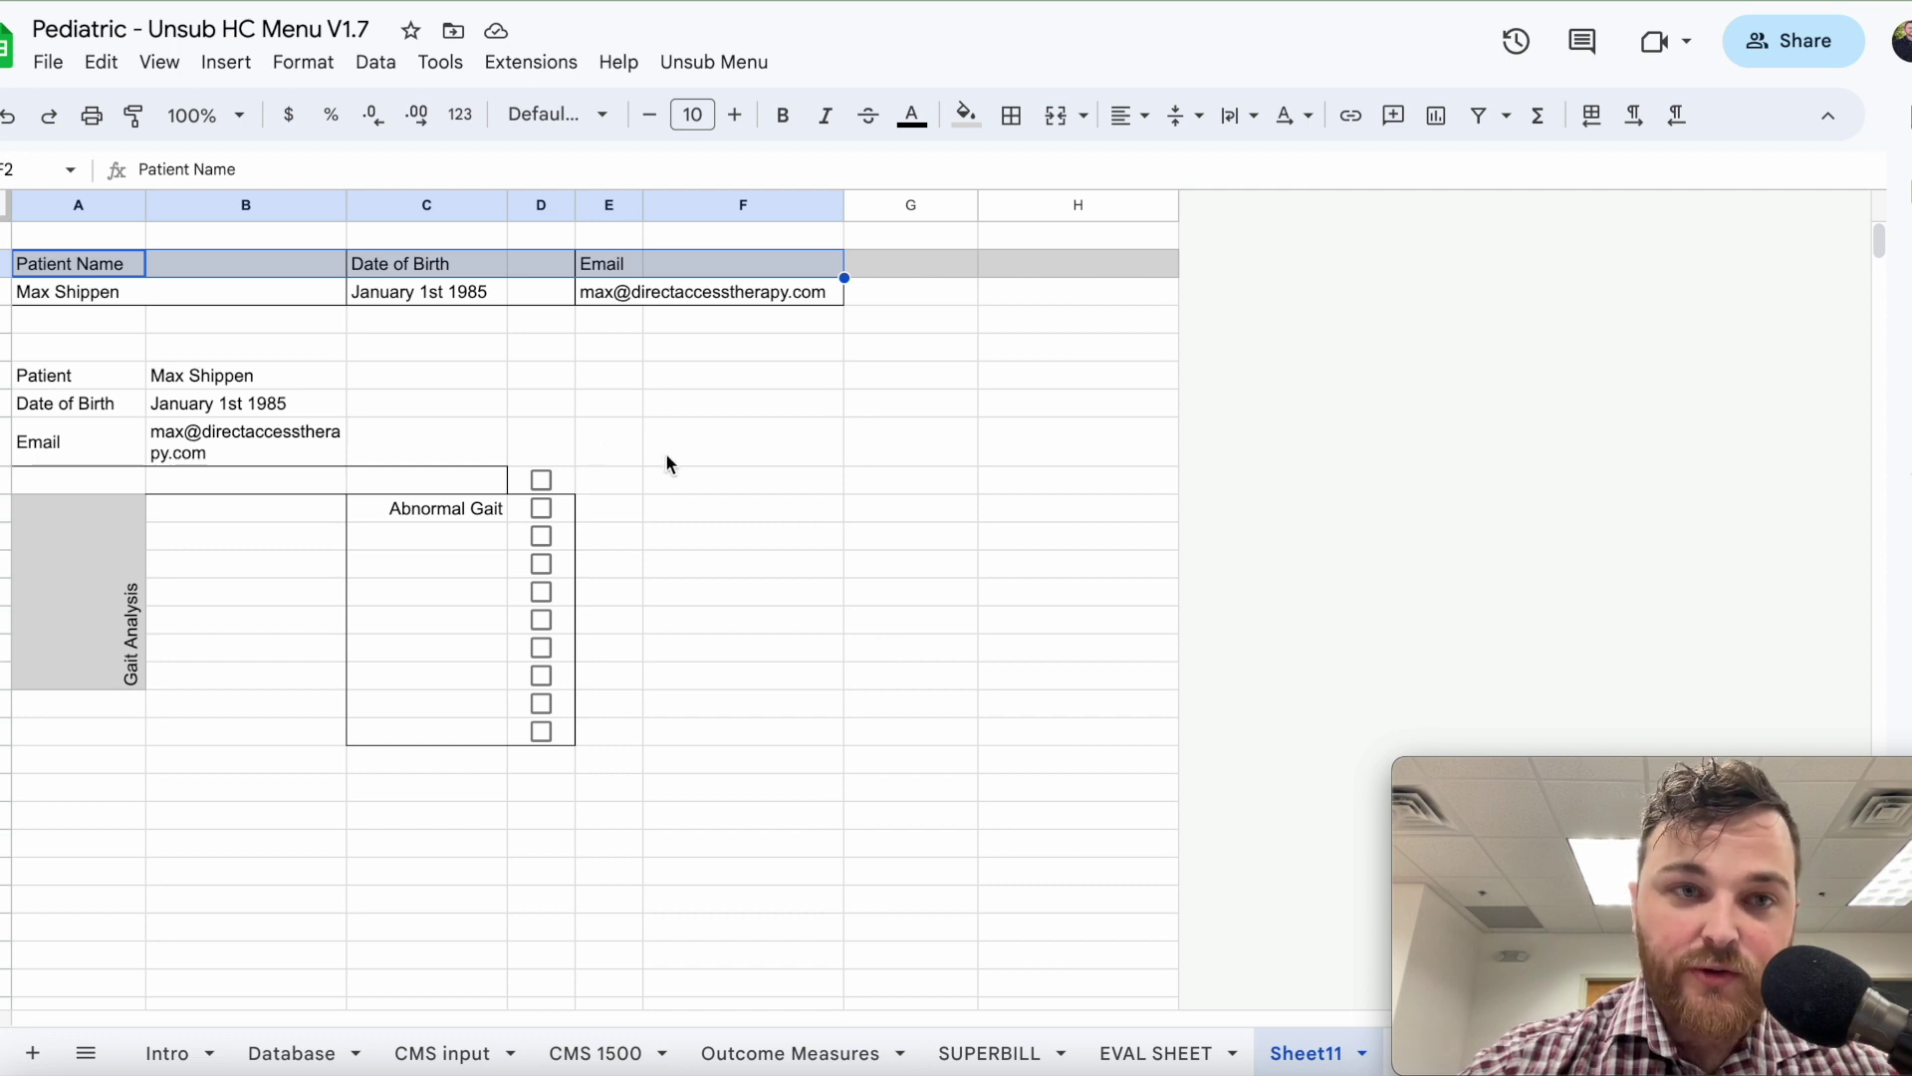
left_click(535, 380)
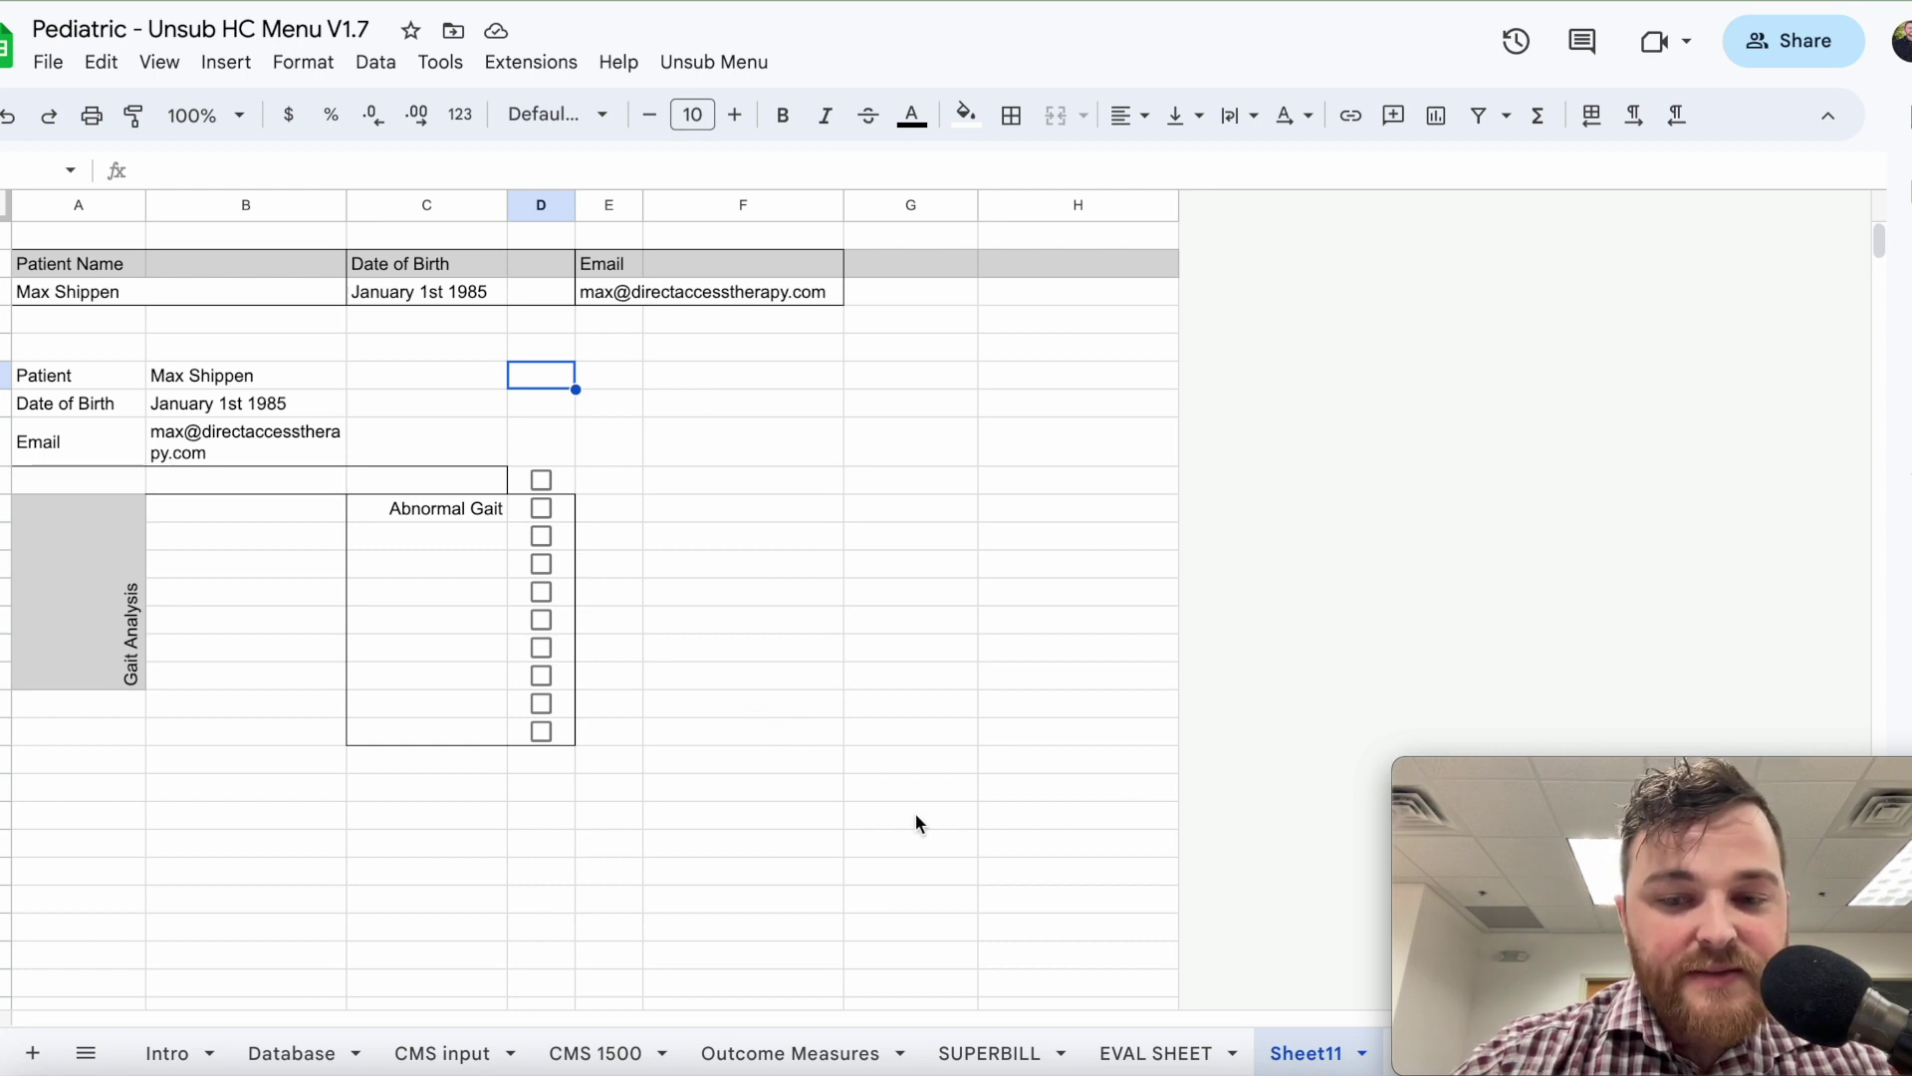
Look over the EVAL SHEET tab, then return to Sheet11.
left_click(1150, 1053)
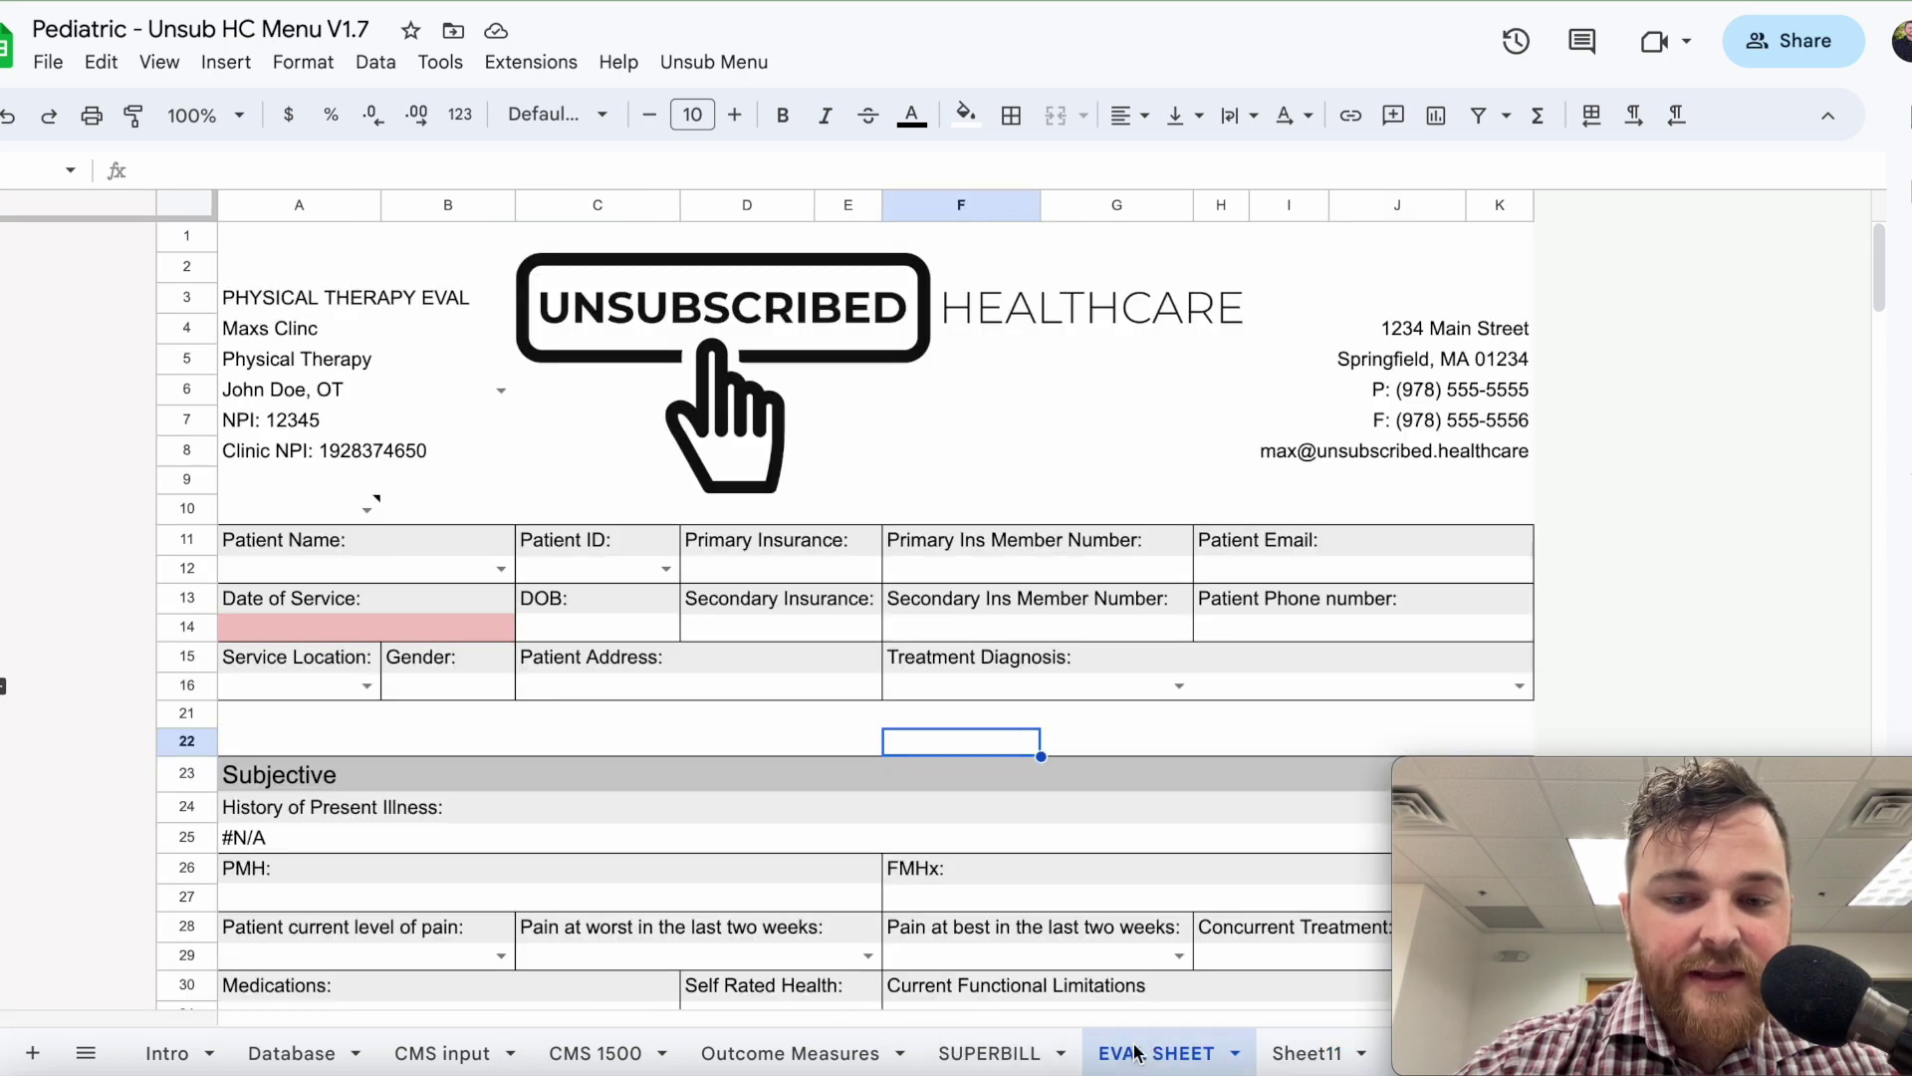
left_click(1285, 1053)
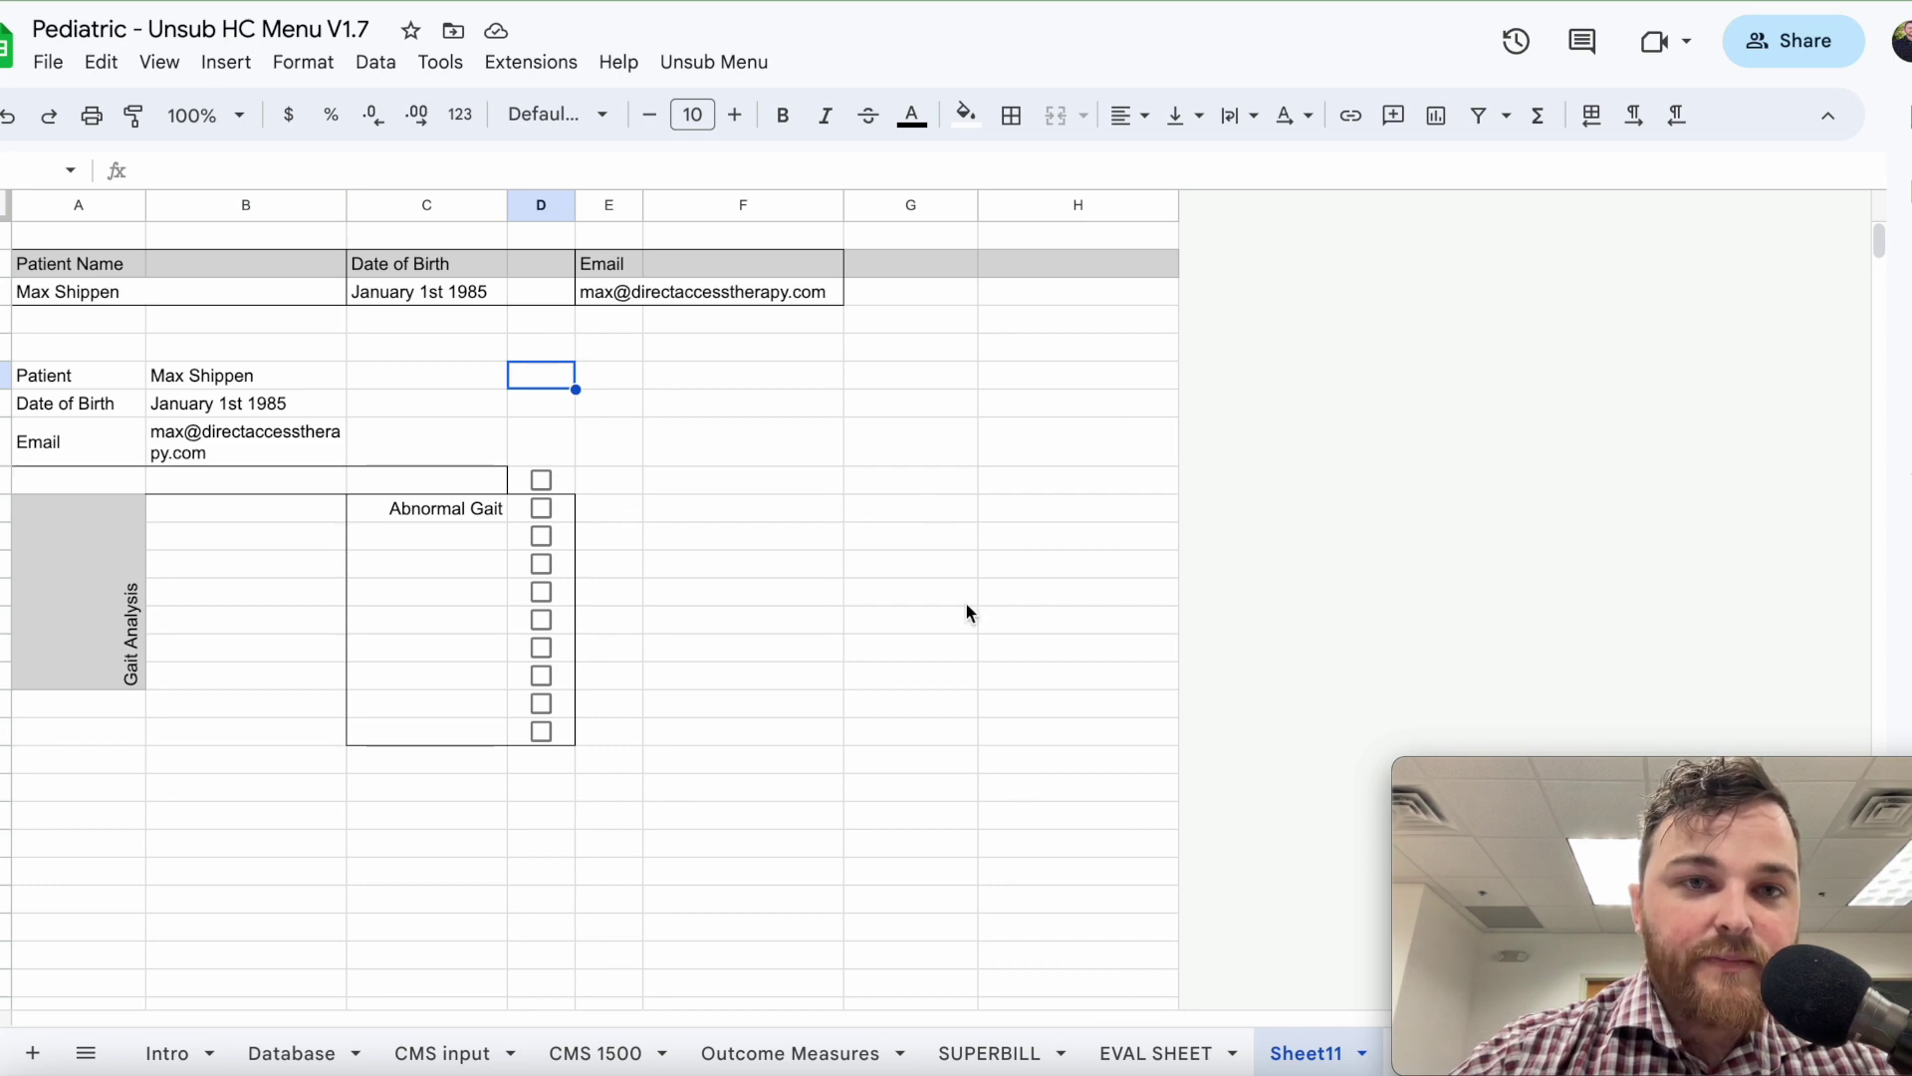
left_click(1155, 1053)
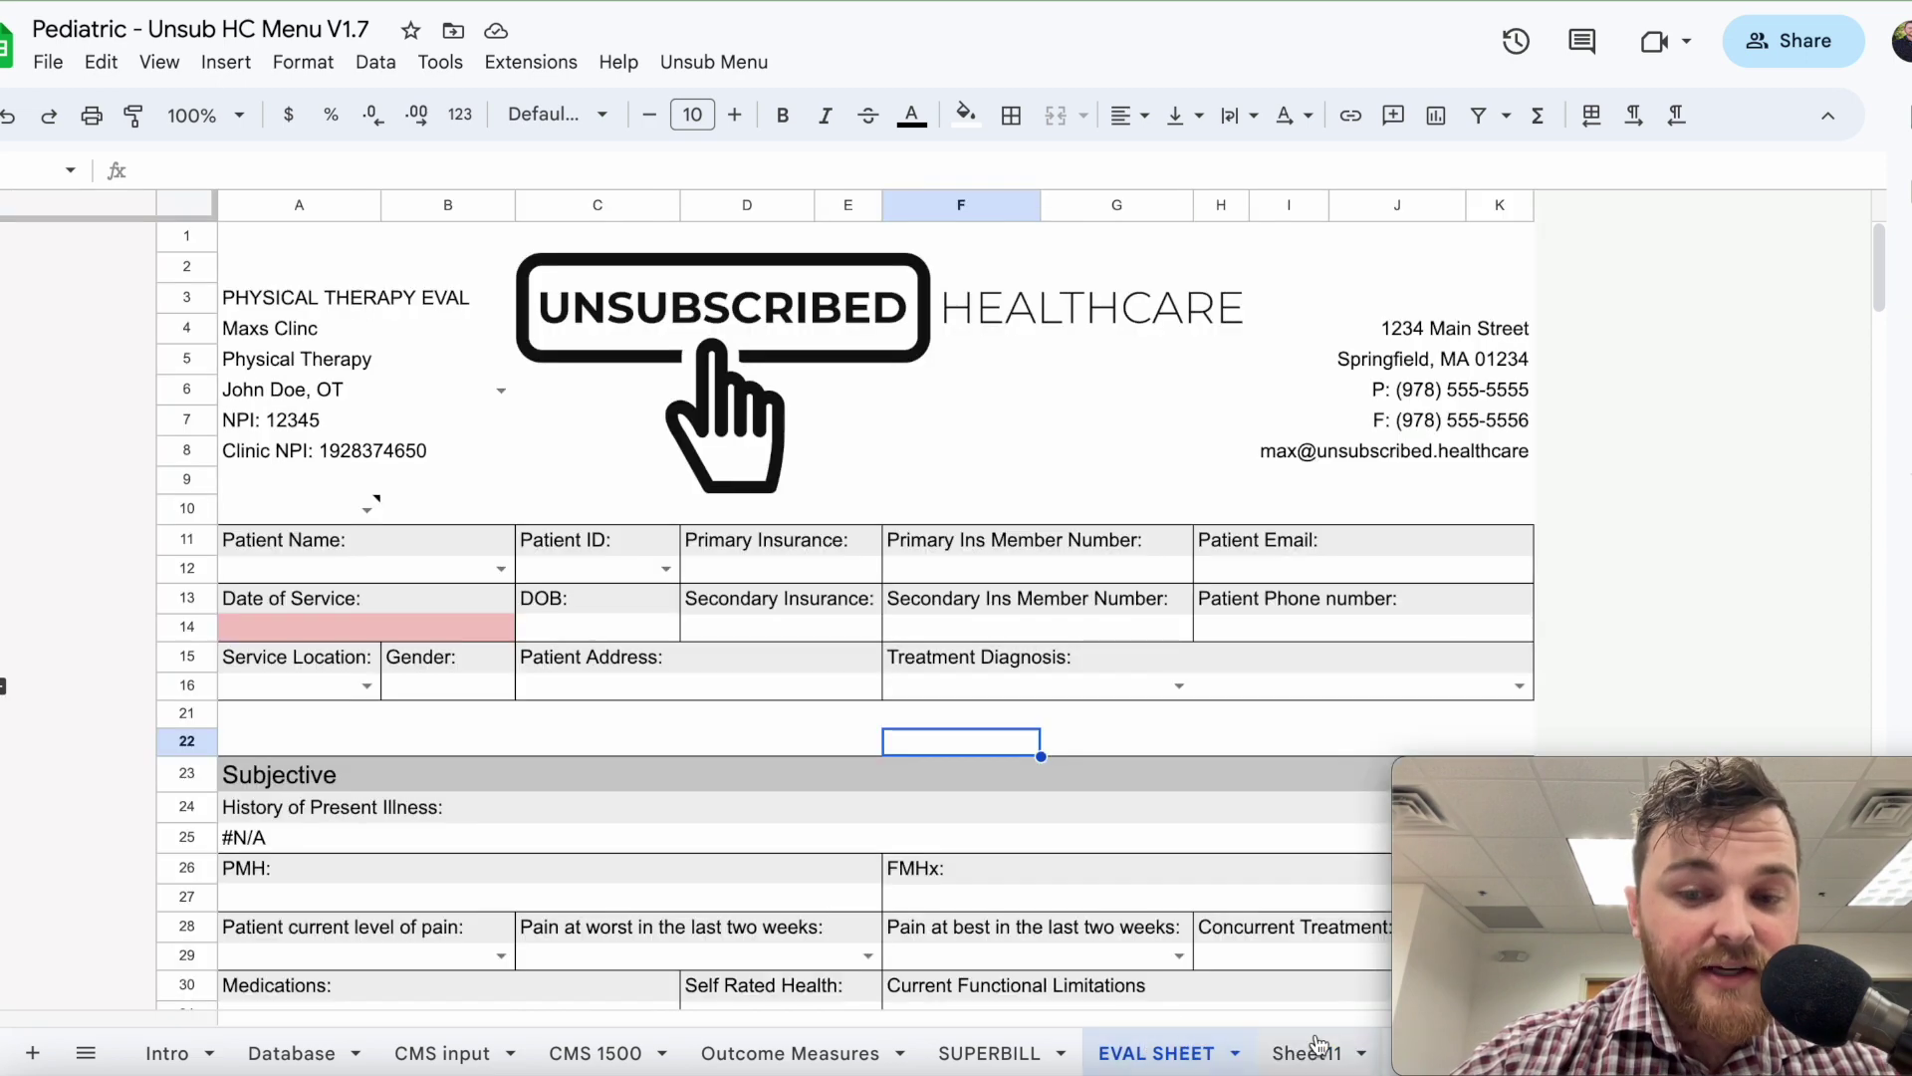
left_click(1319, 1057)
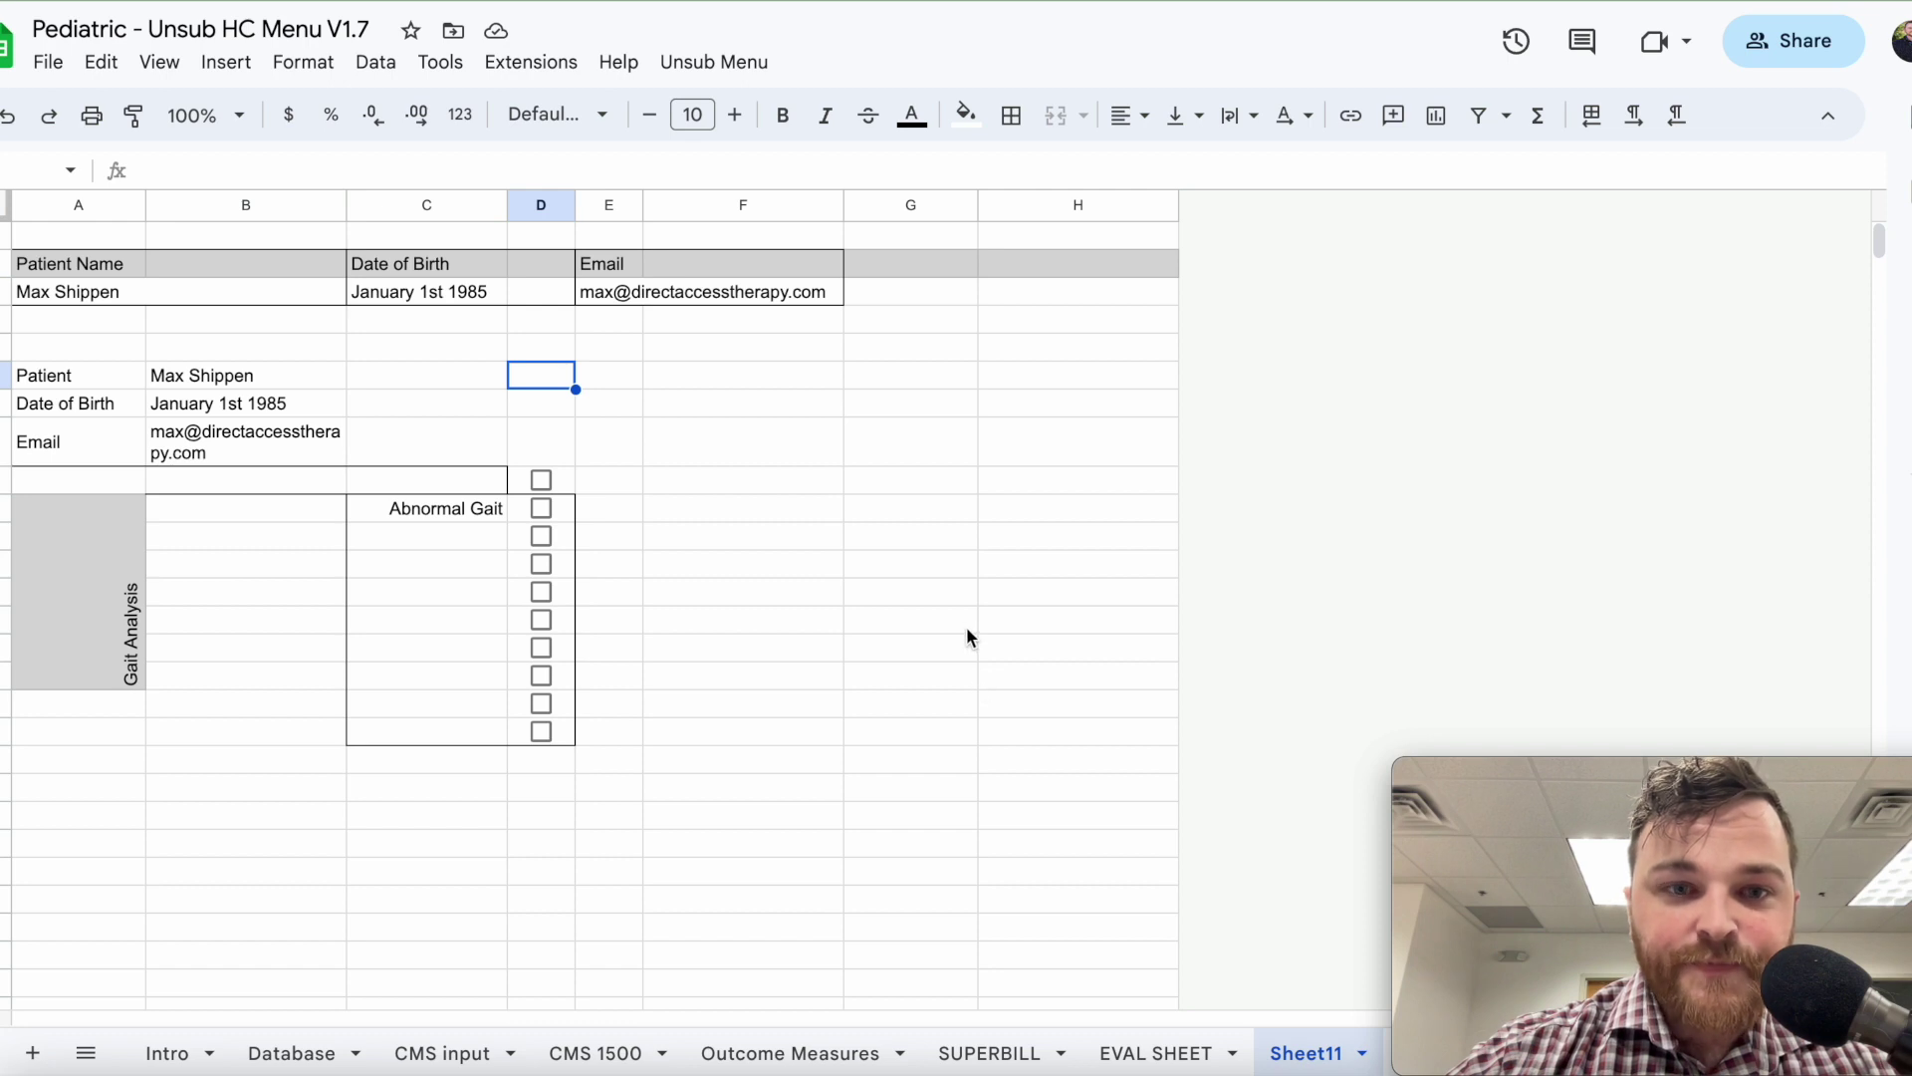
left_click(751, 513)
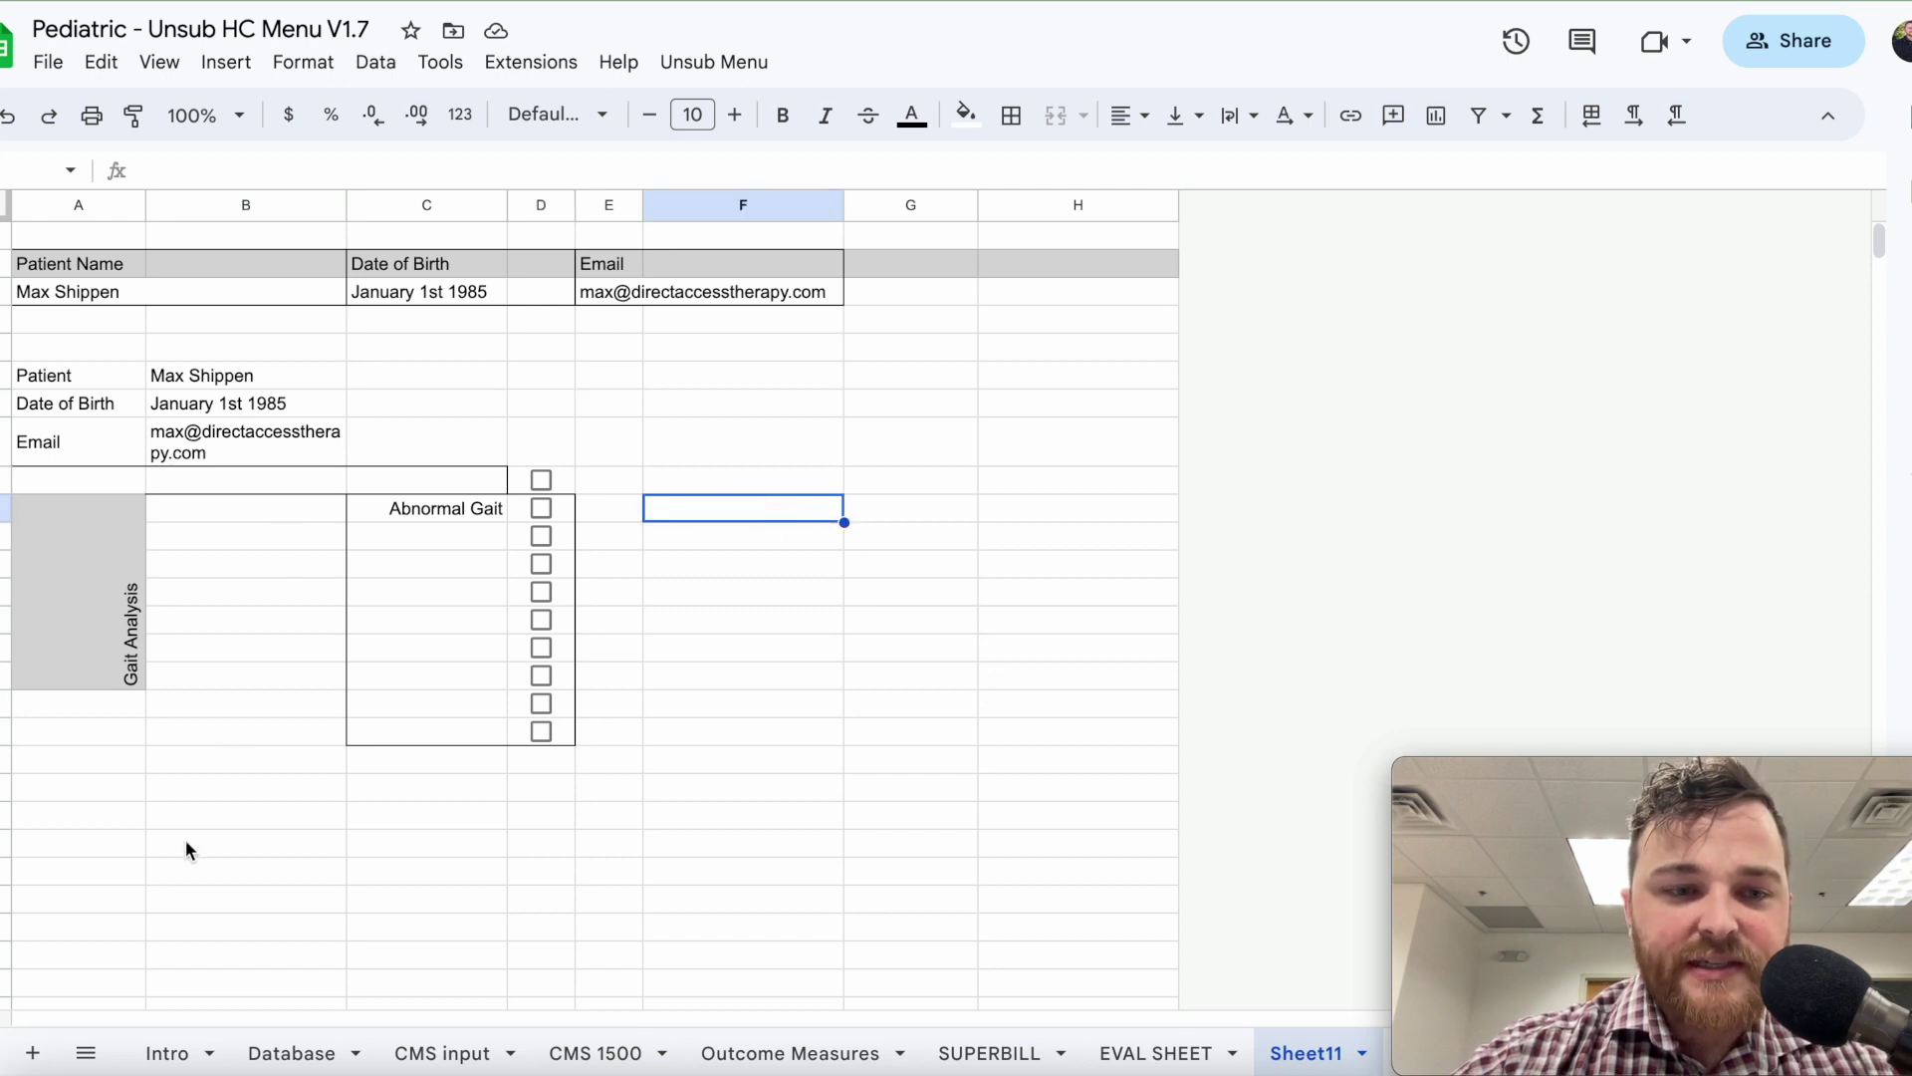
left_click(111, 263)
left_click(538, 372)
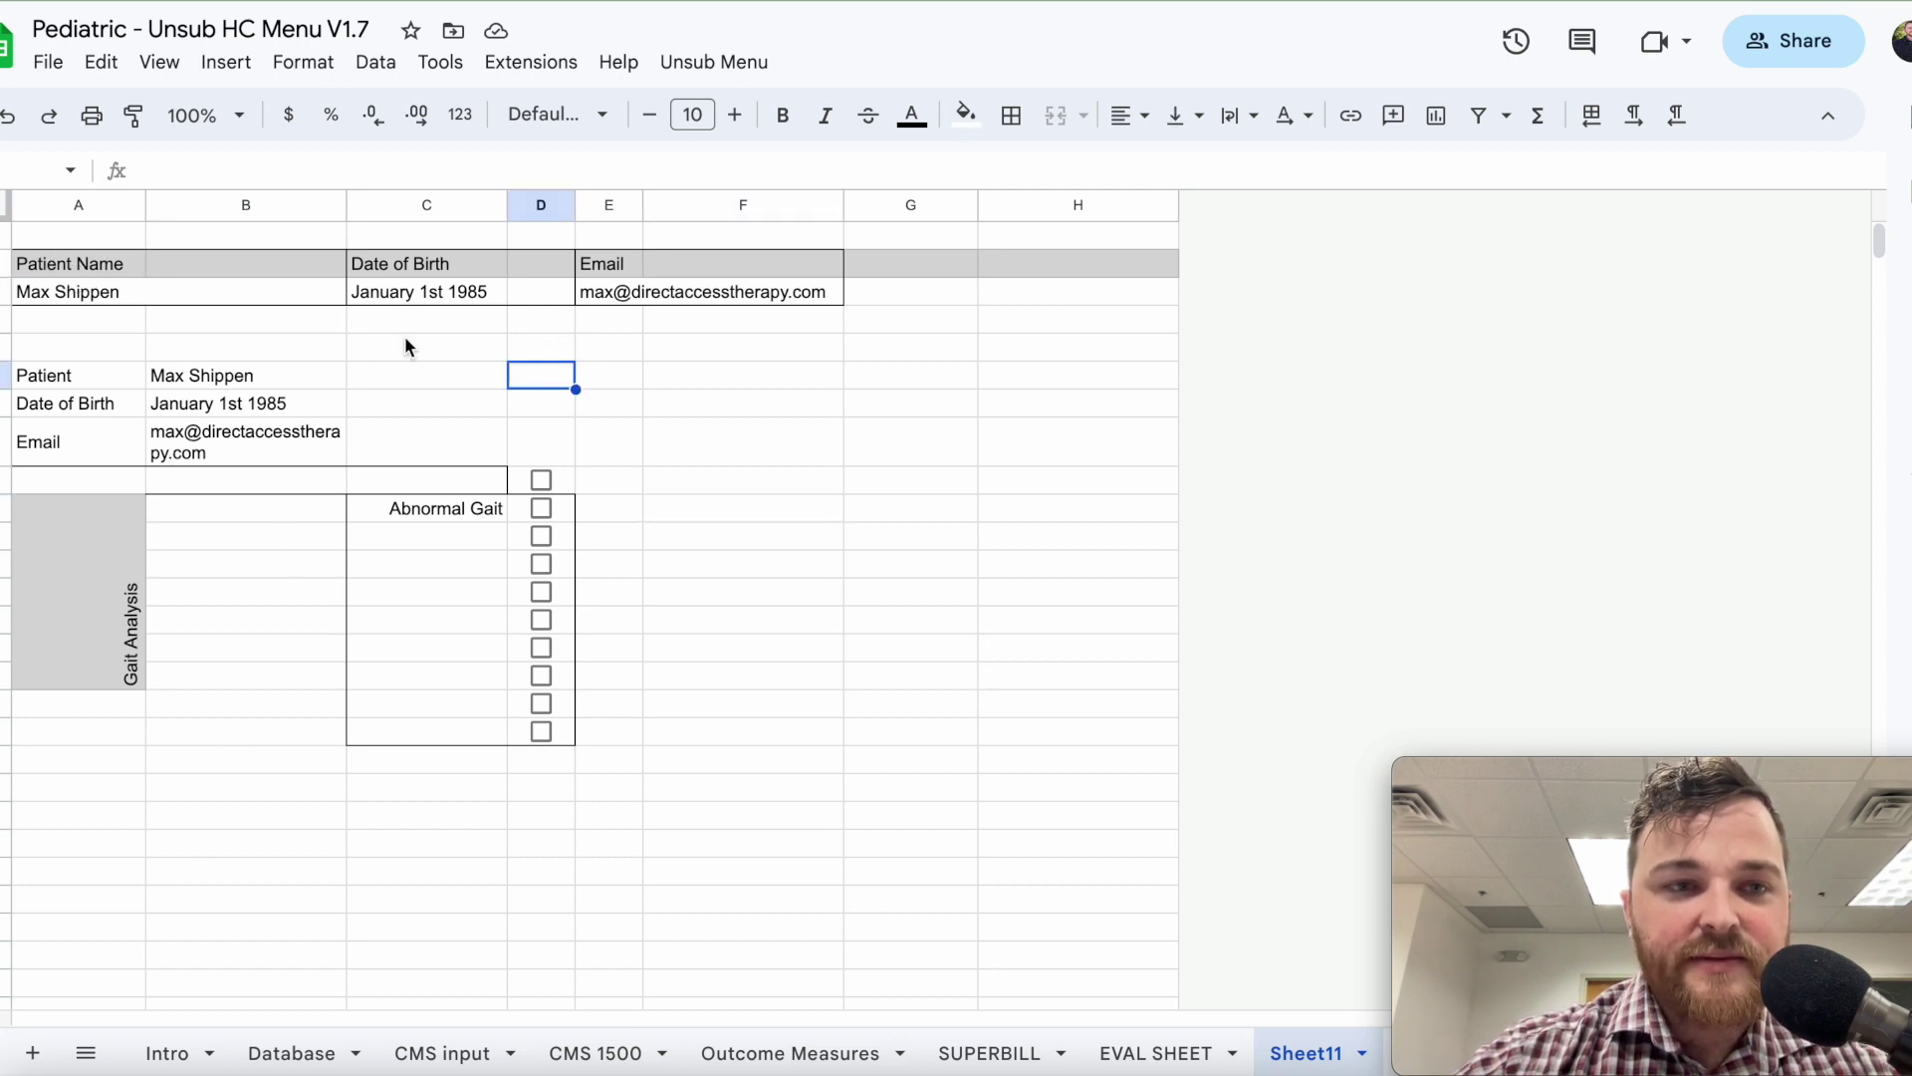
Enter 'Patient Name' below the Gait Analysis block and shade that cell light grey.
left_click(88, 786)
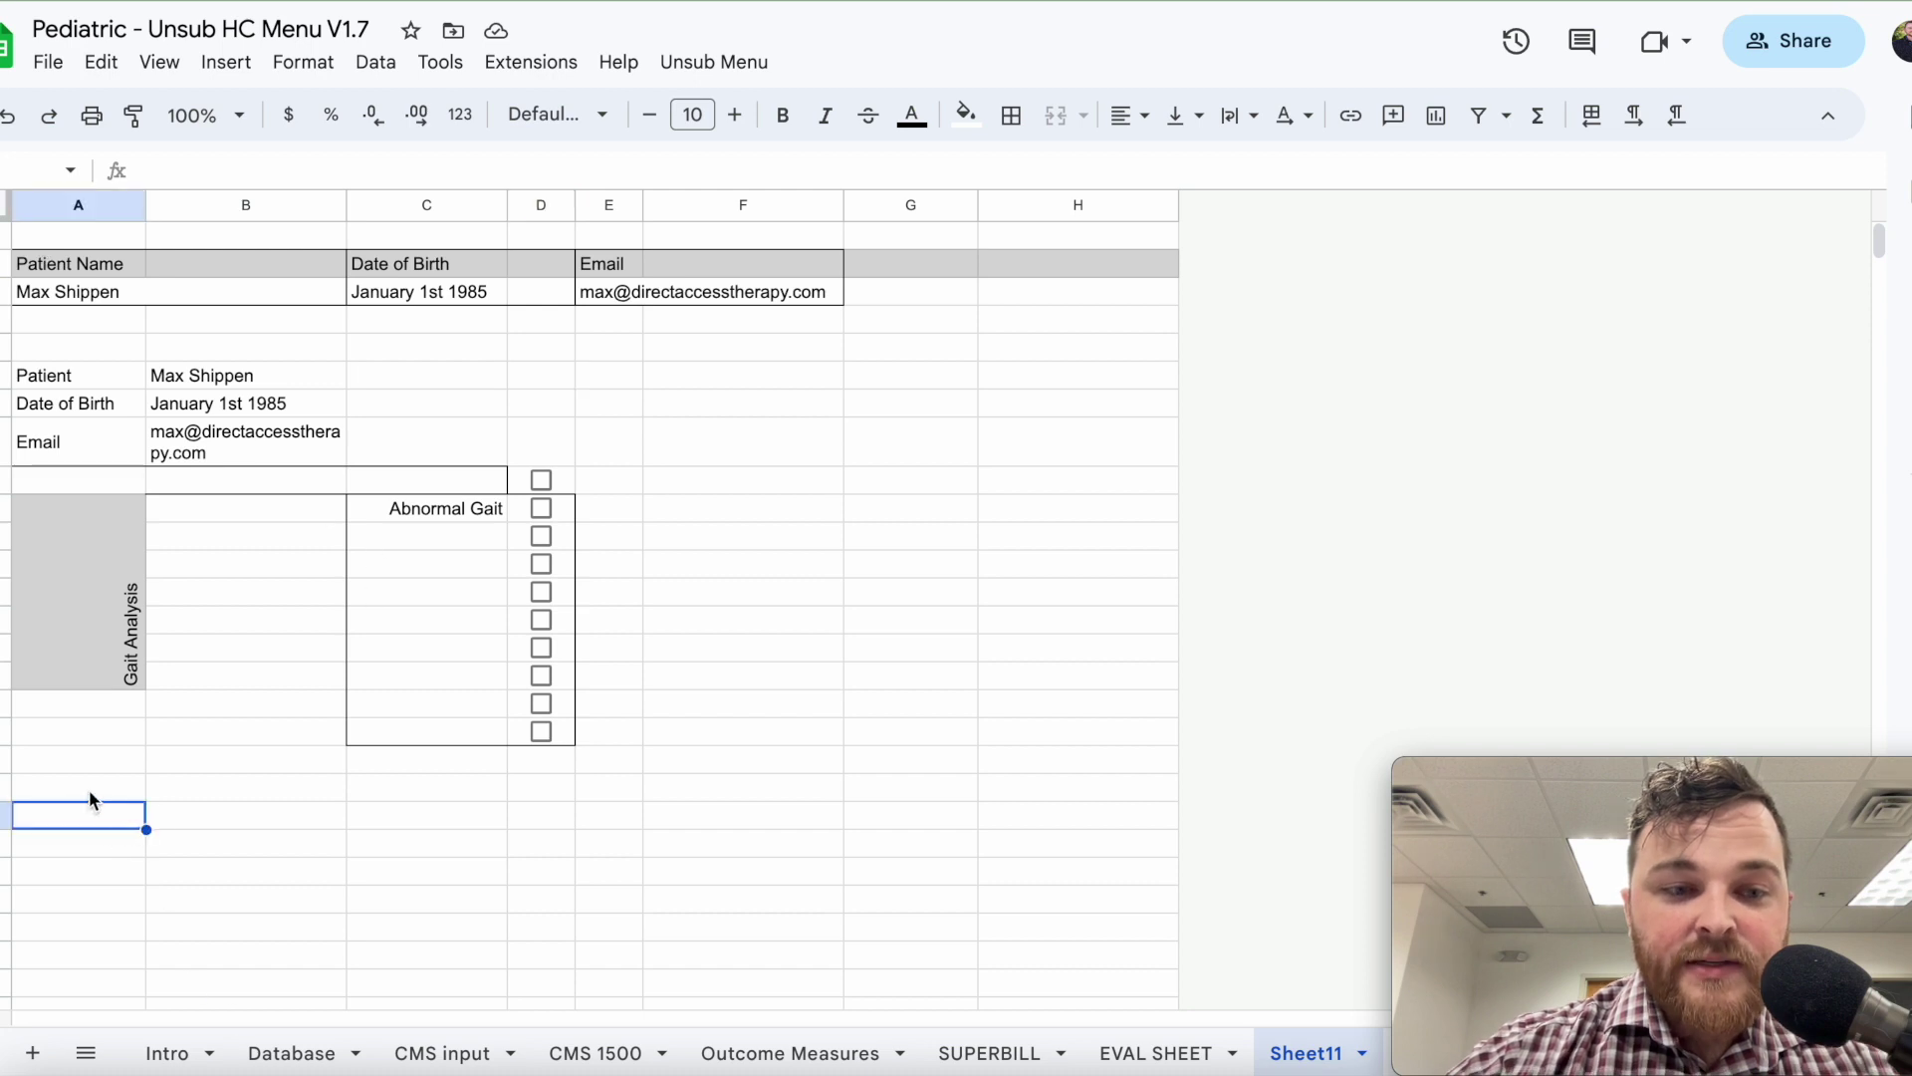
type("Patient Name")
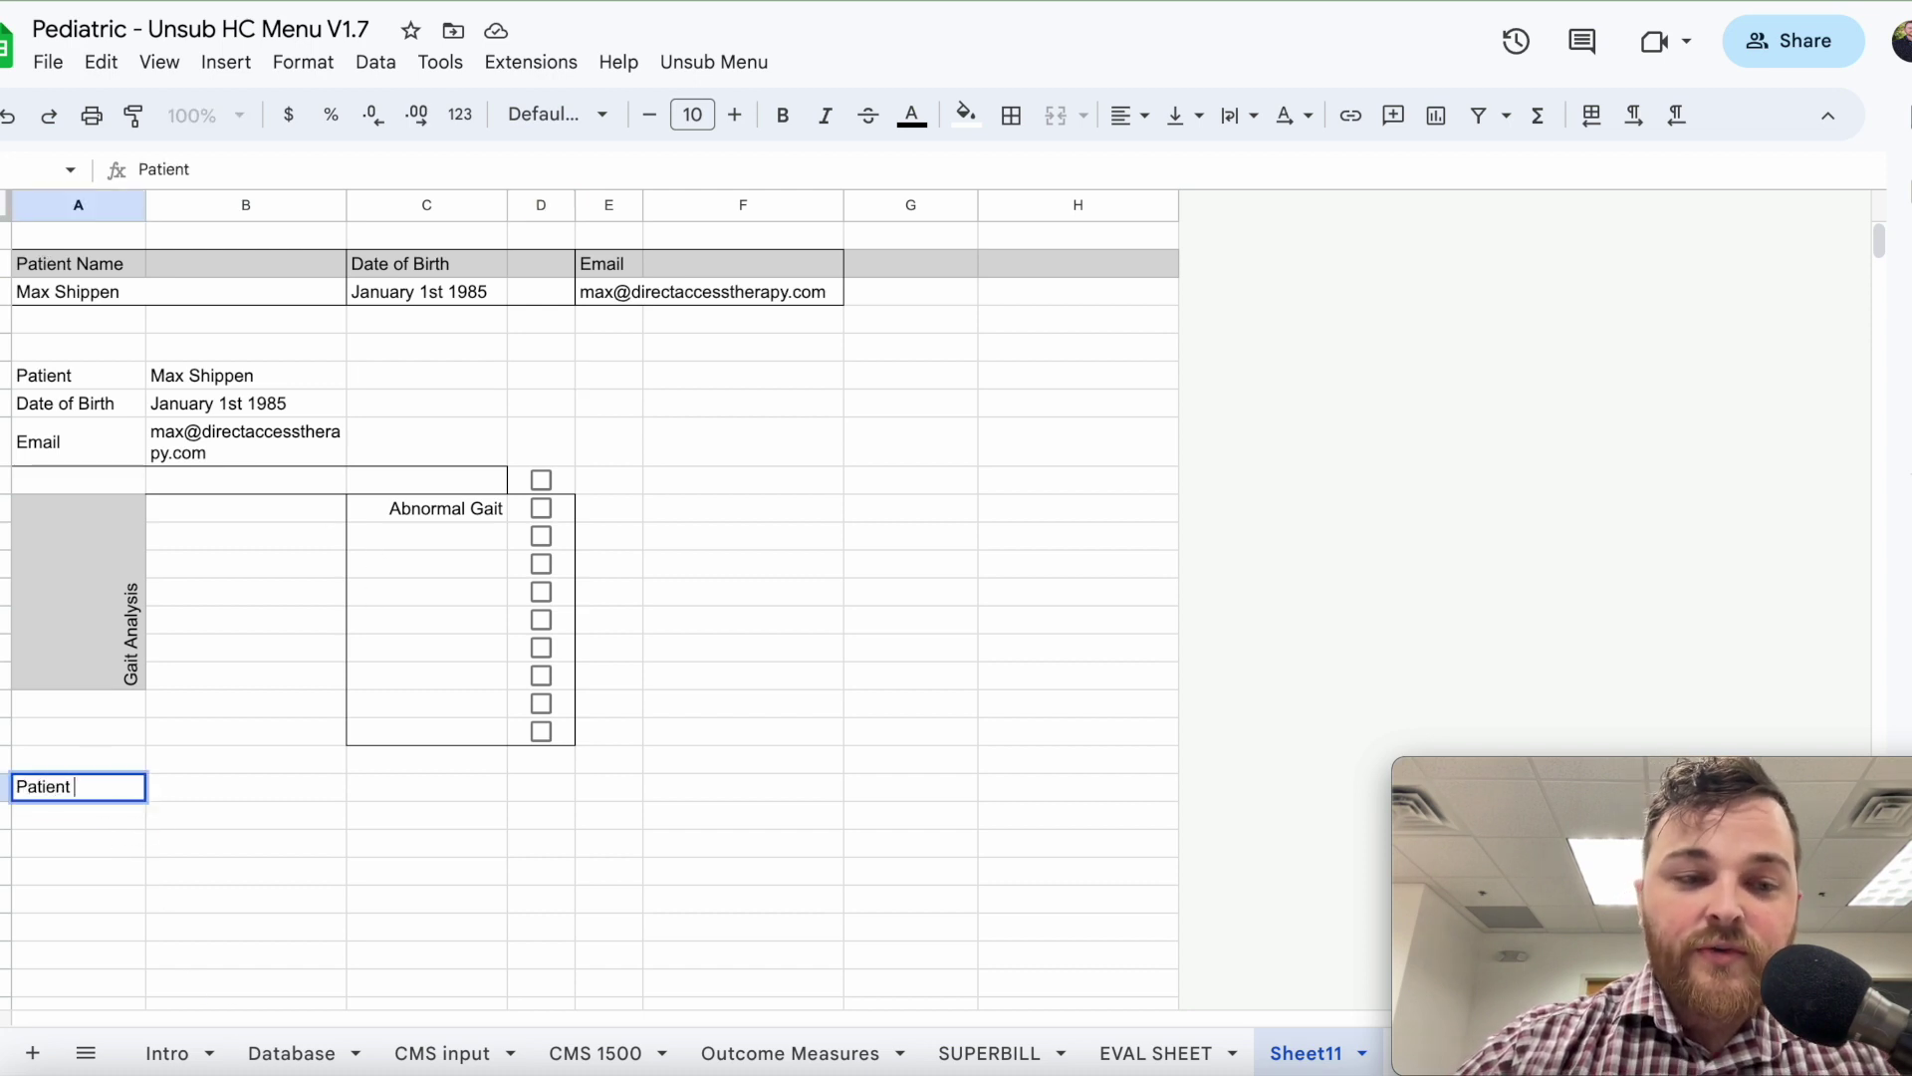
left_click(247, 849)
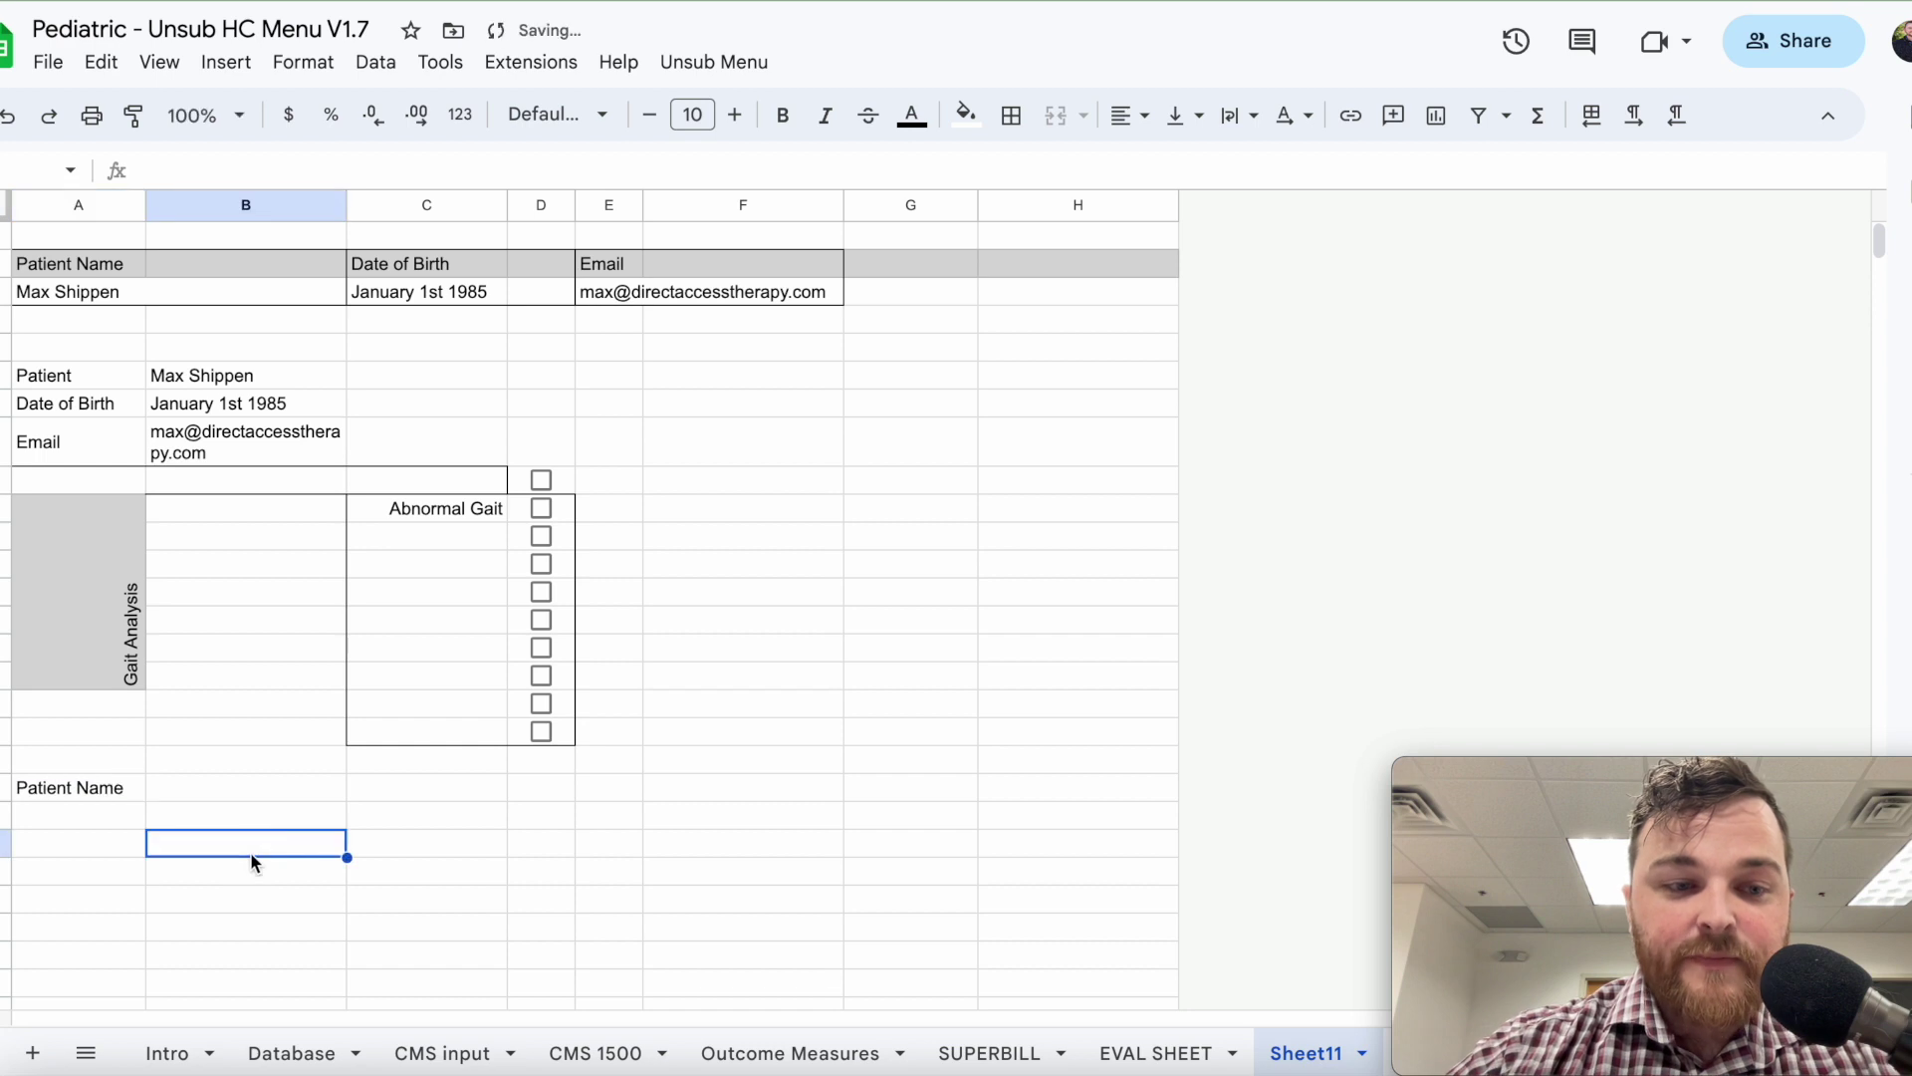
left_click(230, 797)
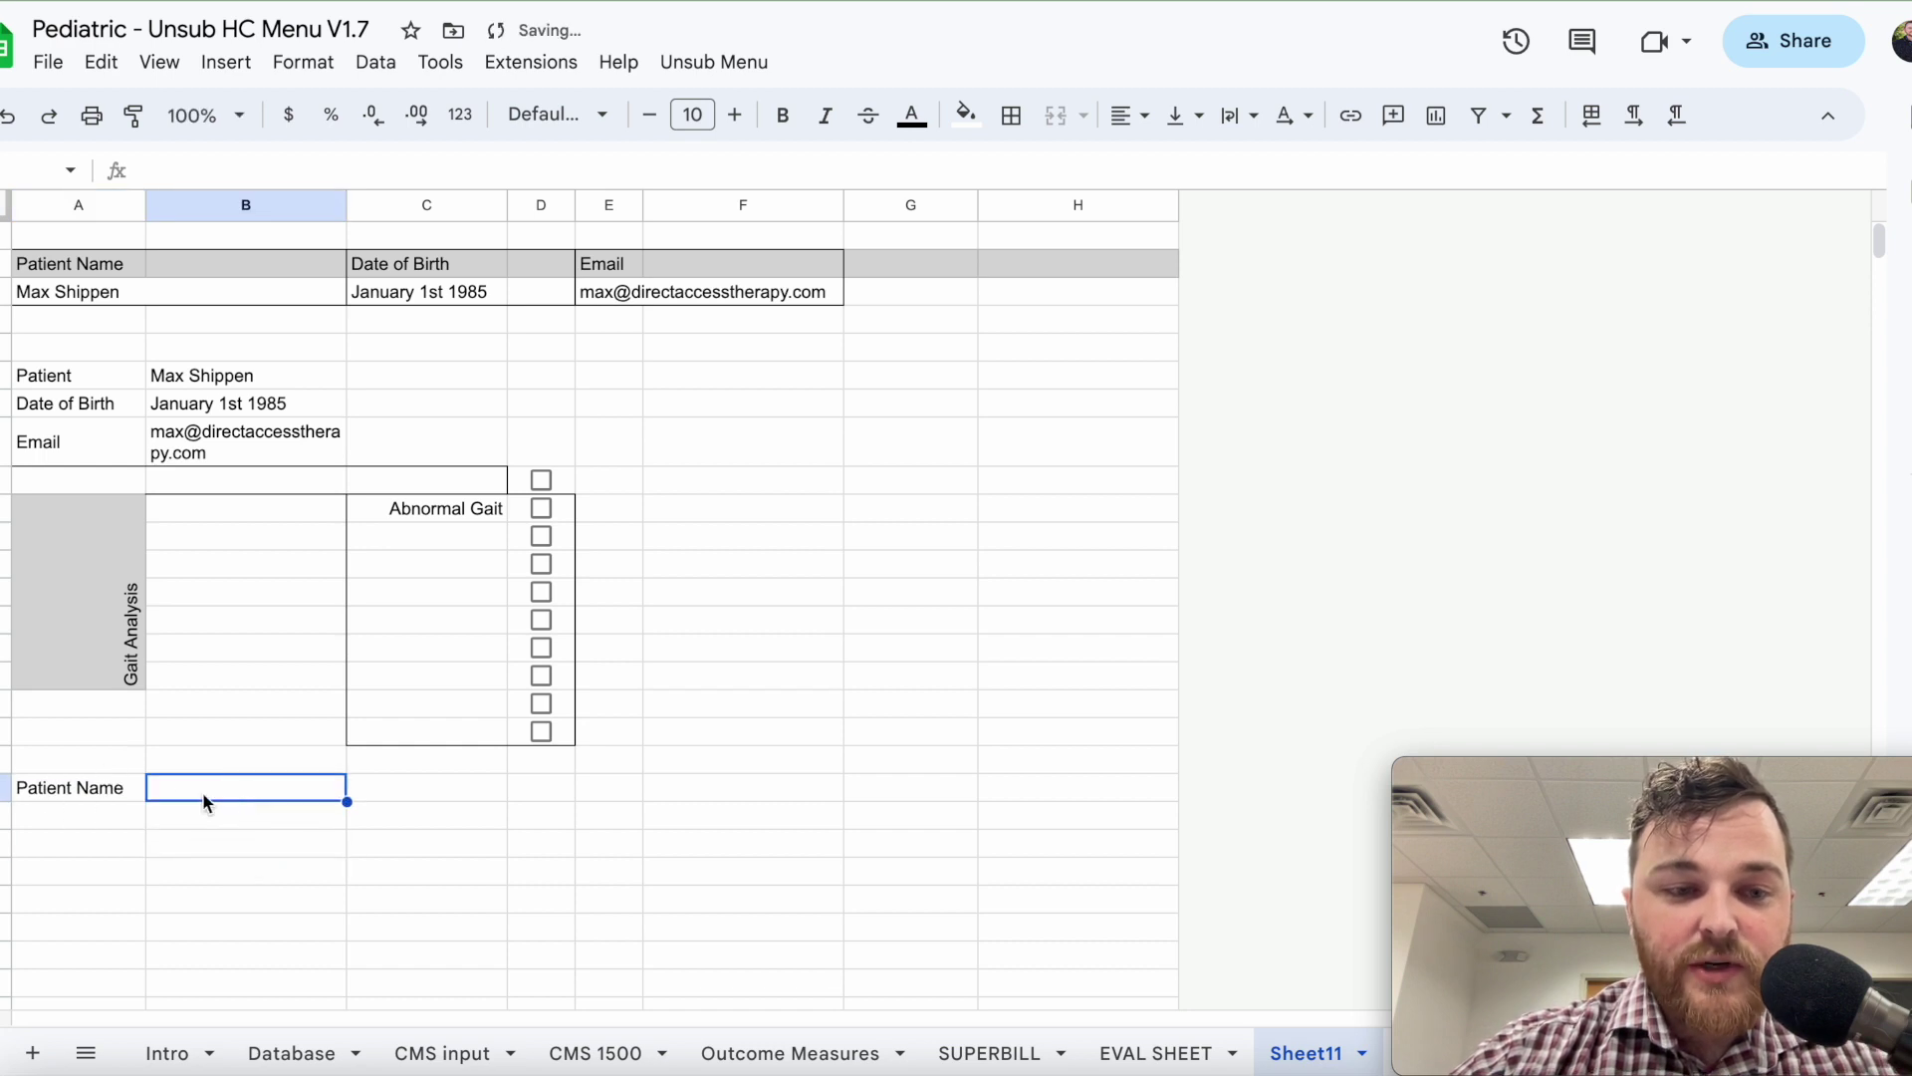
left_click(90, 788)
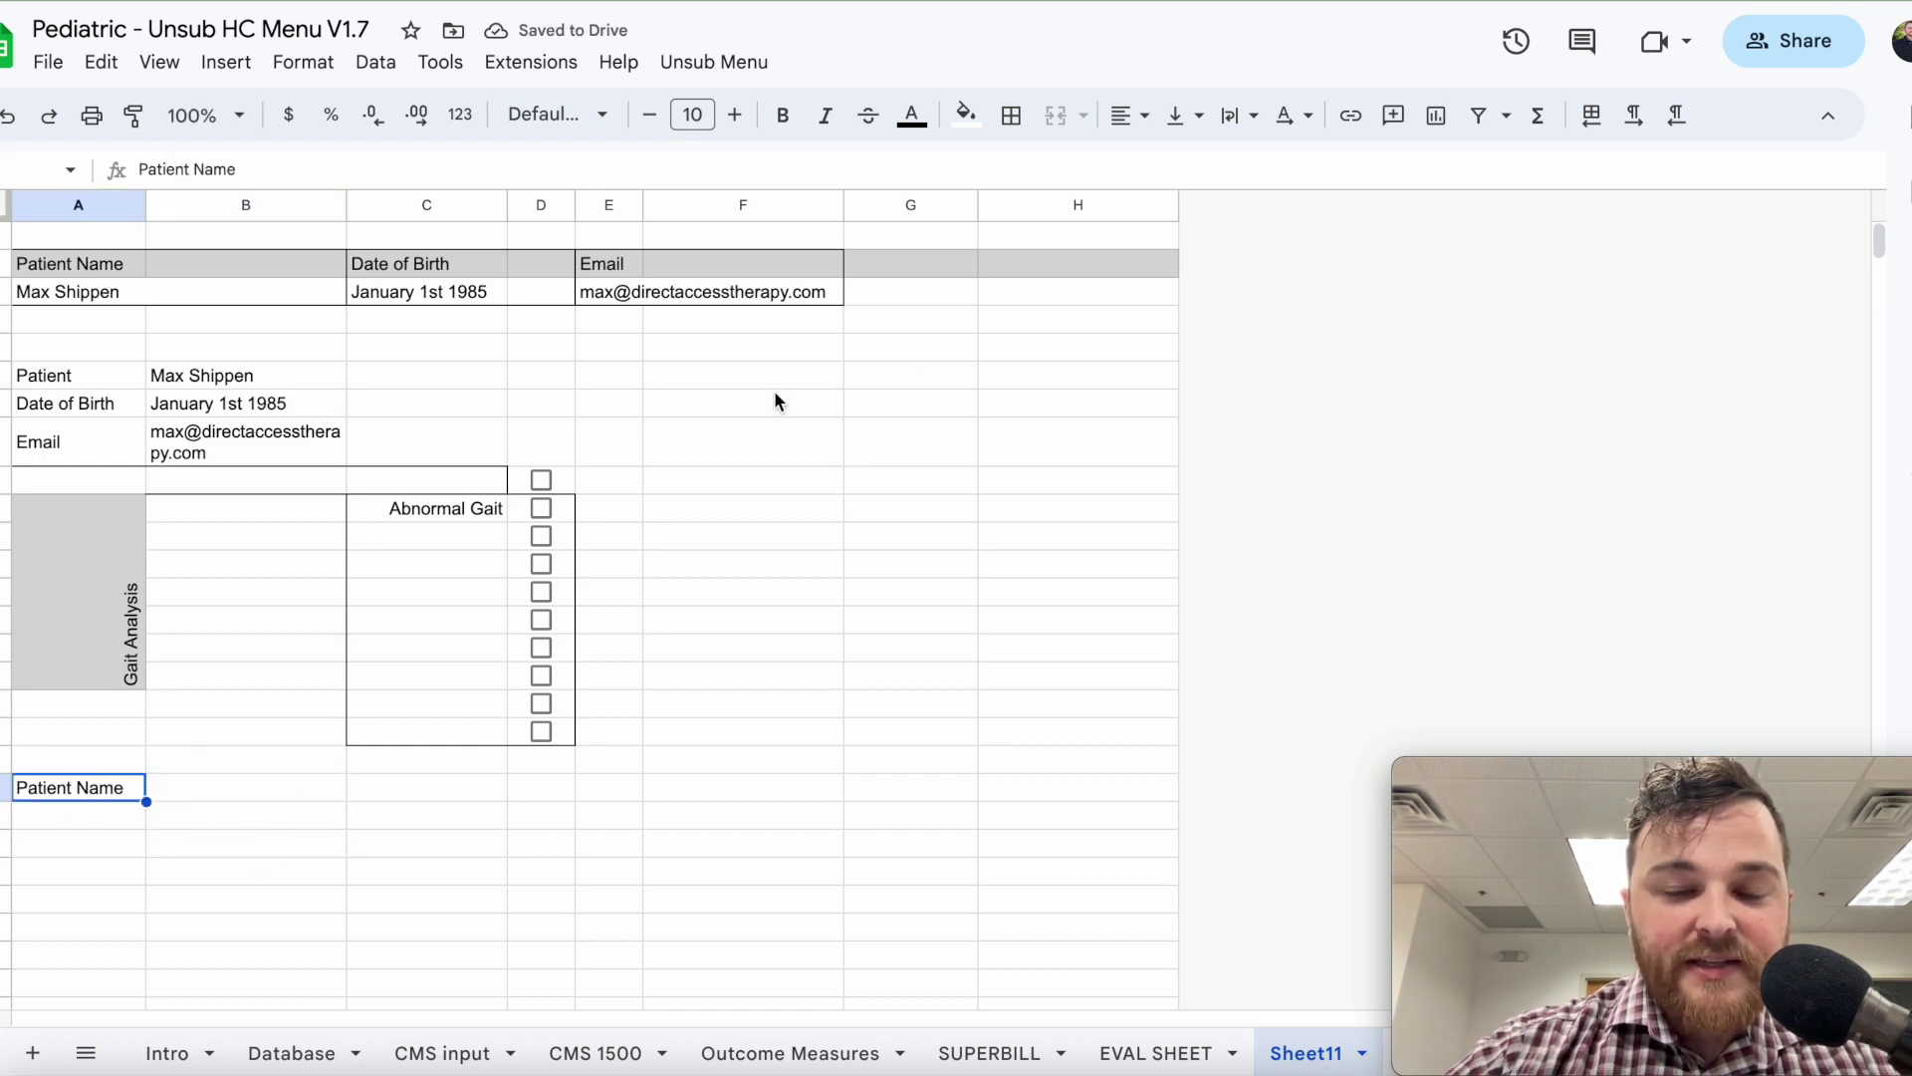
left_click(966, 115)
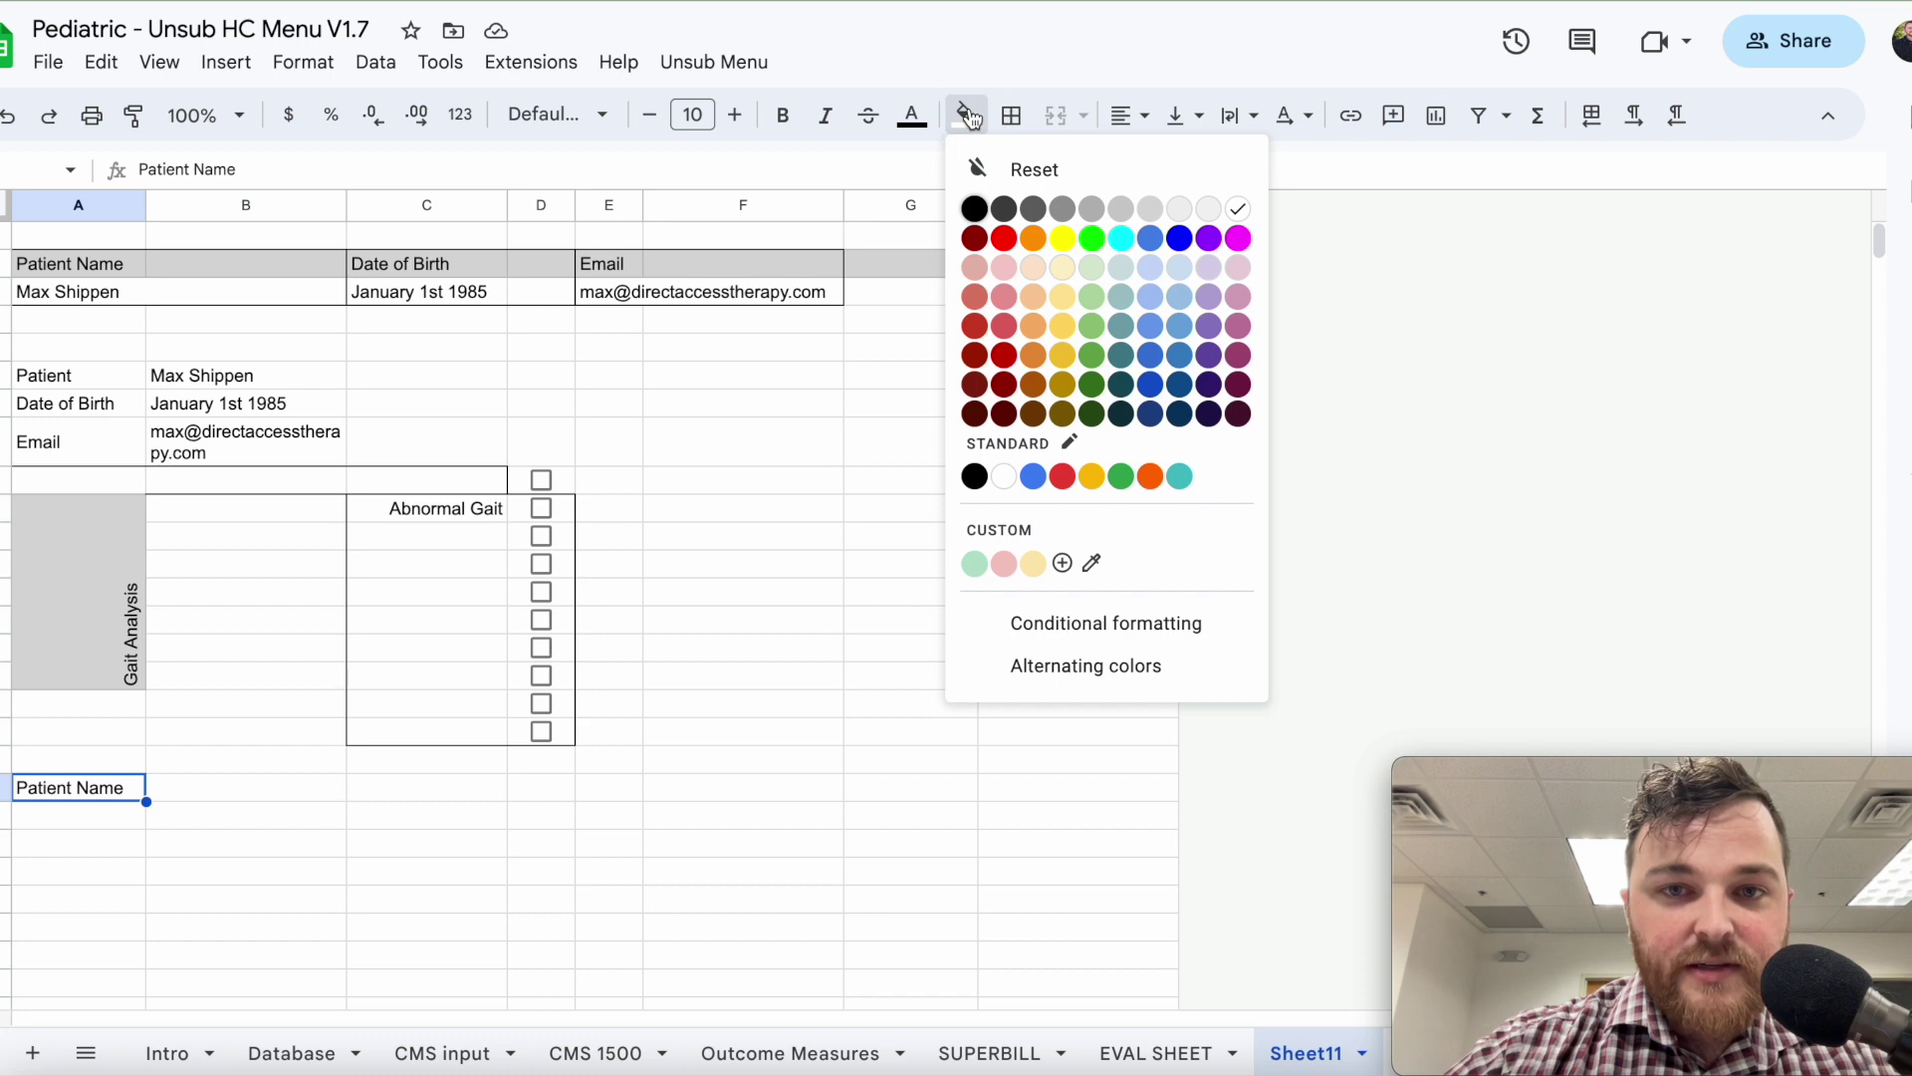
left_click(1147, 215)
Extend the light grey fill across the entire Patient Name row.
left_click(256, 850)
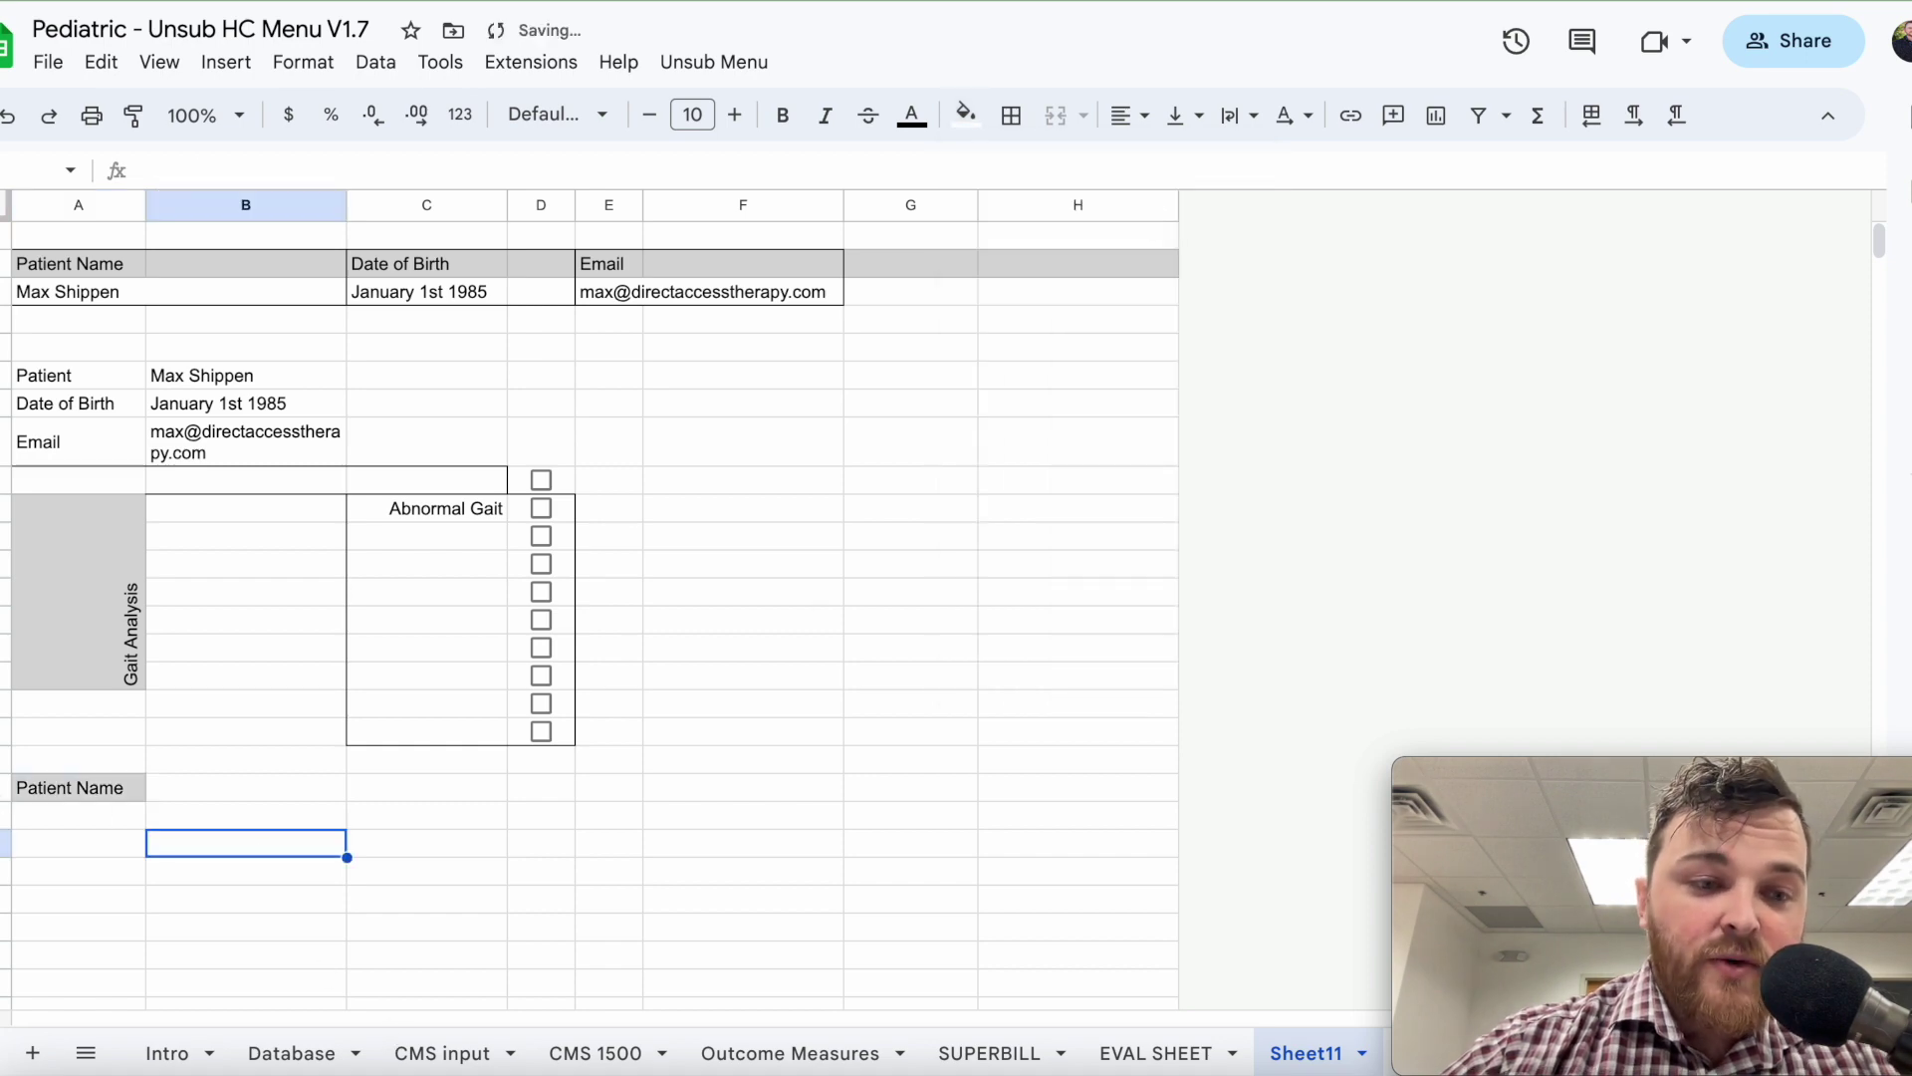
left_click(4, 786)
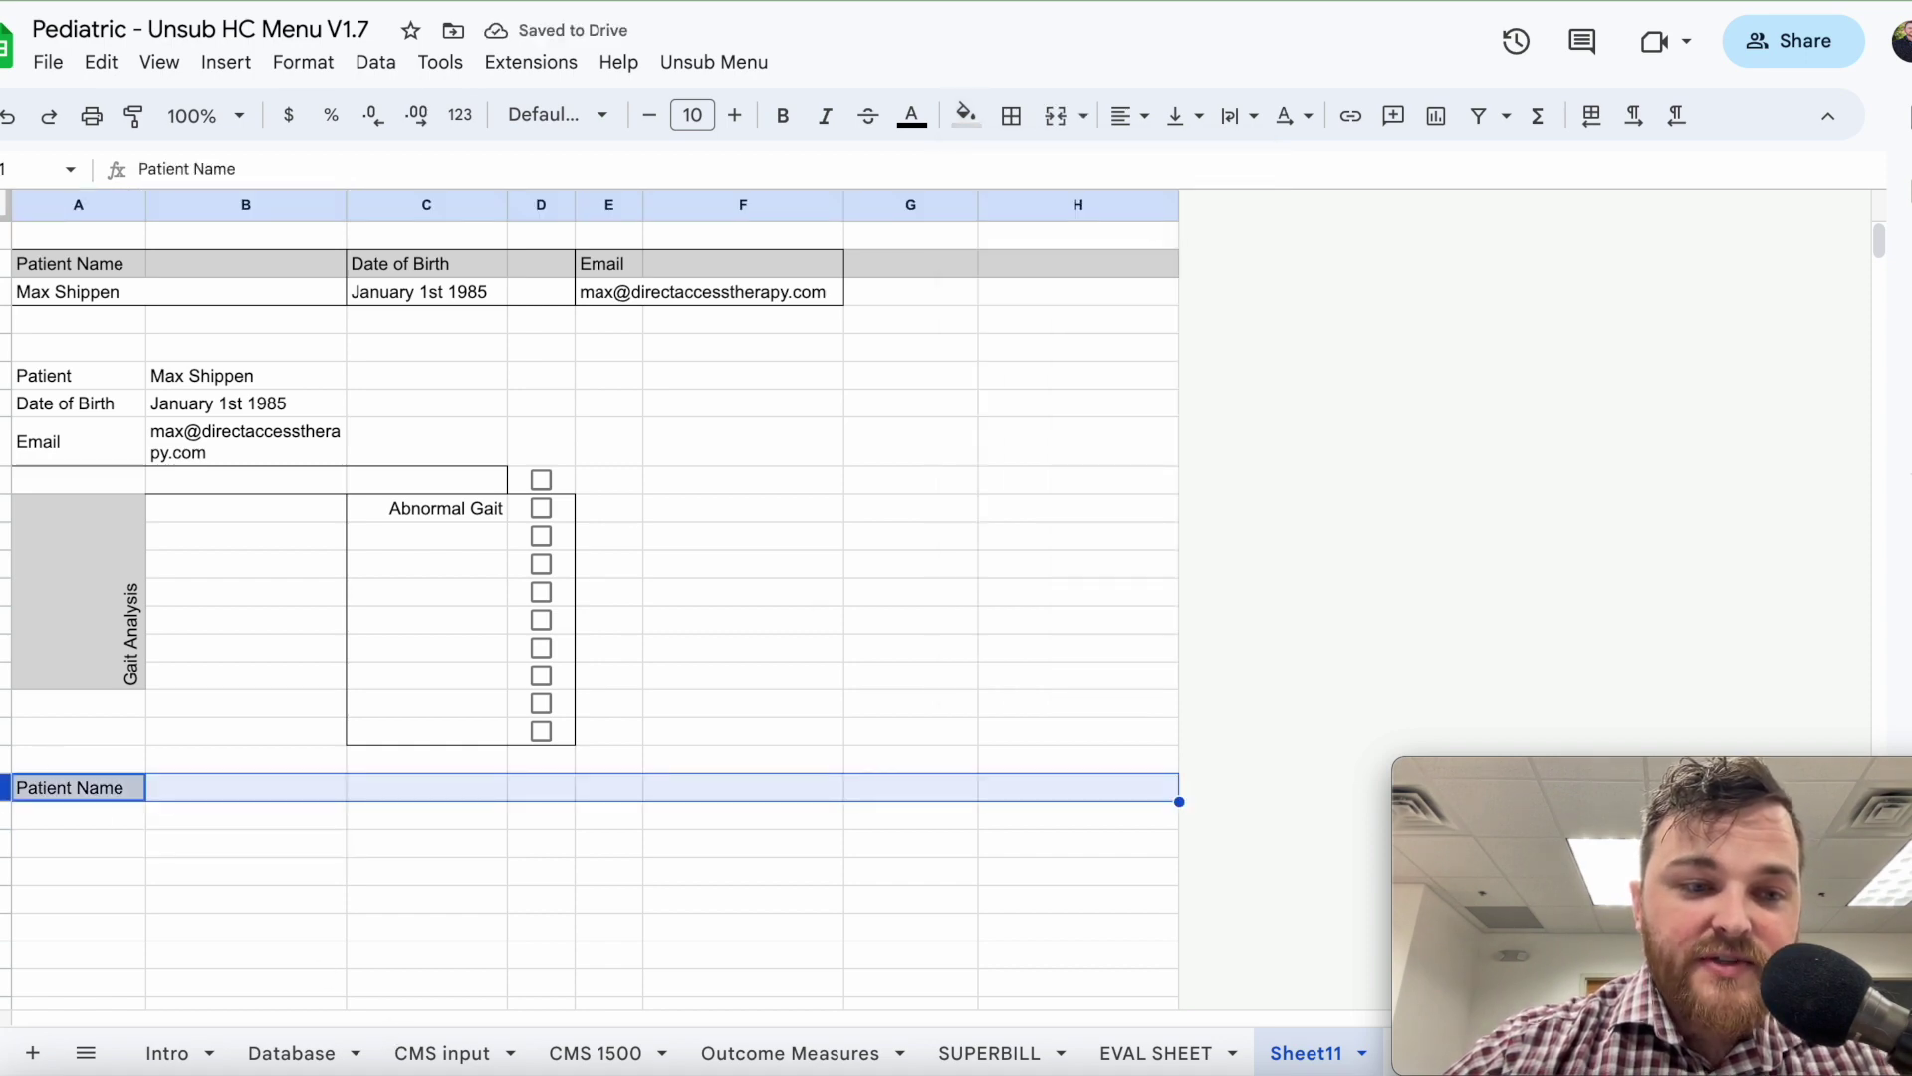
left_click(966, 116)
left_click(1152, 208)
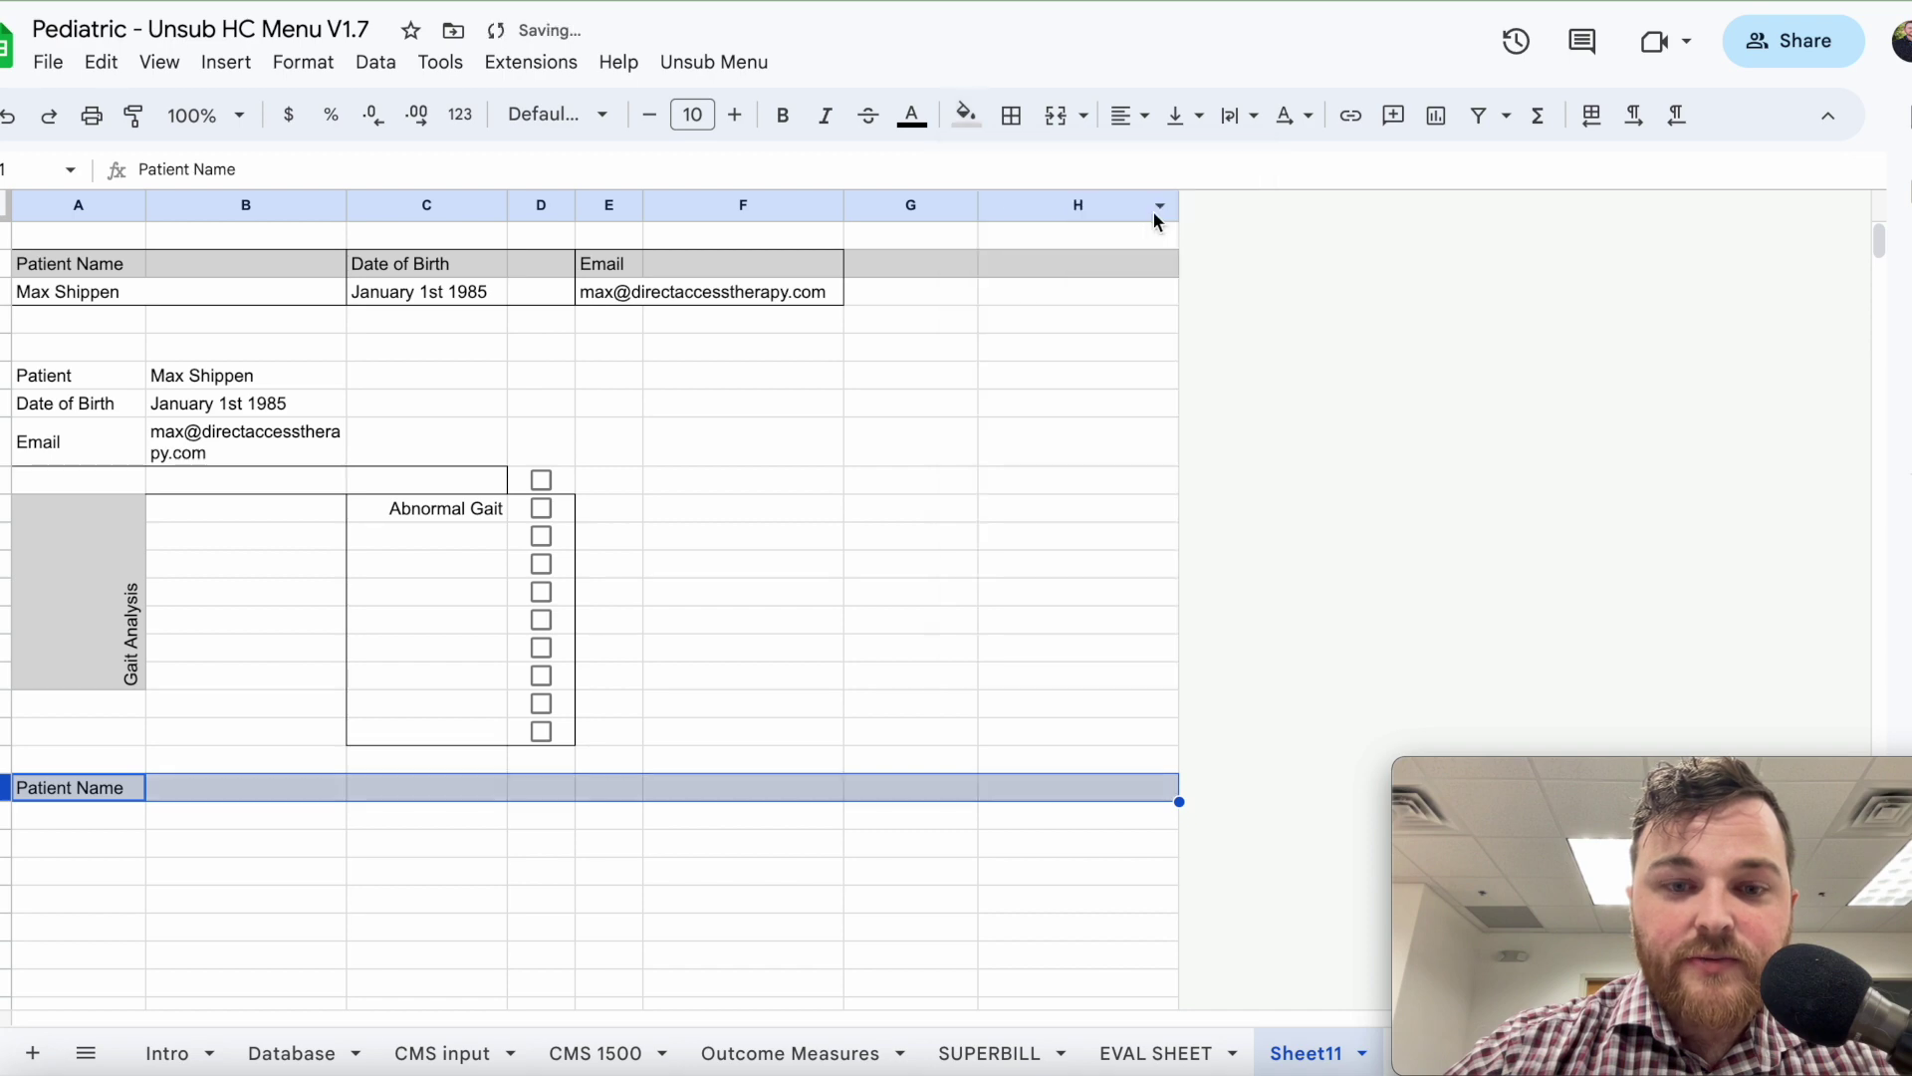
left_click(910, 817)
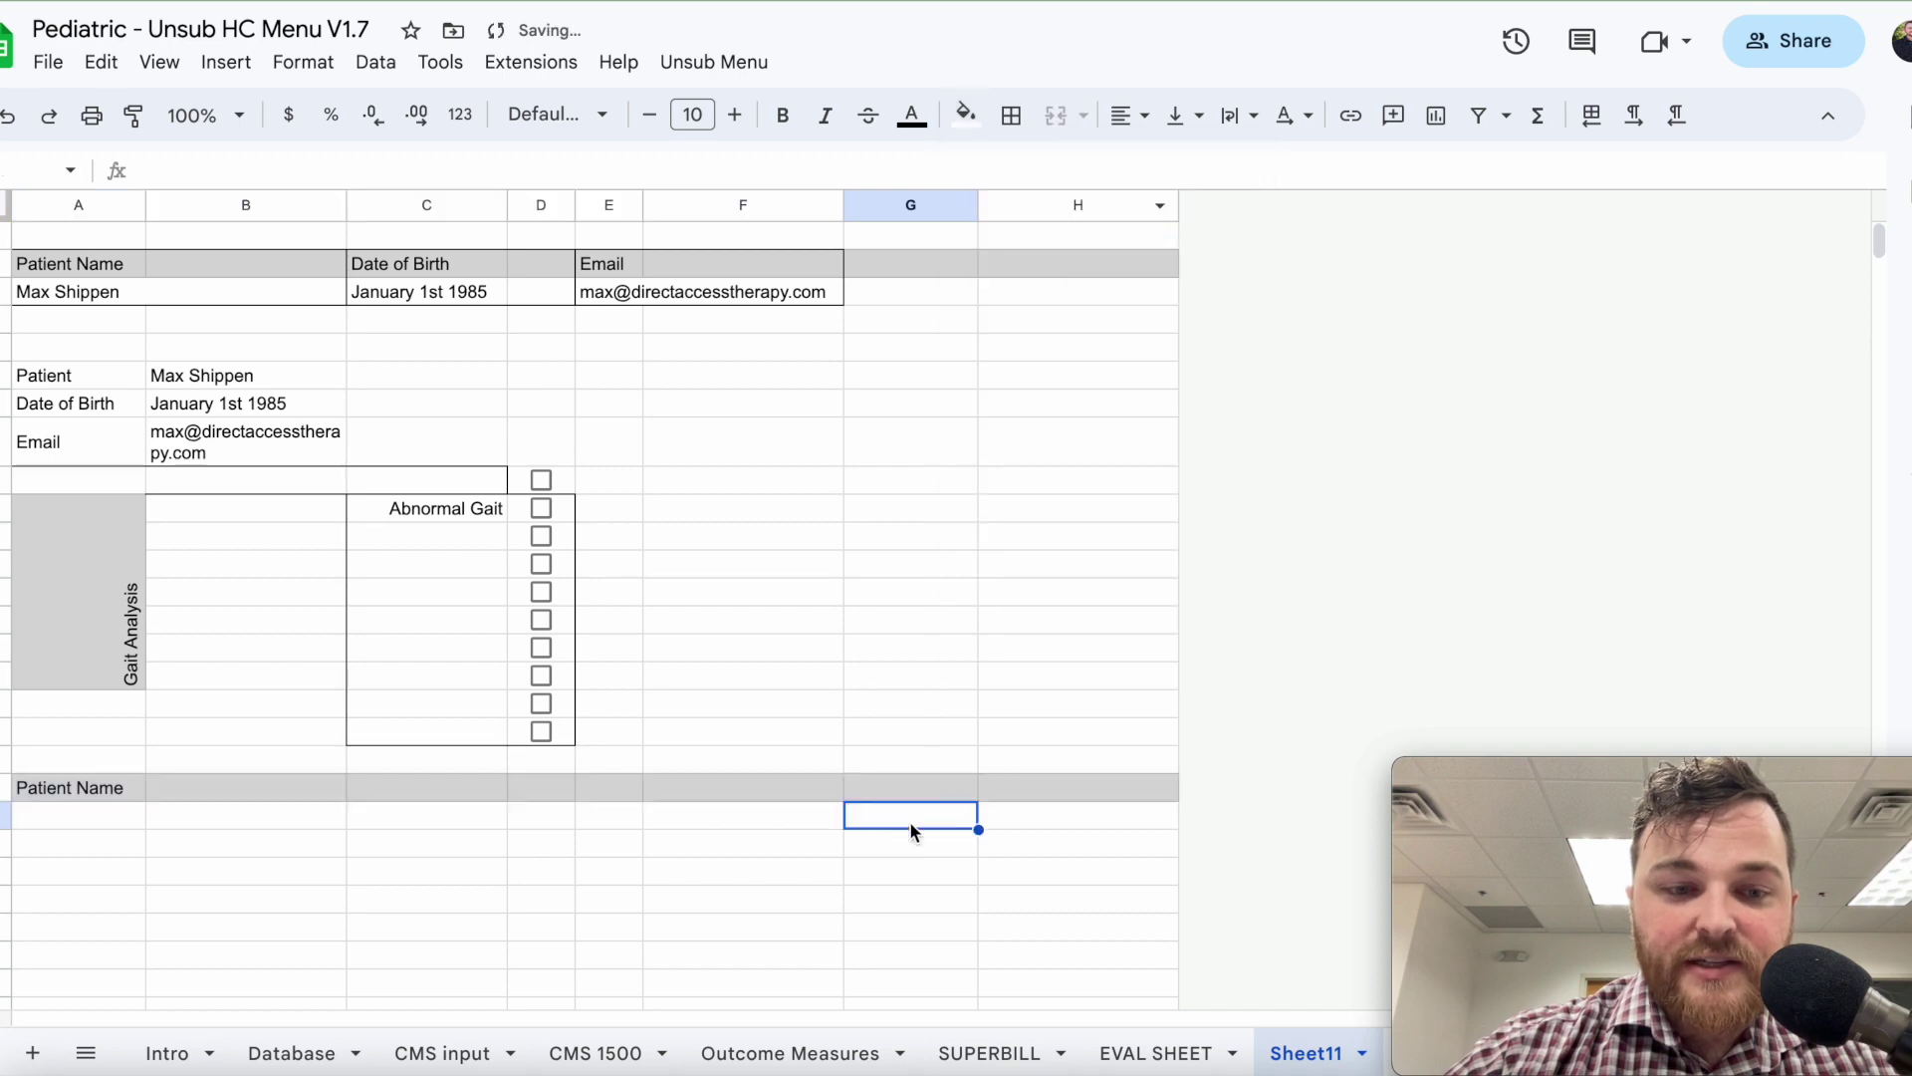
left_click(92, 792)
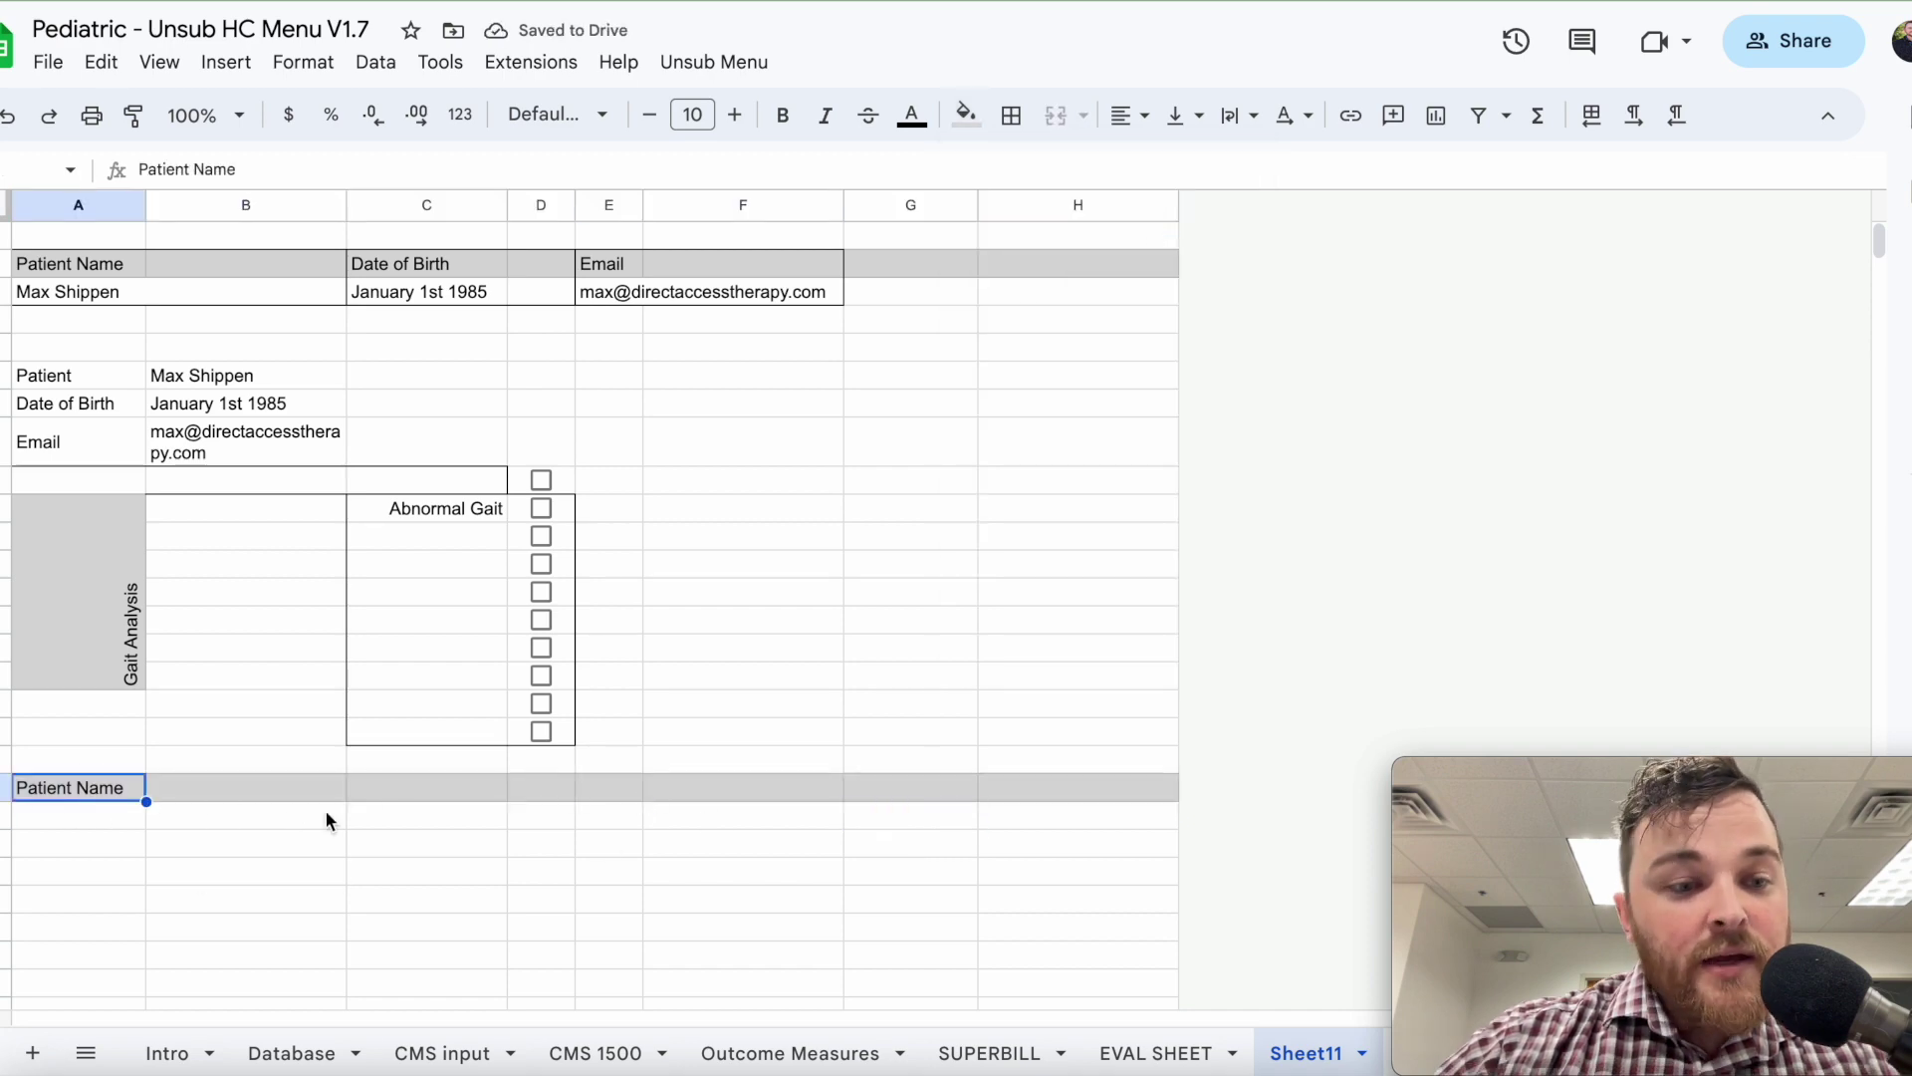
left_click(180, 836)
left_click(87, 821)
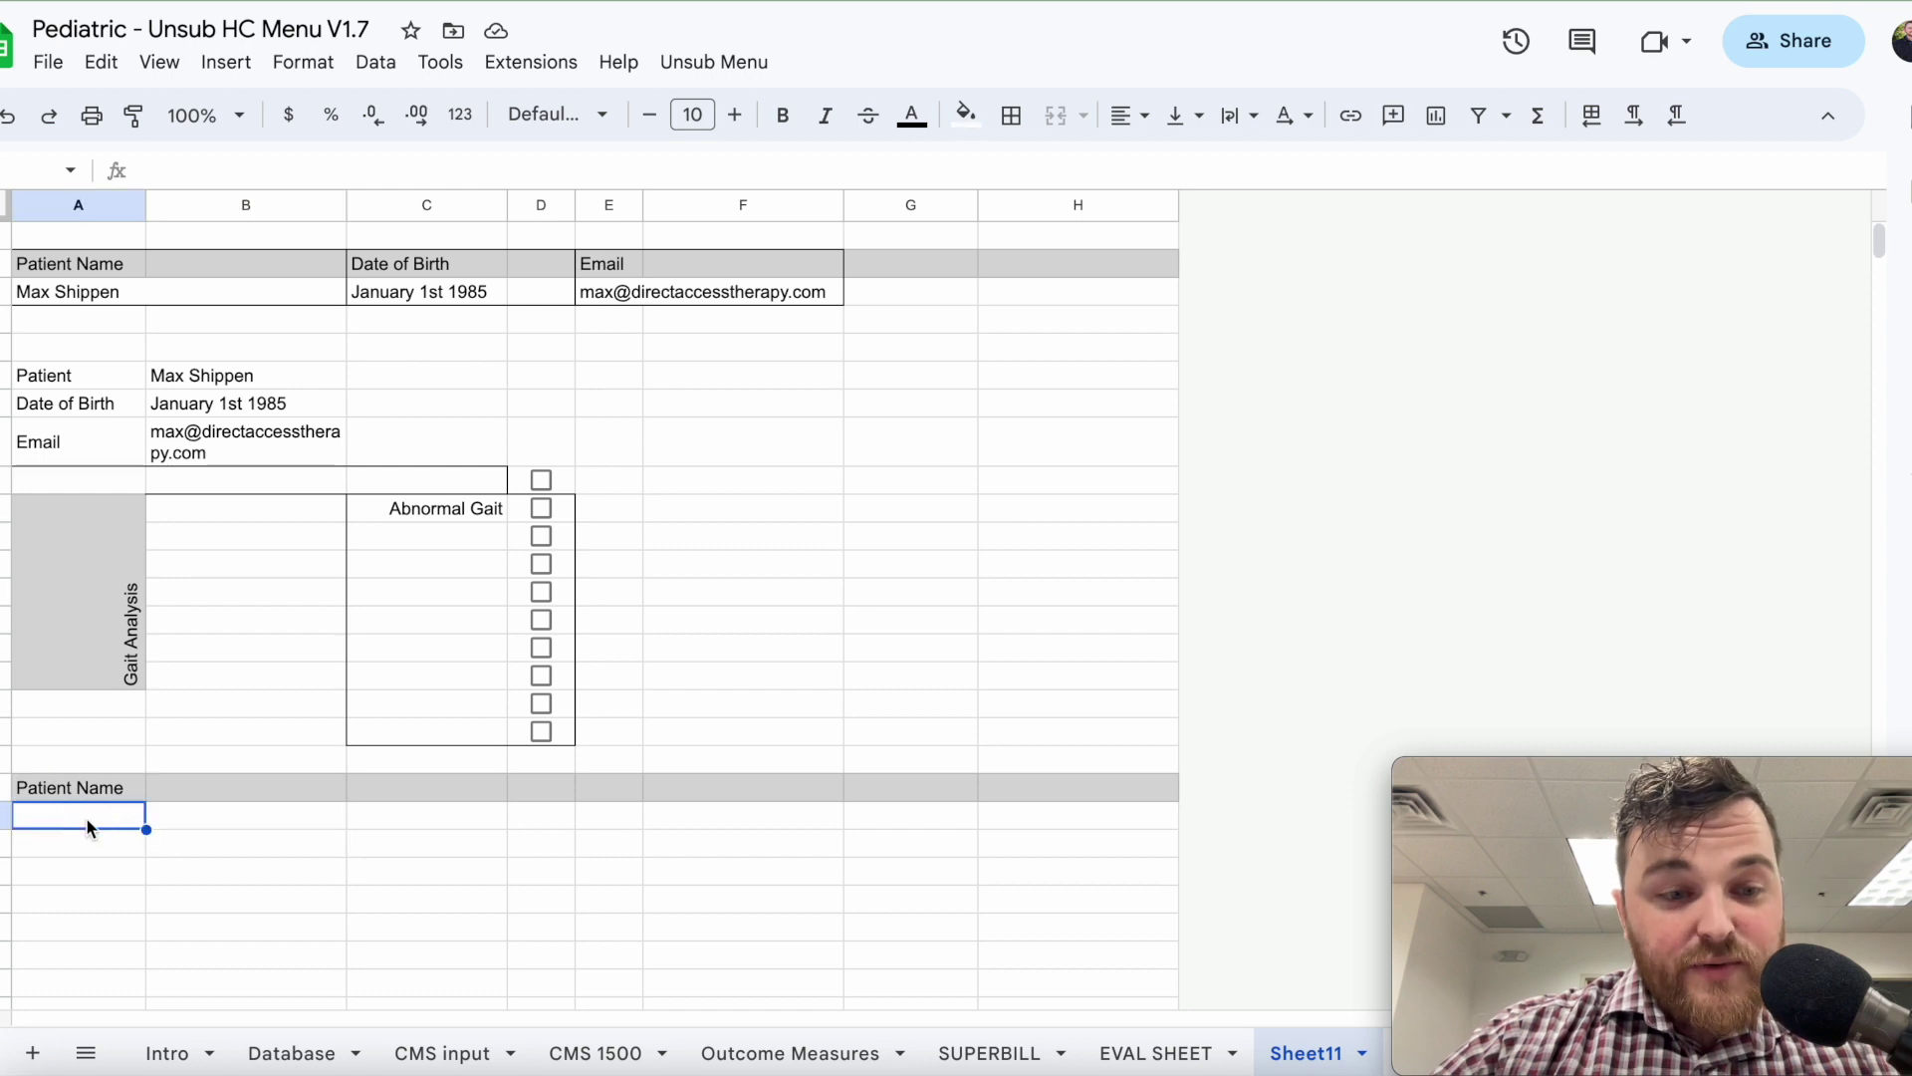
Enter a sample patient name in the cell below the Patient Name label.
type("Maxwe")
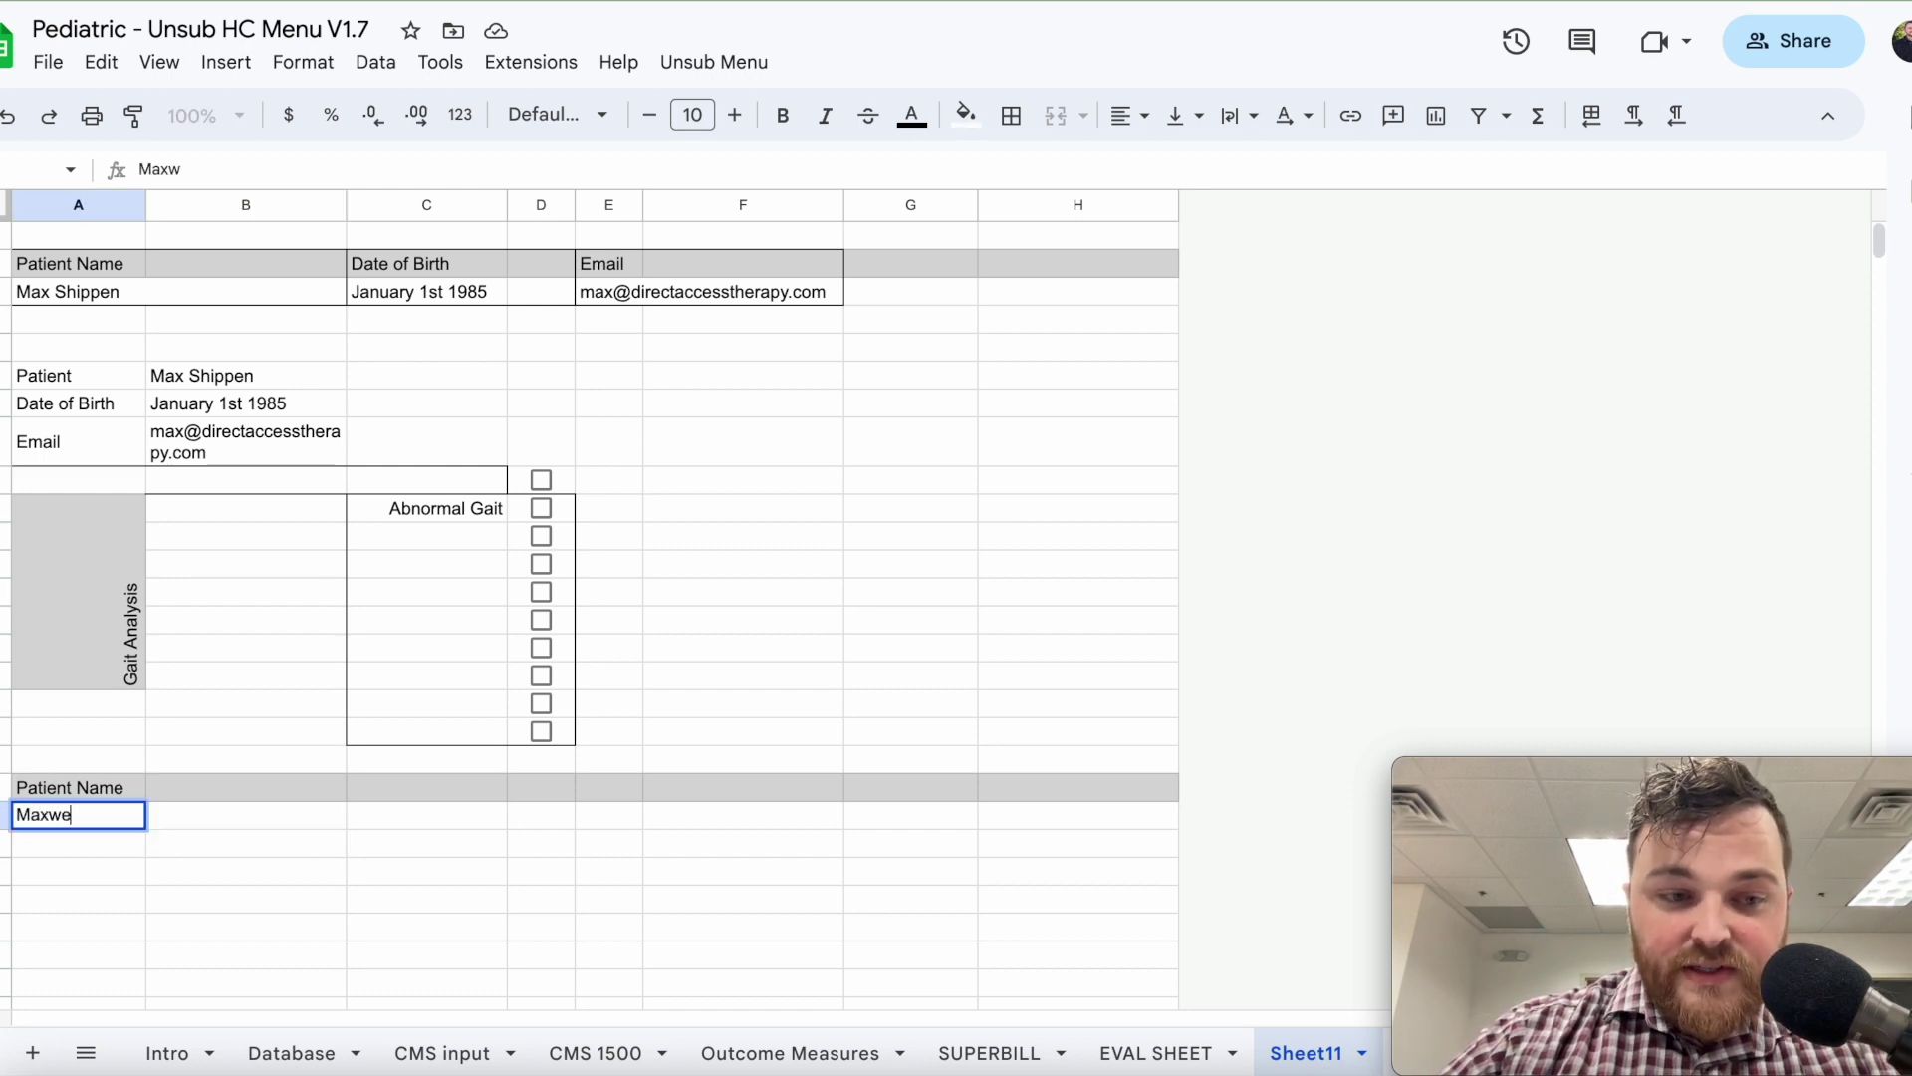
type("ll Shippe")
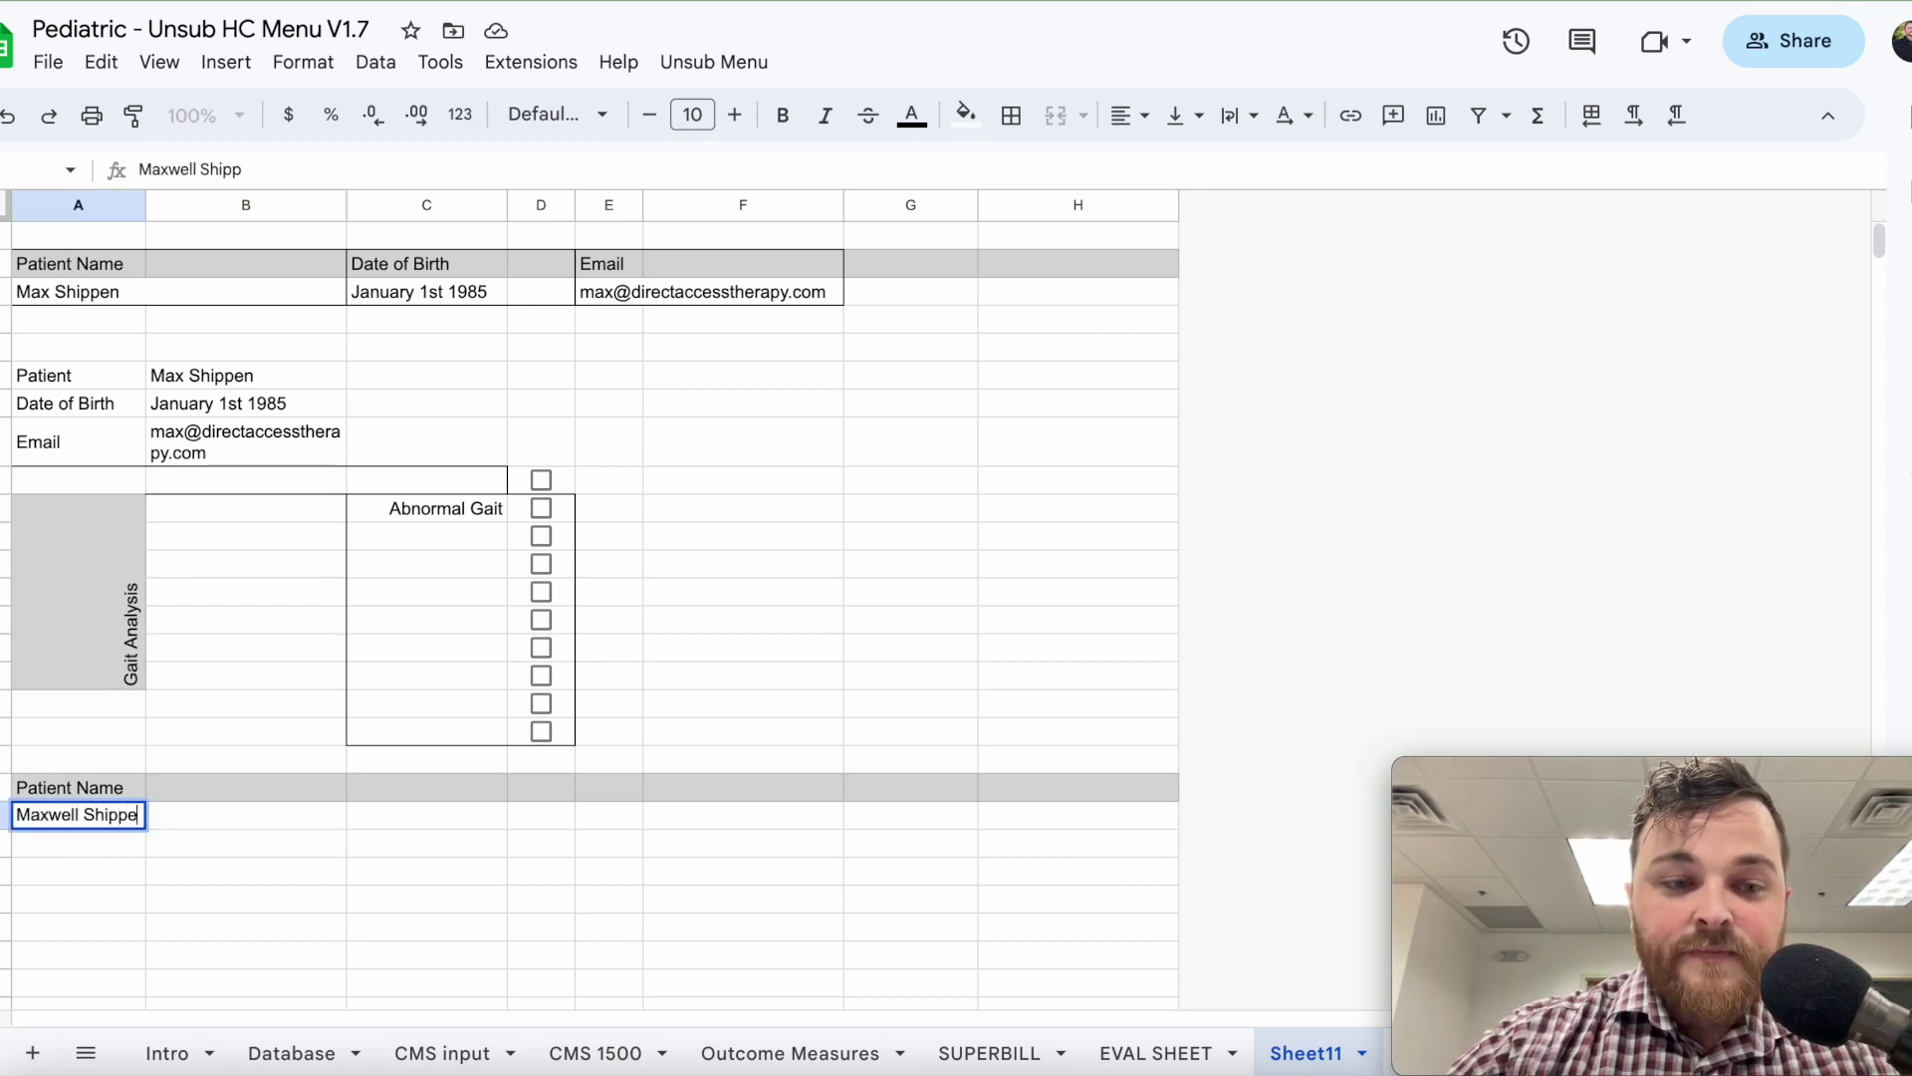
type("n Lkjanlfdkjhlakdj")
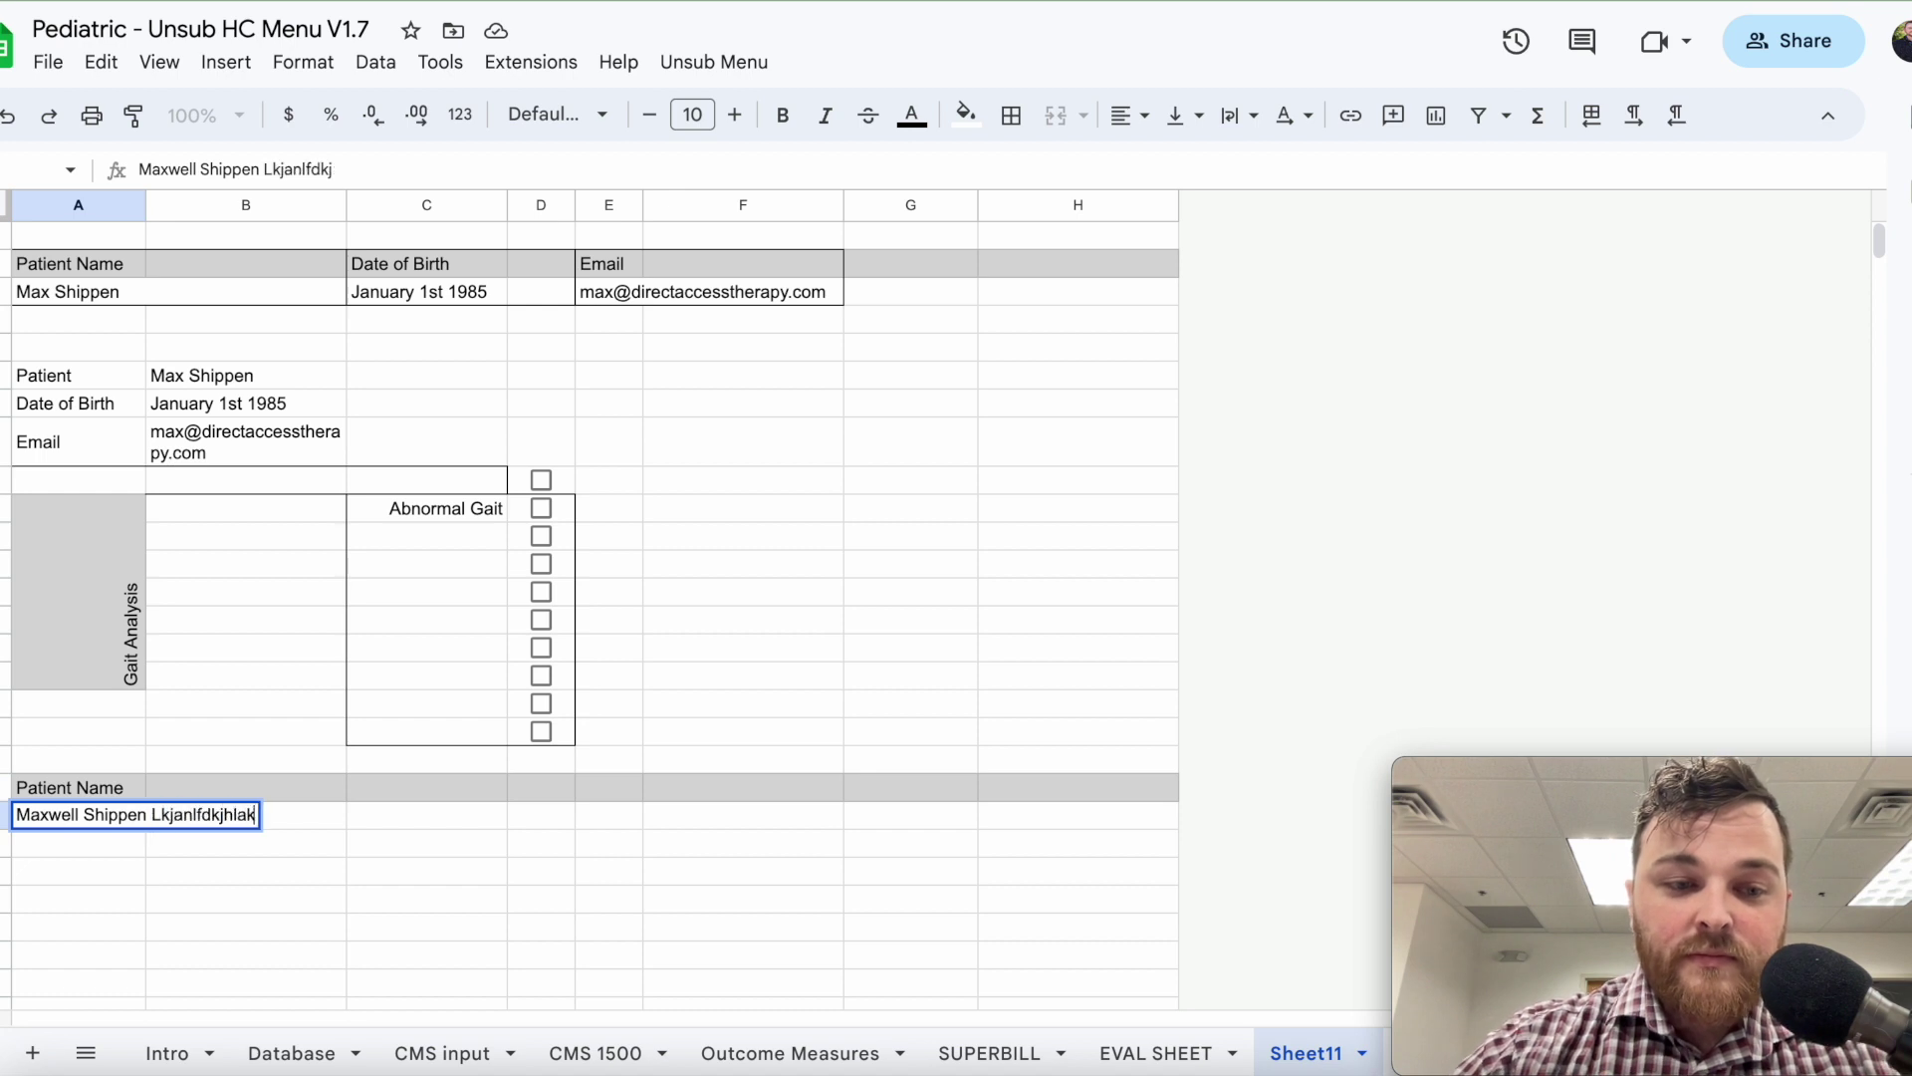
left_click(157, 926)
left_click(73, 816)
left_click(229, 815)
left_click(64, 815)
left_click(204, 817)
Put the filler text 'a;lkdsjf' in the neighbouring column B cell.
left_click(183, 846)
left_click(238, 816)
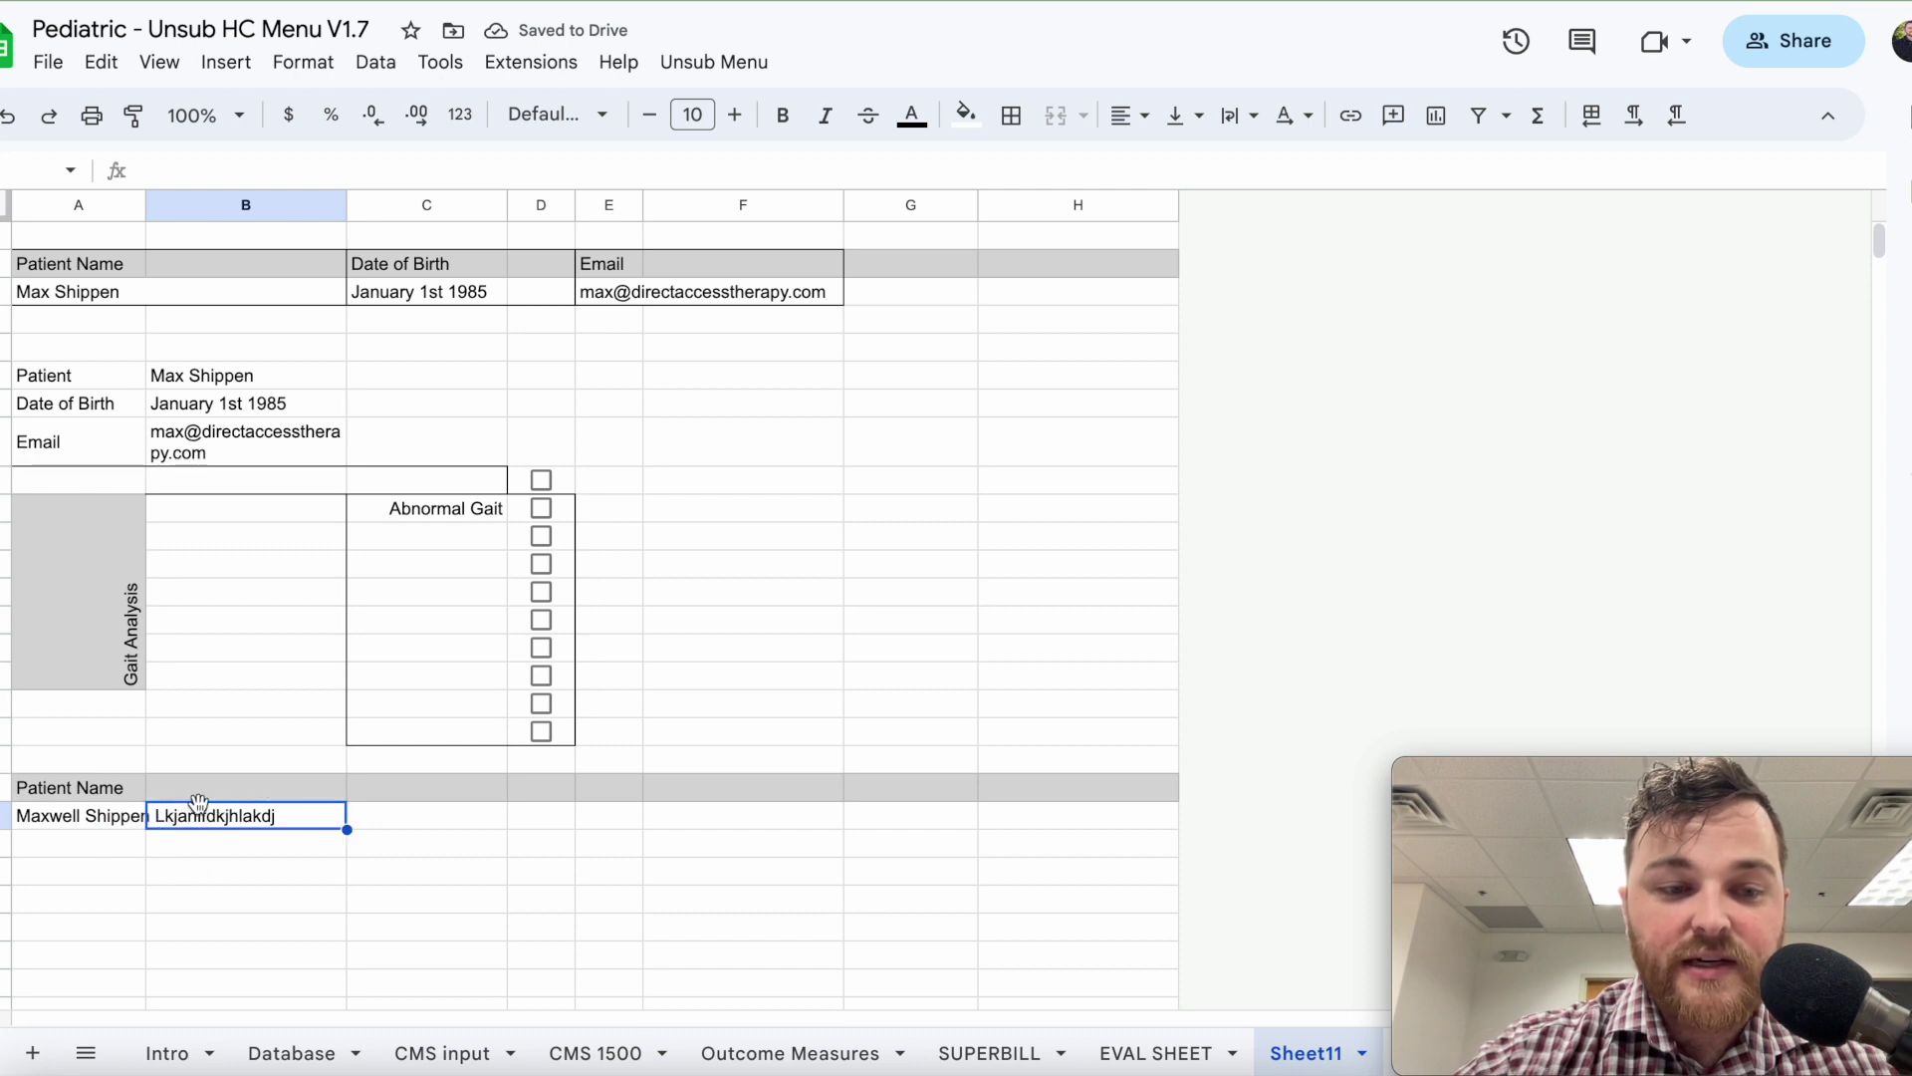
type("Lkjanlfdkjhlakdj")
key("ctrl+a")
type("a;lkdsjf")
key("Return")
left_click(285, 930)
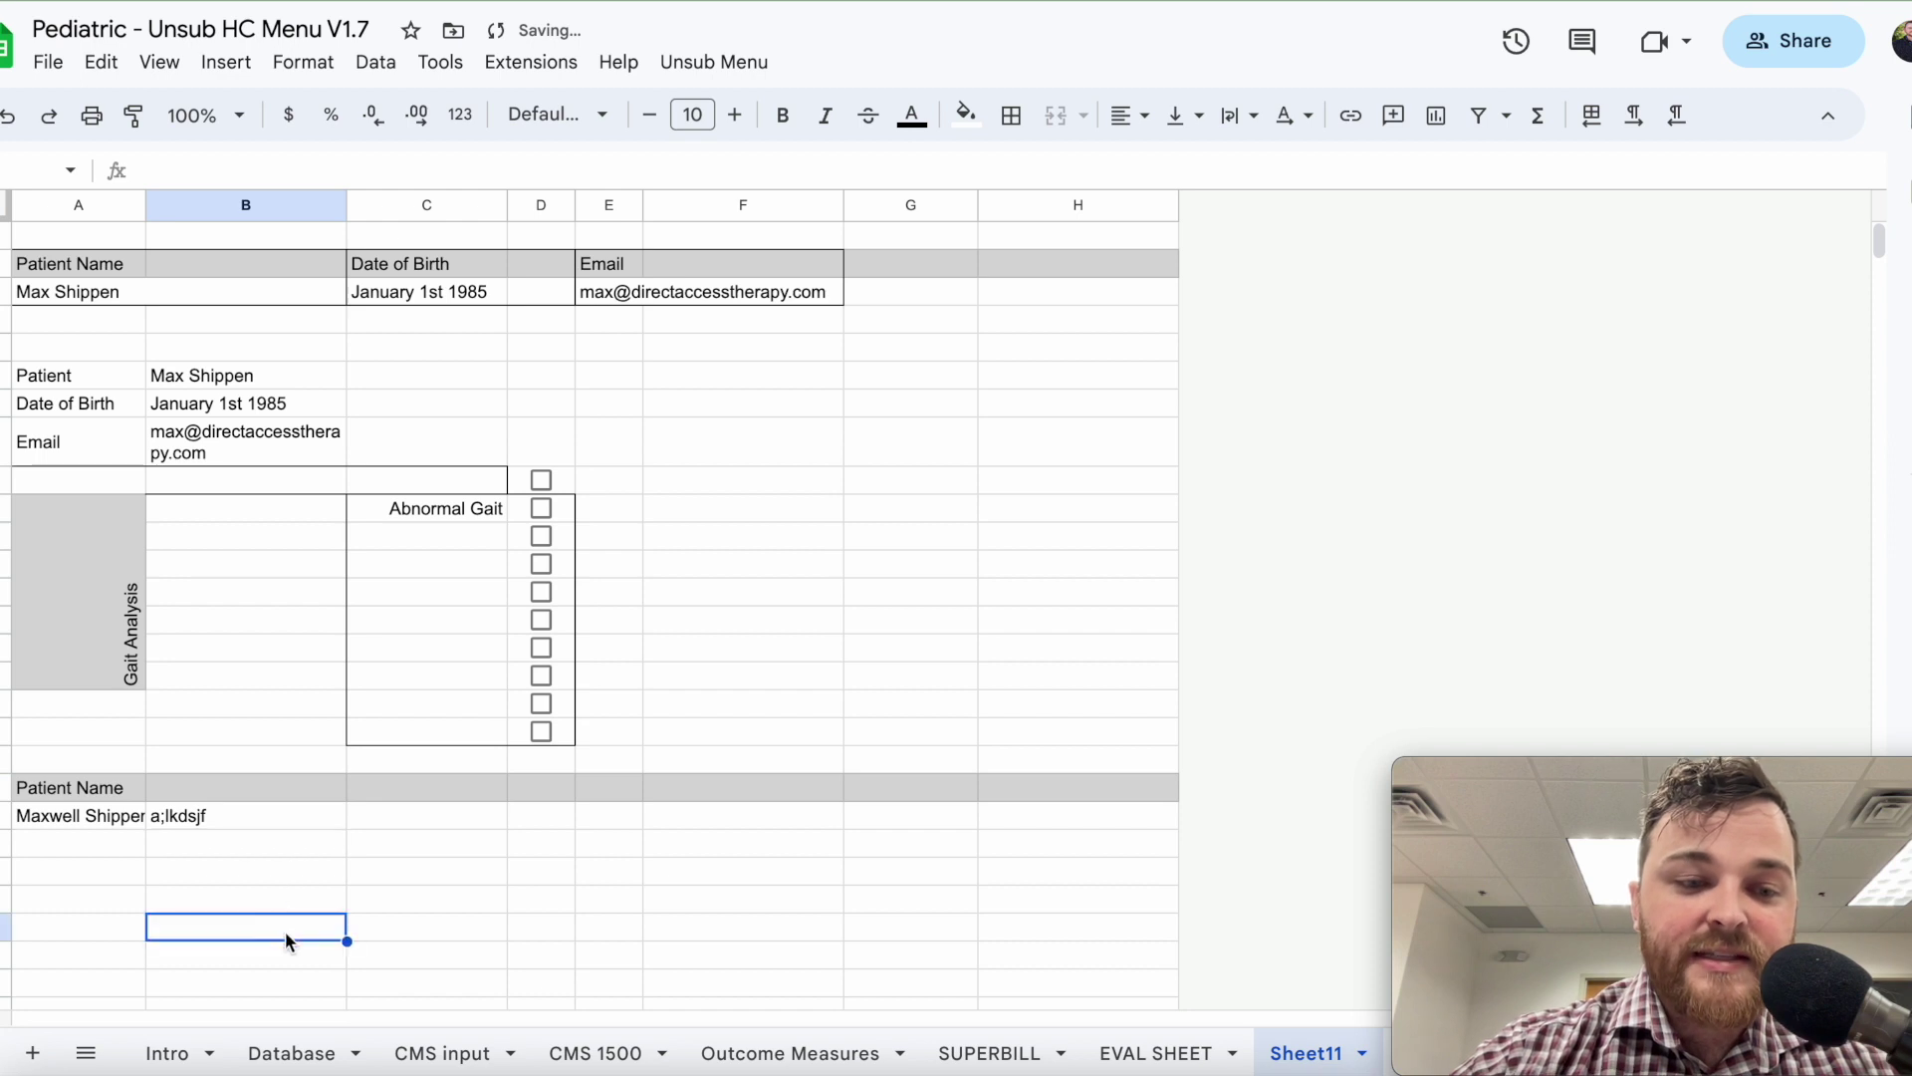
left_click(70, 814)
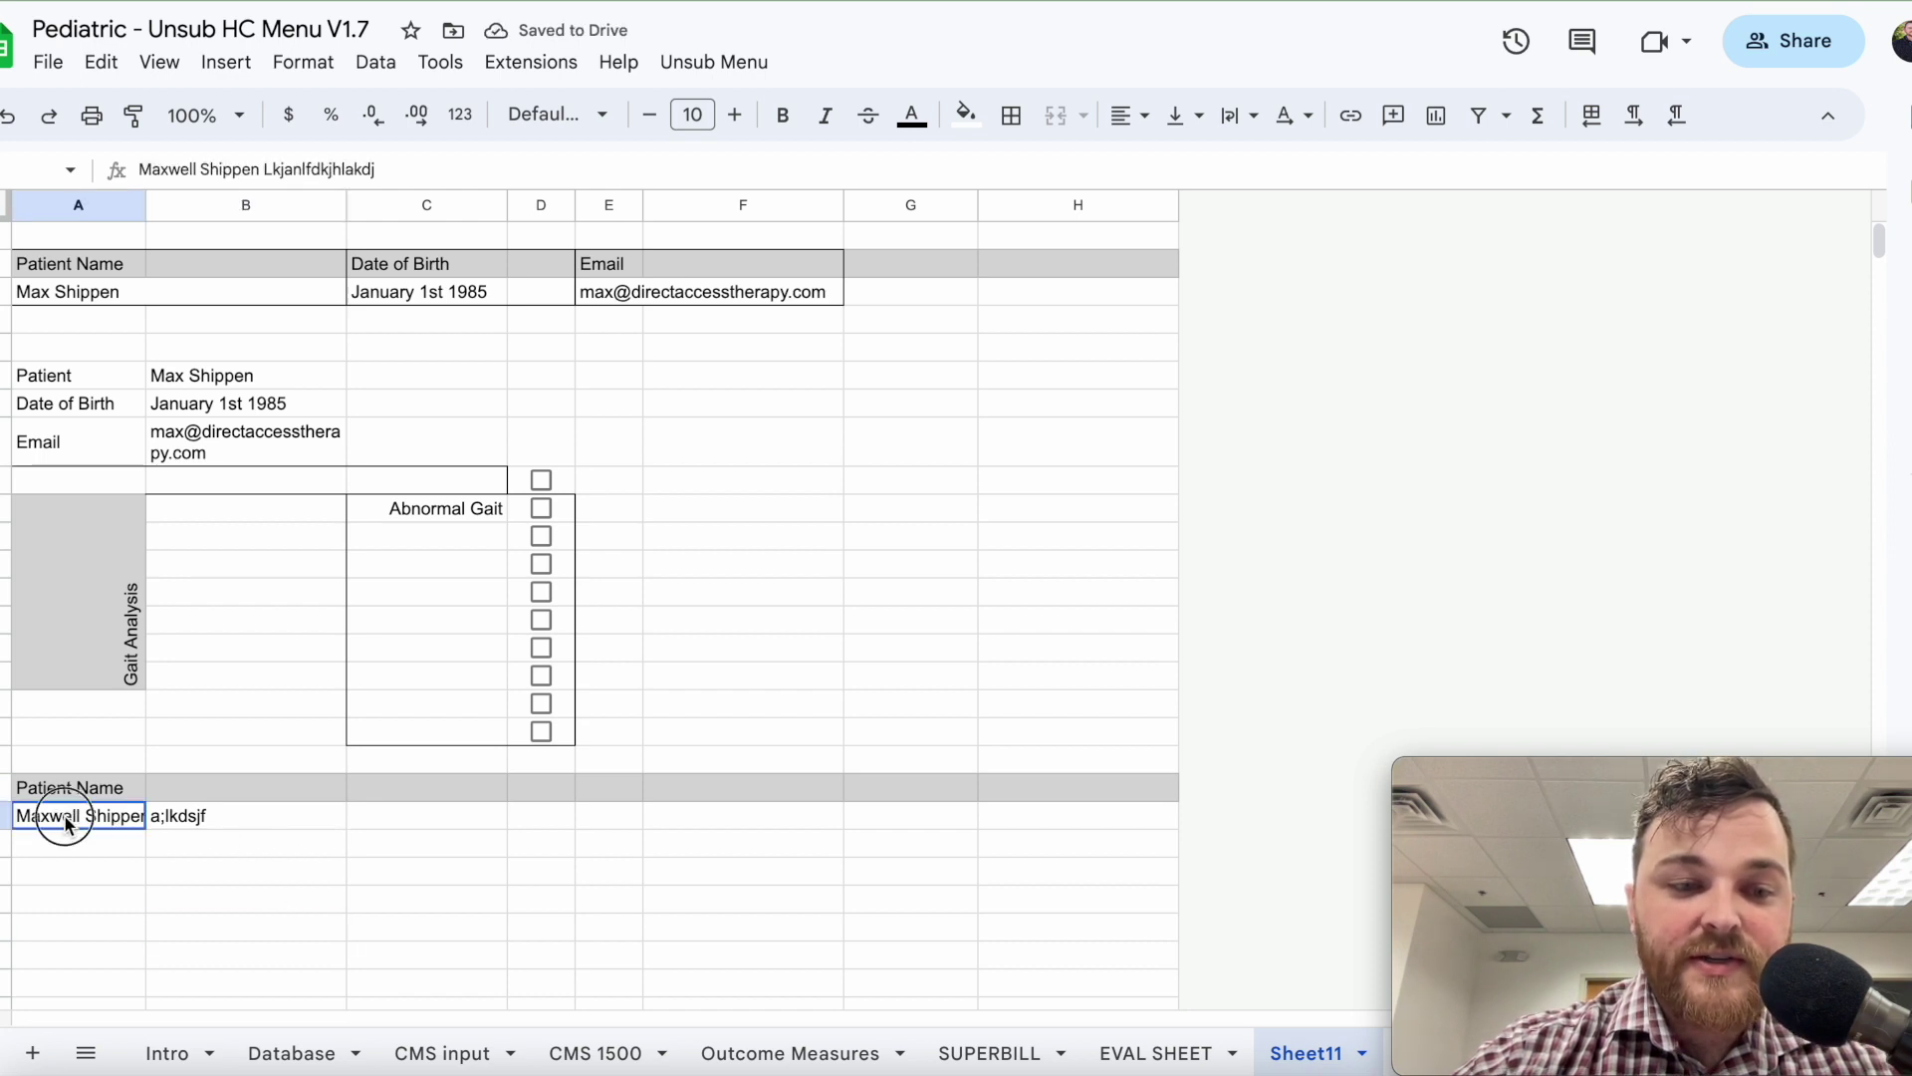
Set the name cell's wrapping to Overflow and delete the stray text in column B.
left_click(1236, 122)
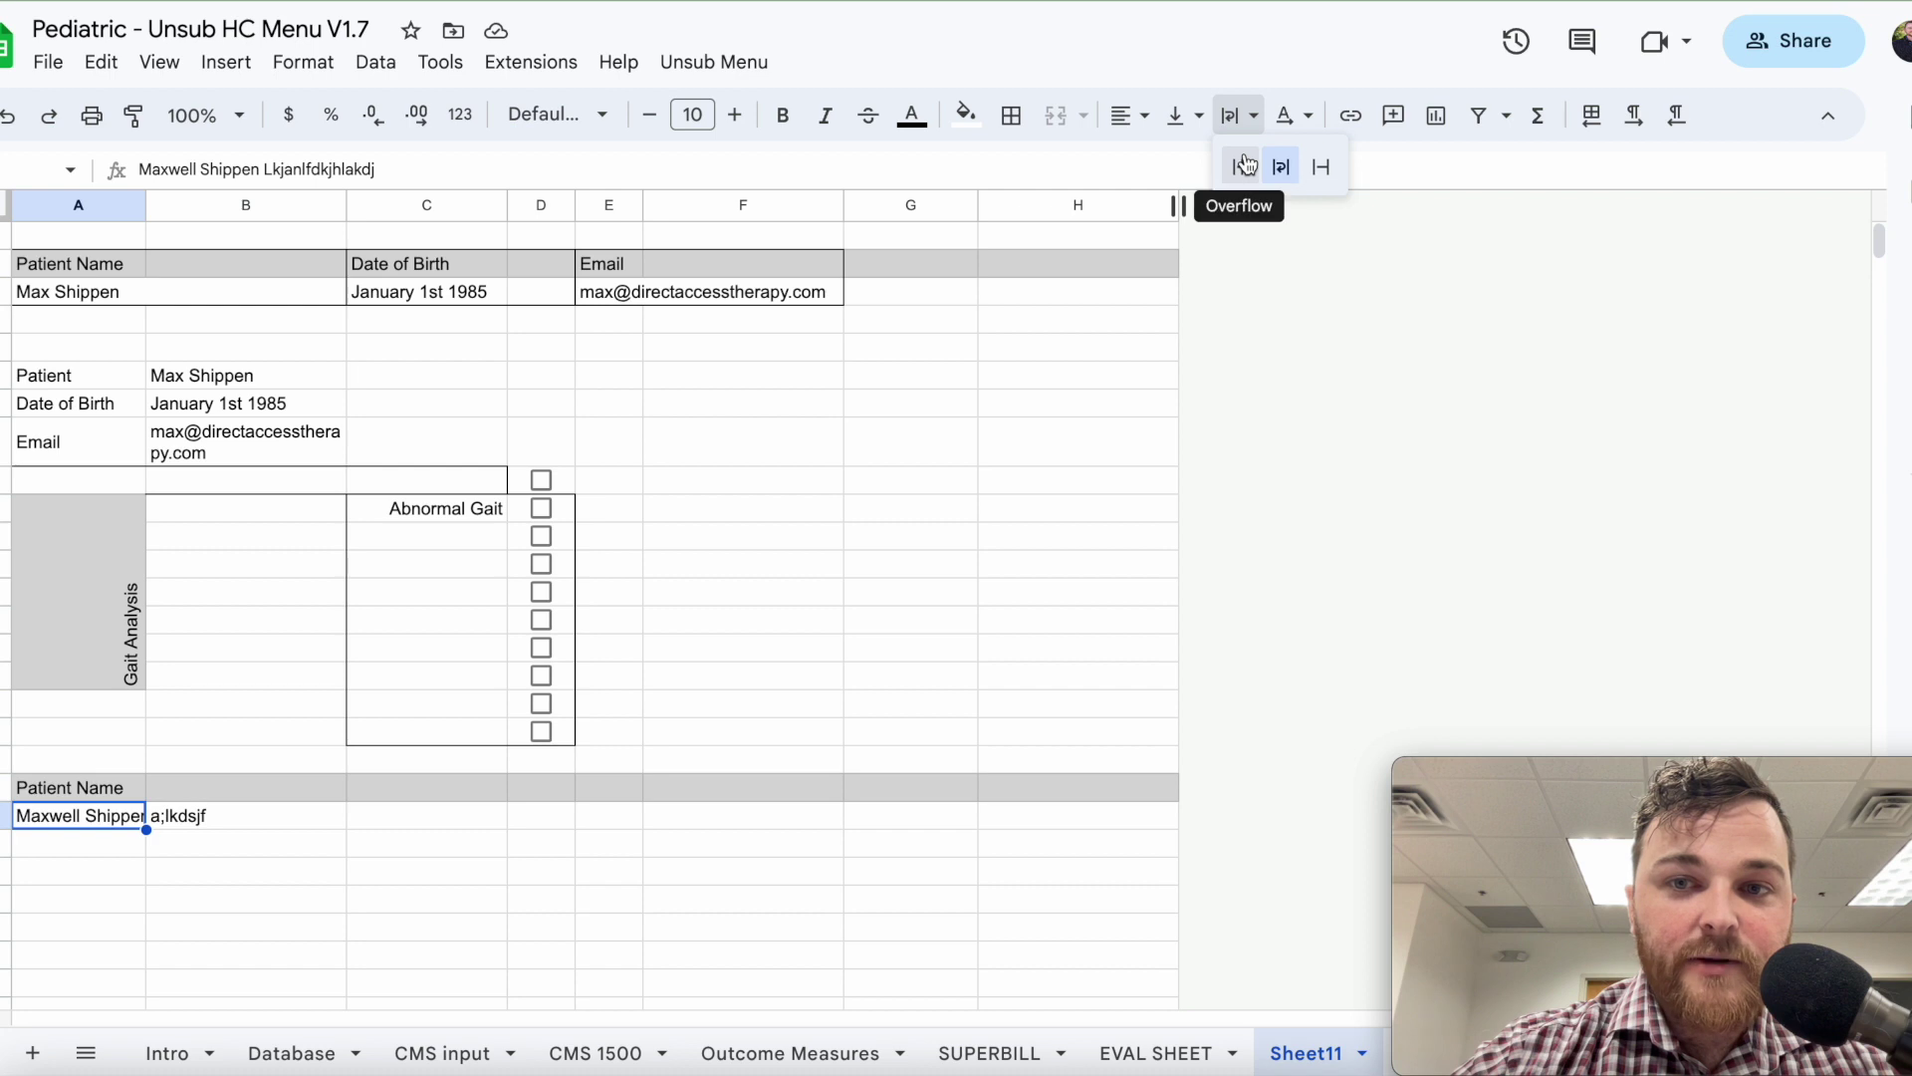
left_click(1243, 166)
left_click(918, 817)
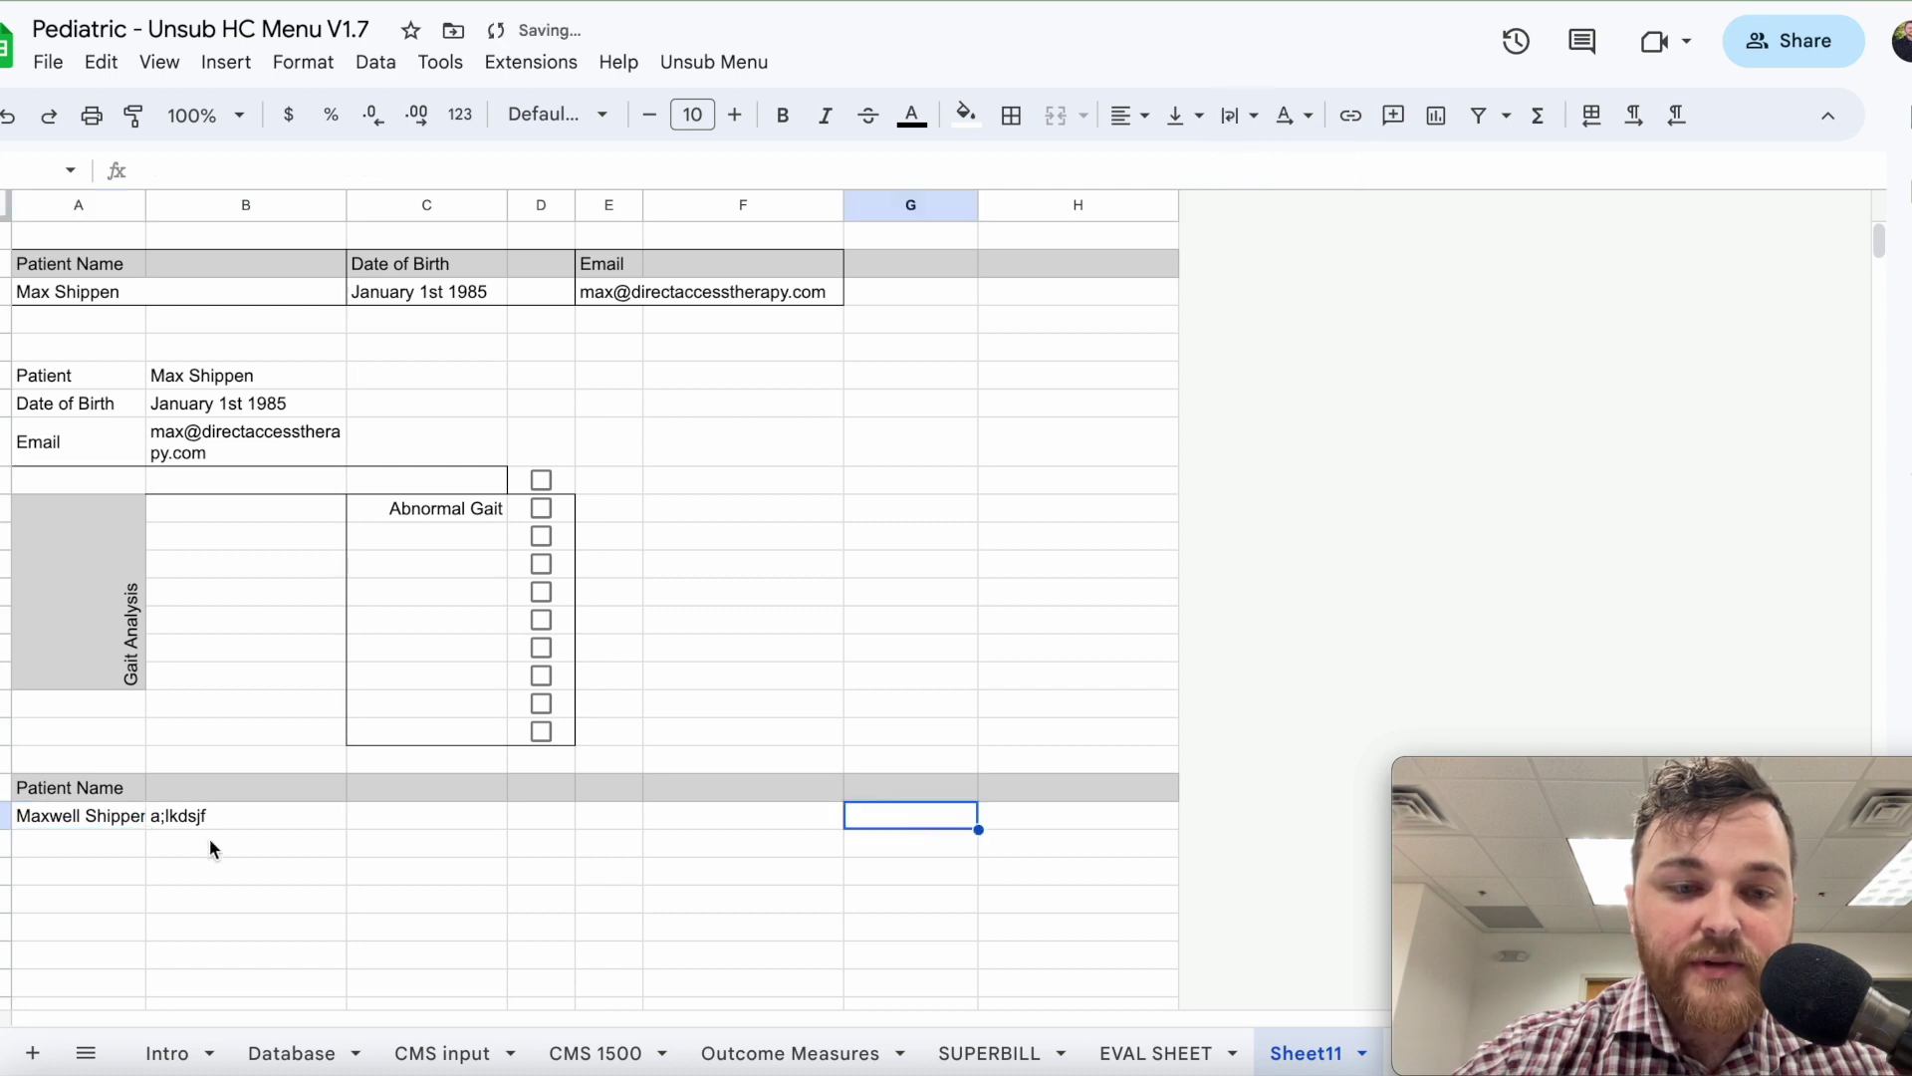
left_click(214, 817)
key("Delete")
left_click(251, 894)
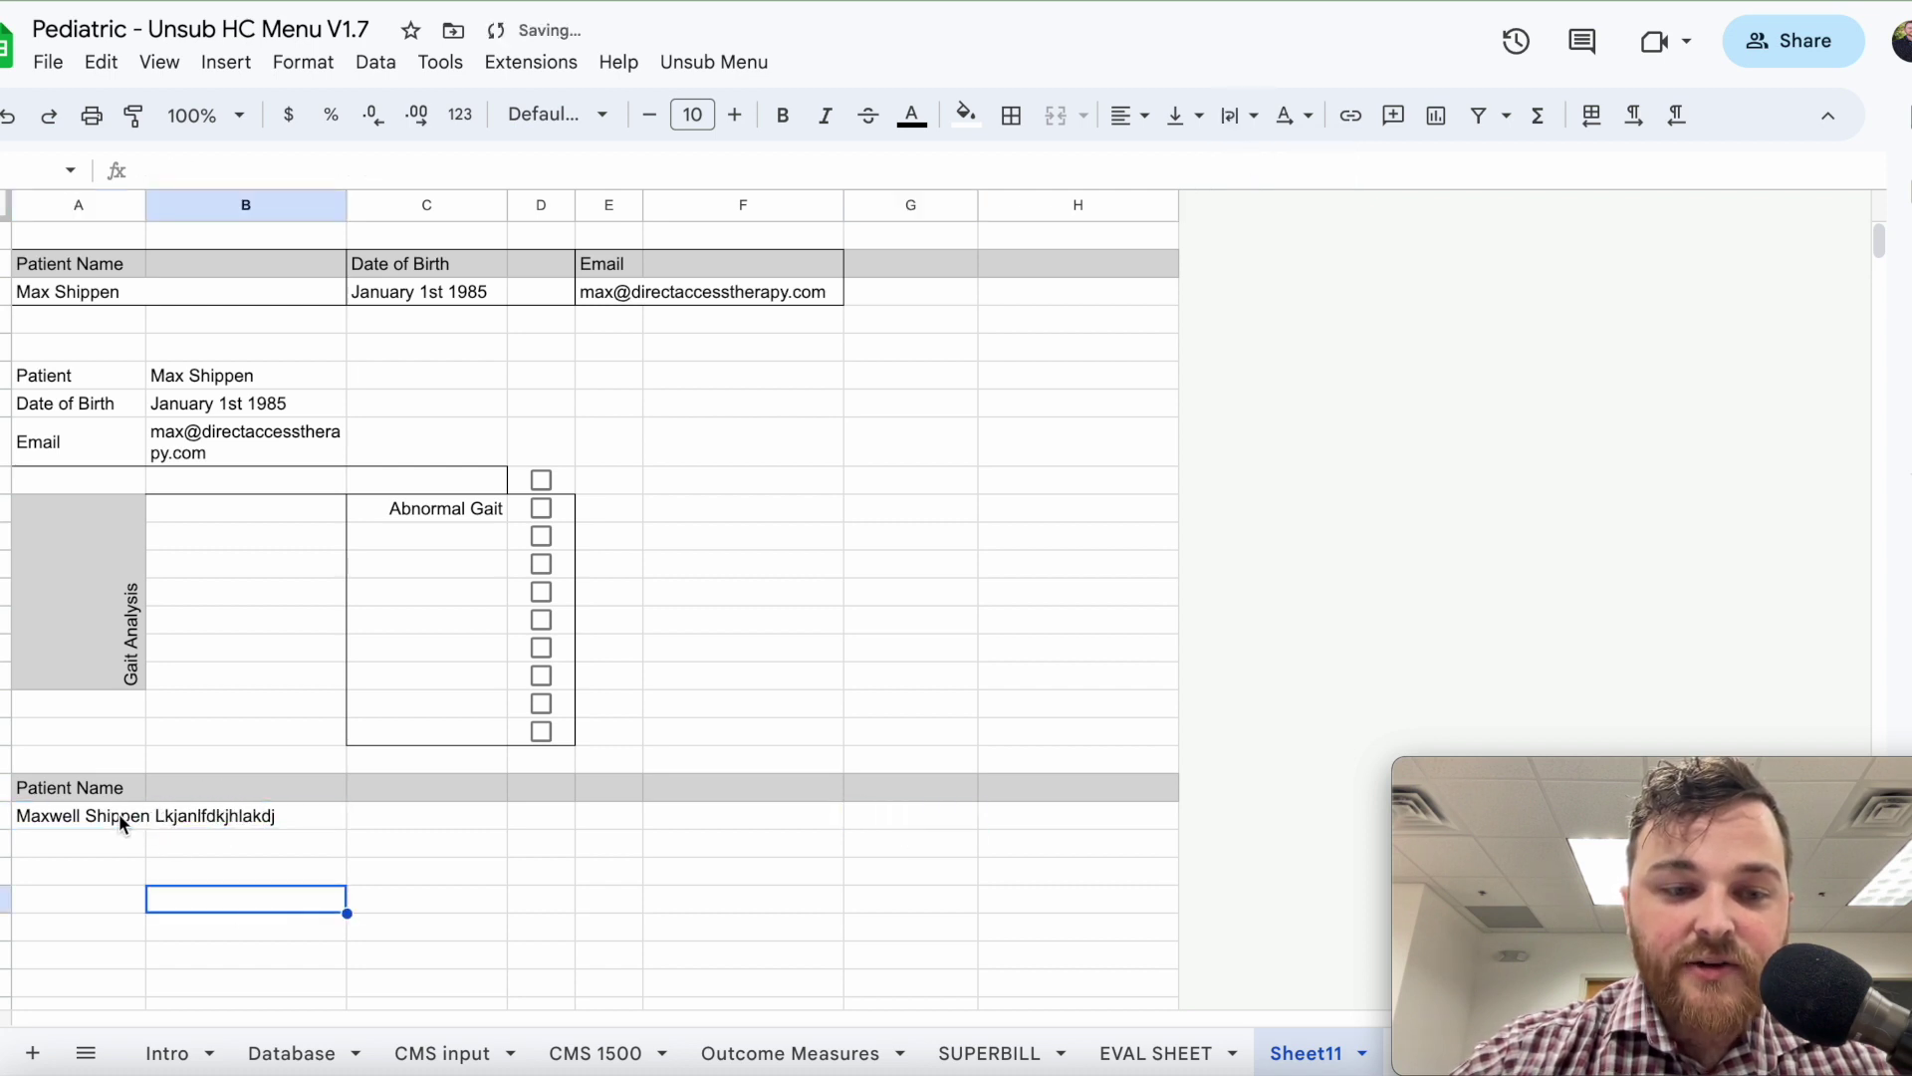
Try Wrap on the patient name cell, then switch its wrapping to Clip.
left_click(117, 813)
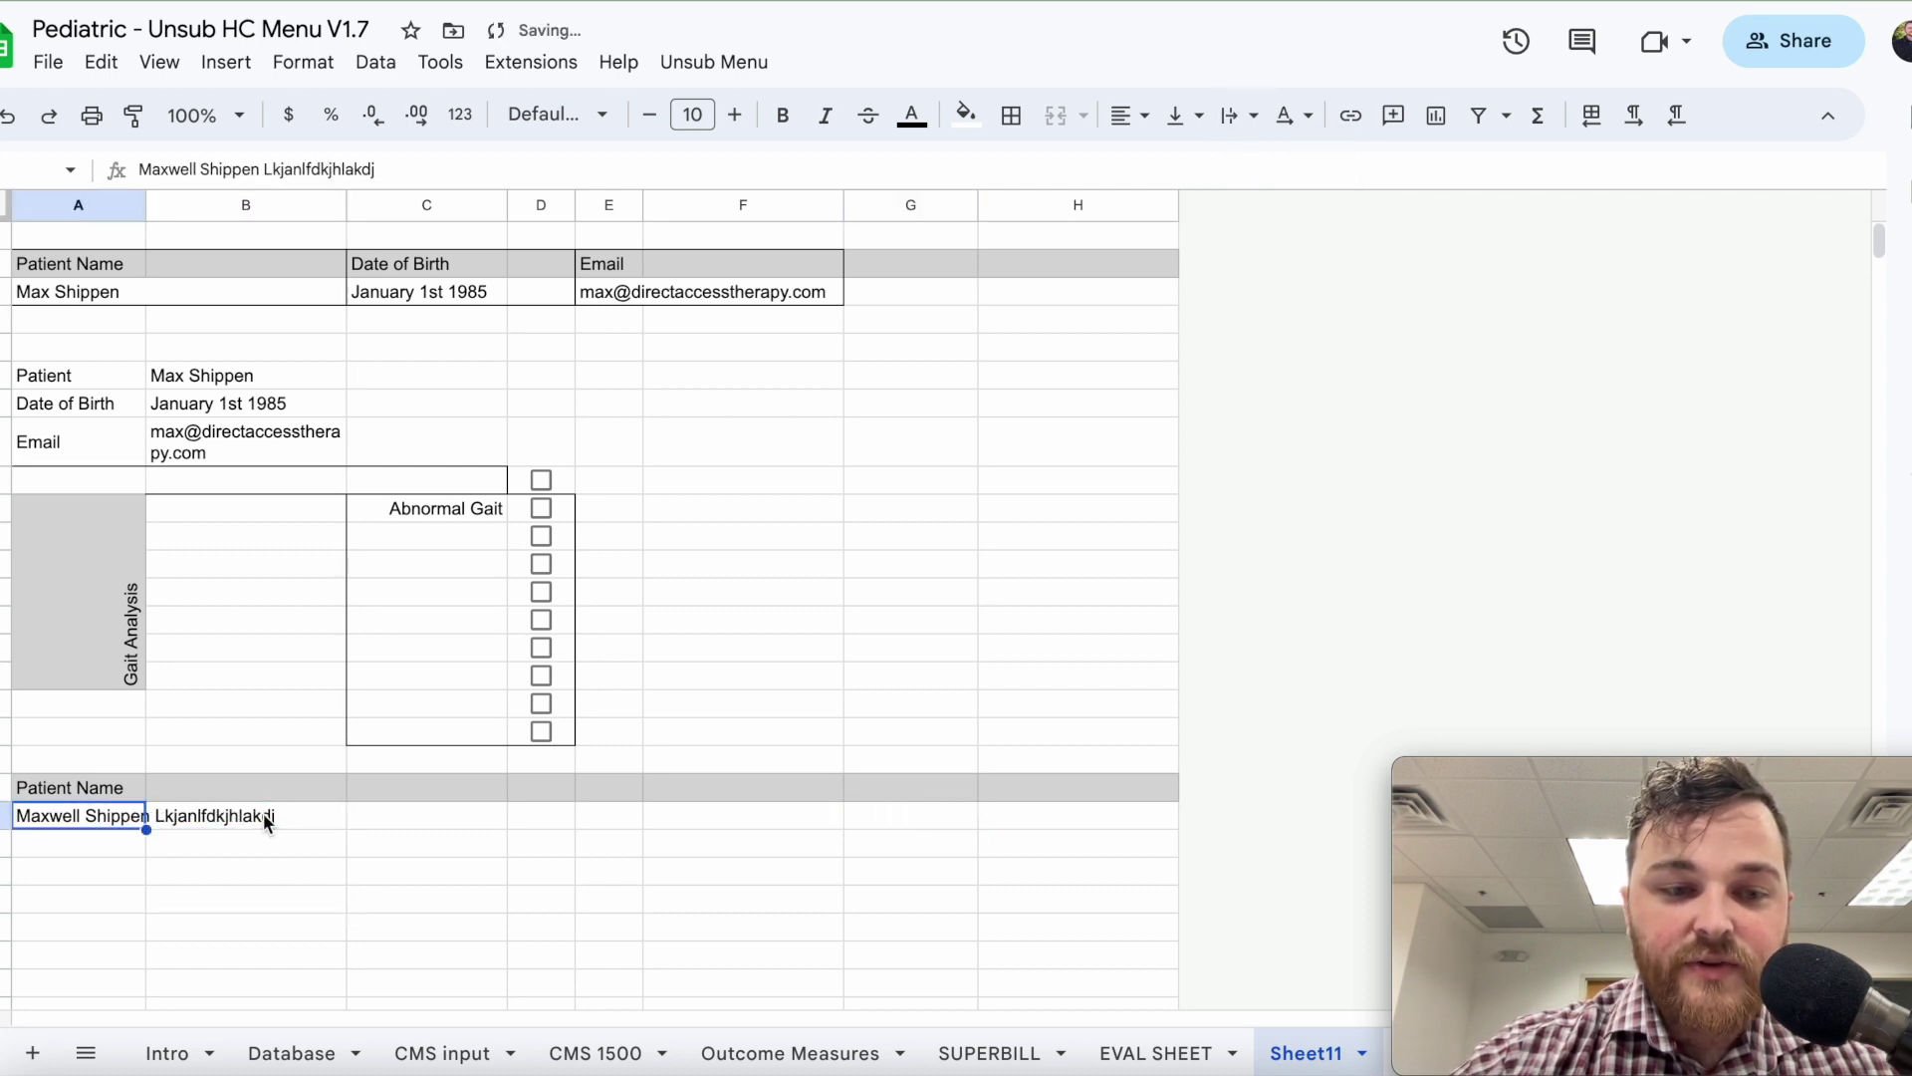
left_click(1241, 129)
left_click(1283, 167)
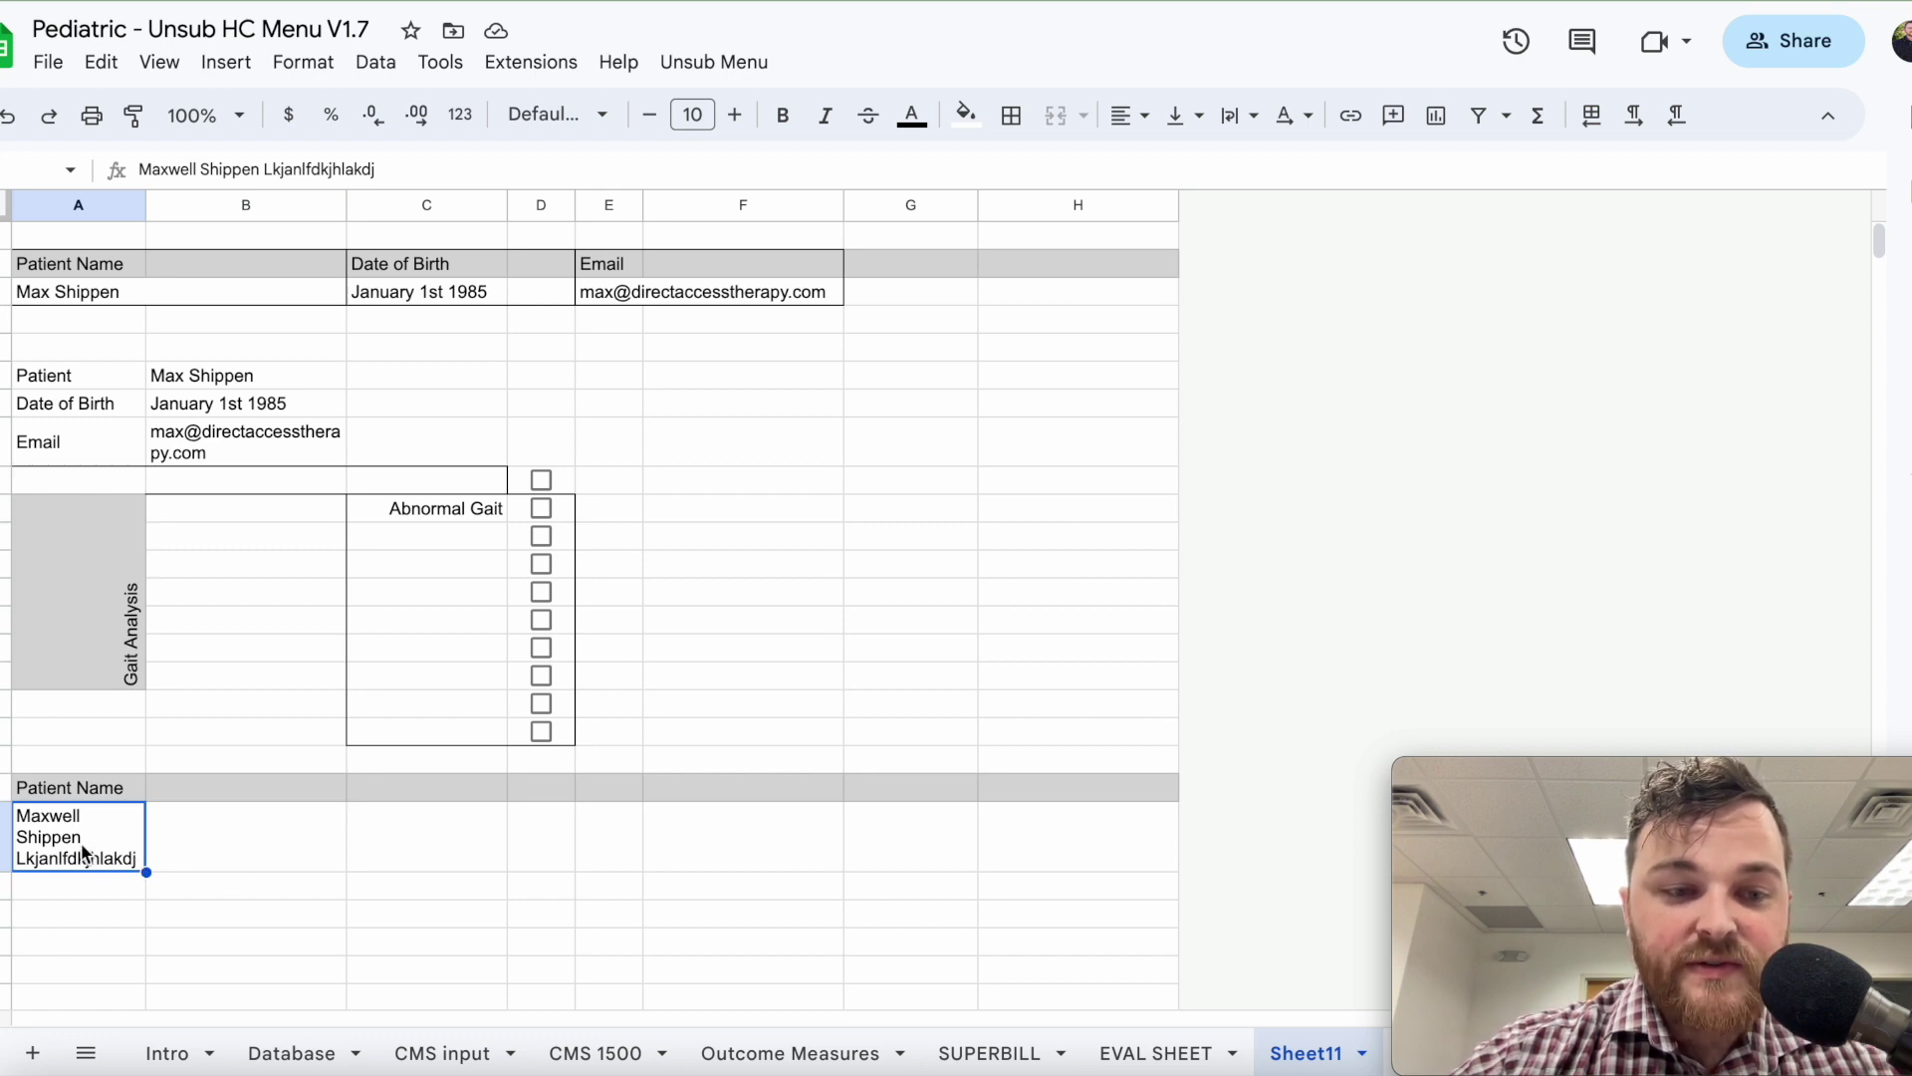
left_click(1240, 115)
left_click(1320, 162)
Compare the clipped name cell with the now-empty cell beside it.
left_click(986, 761)
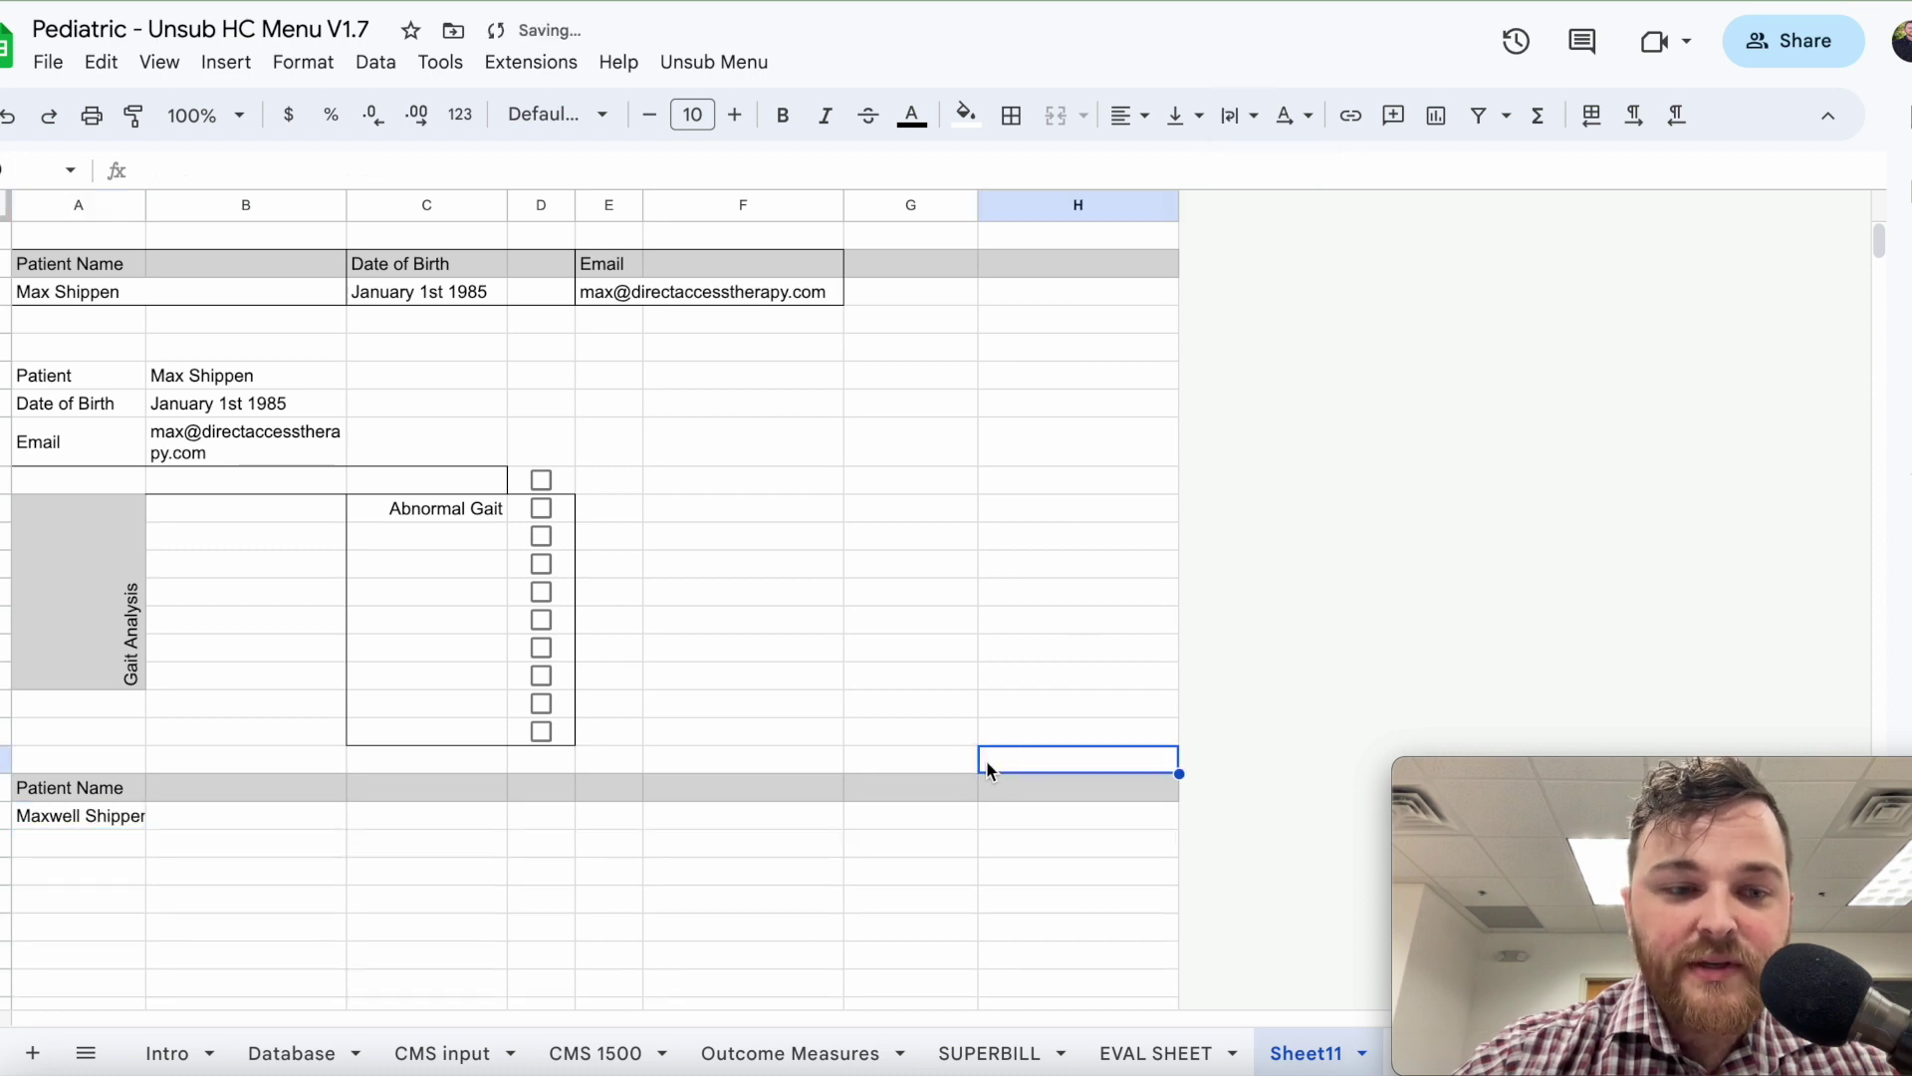
left_click(254, 816)
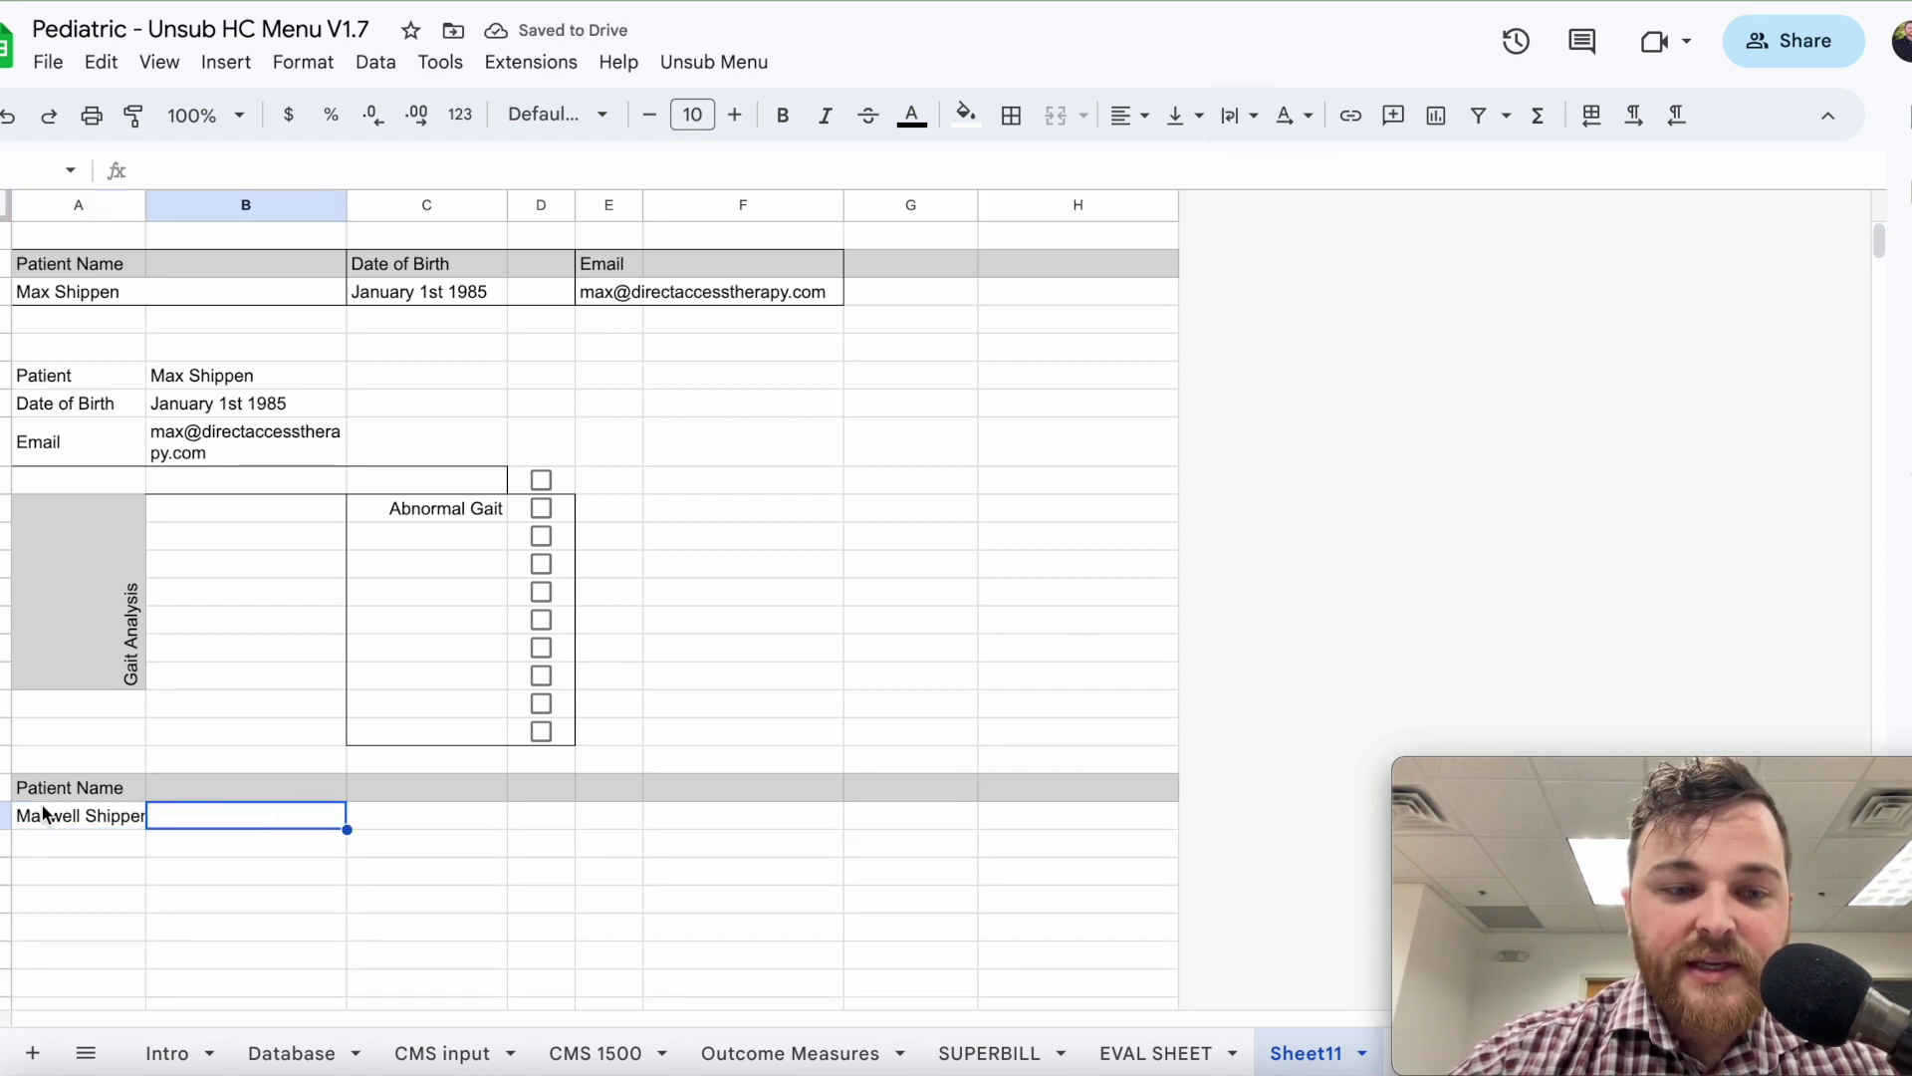
left_click(73, 819)
left_click(249, 817)
left_click(100, 830)
left_click(214, 812)
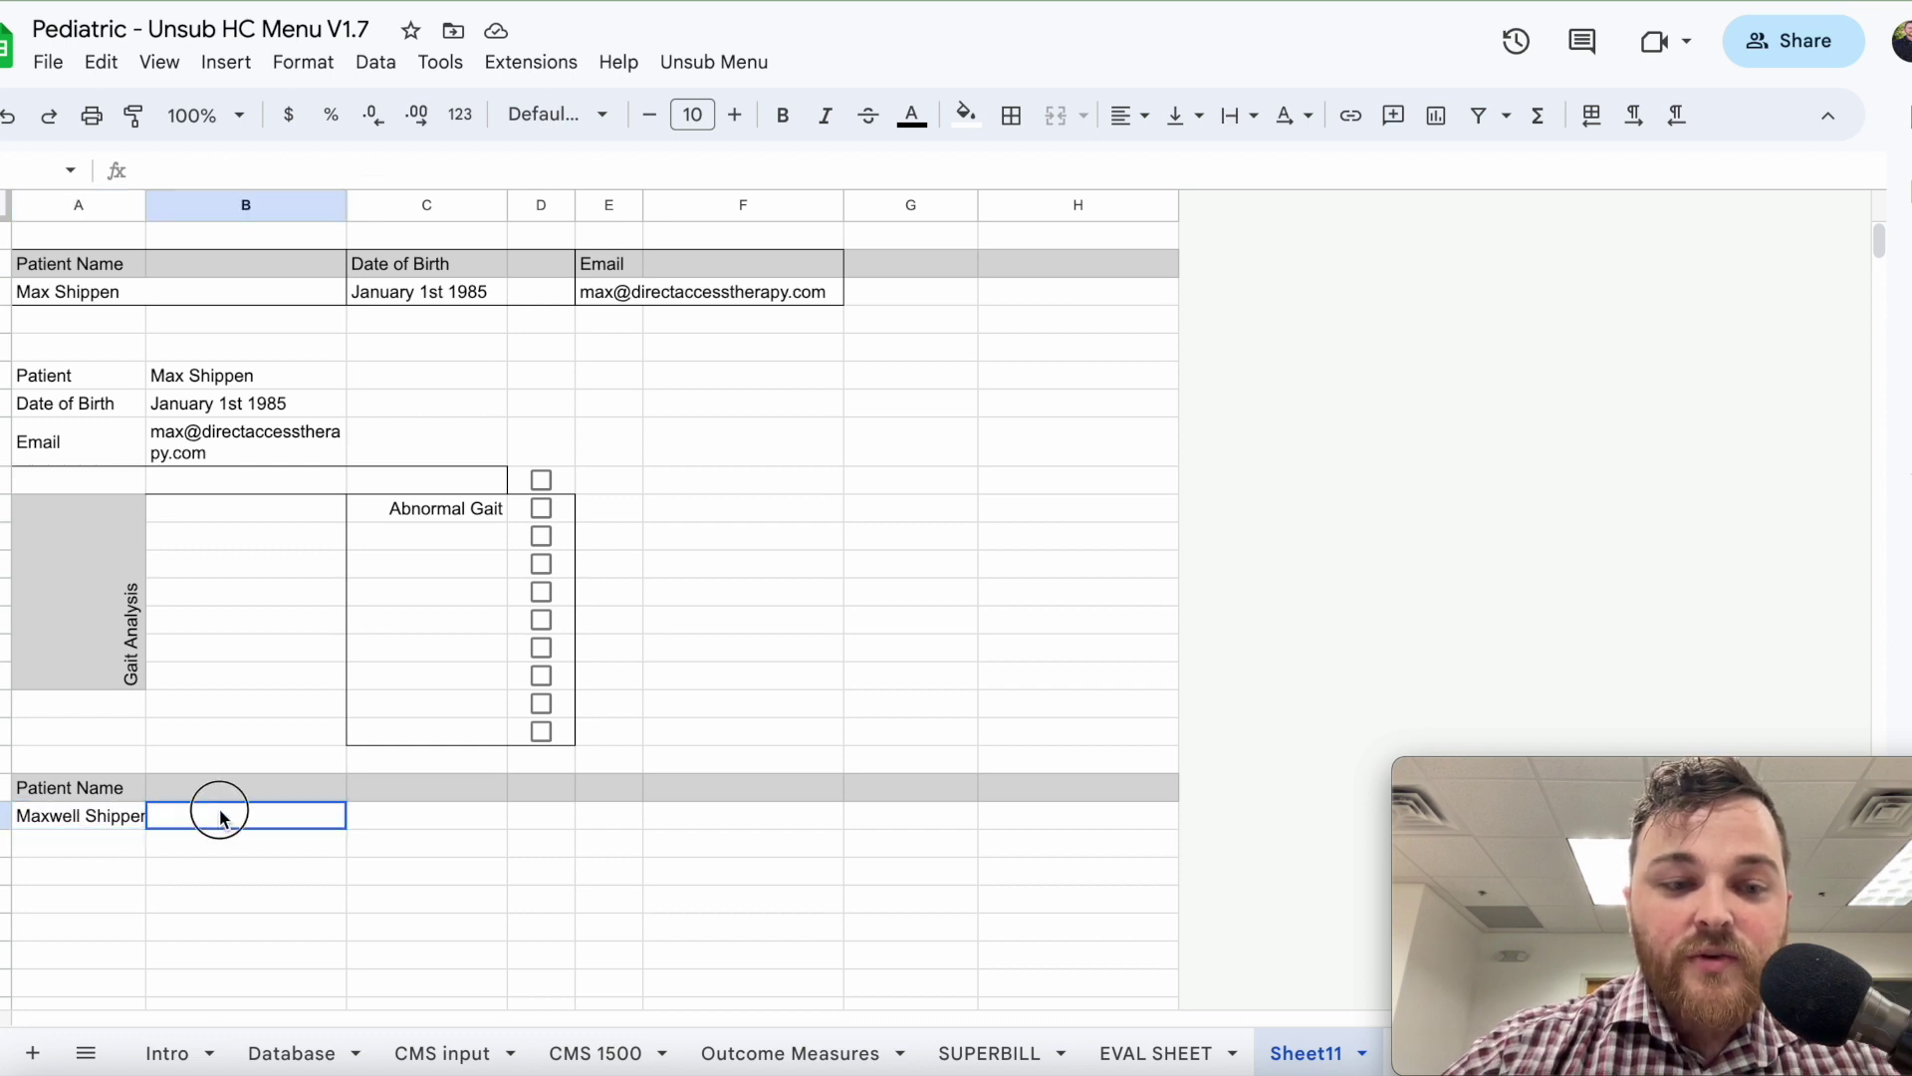
left_click(136, 815)
left_click(194, 823)
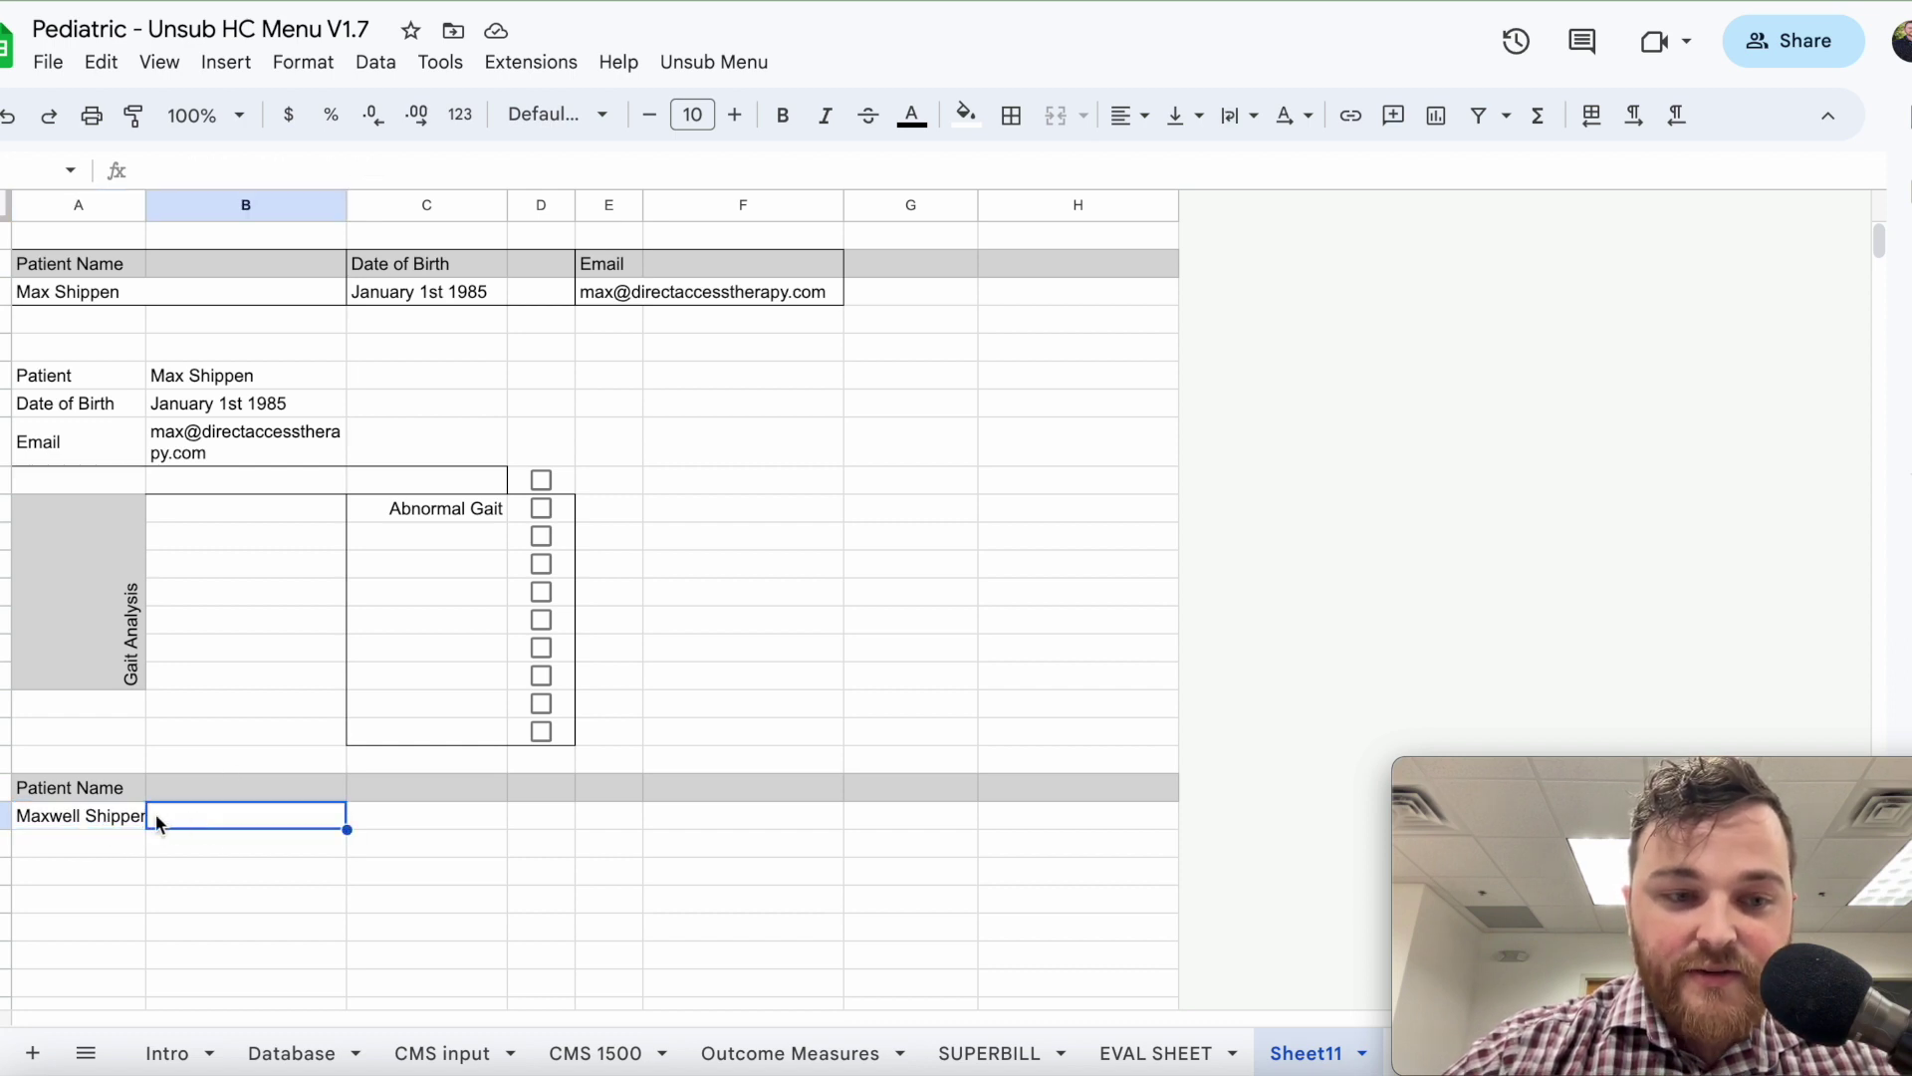
left_click(126, 818)
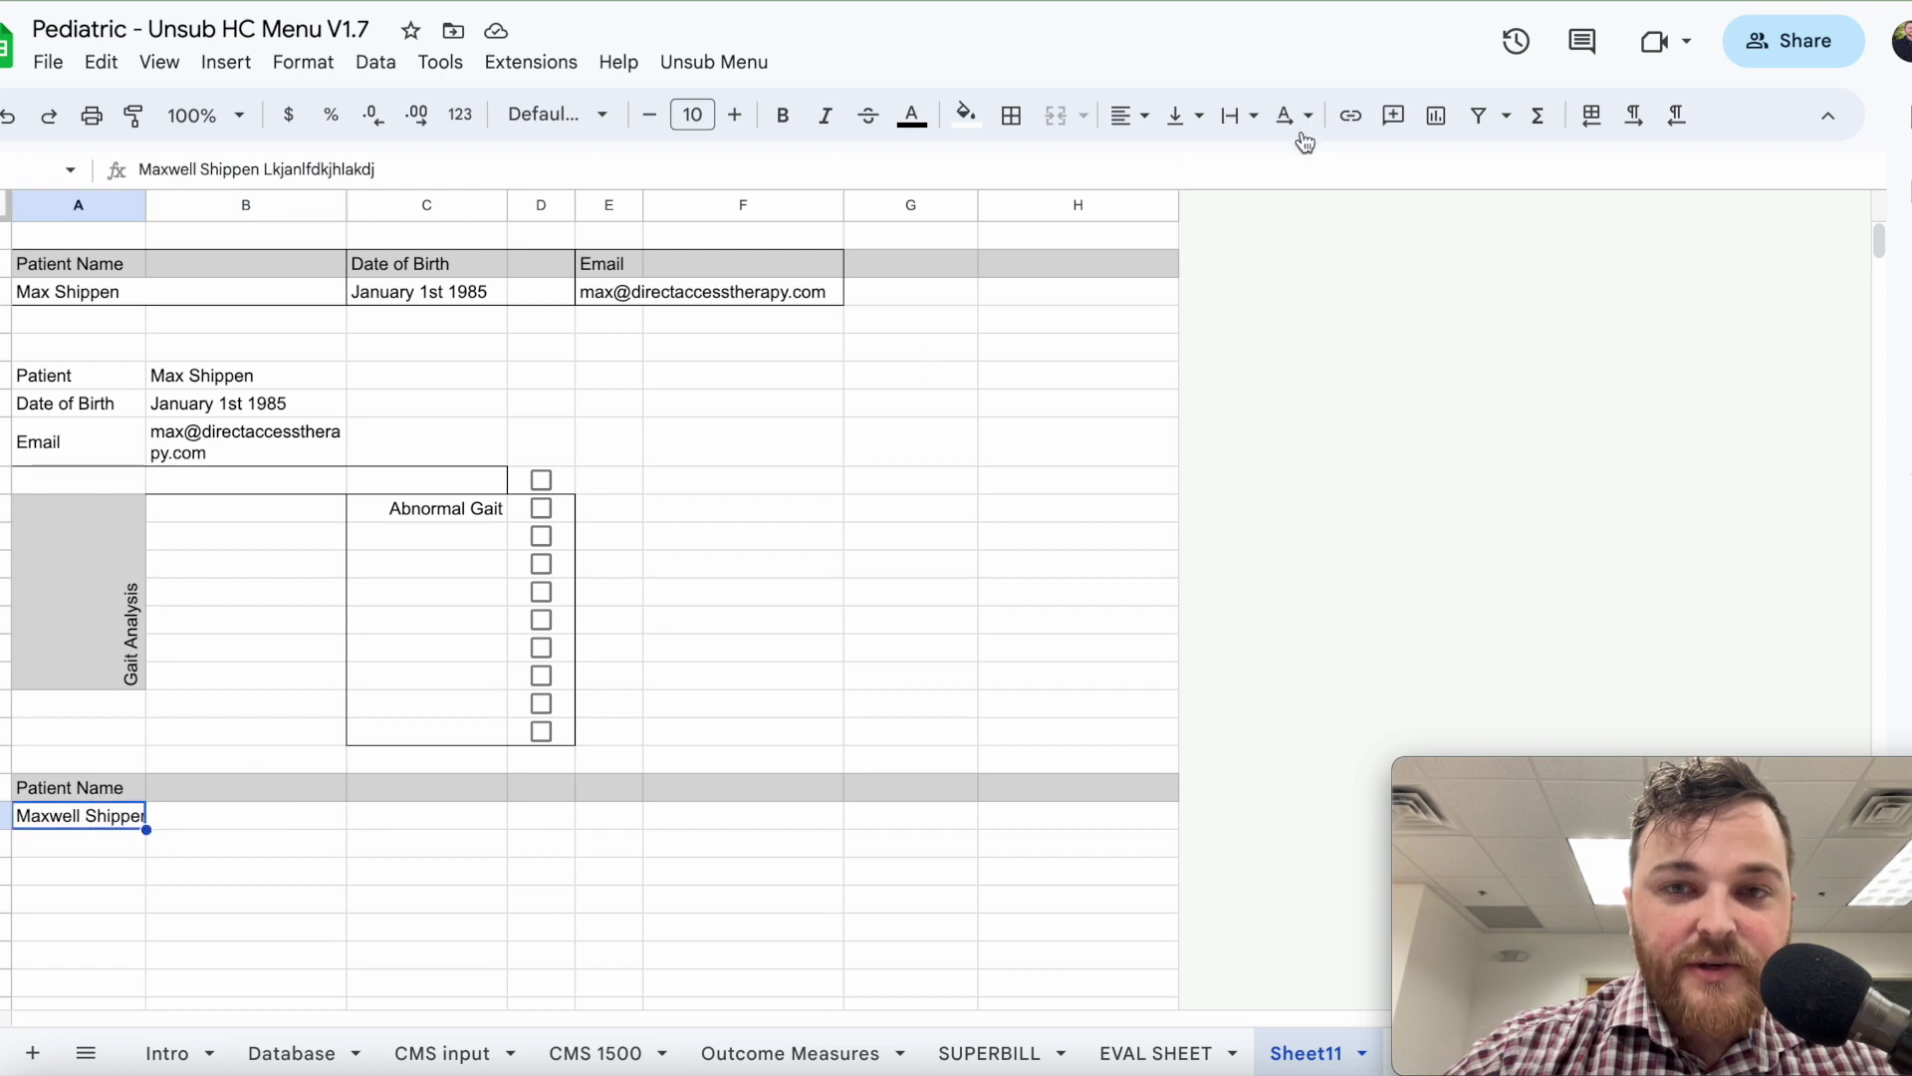
Set the patient name cell's text wrapping to Wrap.
left_click(1245, 118)
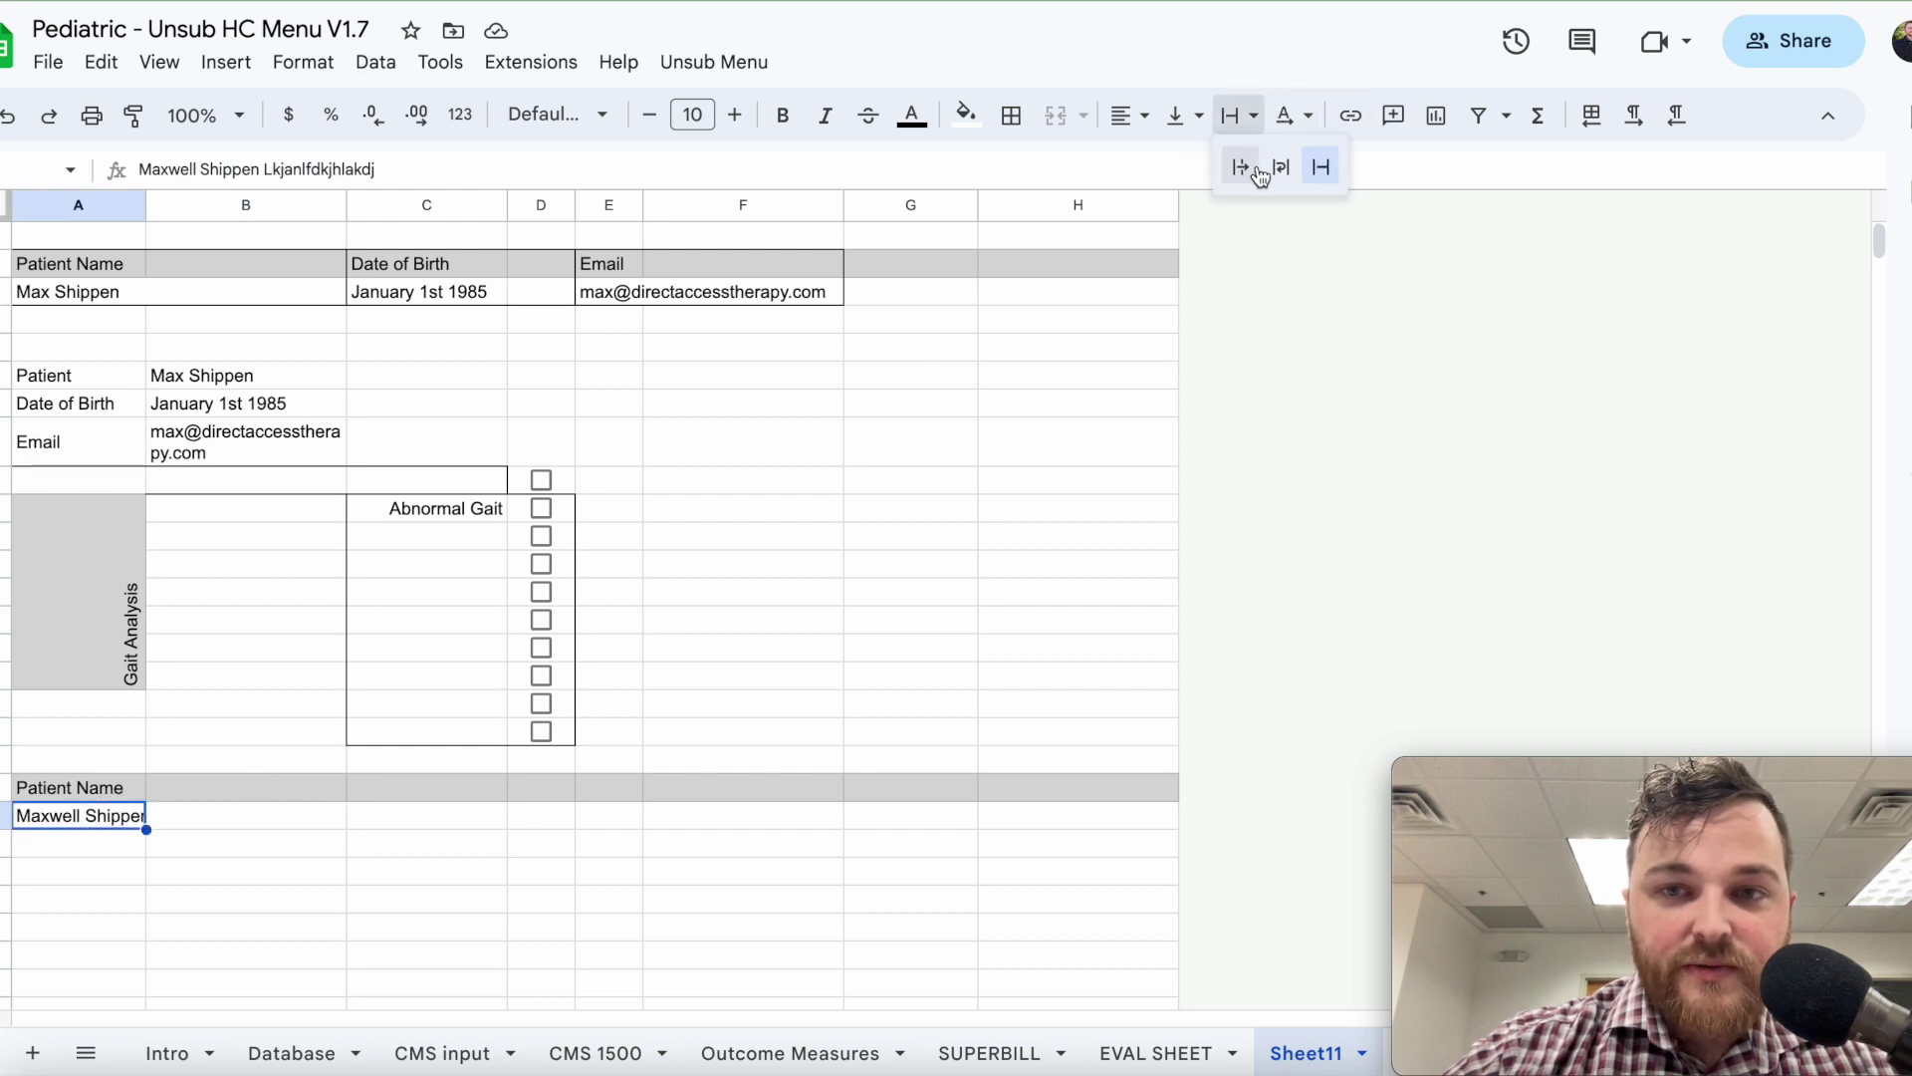
left_click(1275, 167)
left_click(256, 851)
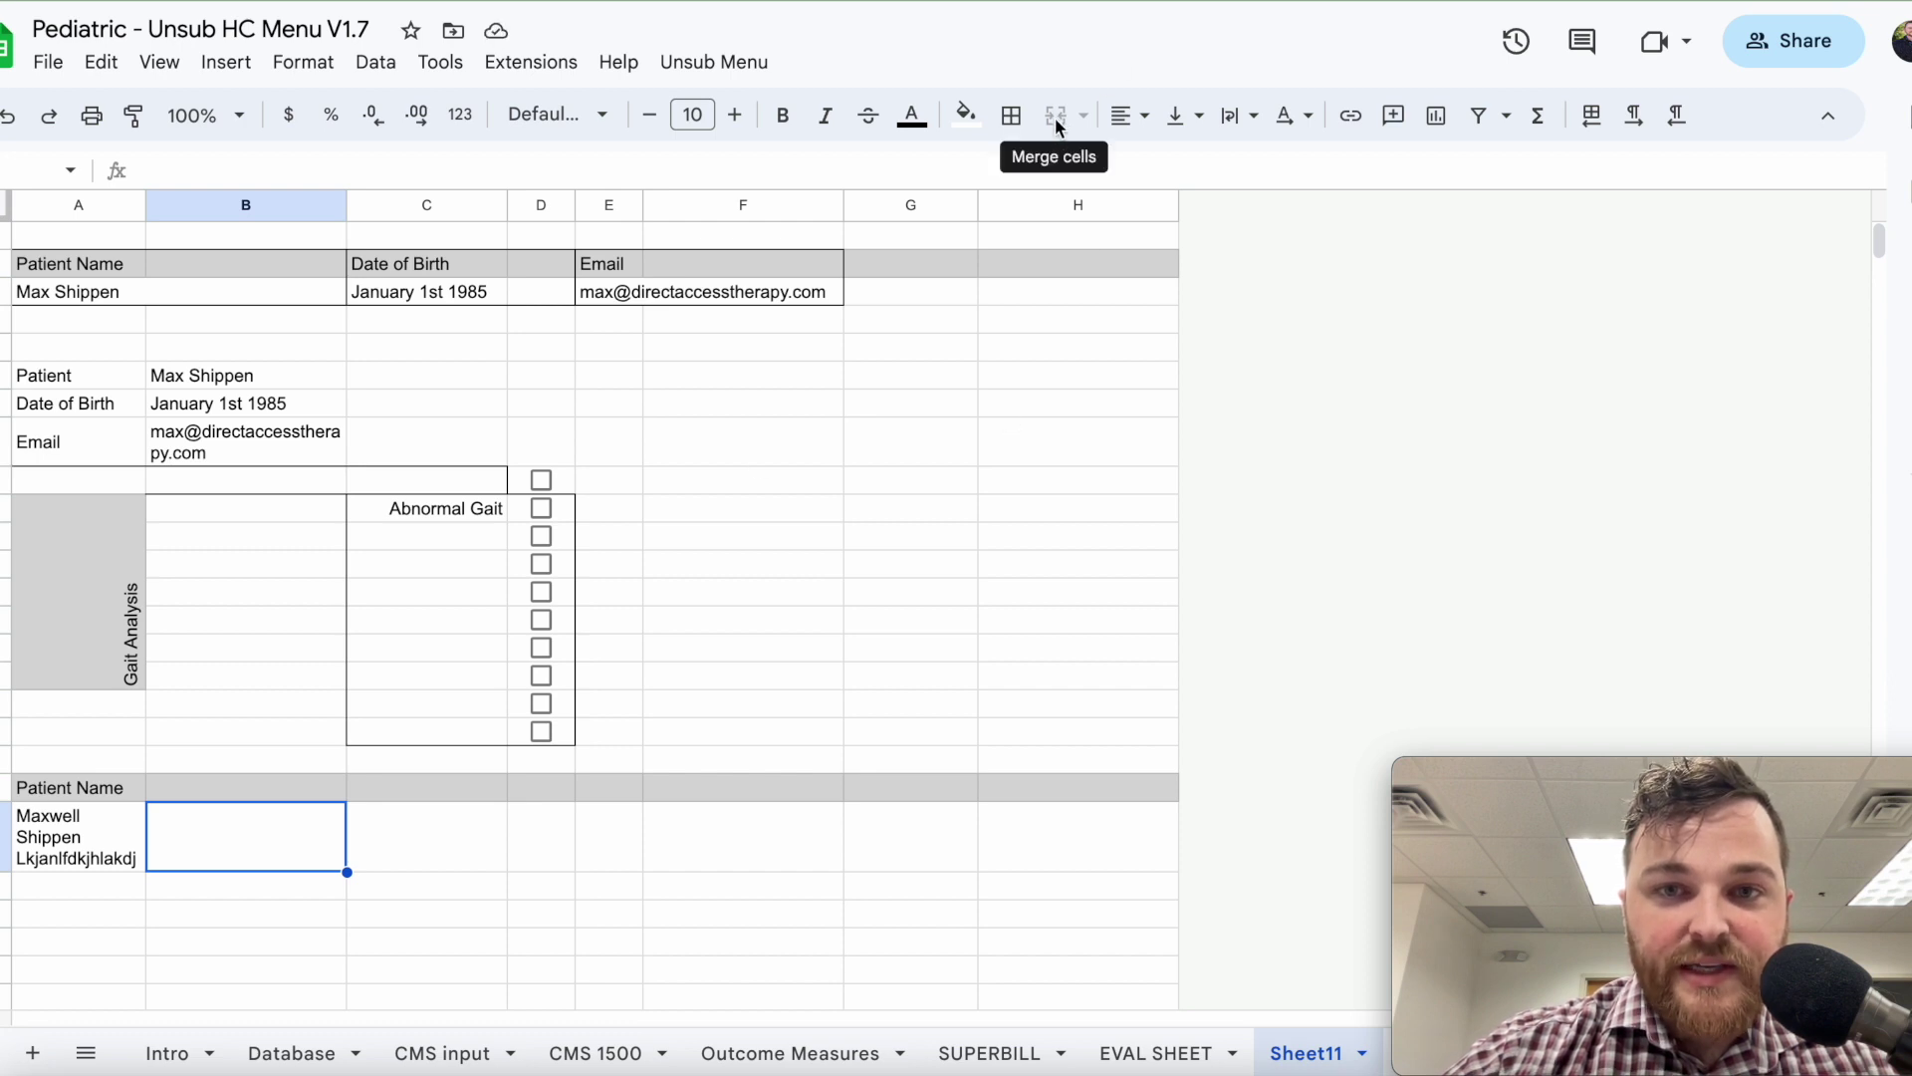
key("Left")
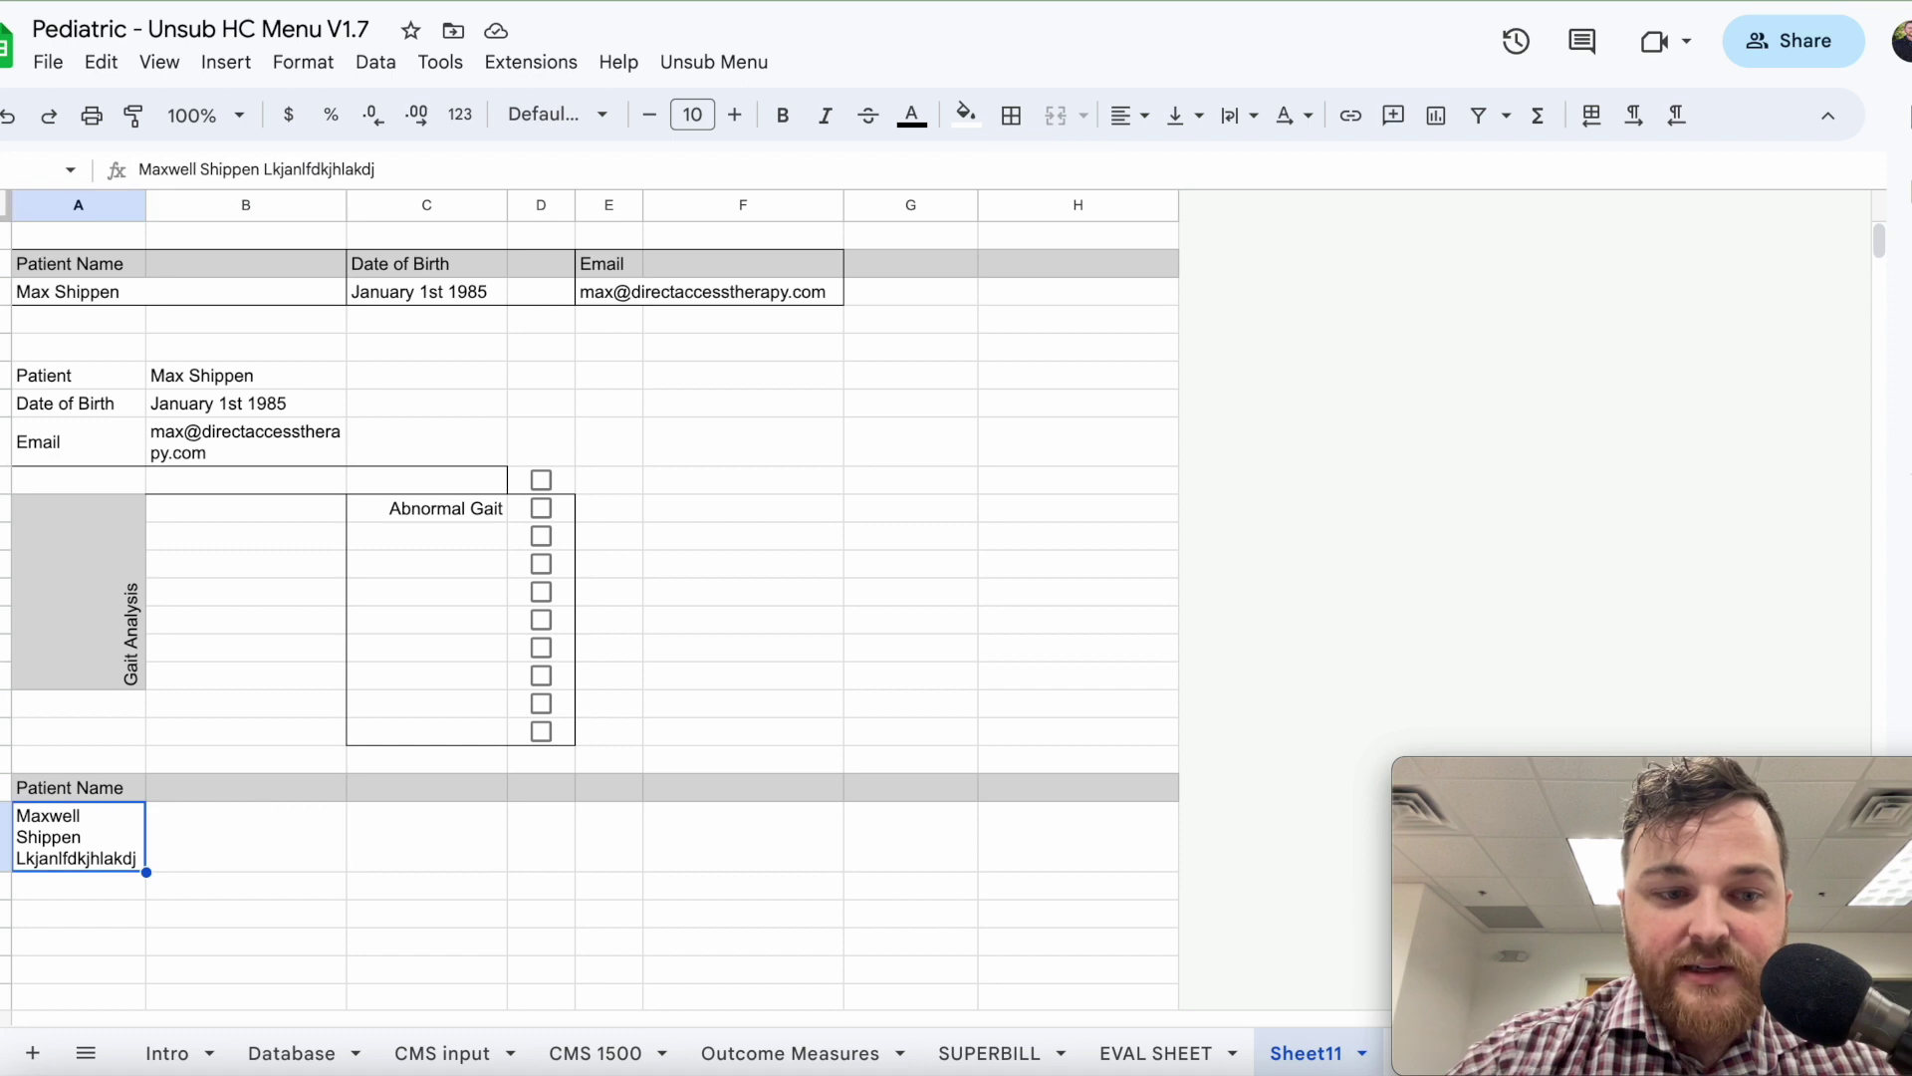
key("Right")
key("Left")
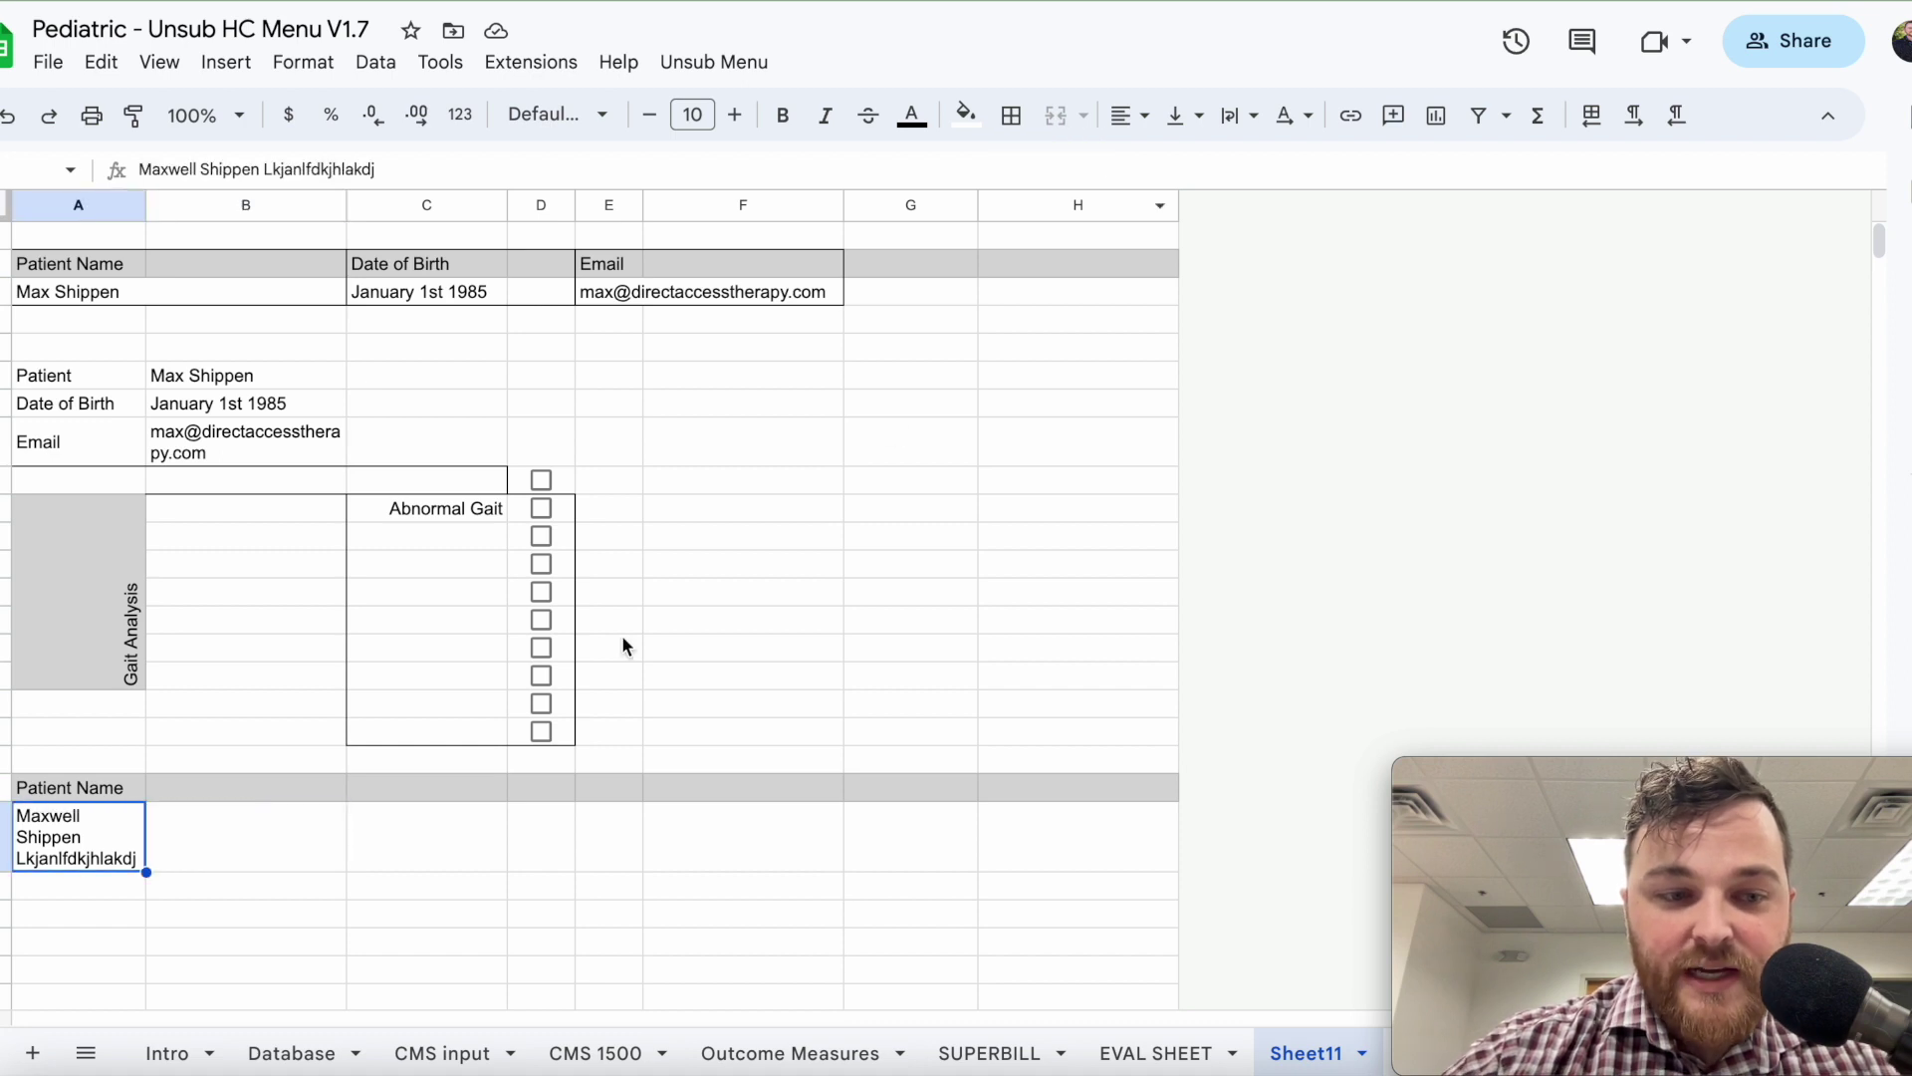
Select the name cell with its column B neighbour and preview the merge options.
left_click_drag(85, 832, 179, 837)
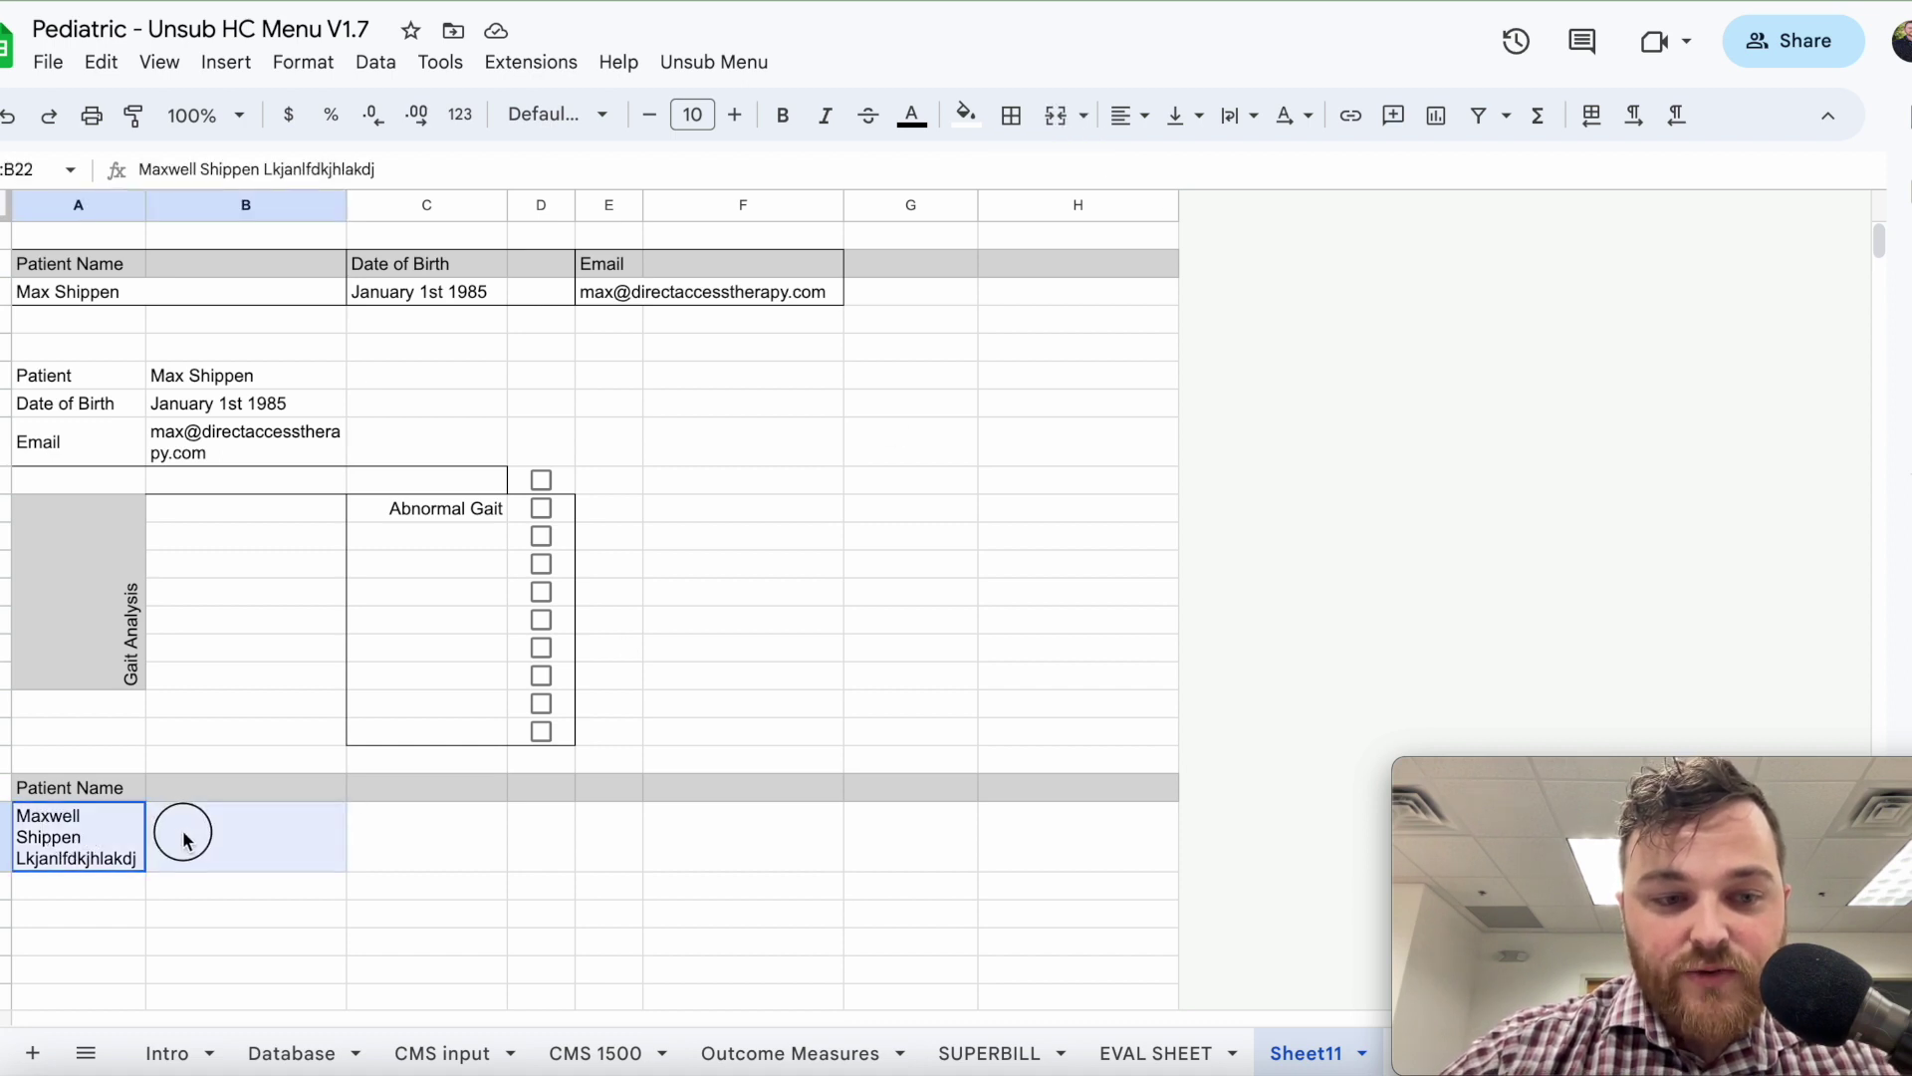
key("Down")
key("Down")
key("Down")
left_click(125, 862)
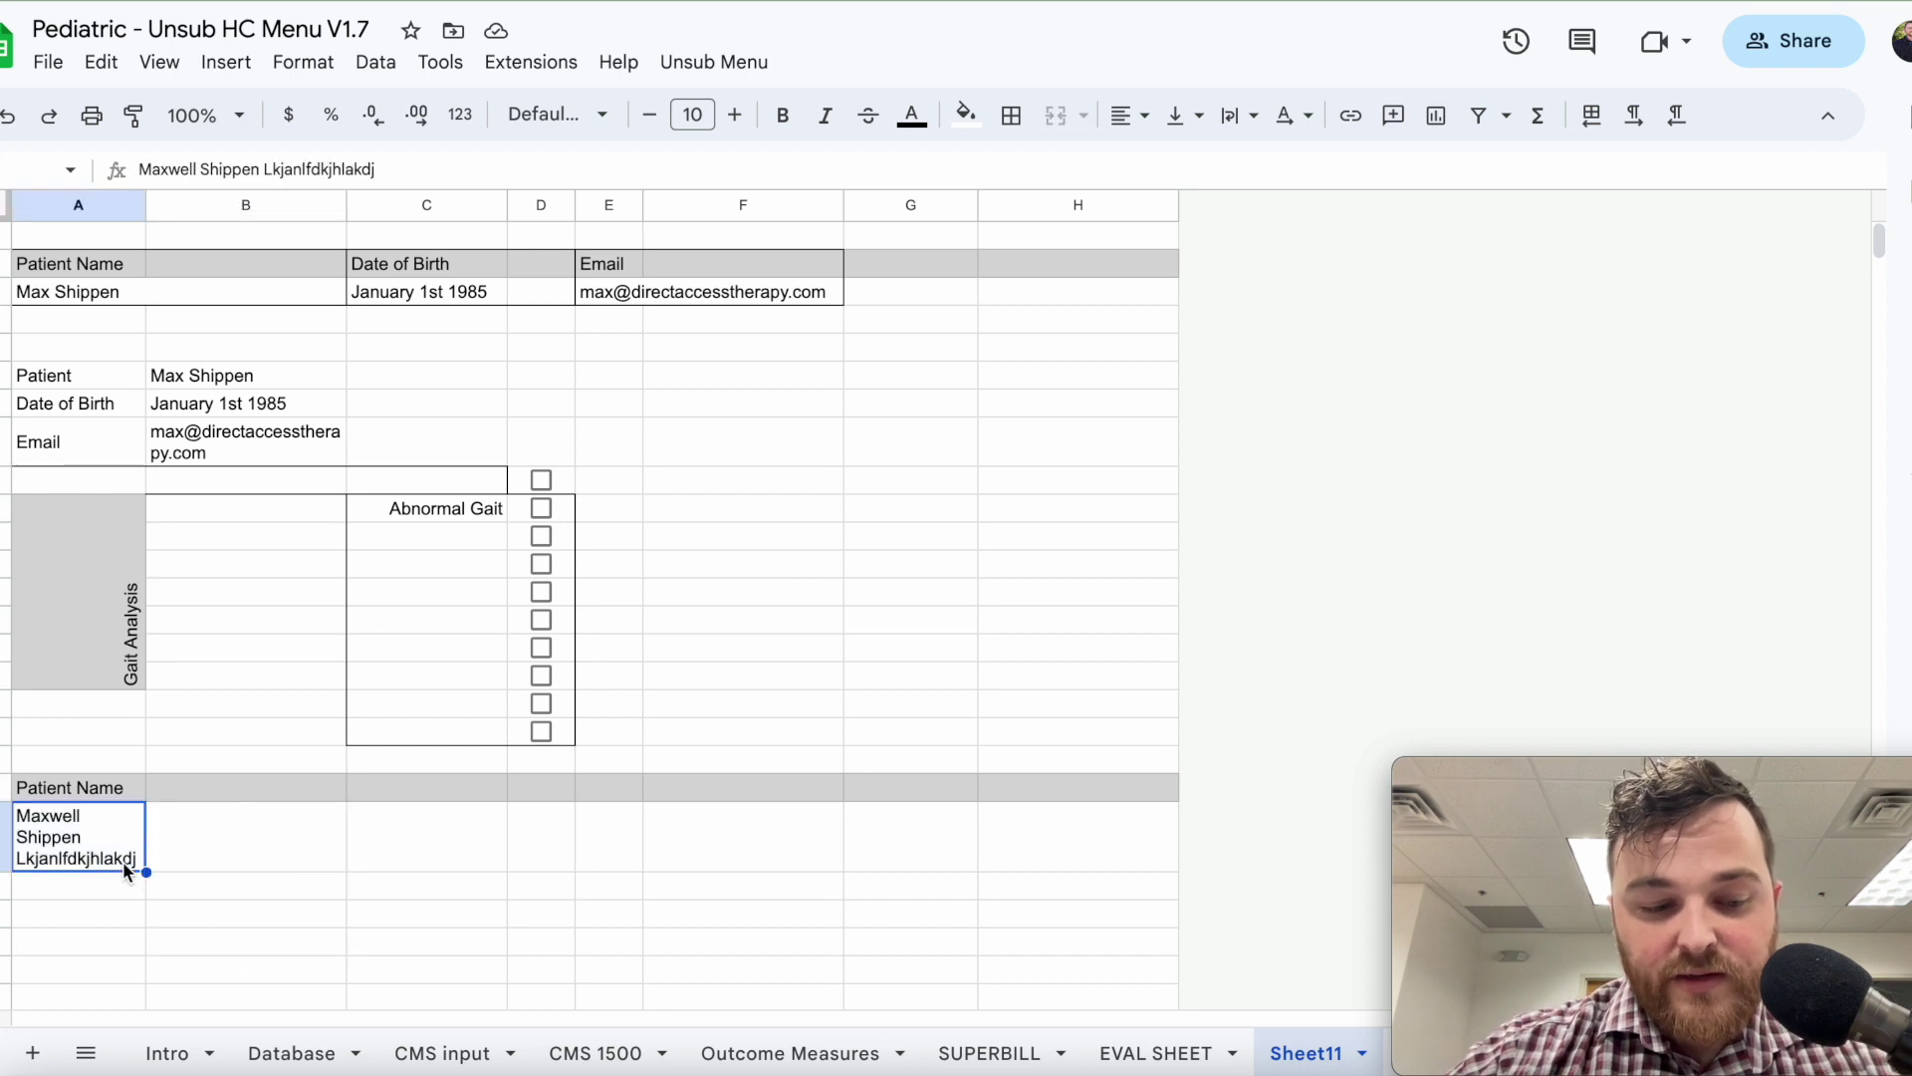
key("shift+Right")
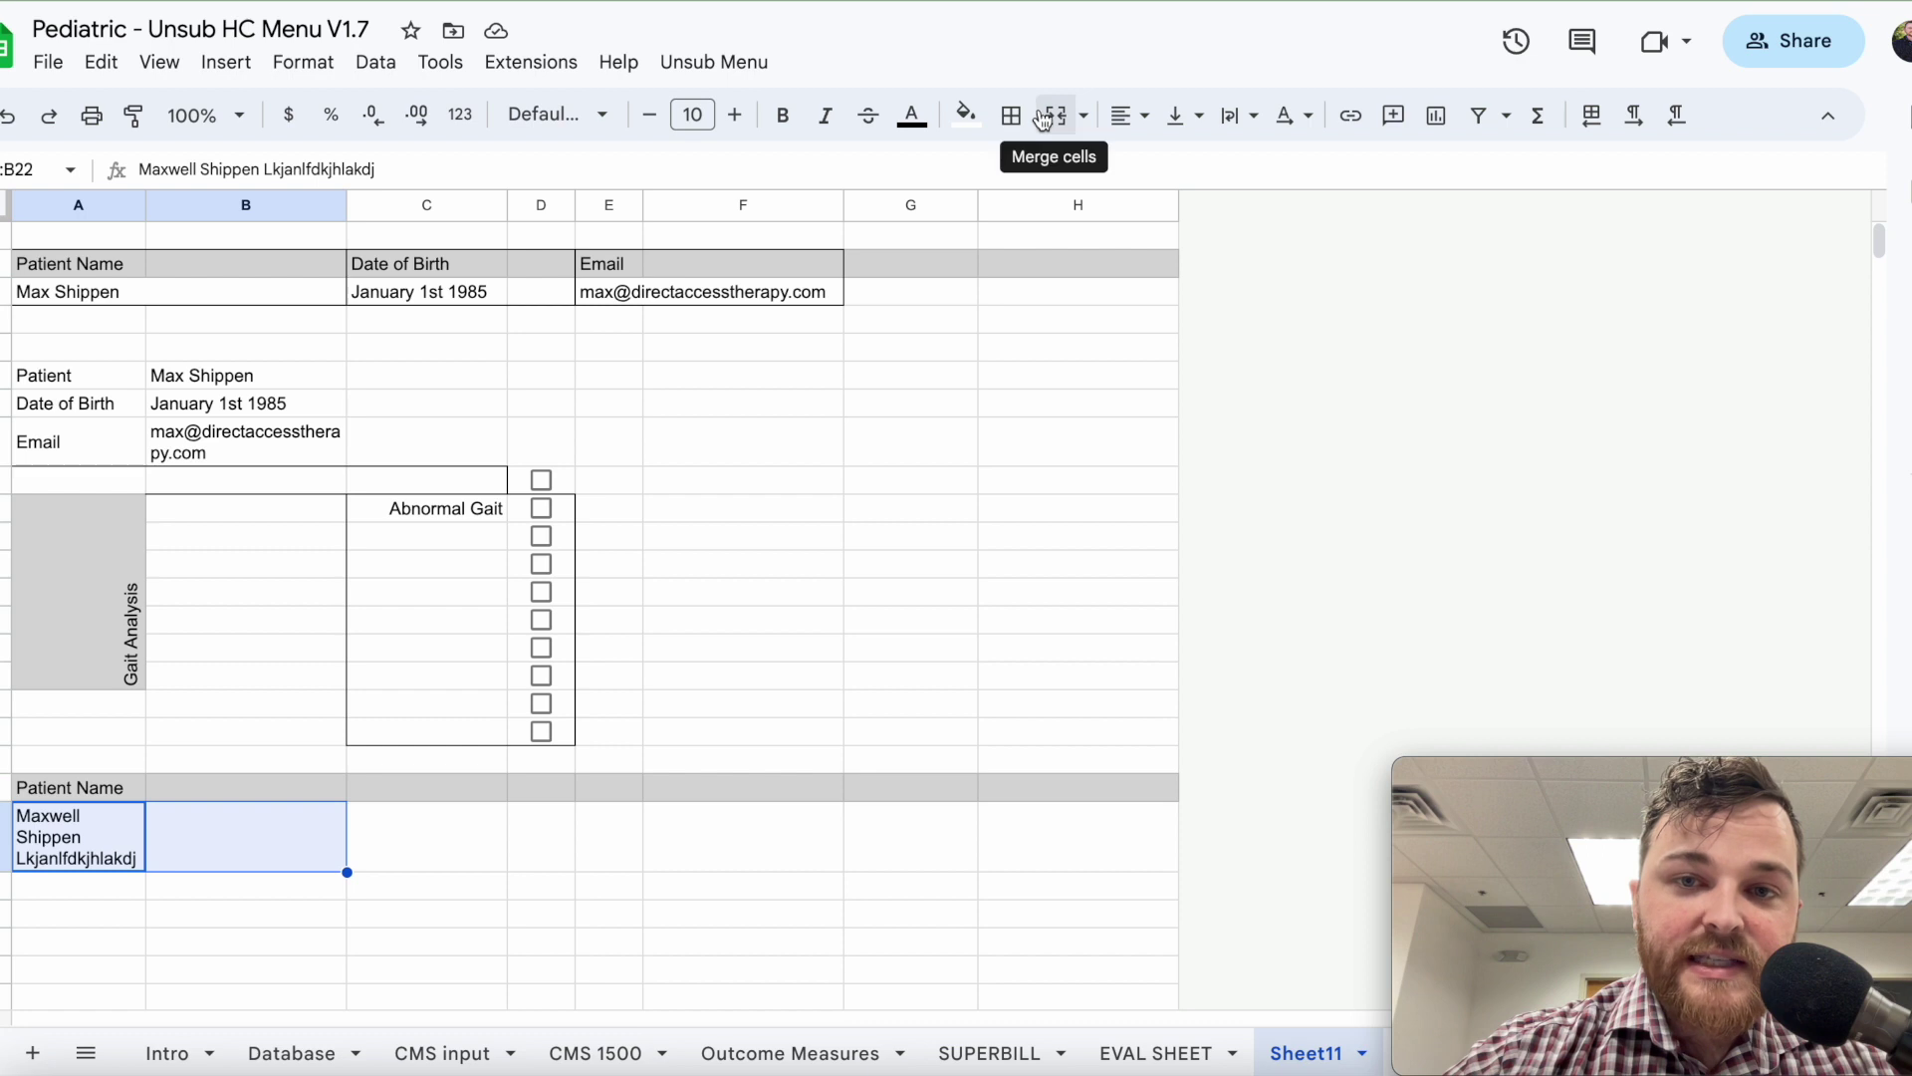
left_click(1084, 116)
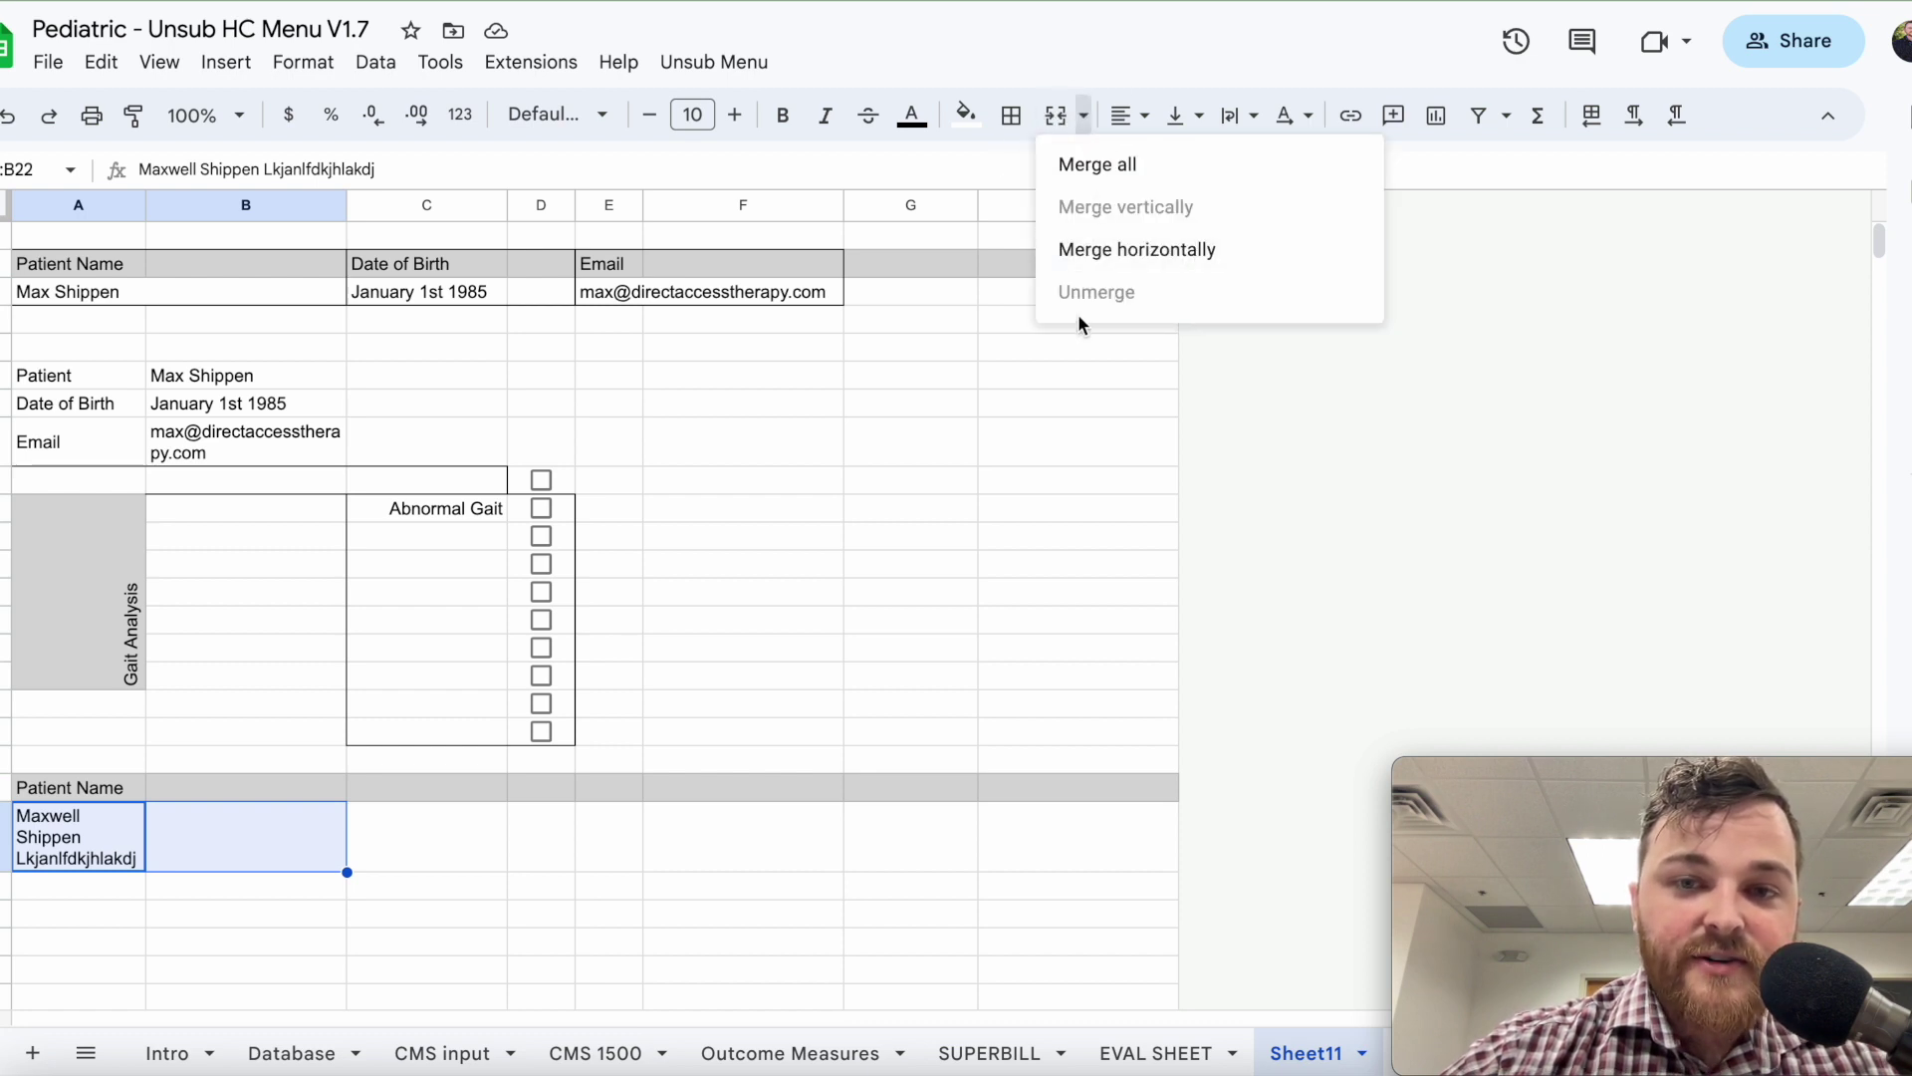
left_click(1084, 115)
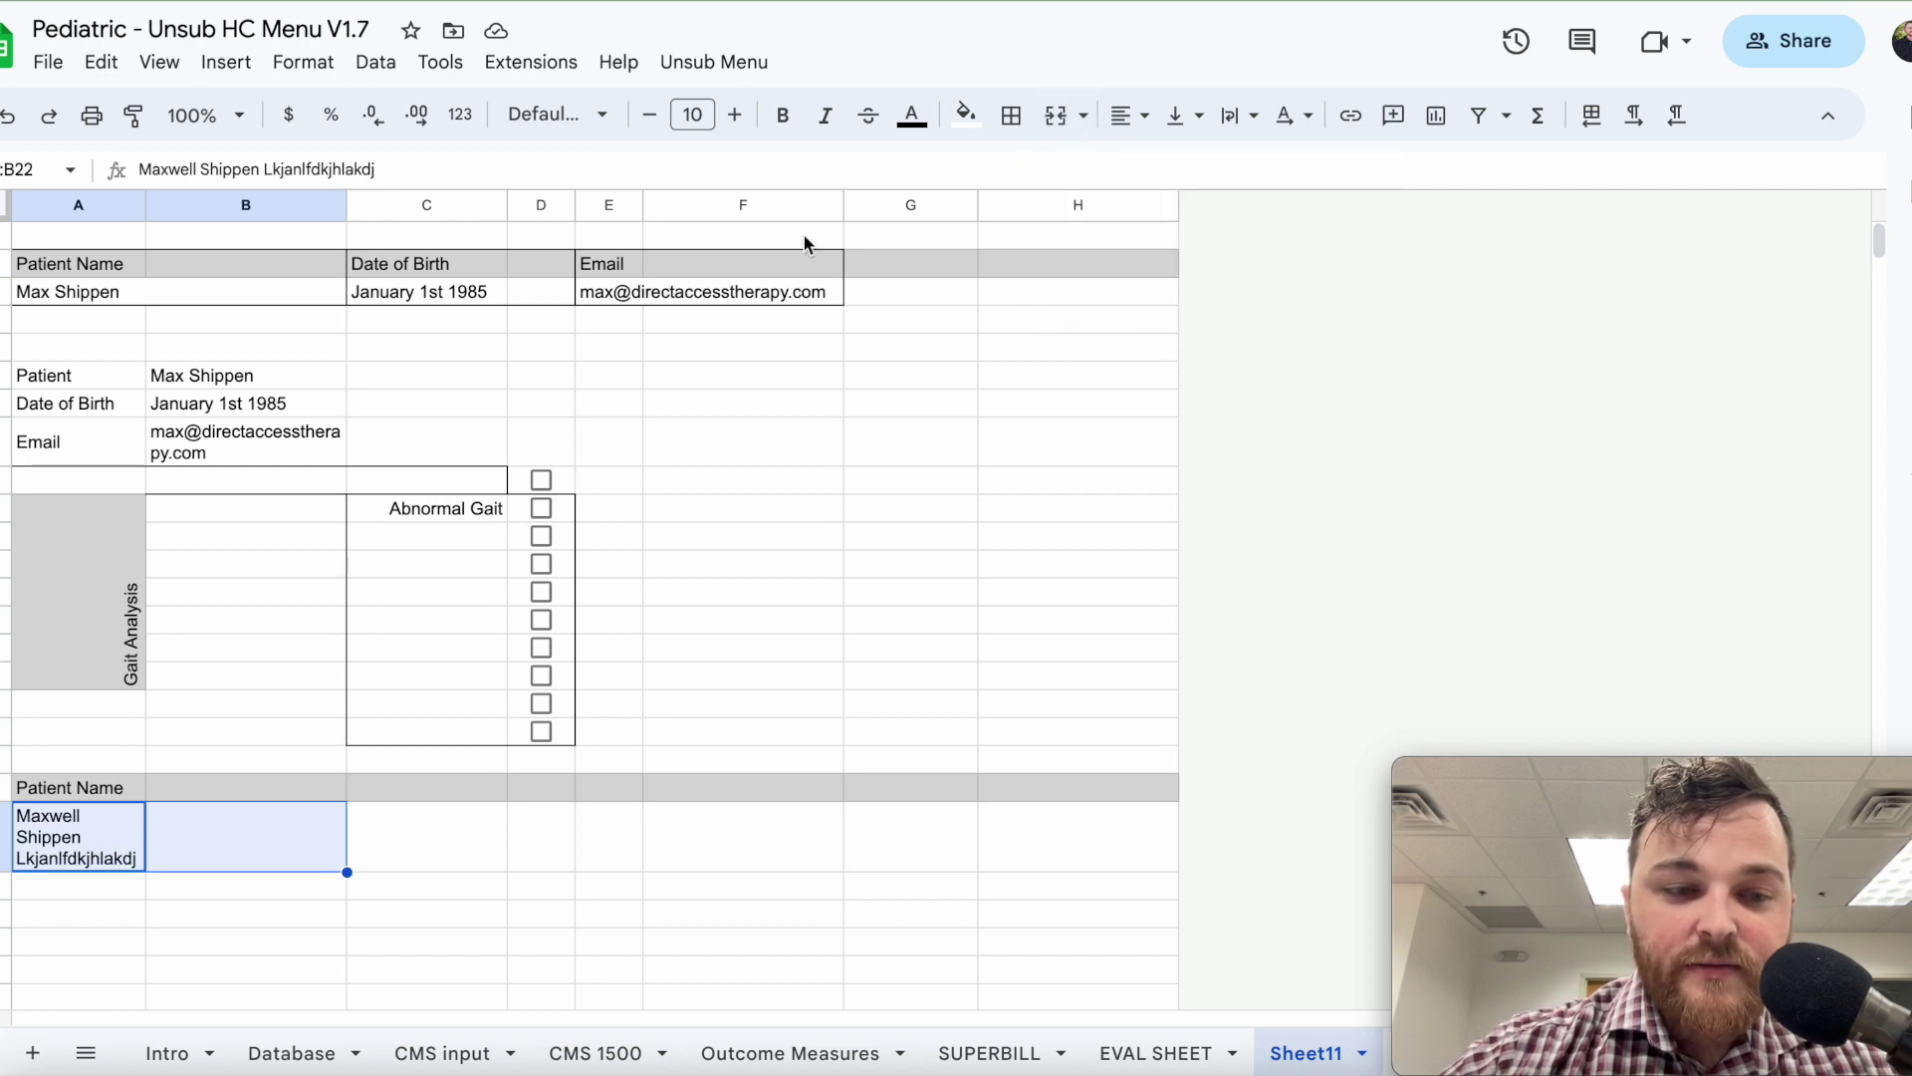
Merge the two name rows horizontally across columns A and B.
left_click(161, 847)
left_click_drag(94, 845, 249, 846)
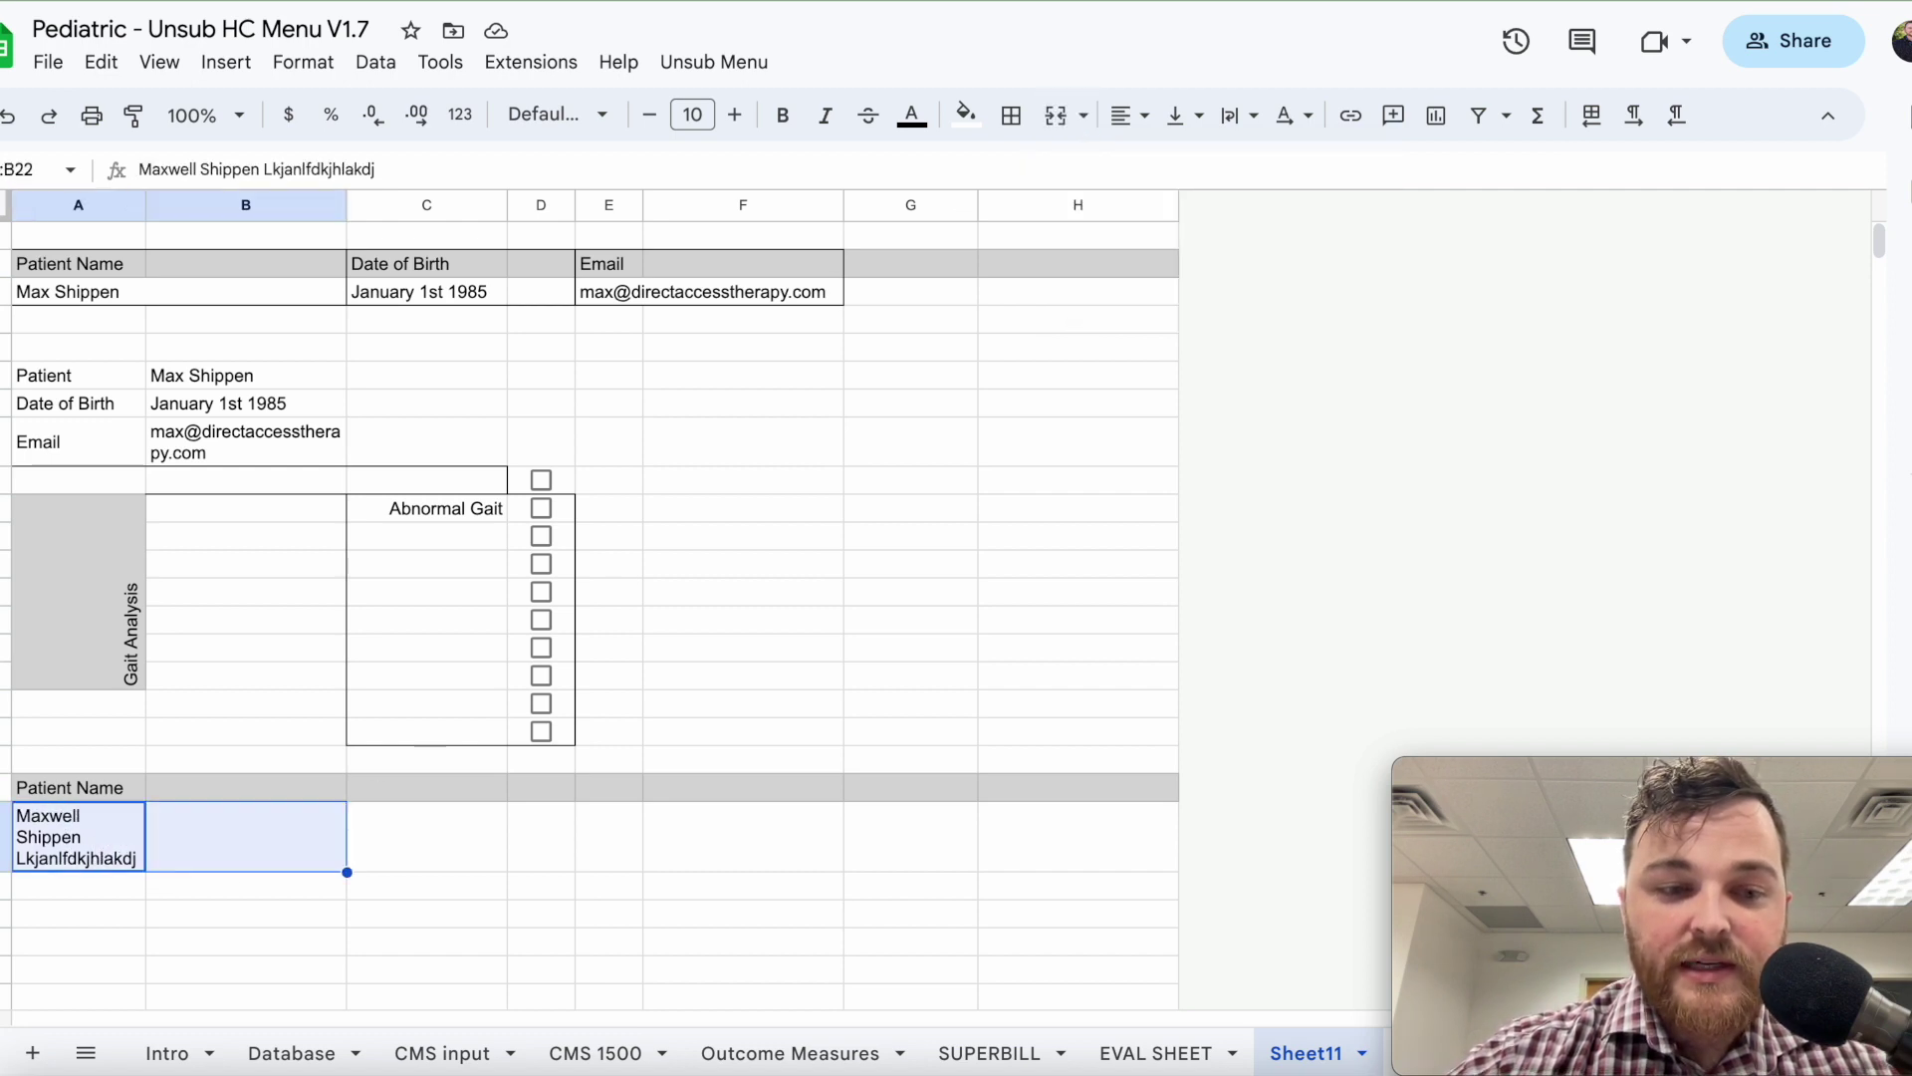
key("shift+Down")
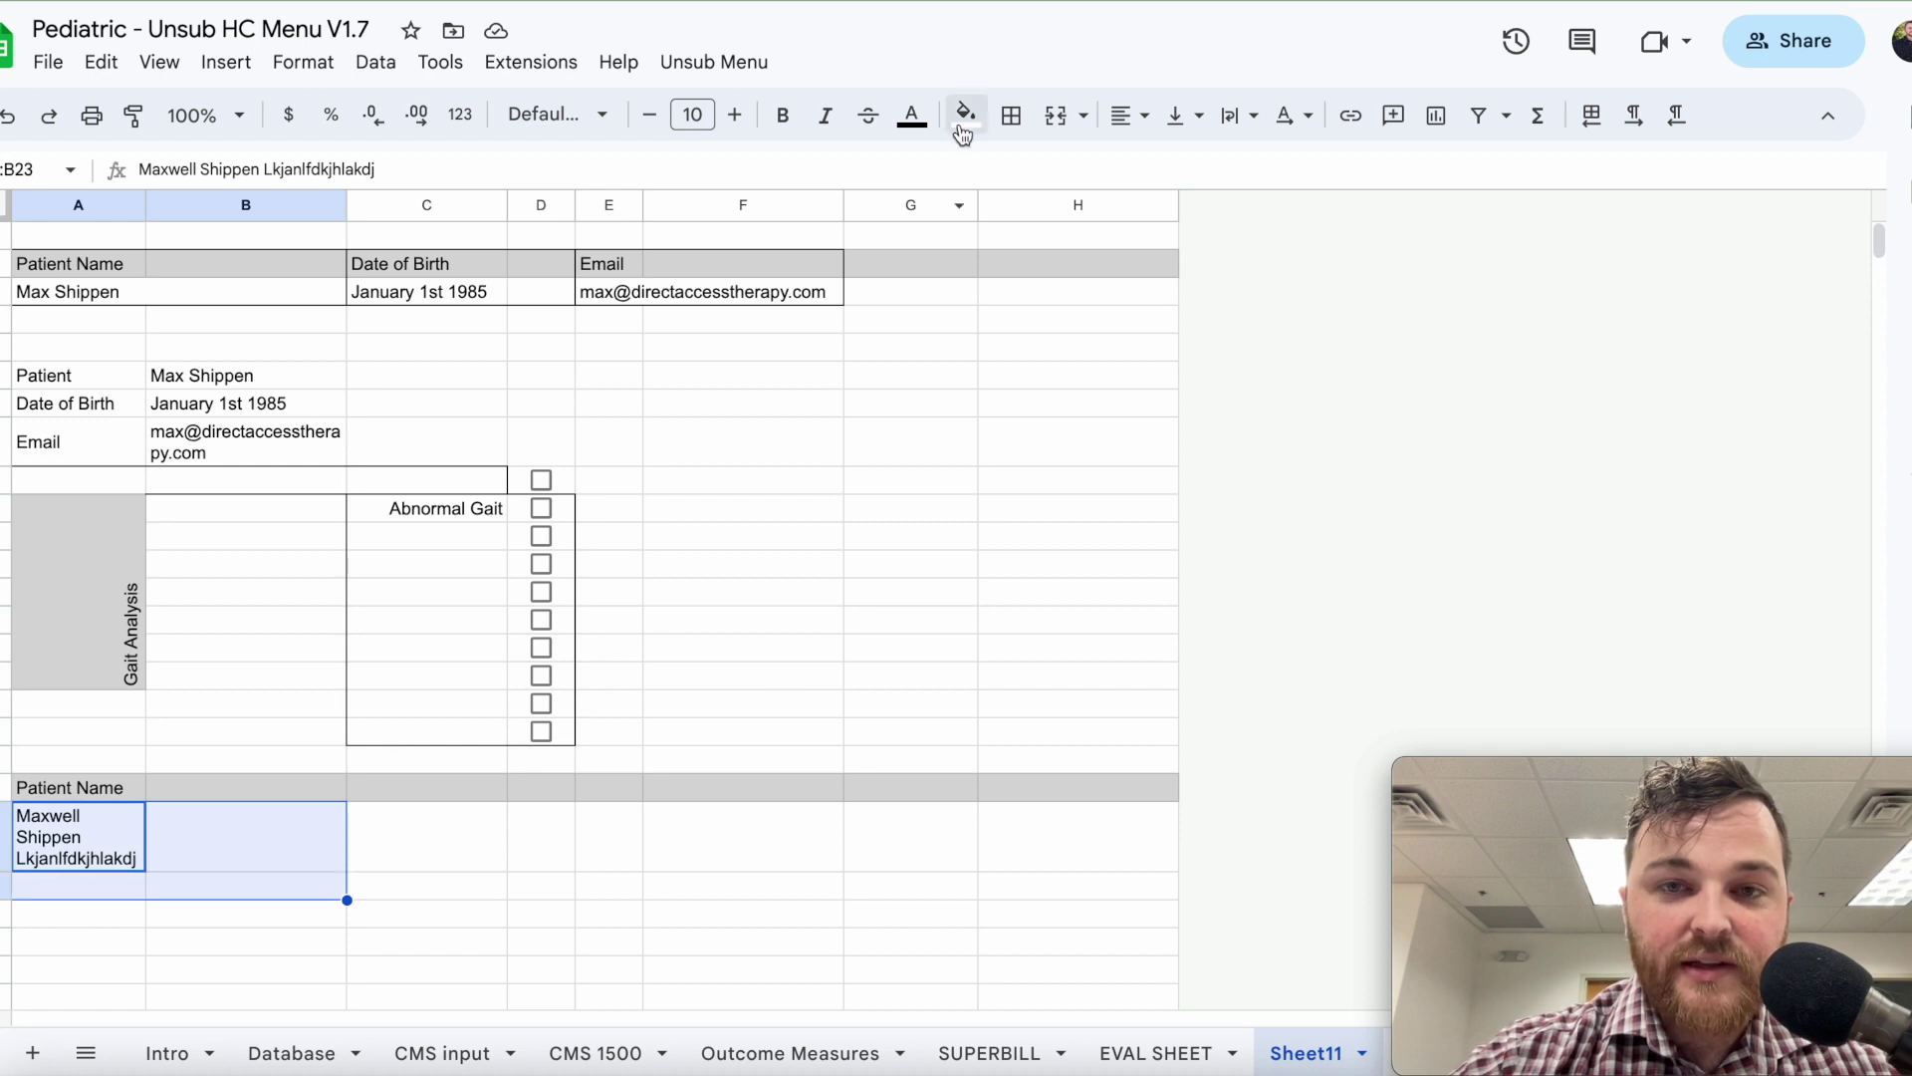
left_click(1085, 116)
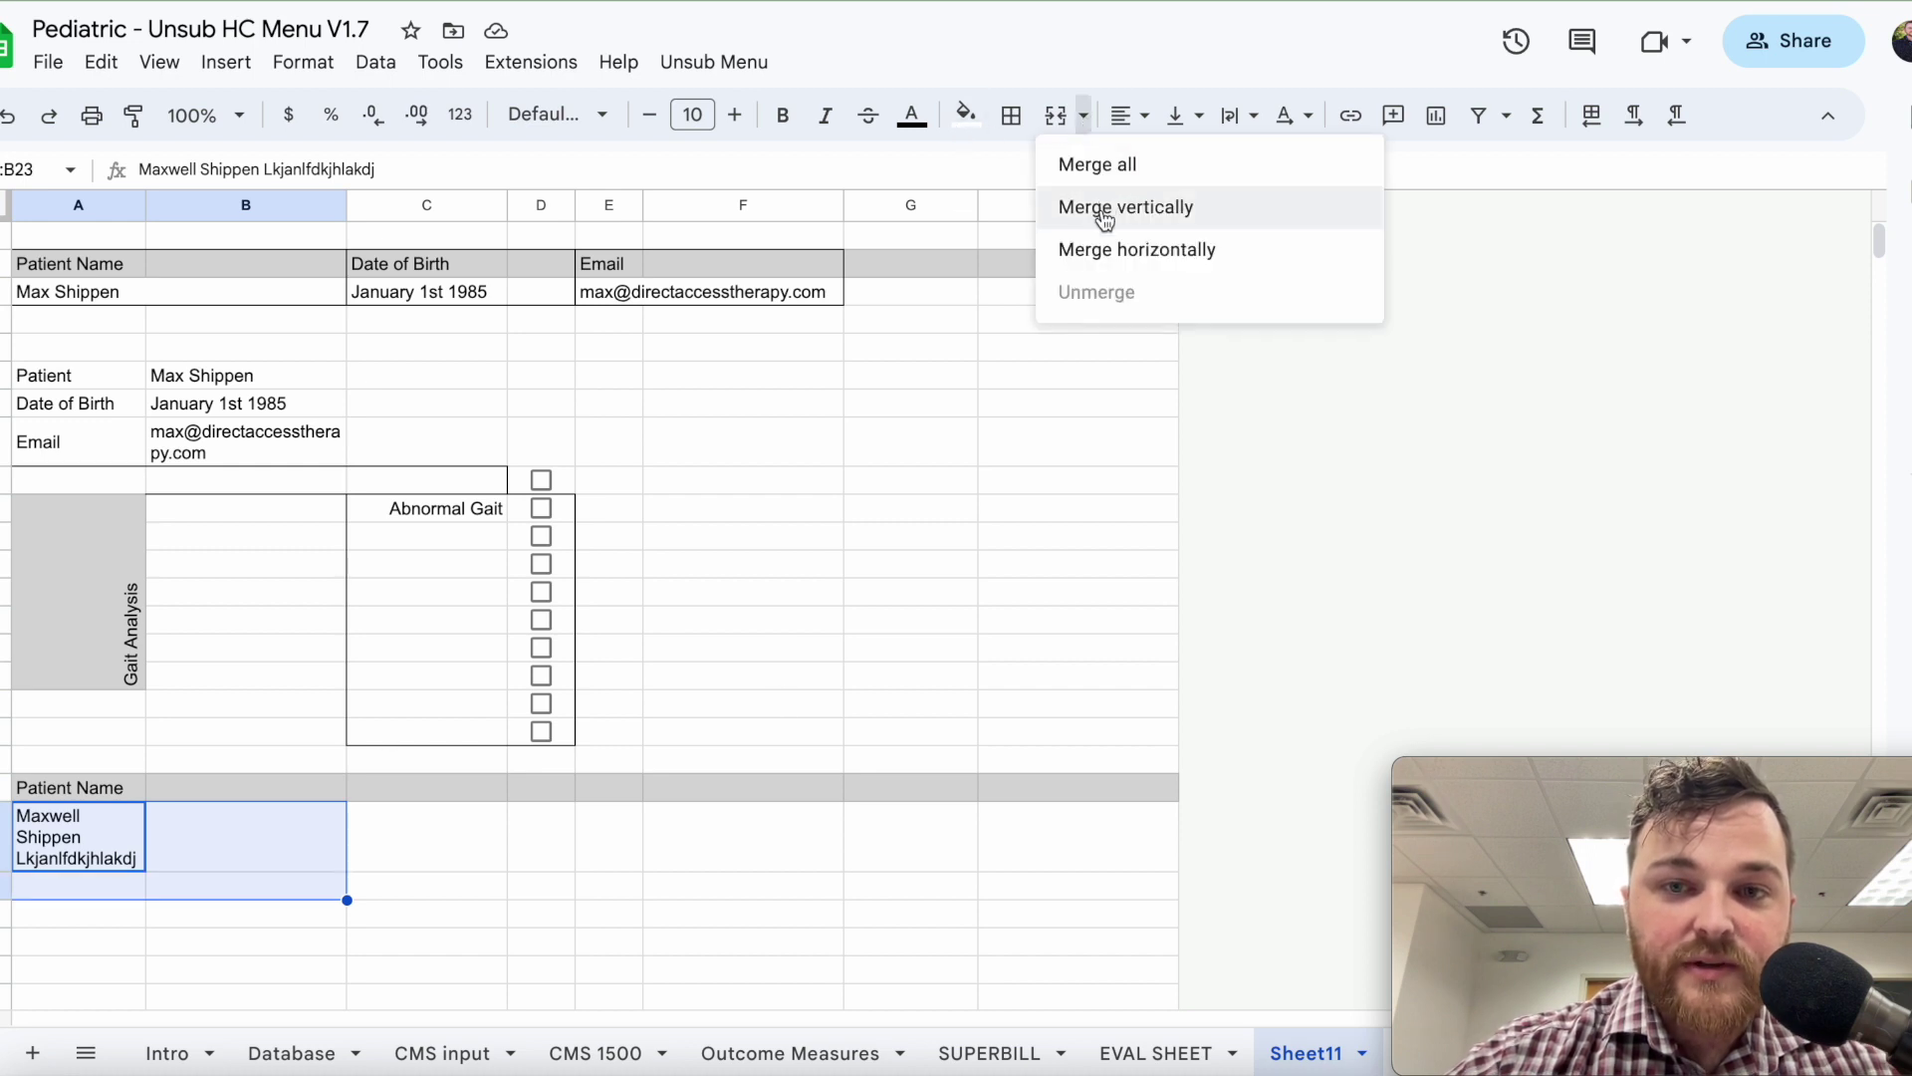
left_click(1101, 253)
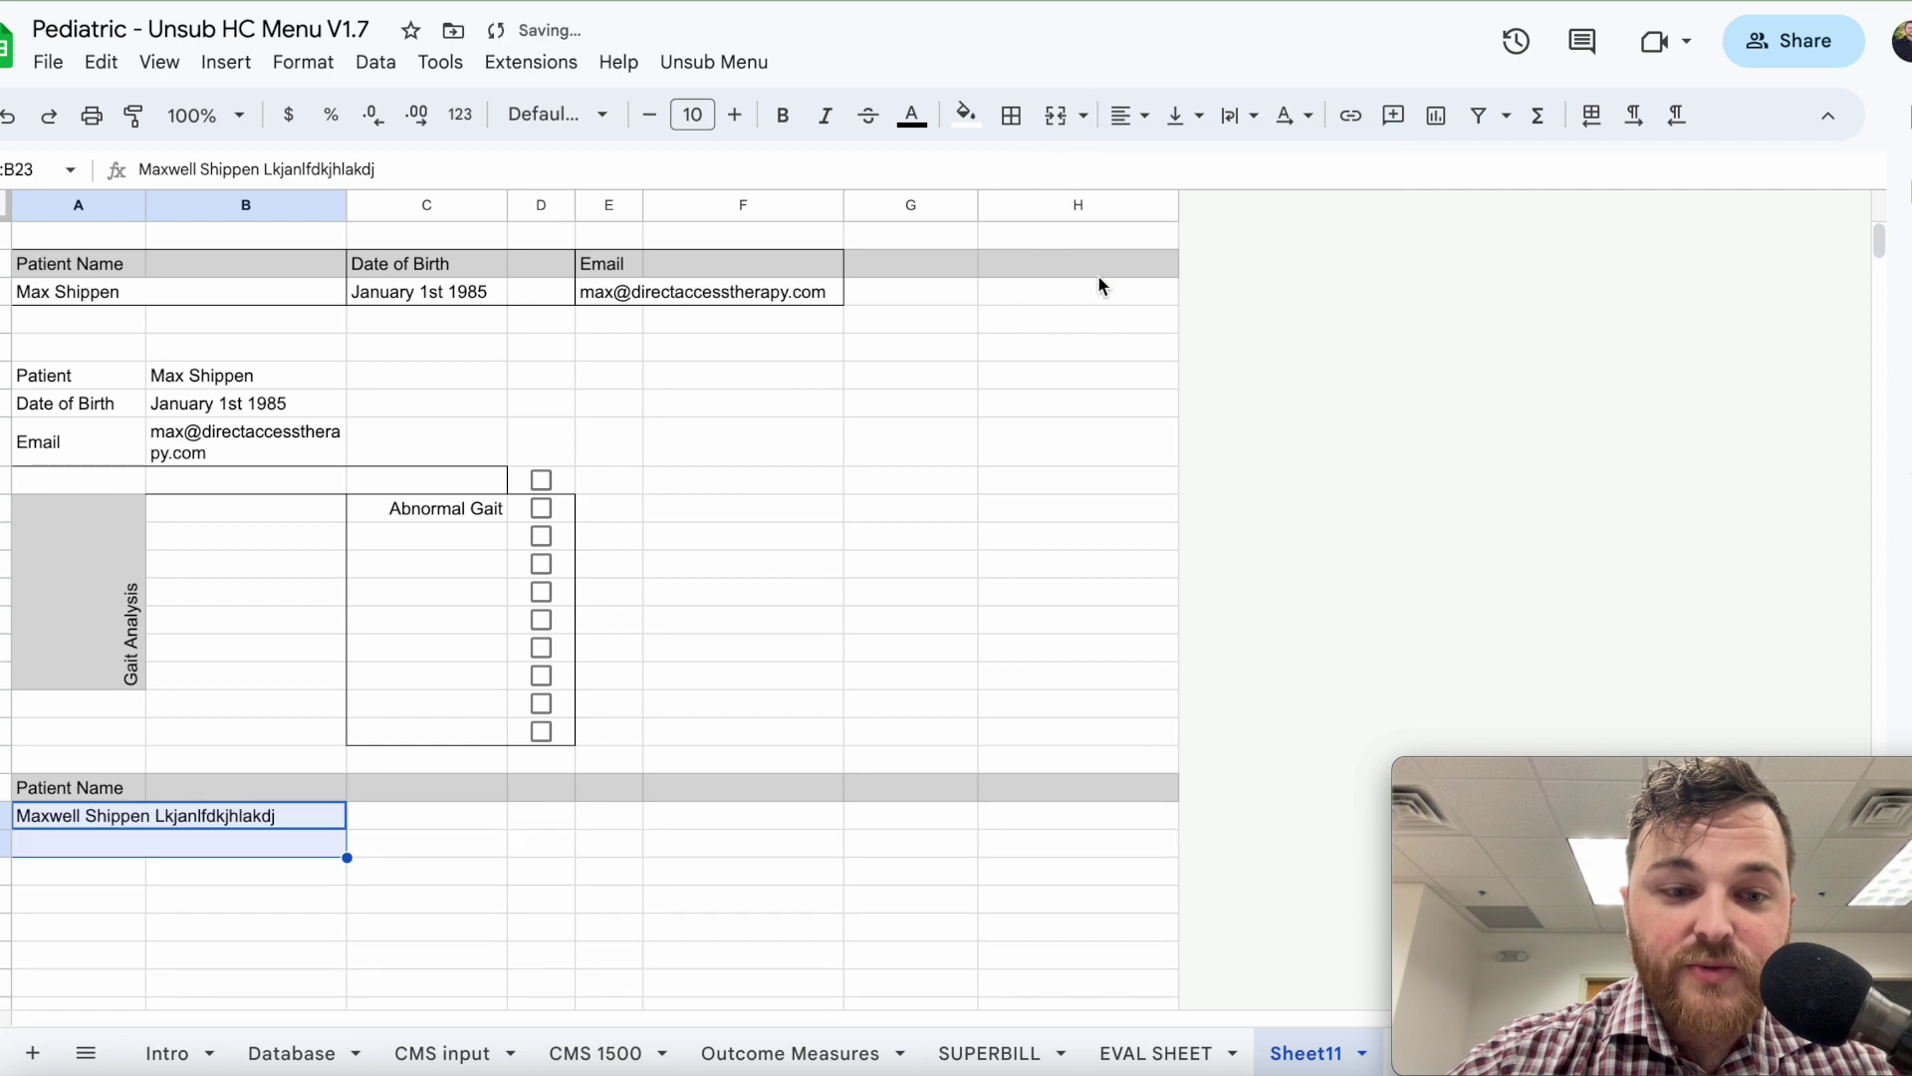
left_click(634, 983)
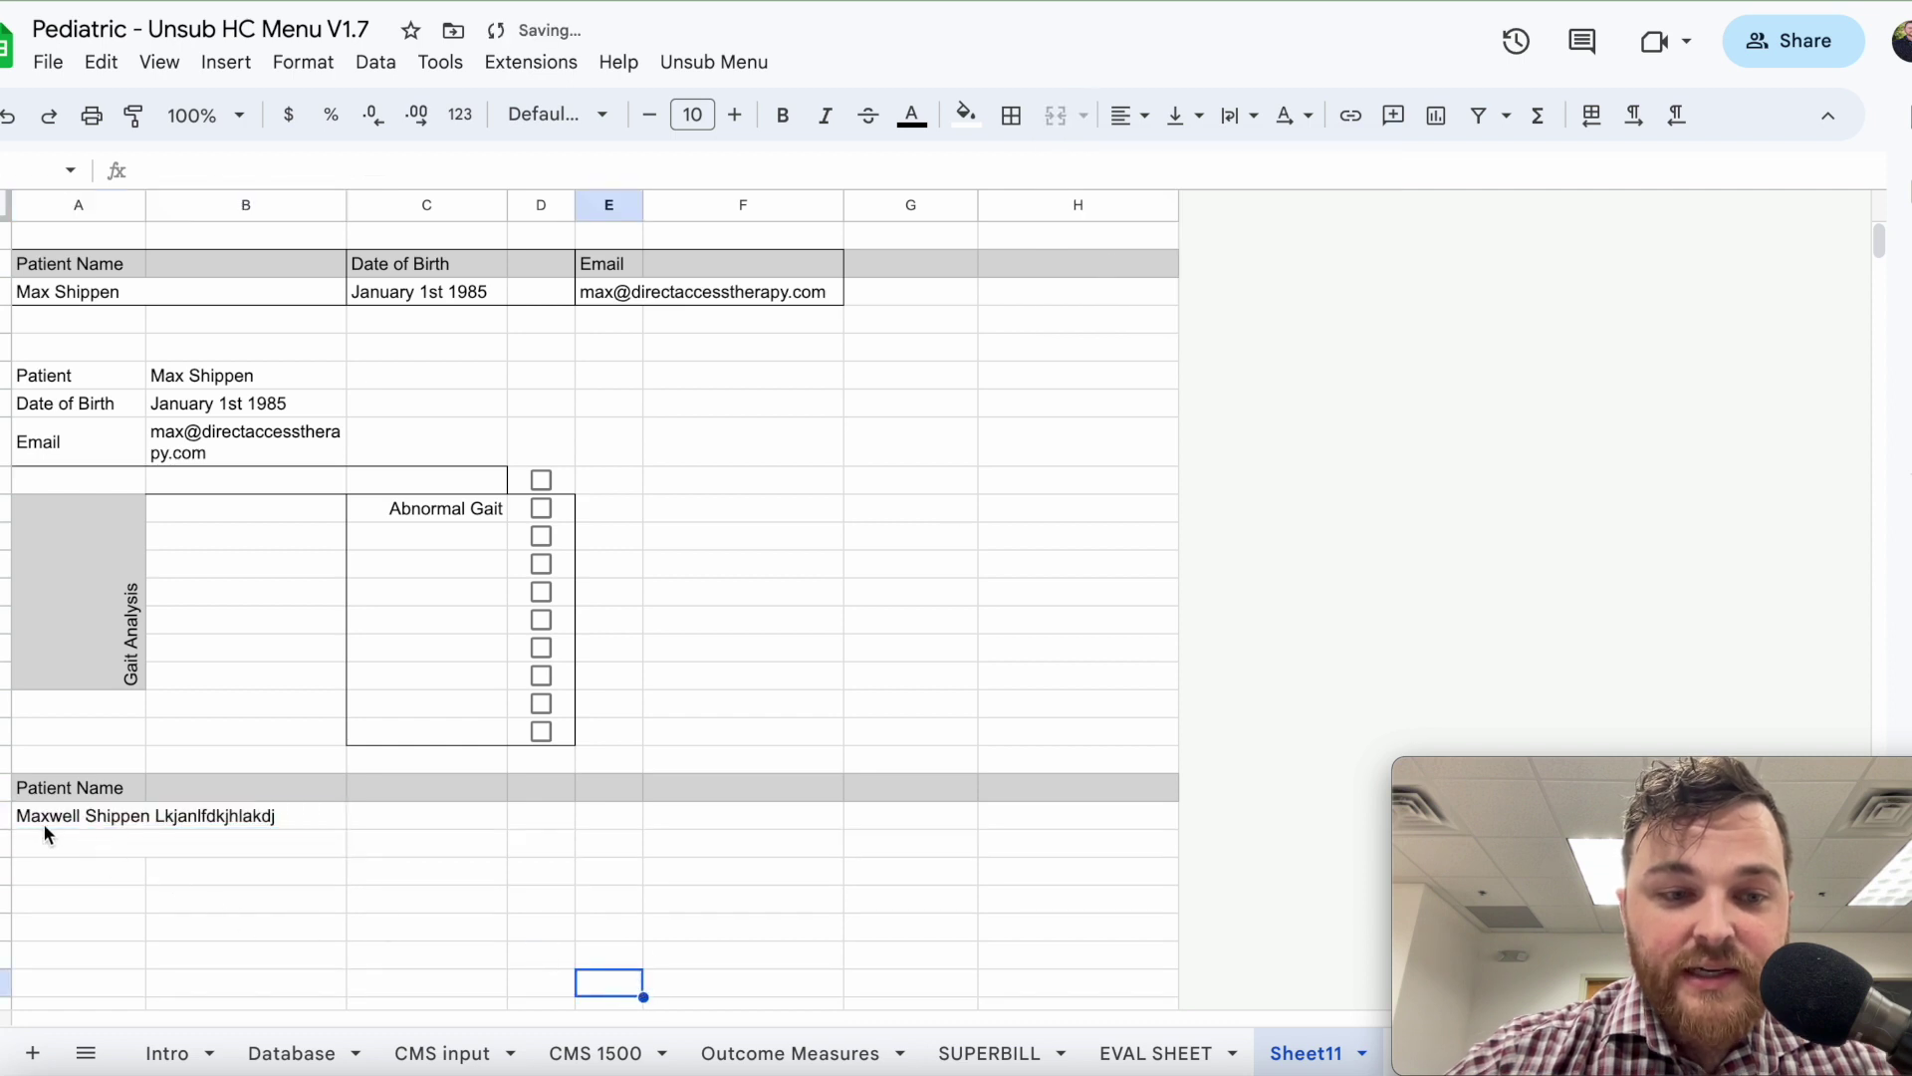
left_click(107, 821)
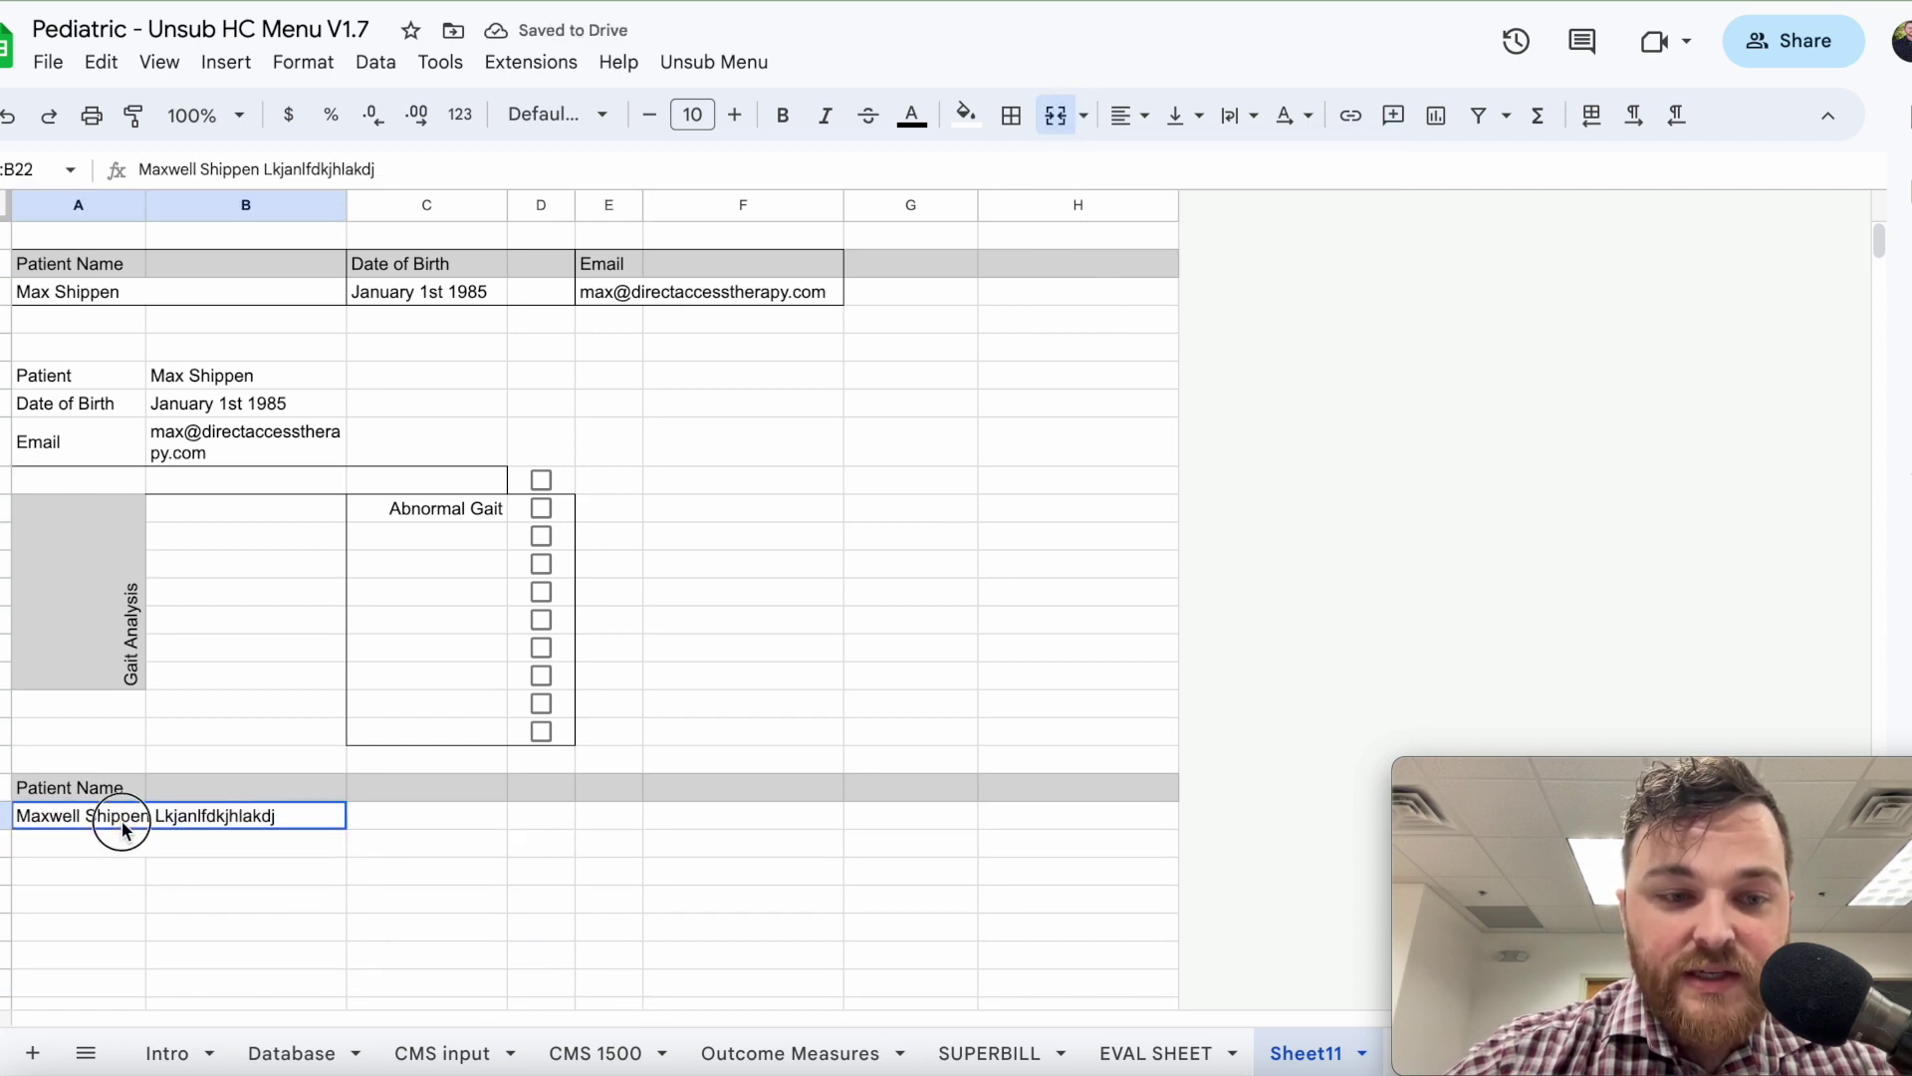
key("Down")
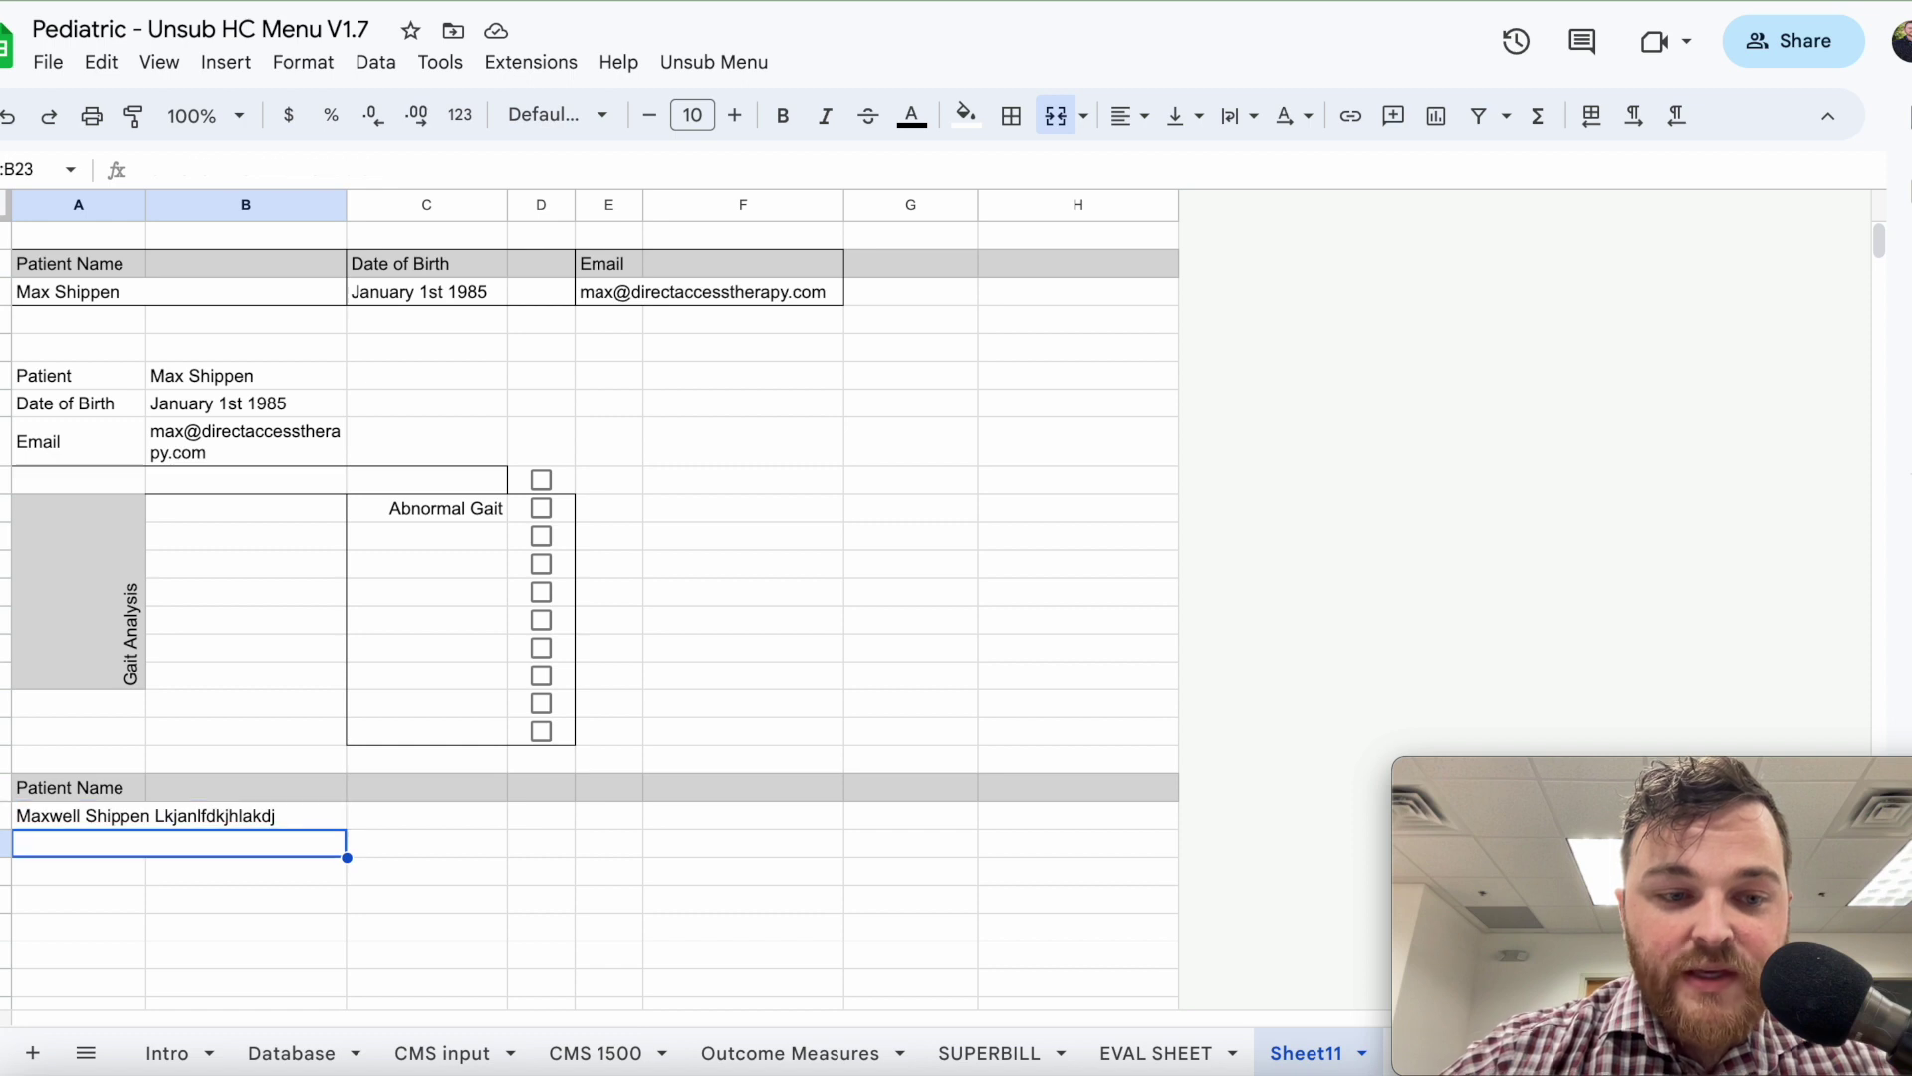
Merge the name cells into one block, then unmerge them again.
left_click(179, 815)
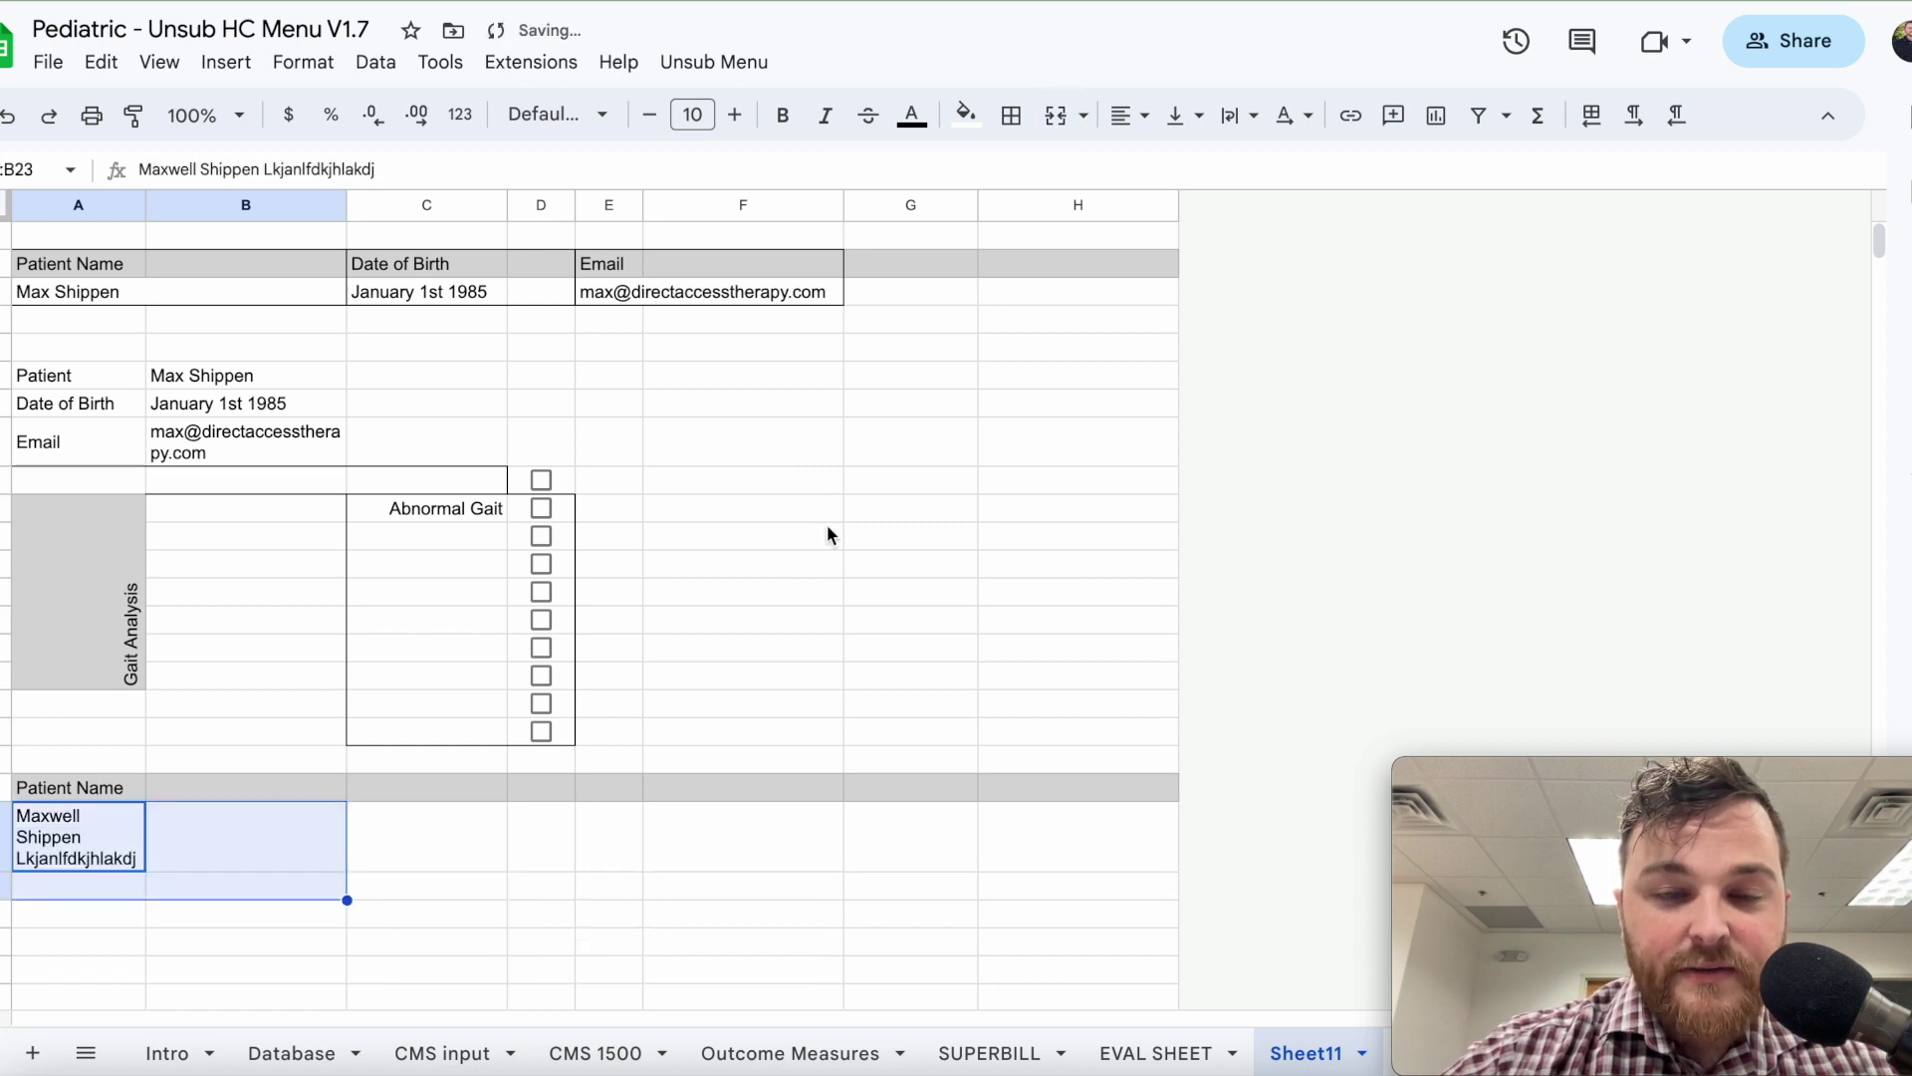
left_click(1053, 120)
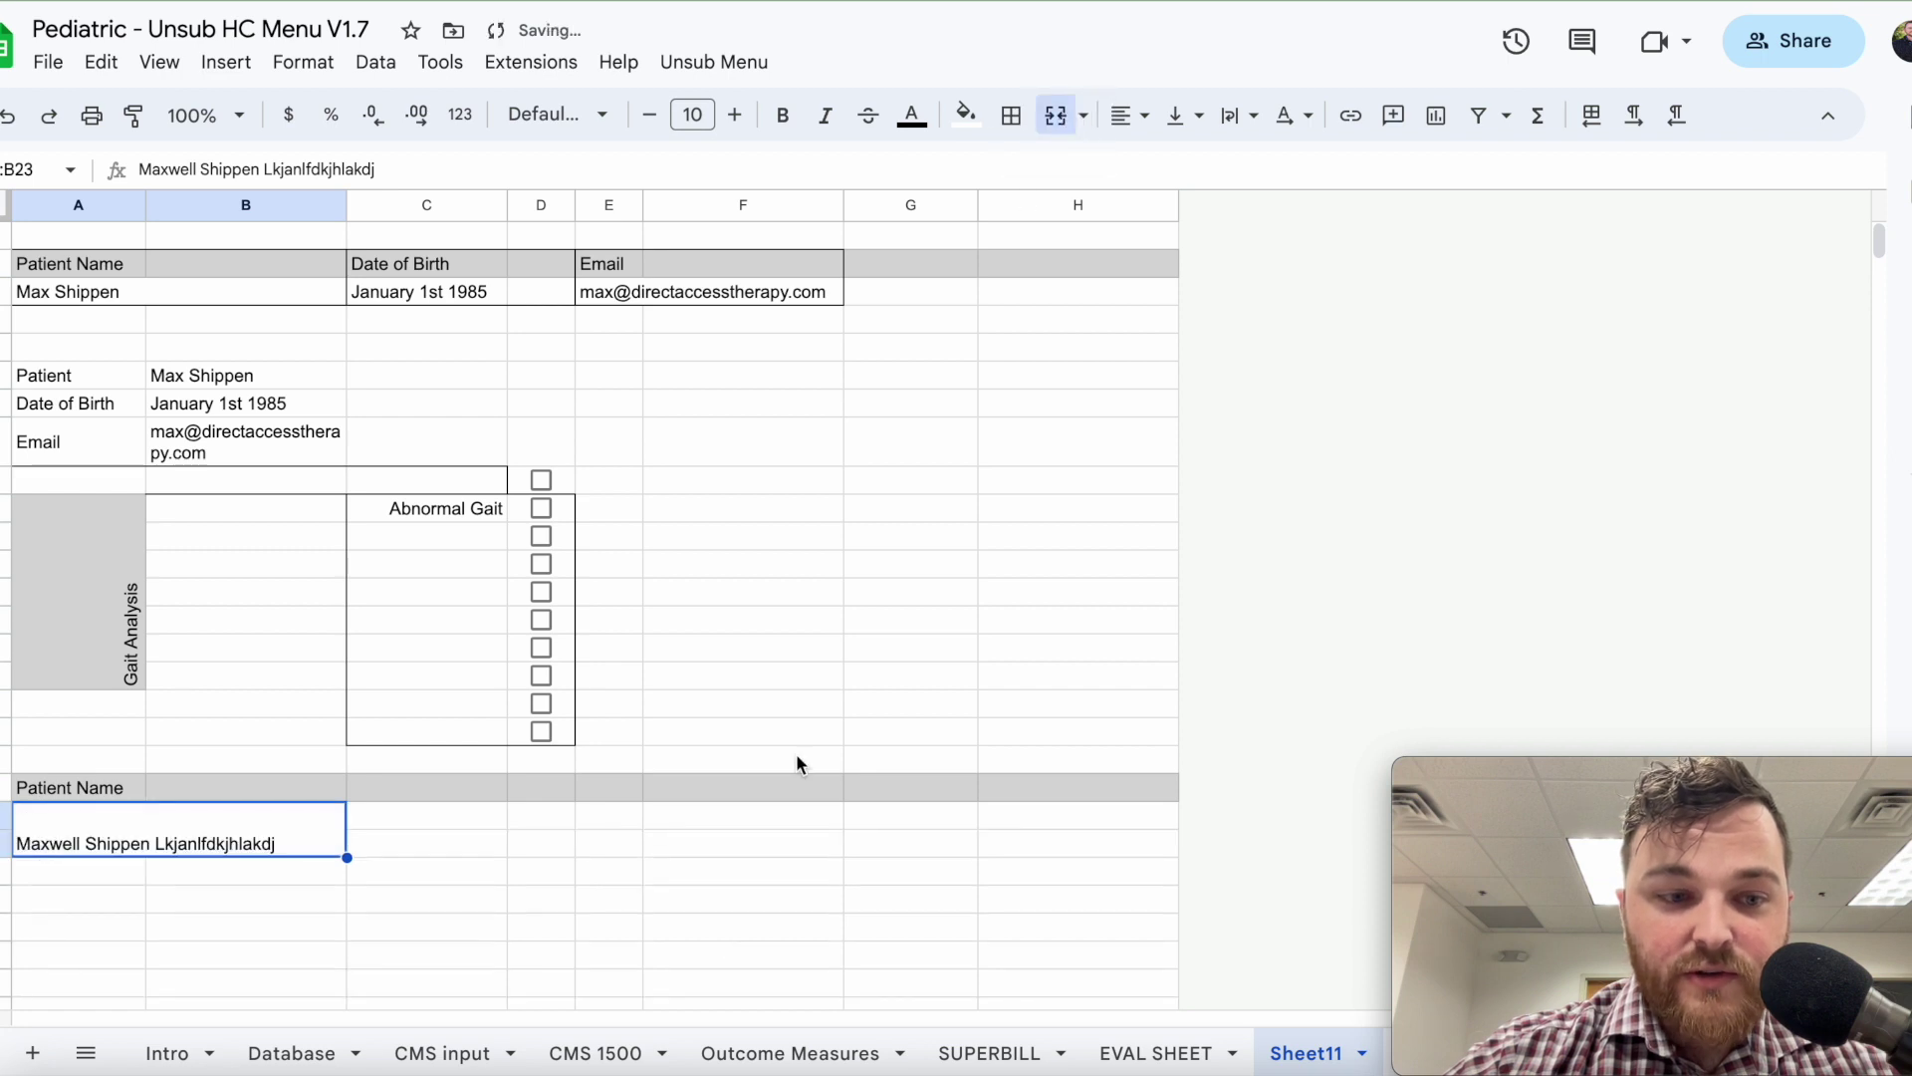
left_click(677, 957)
left_click(295, 851)
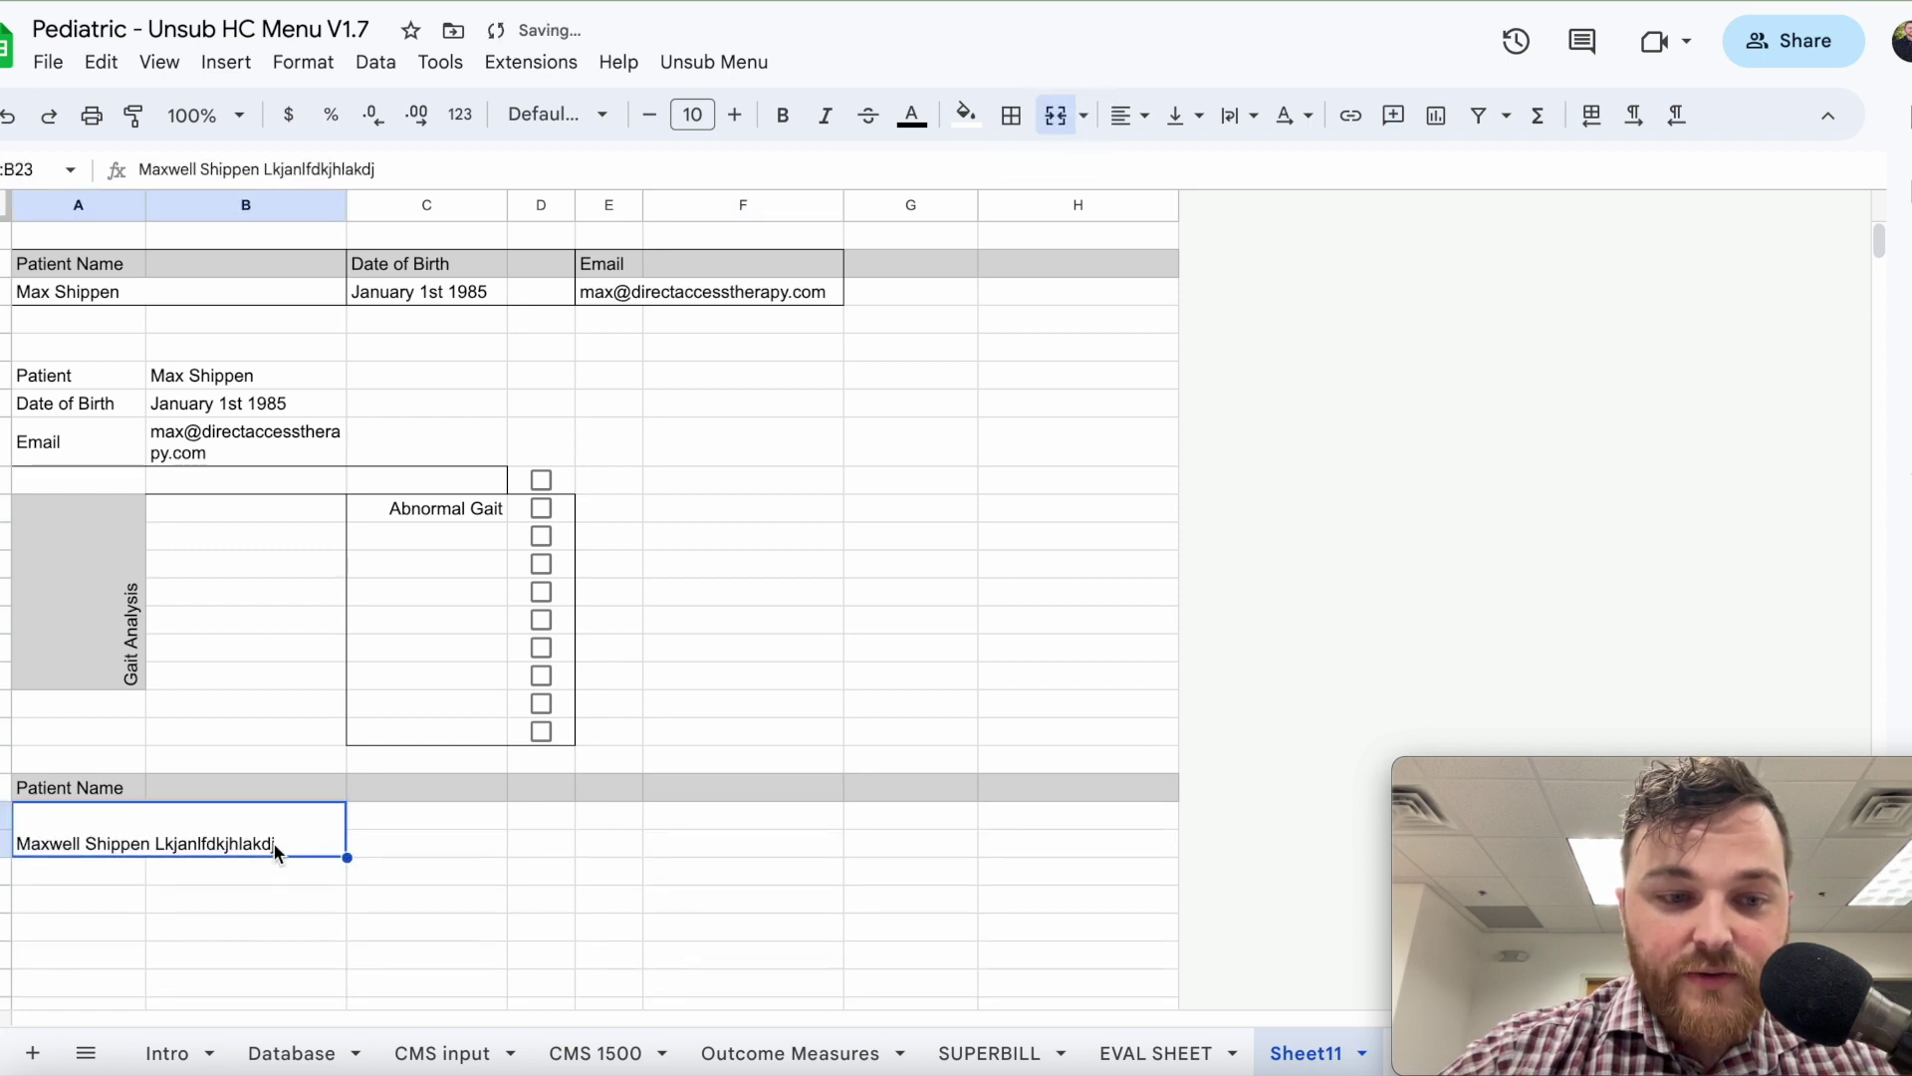
left_click(1056, 114)
left_click(358, 902)
Merge just the patient name cell with its column B neighbour.
left_click(219, 837)
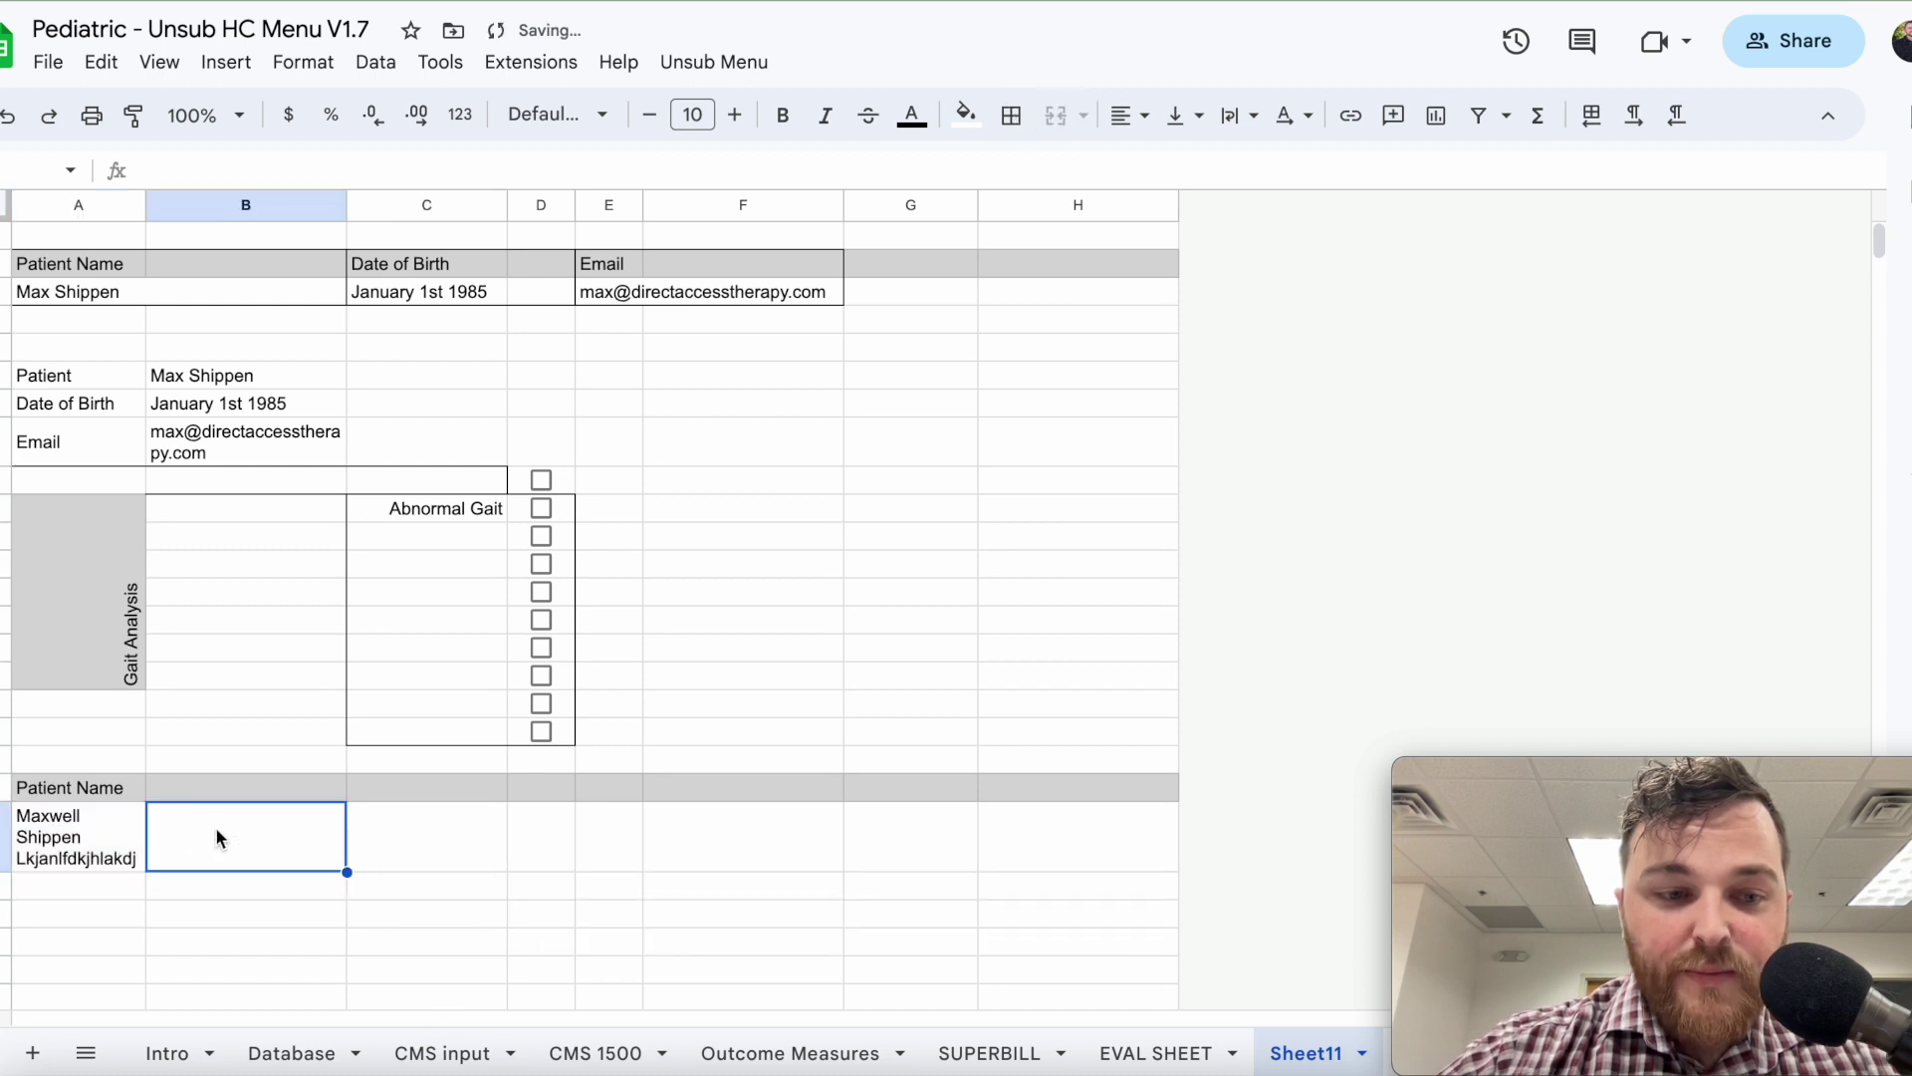
key("shift+Left")
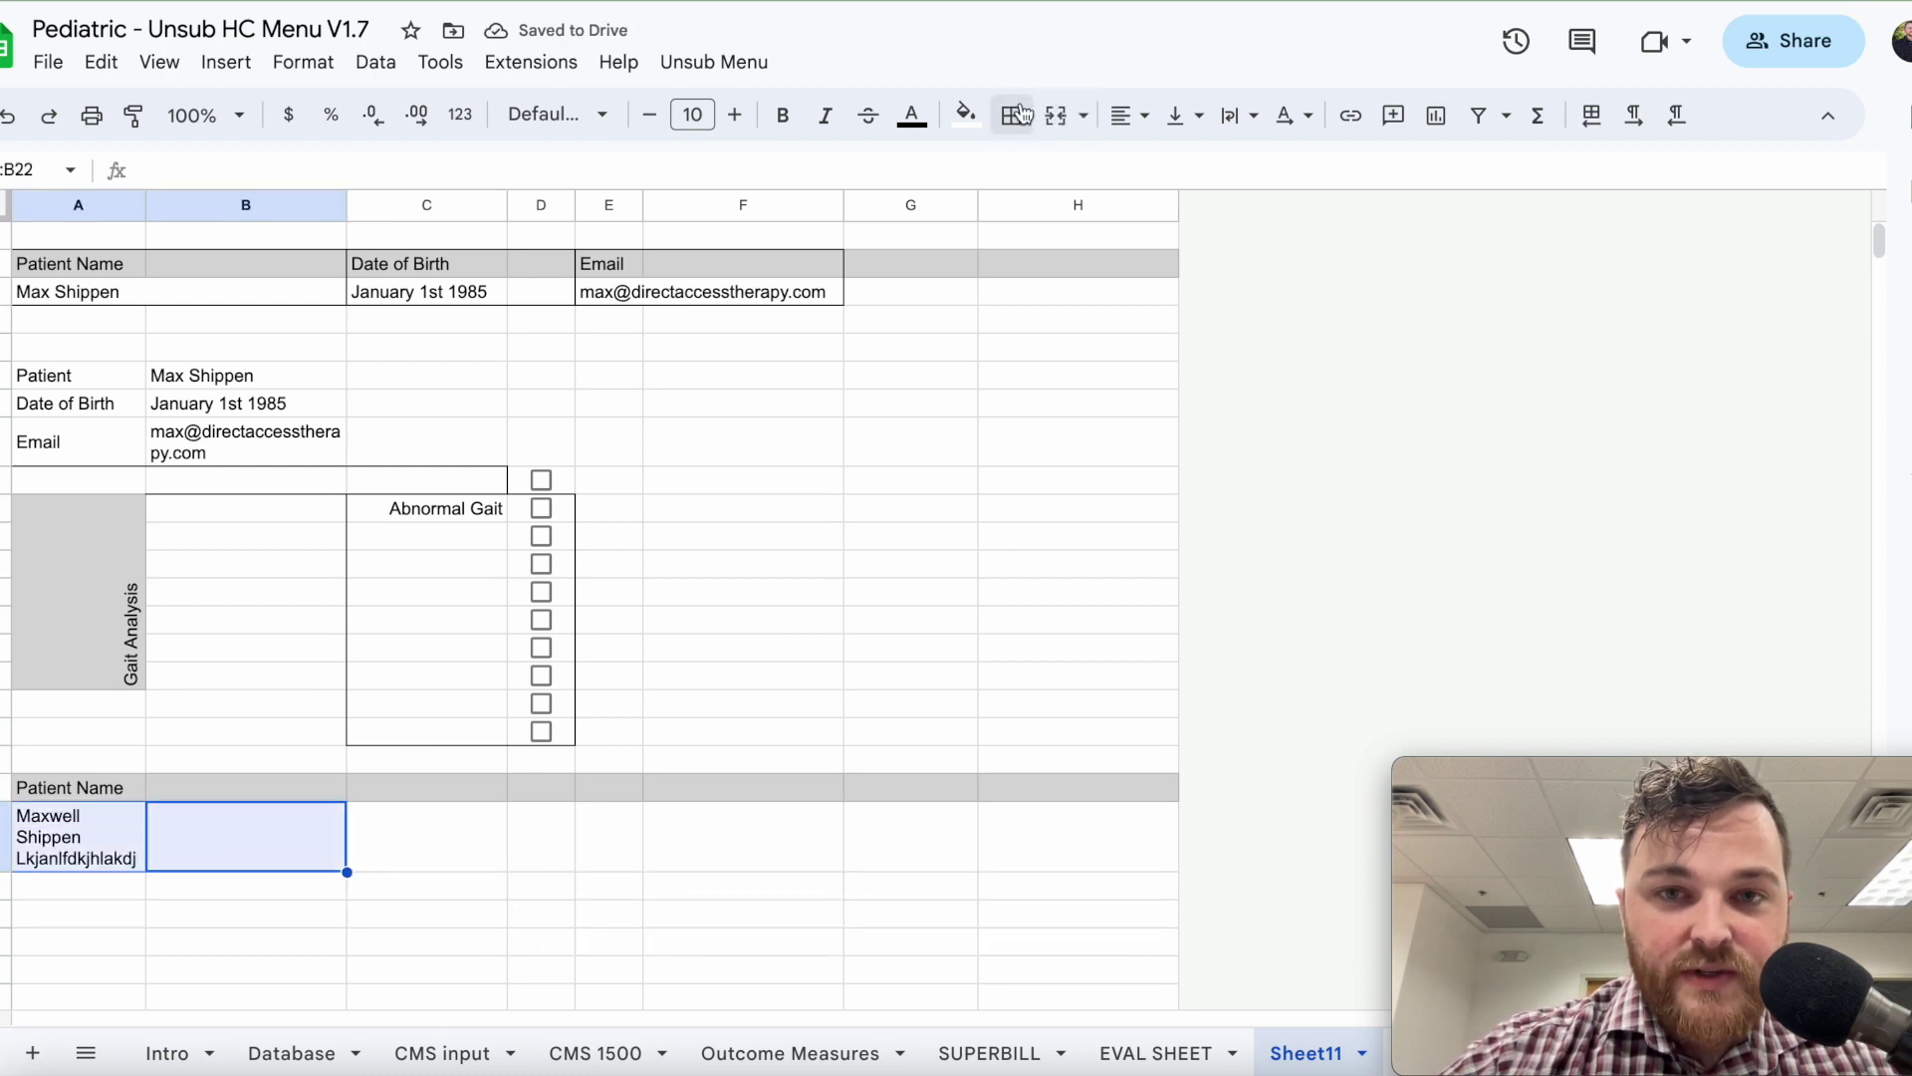
left_click(1058, 114)
key("Down")
key("Up")
key("Right")
key("Left")
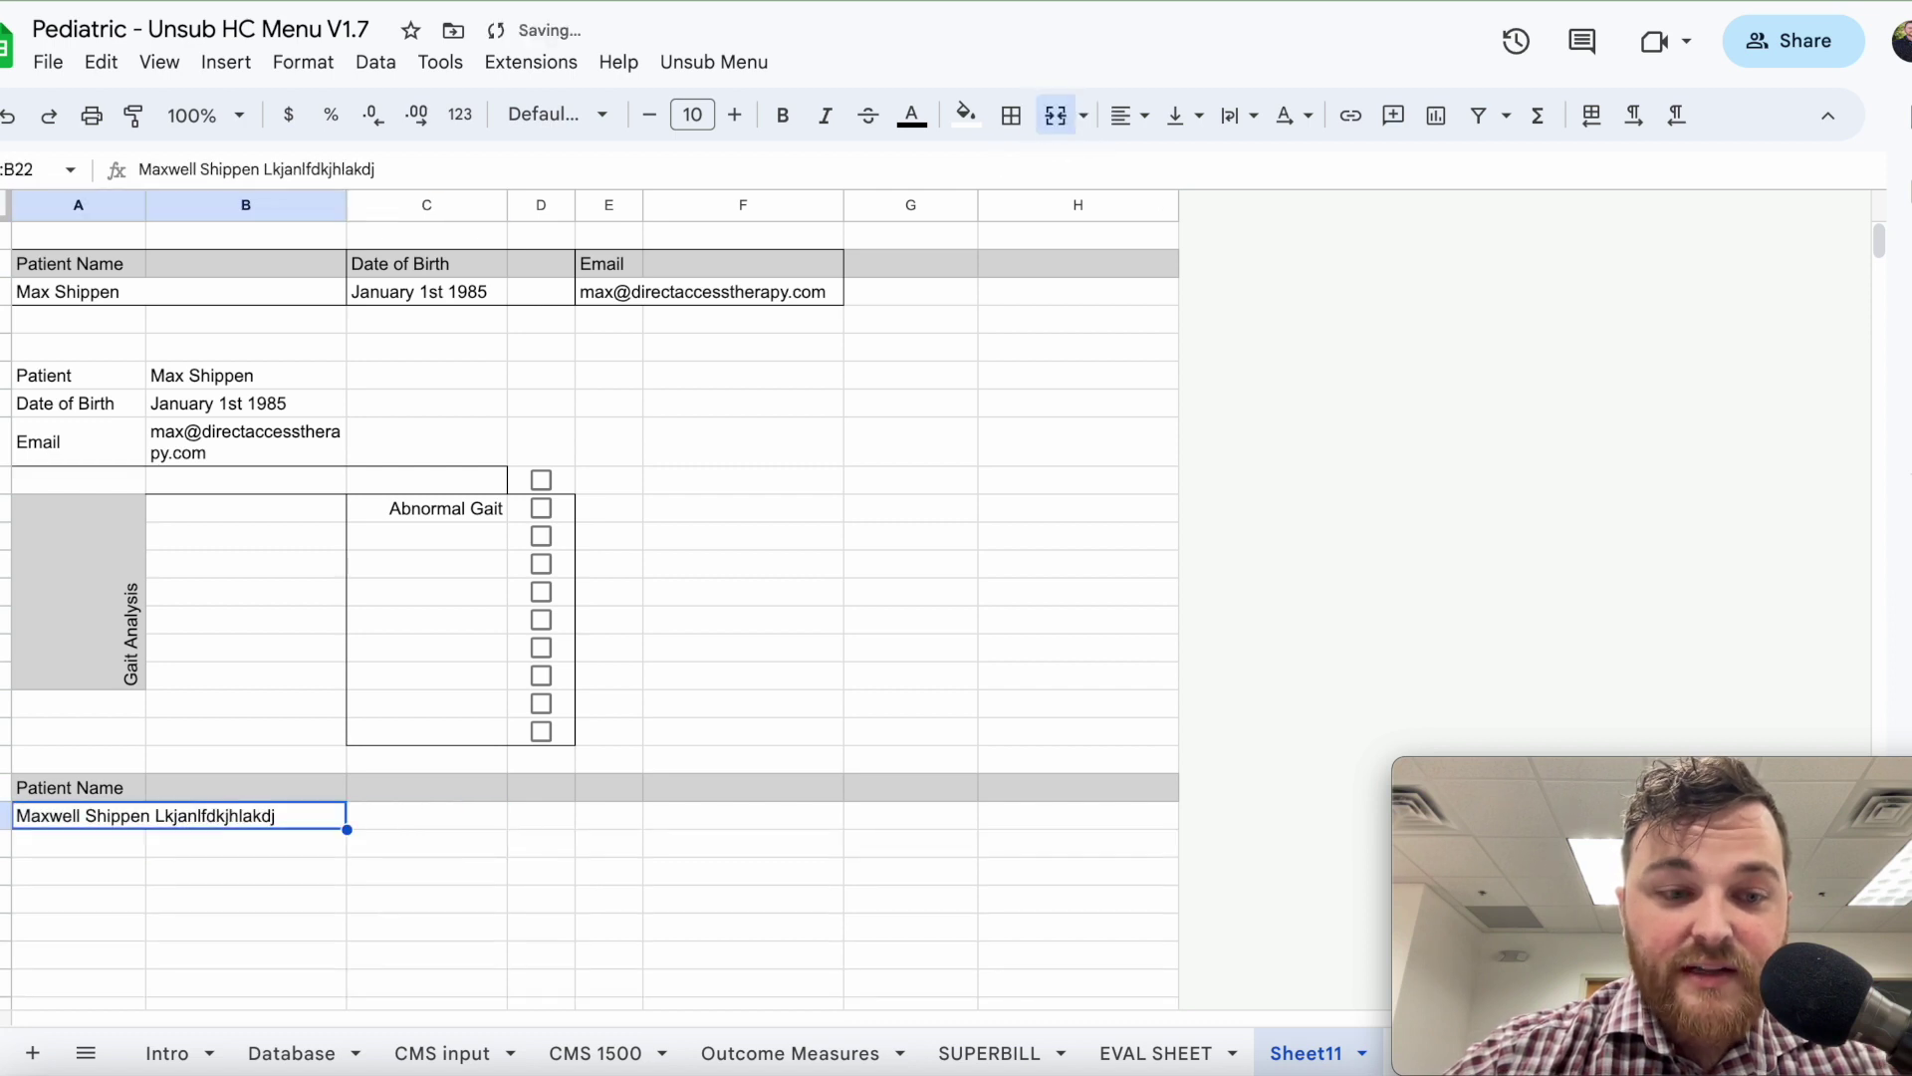
Add a 'Date of Birth' header in column C beside the lower Patient Name label.
left_click(253, 786)
left_click(64, 791)
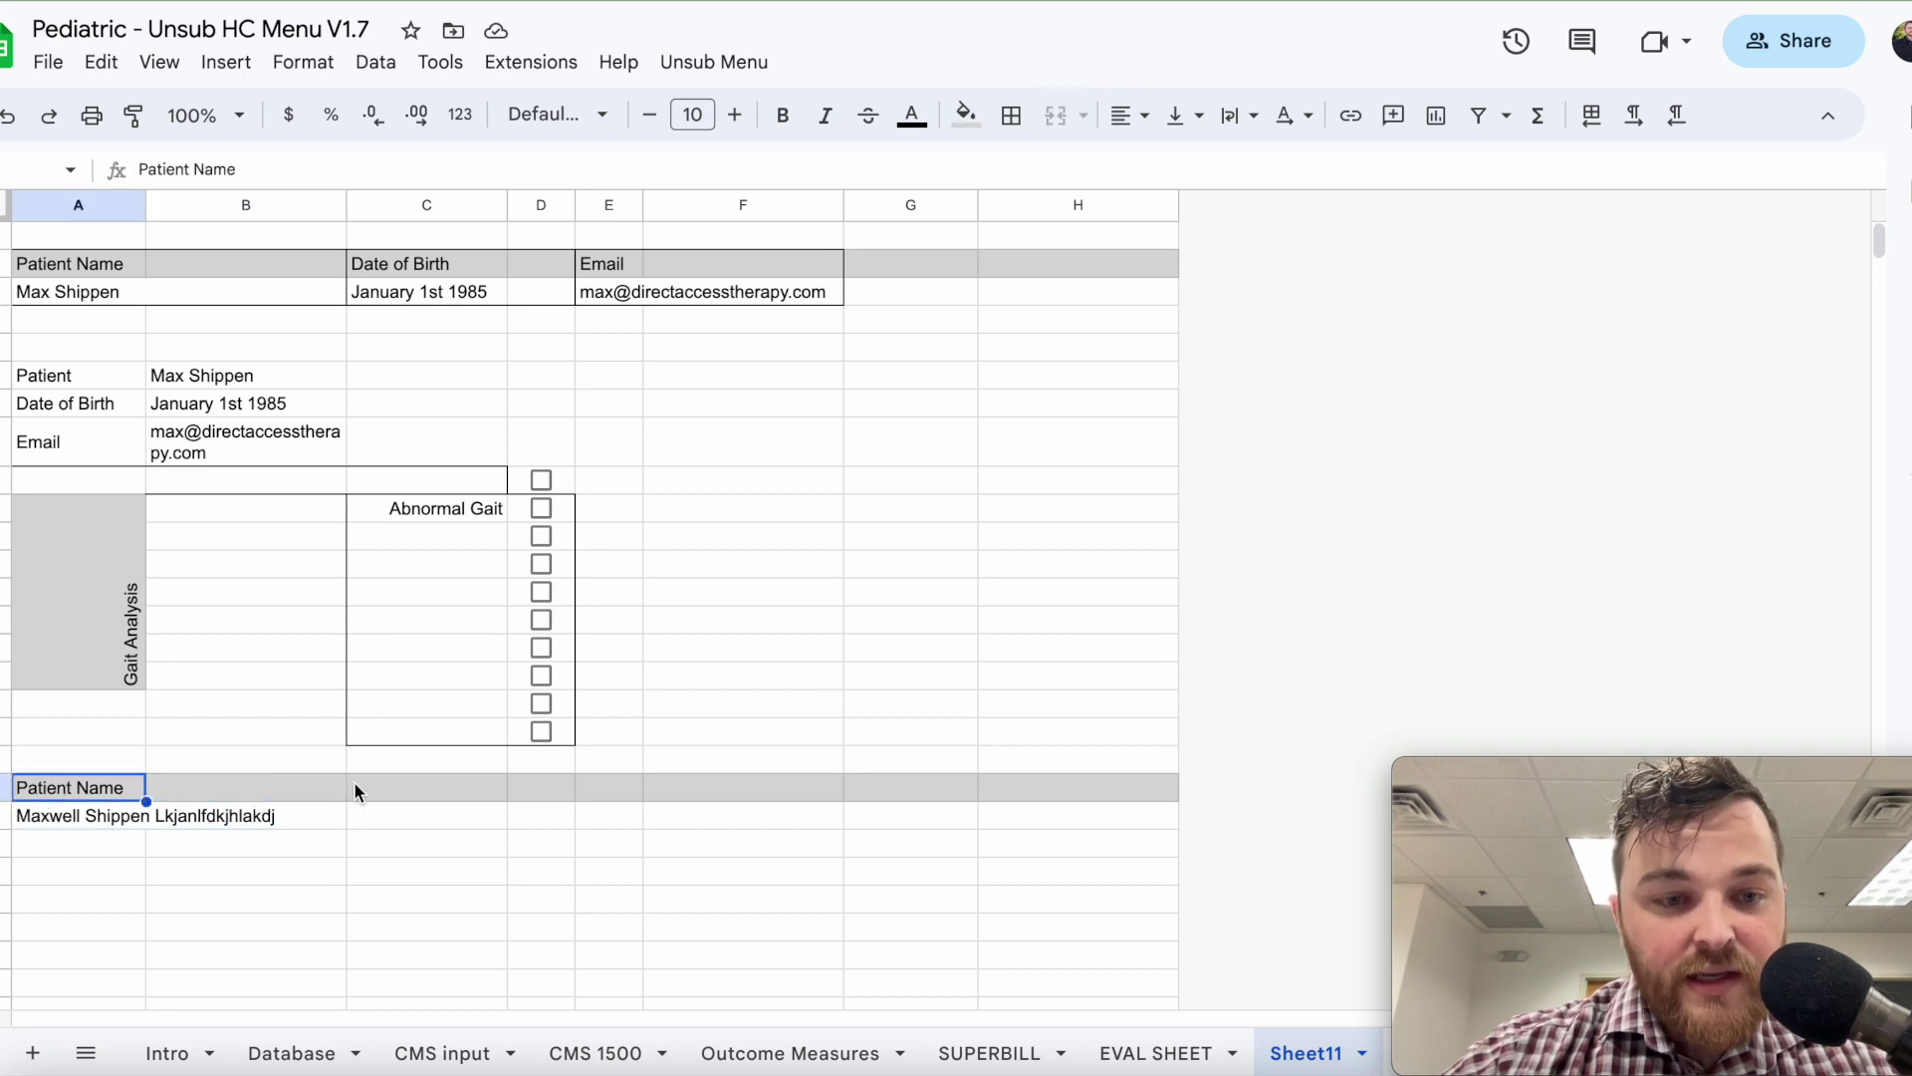
left_click(465, 796)
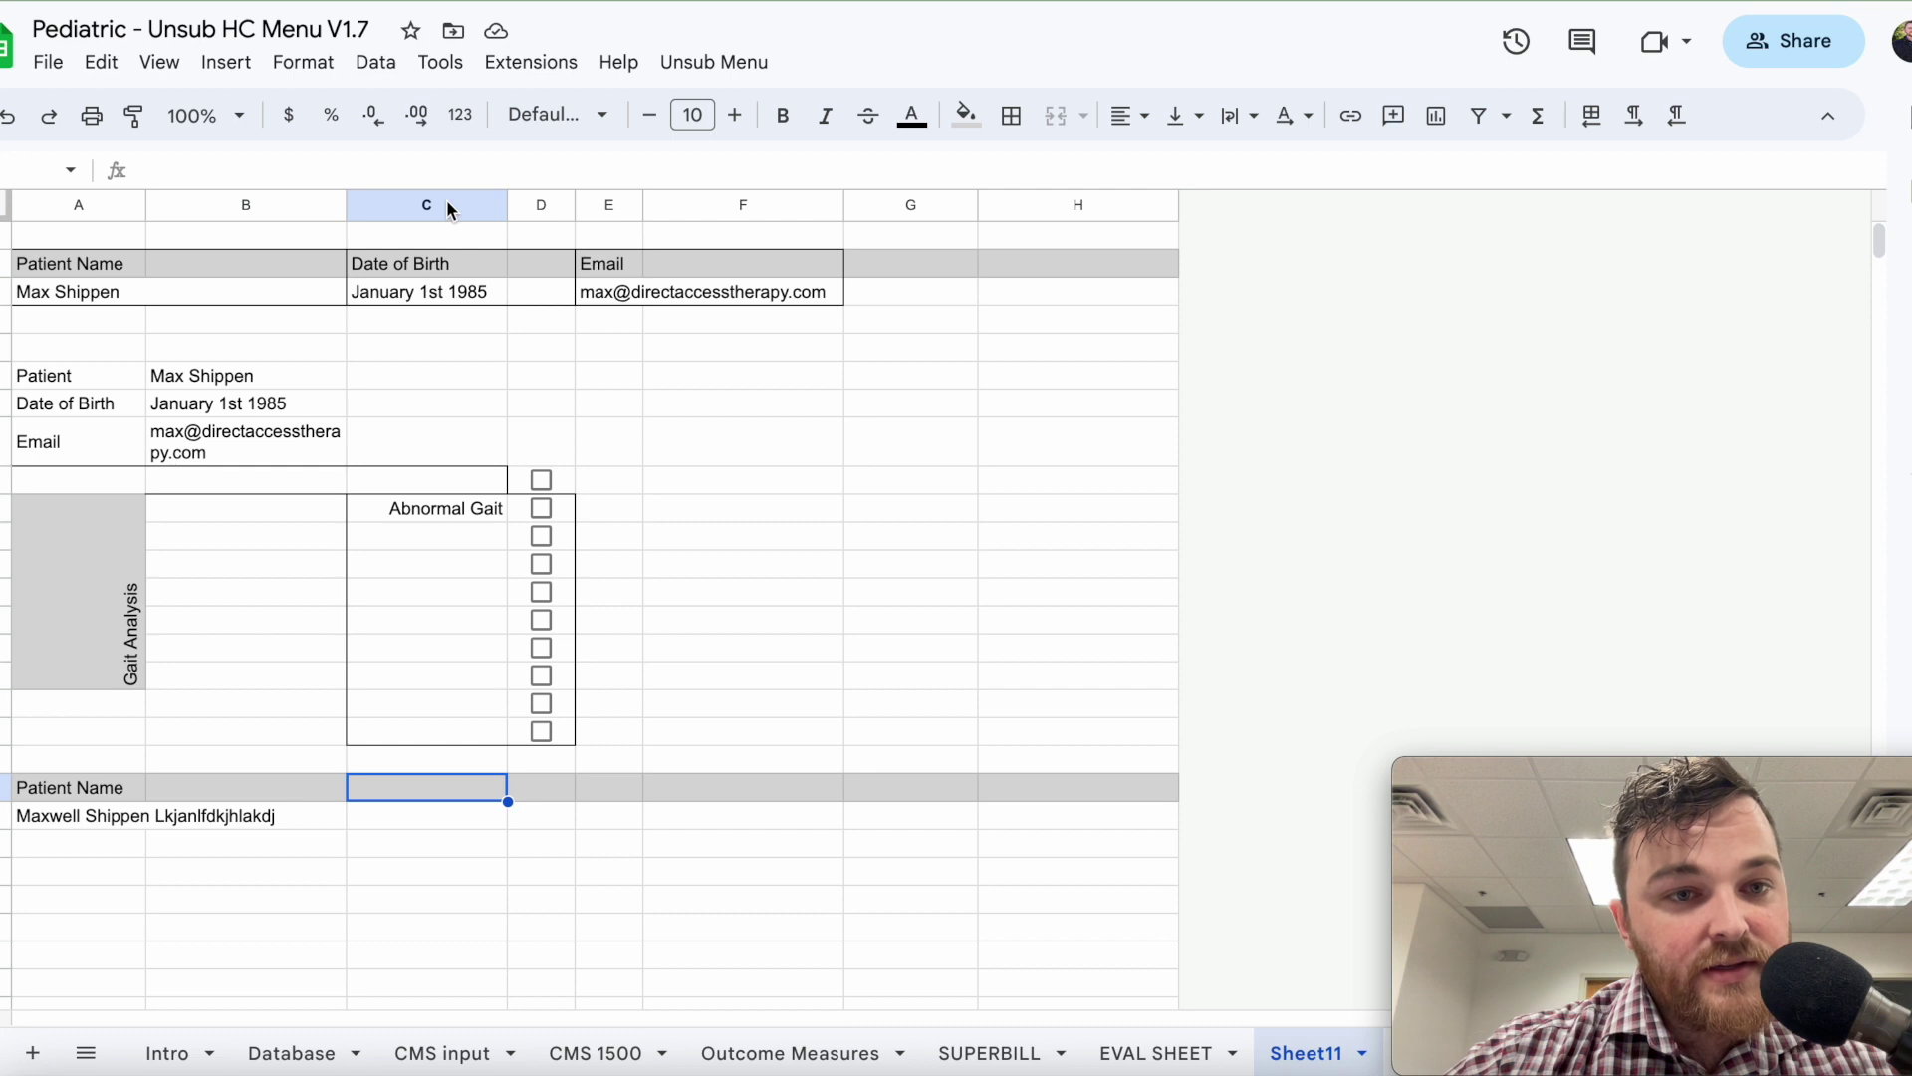
type("Date of Birth")
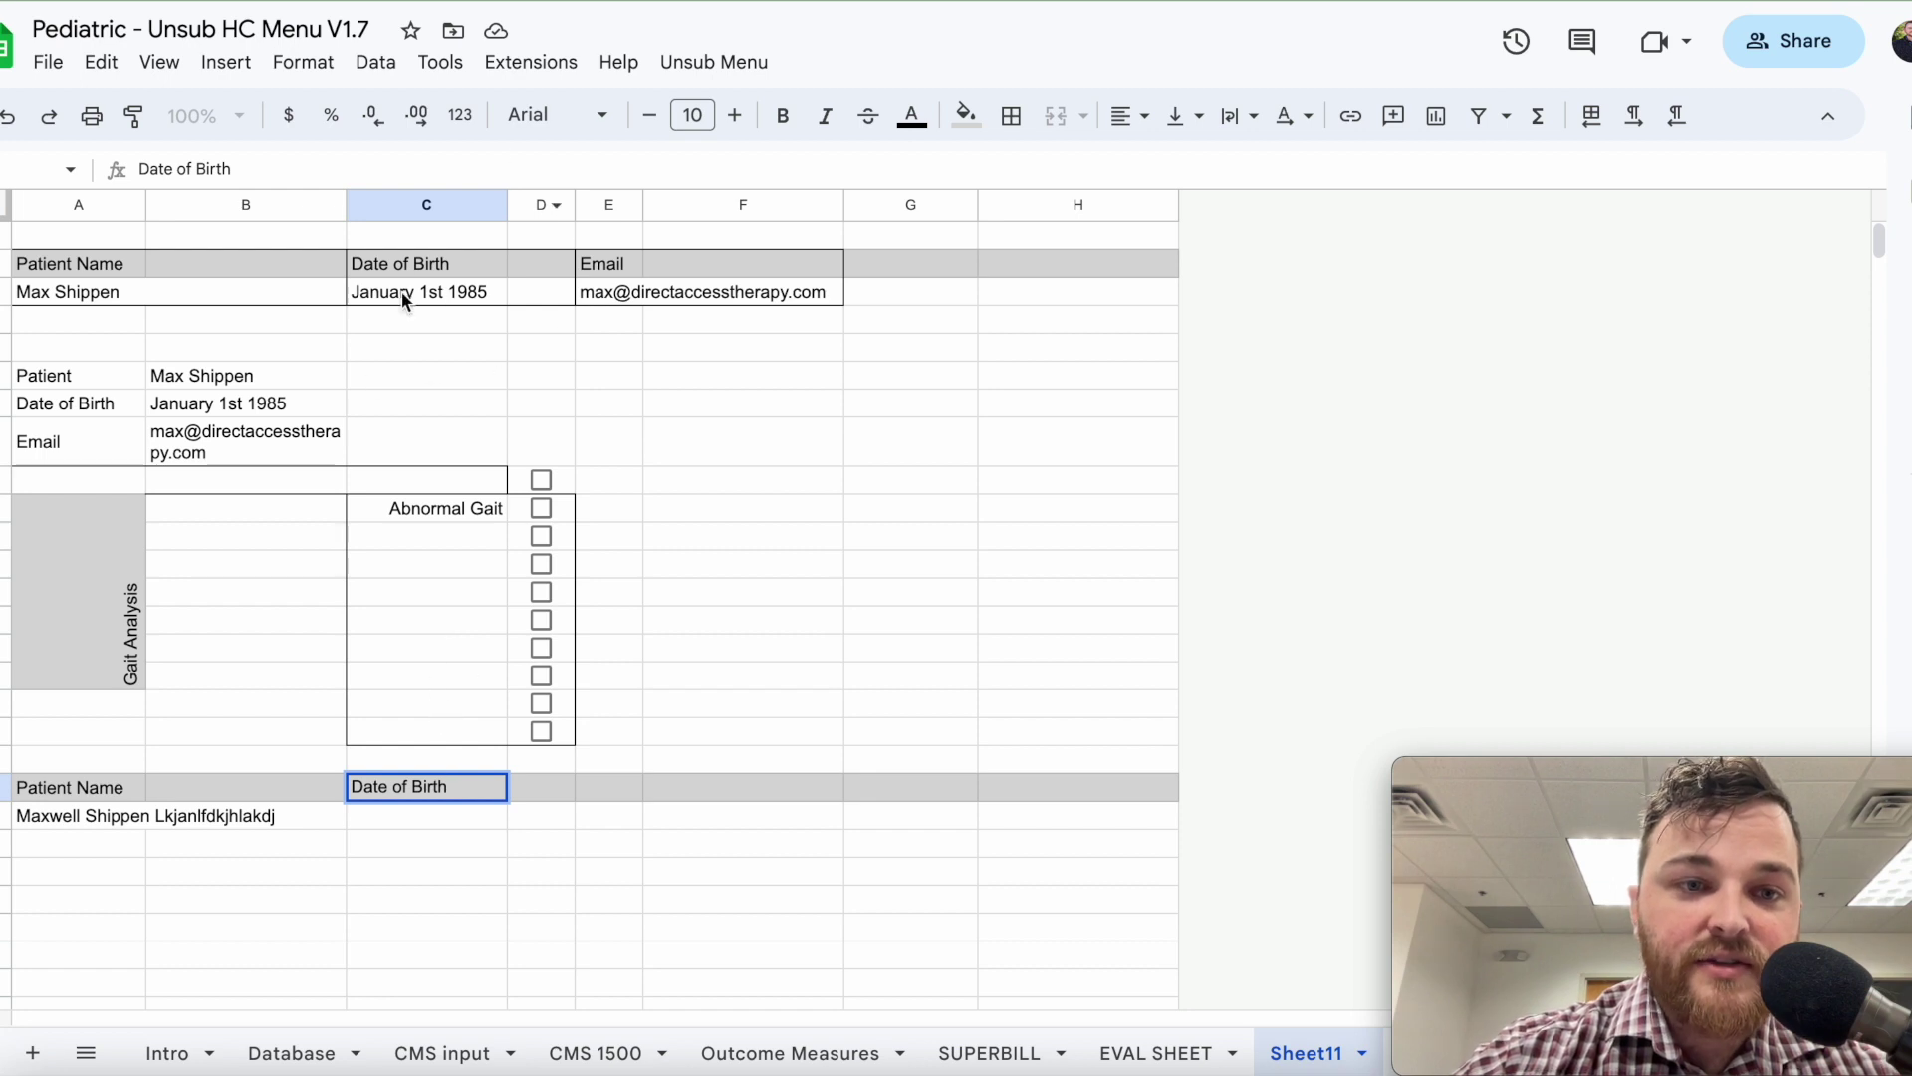
Change the top date of birth value to 1/1/85.
left_click(405, 298)
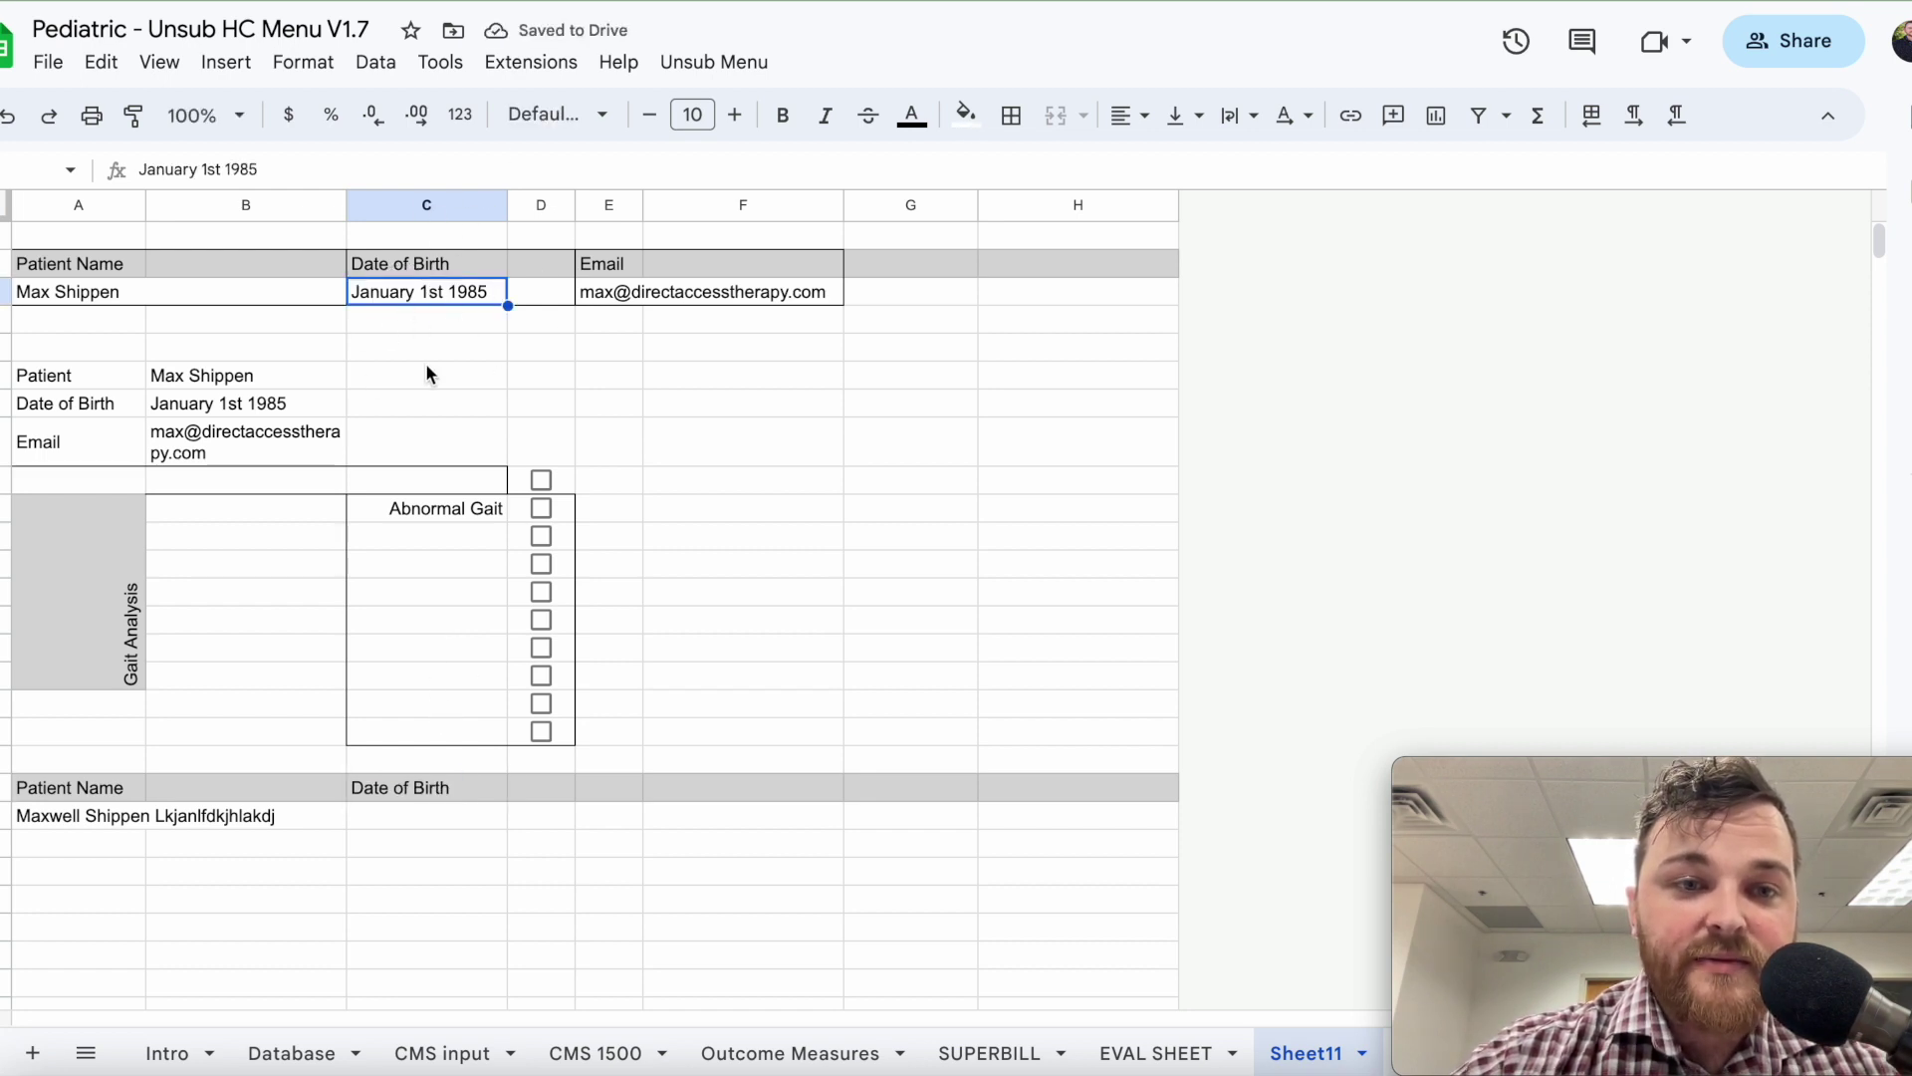
type("1")
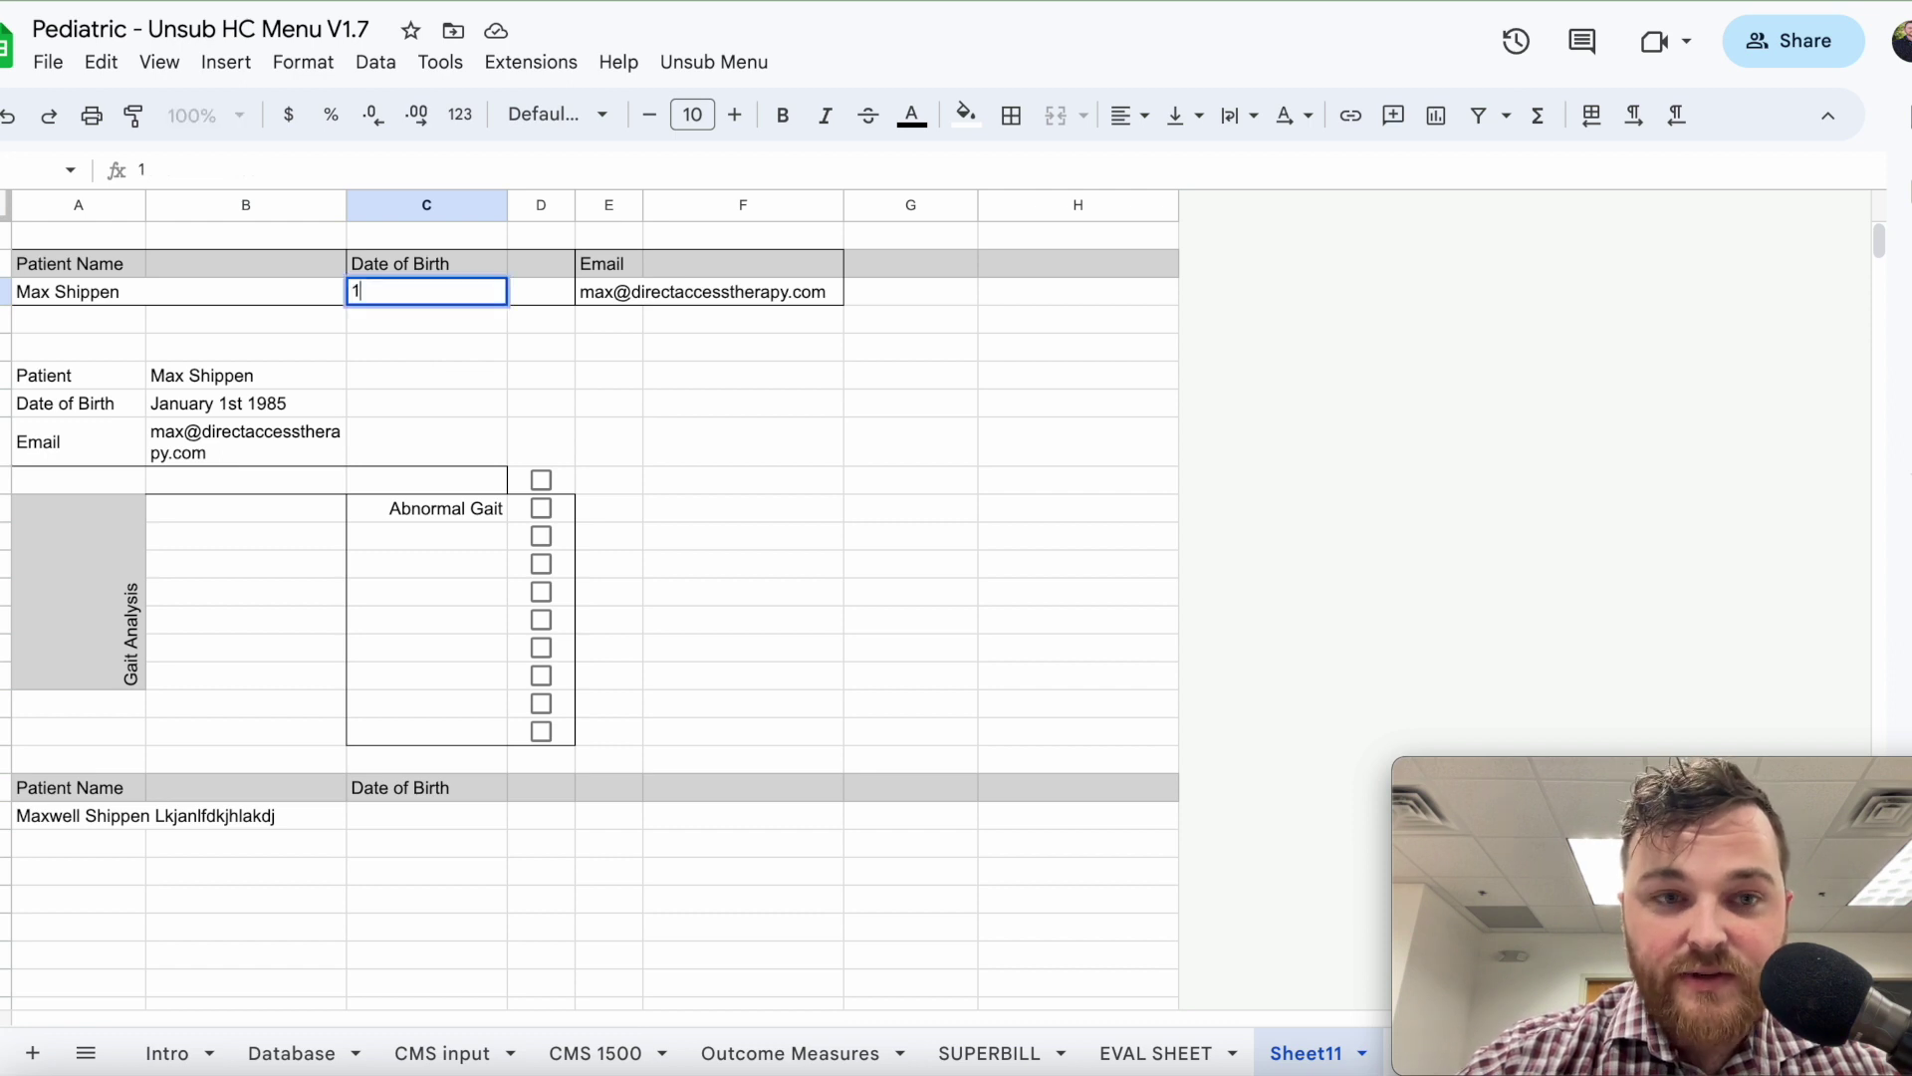
type("/1/8")
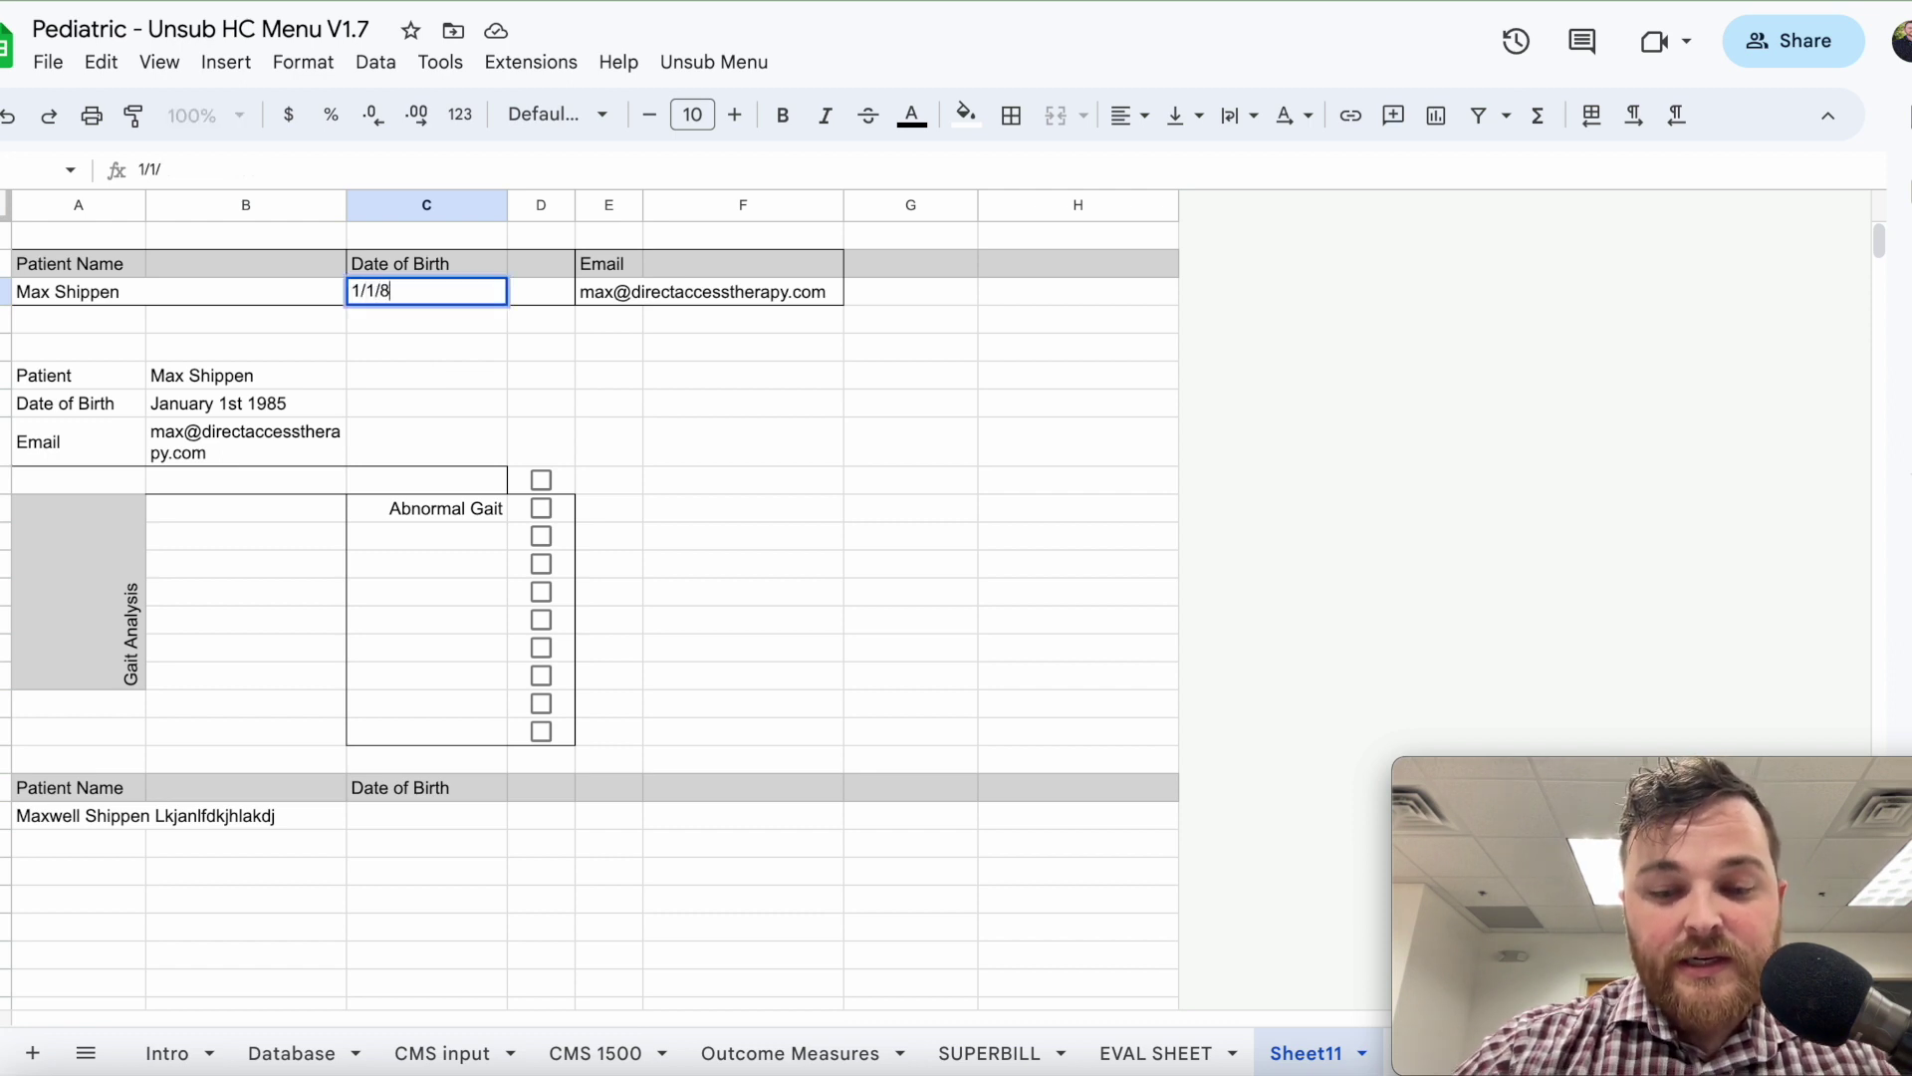
type("5")
key("Return")
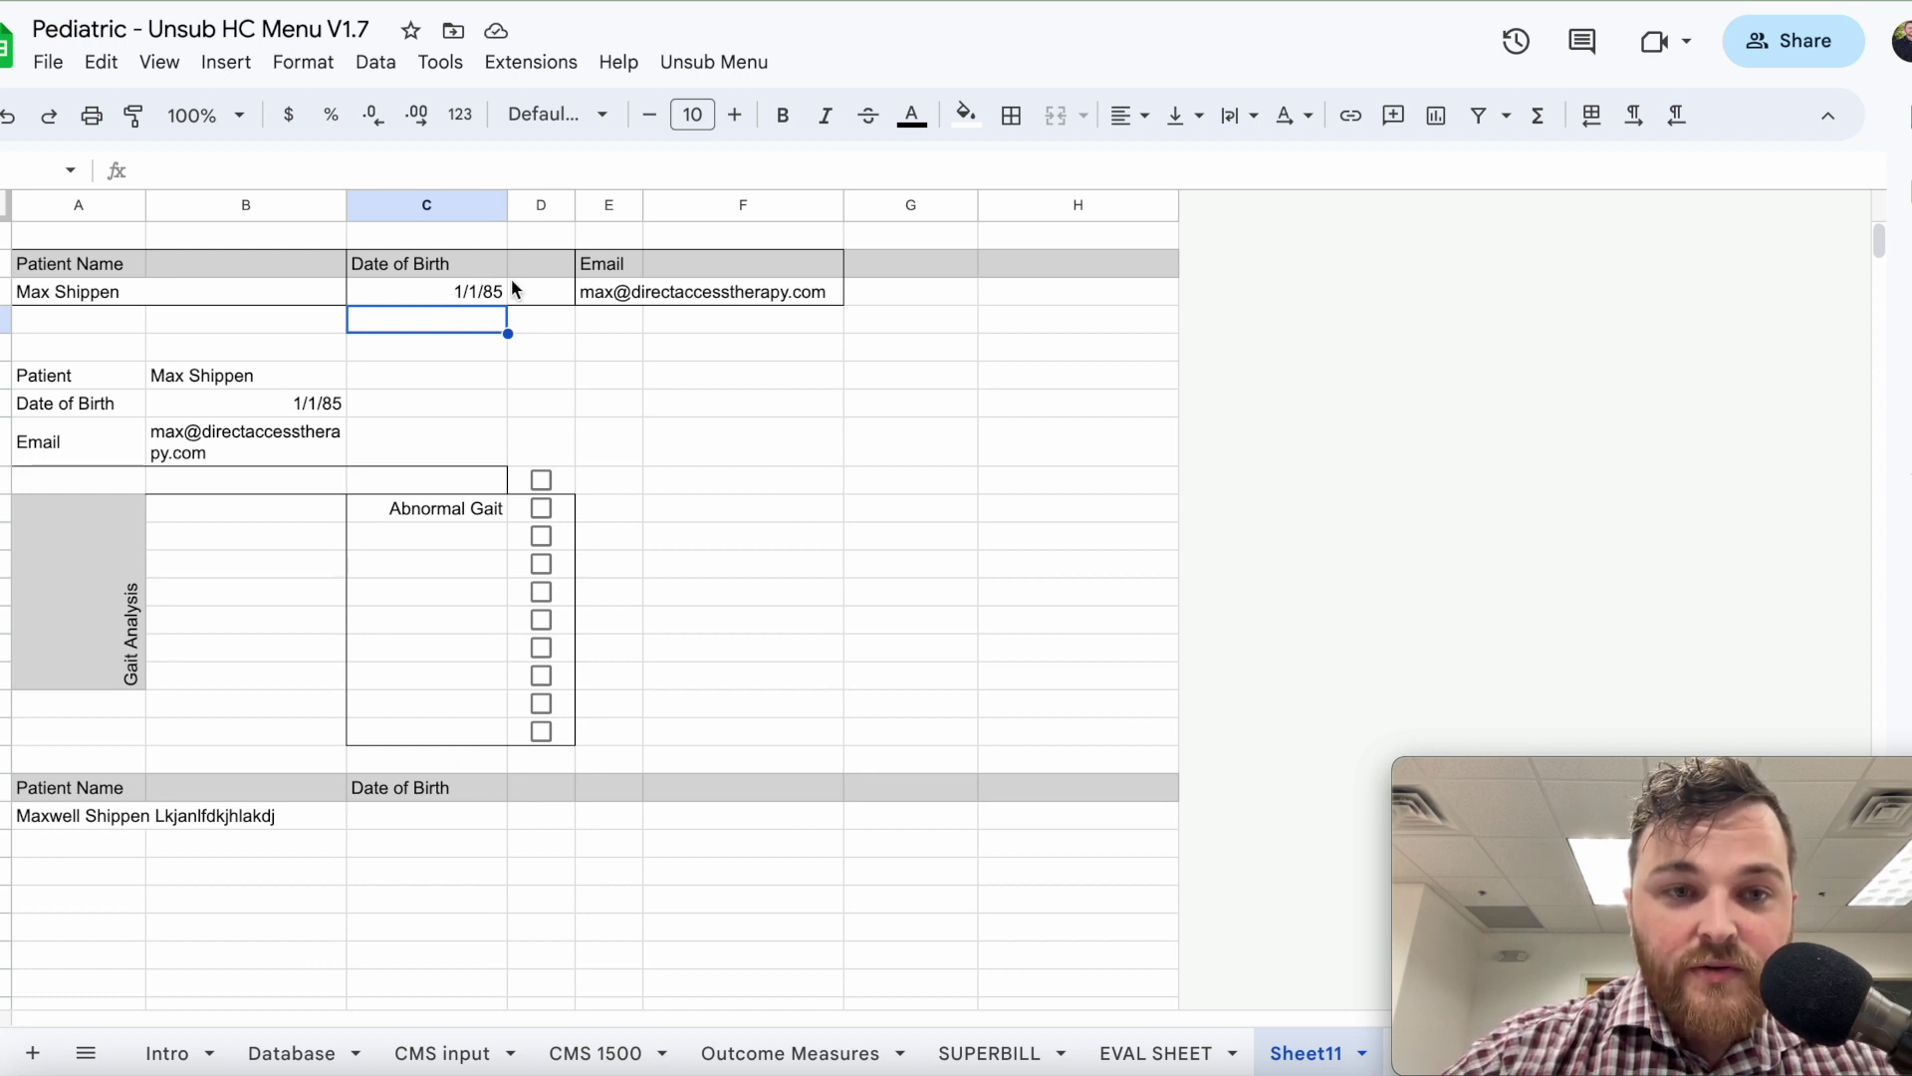
Center the 1/1/85 date and the Date of Birth header horizontally.
left_click(438, 294)
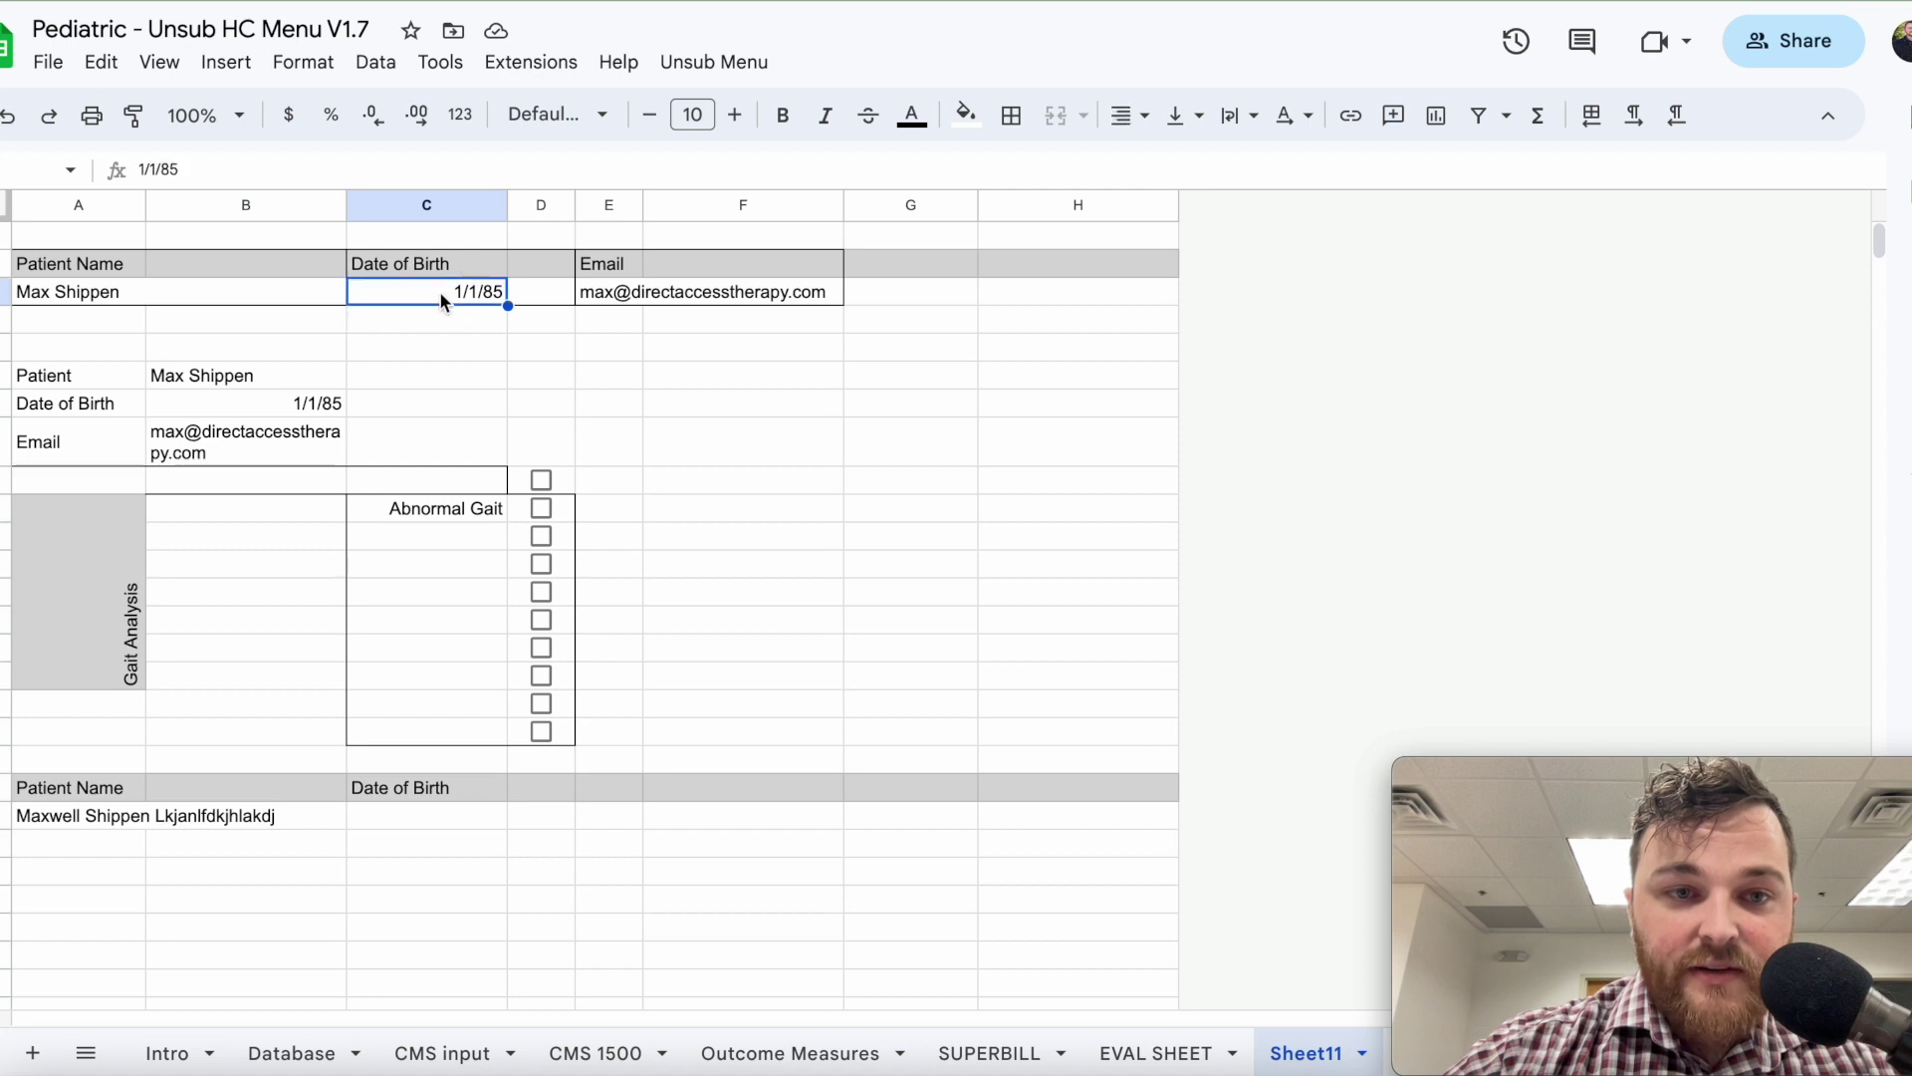
left_click(1148, 119)
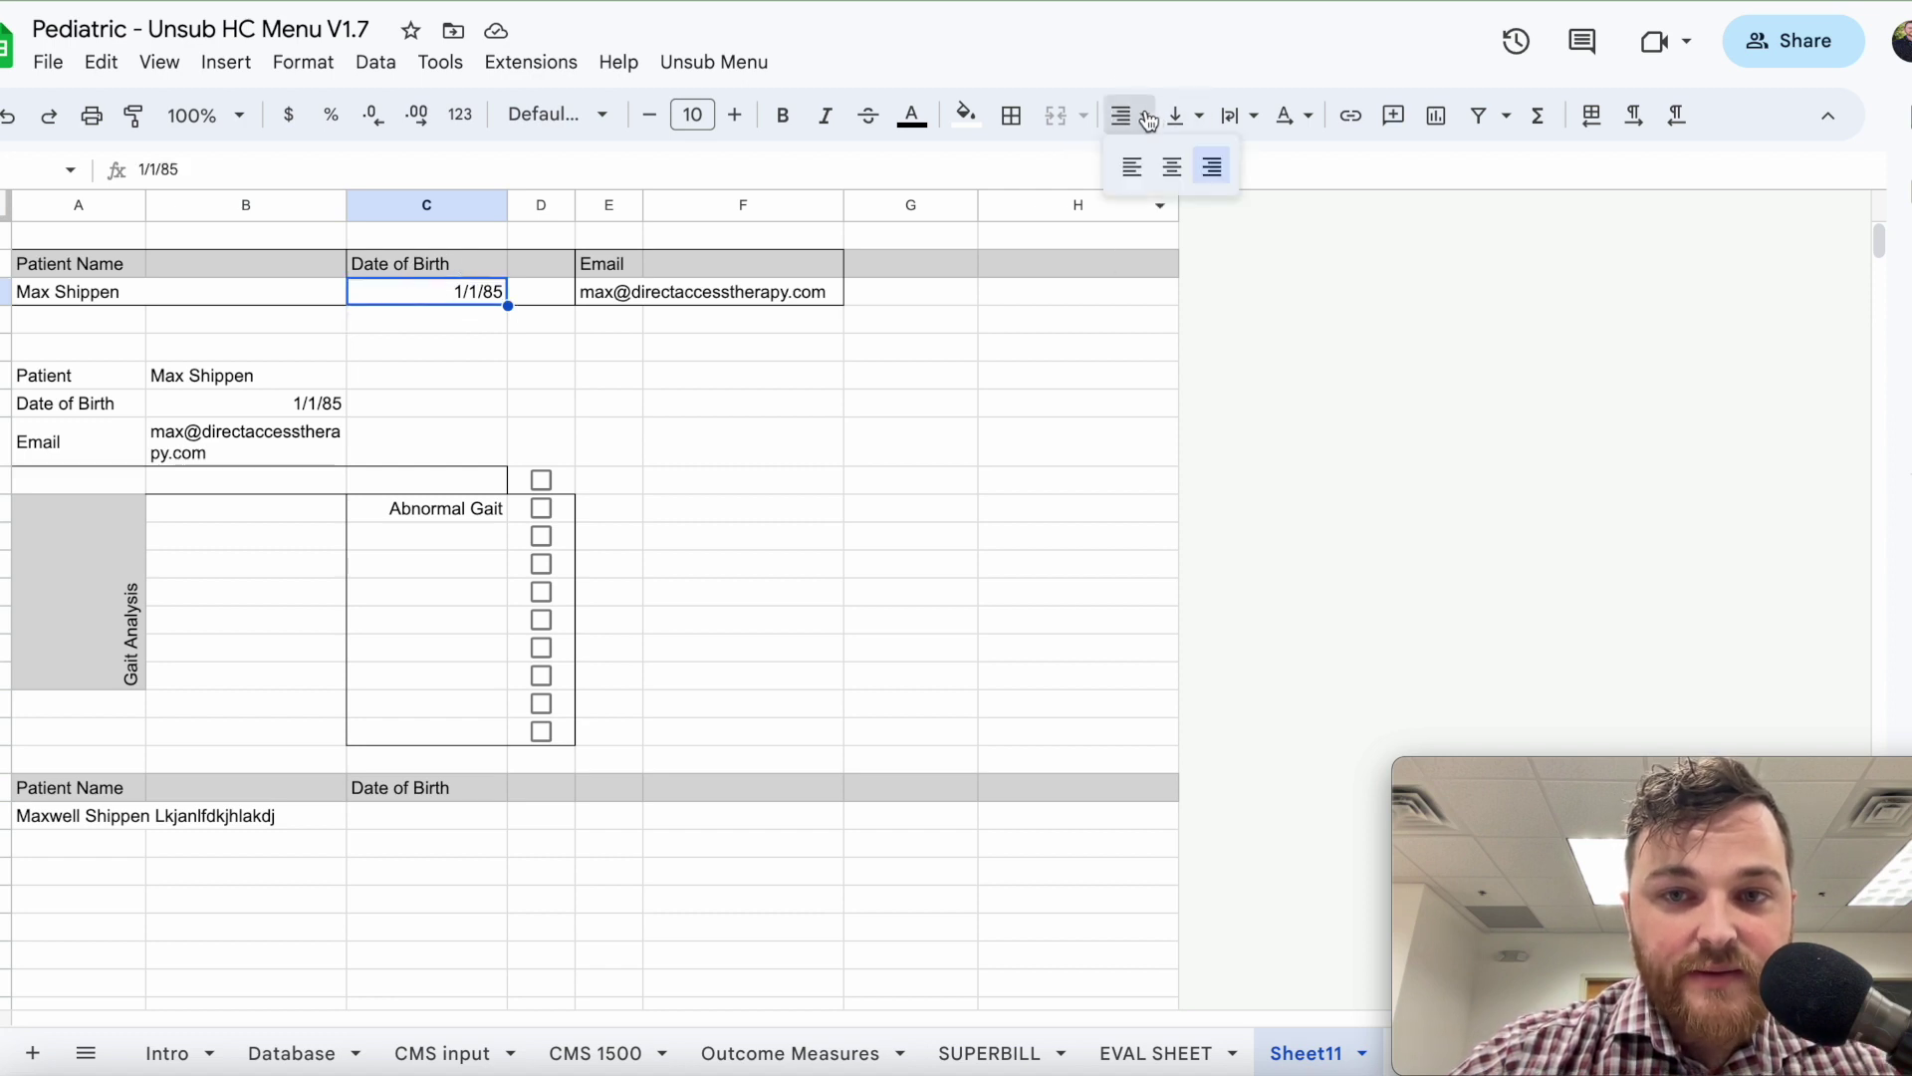
left_click(1169, 166)
left_click(918, 543)
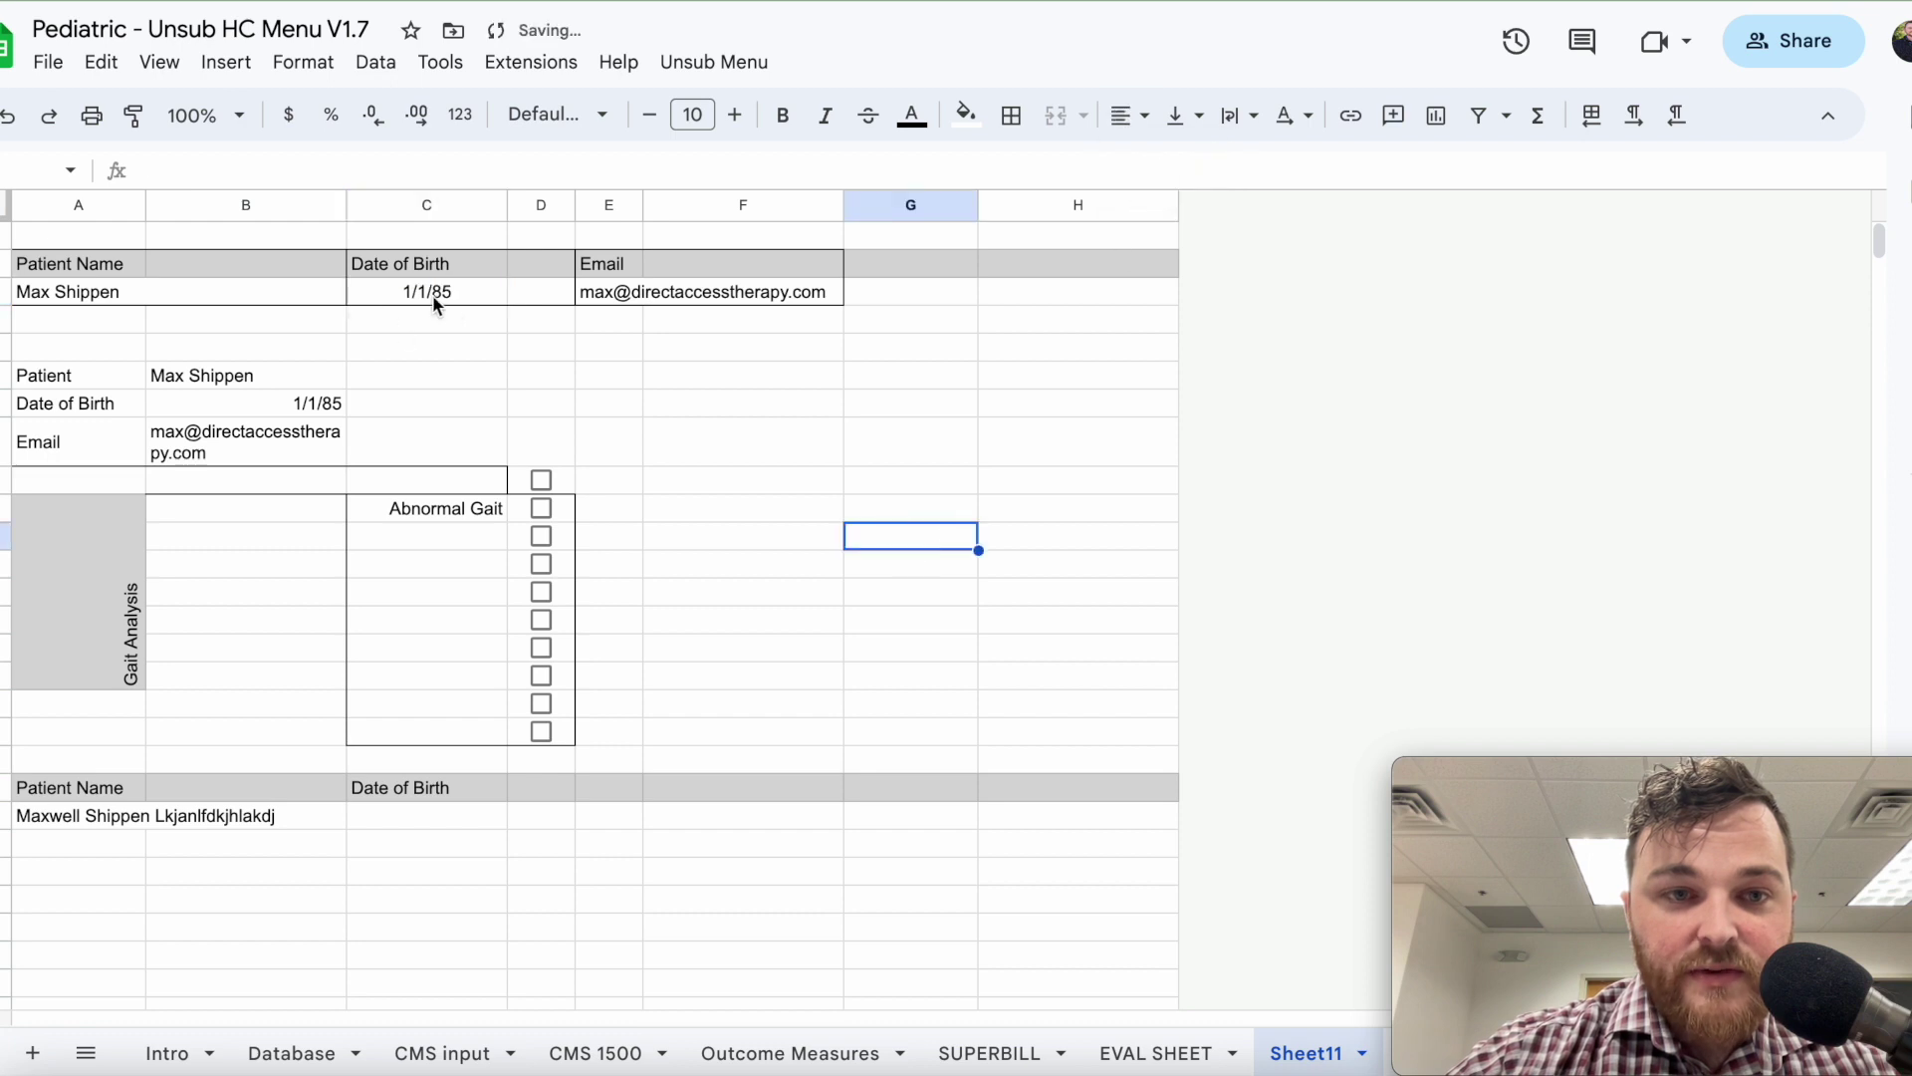
left_click(430, 263)
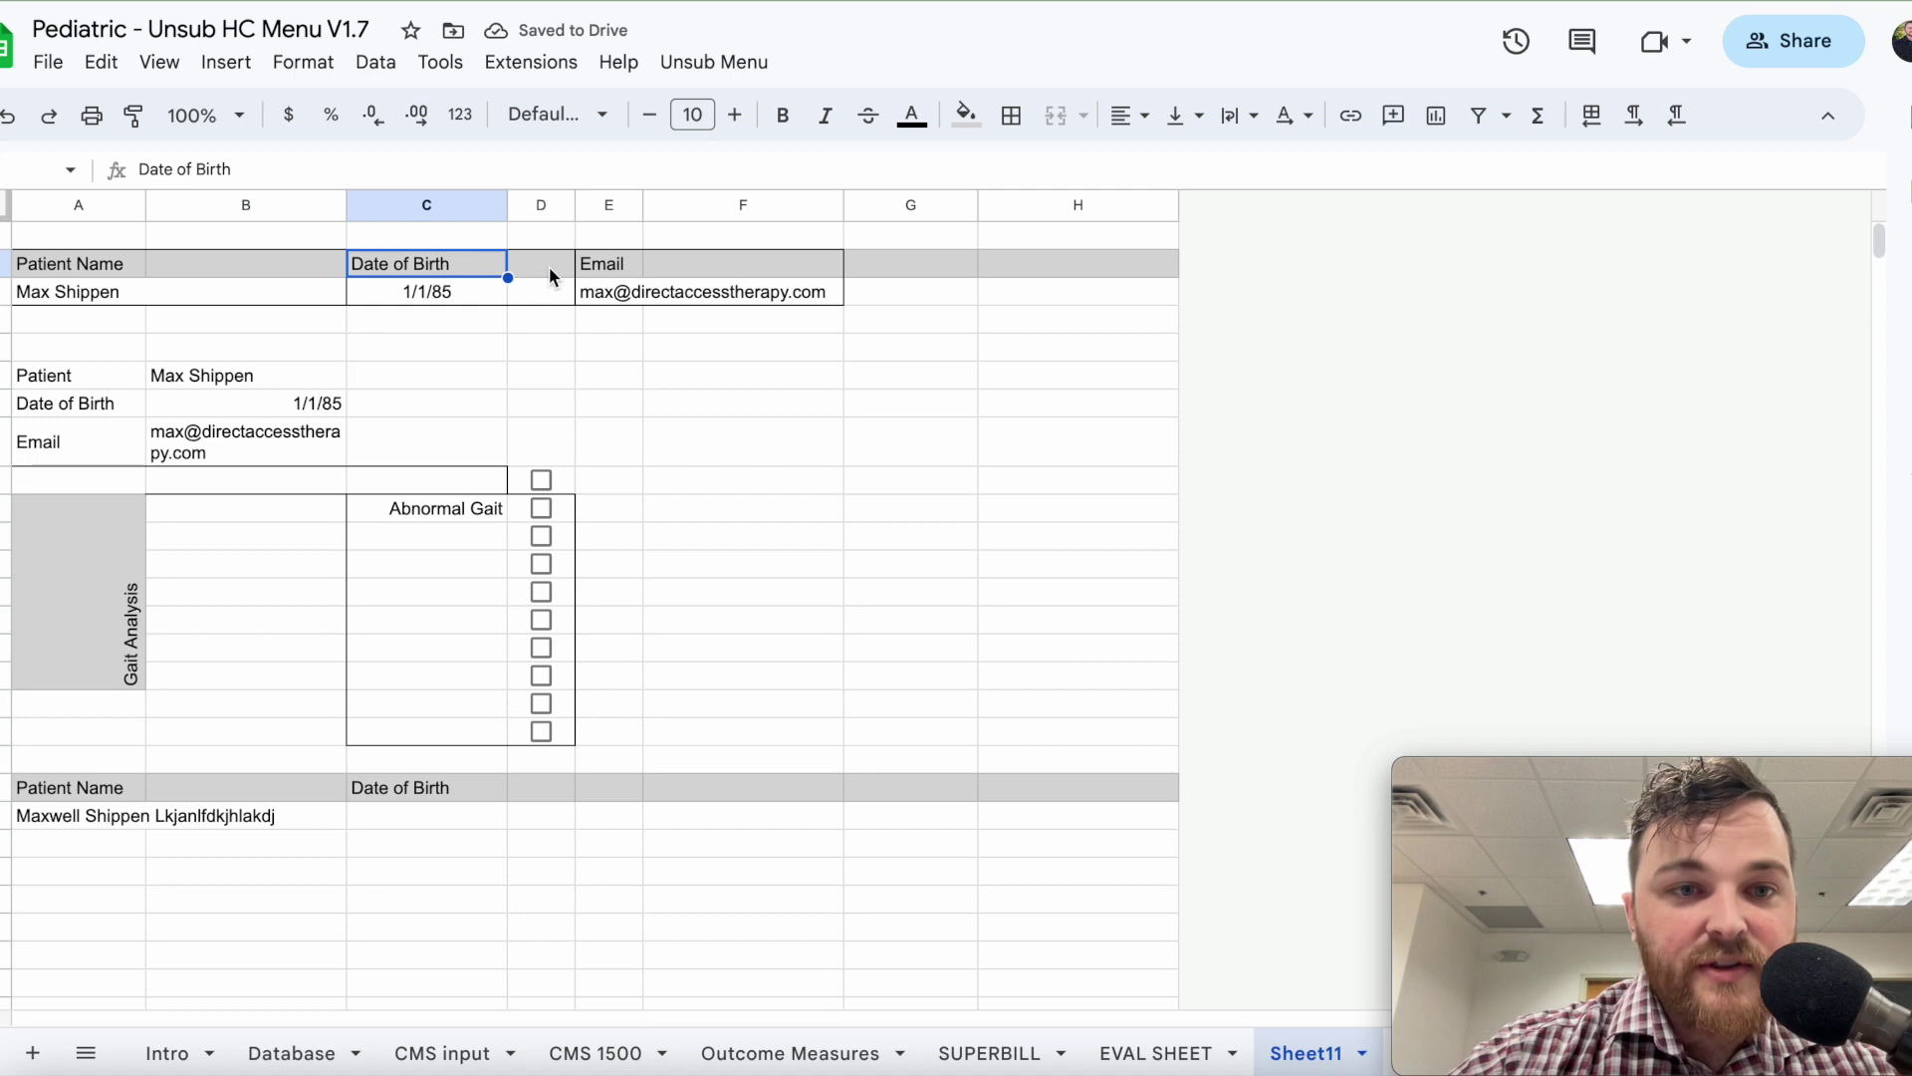
left_click(1131, 117)
left_click(1173, 169)
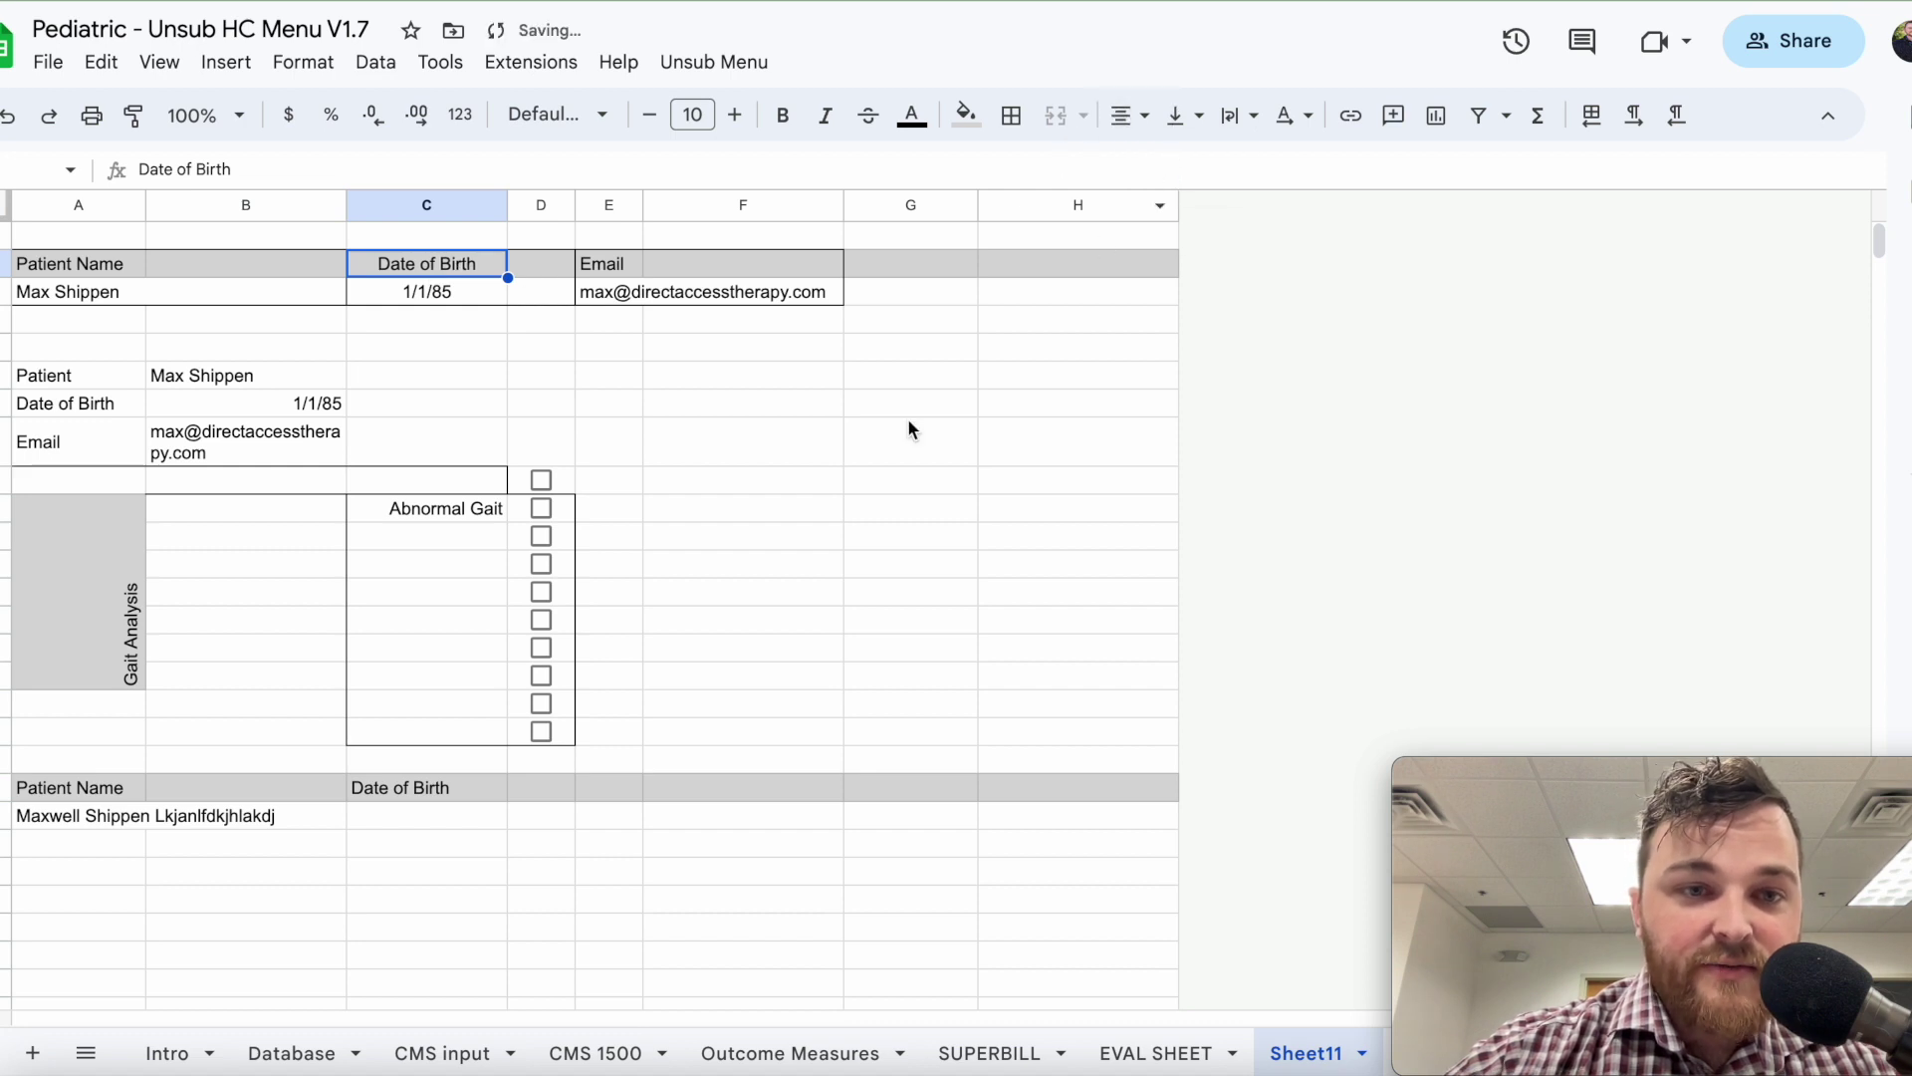
left_click(721, 471)
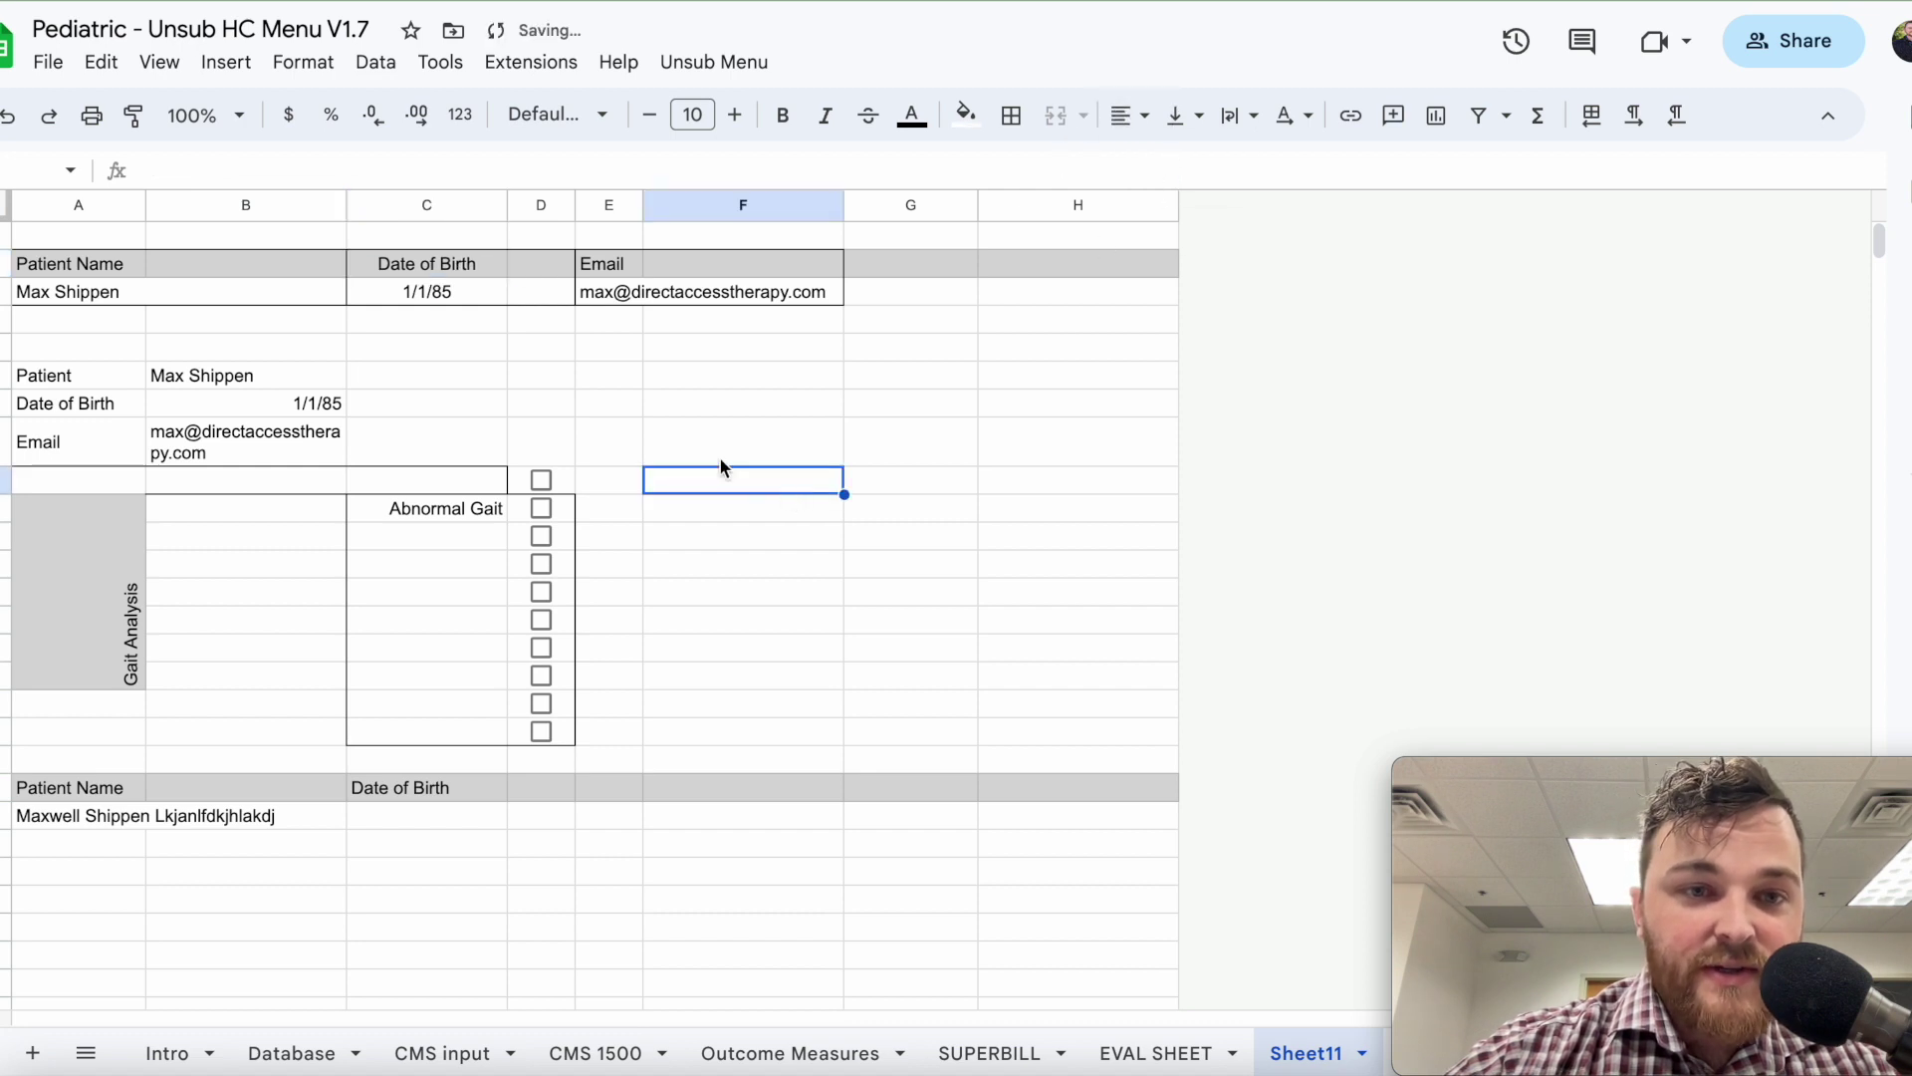
Merge the 1/1/85 date and the Date of Birth header each across columns C and D.
left_click(457, 289)
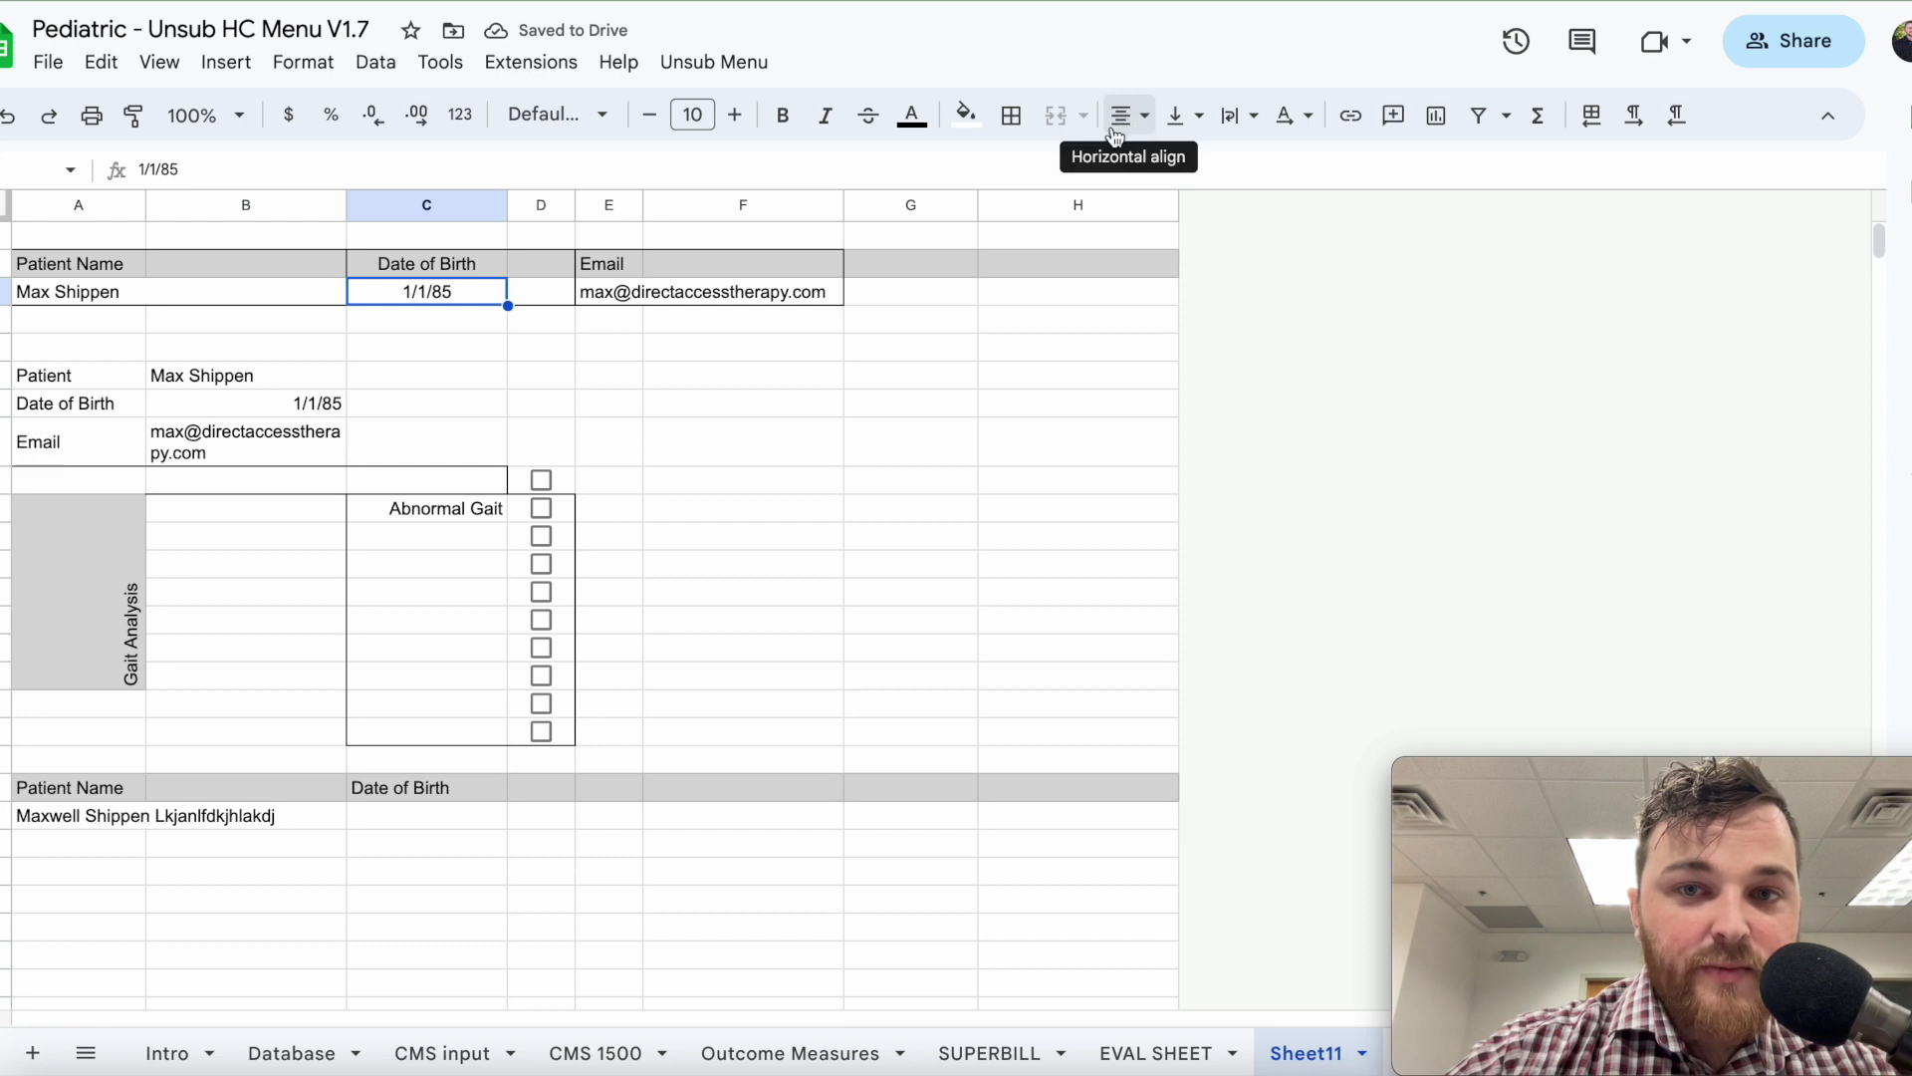
left_click(540, 290, "shift")
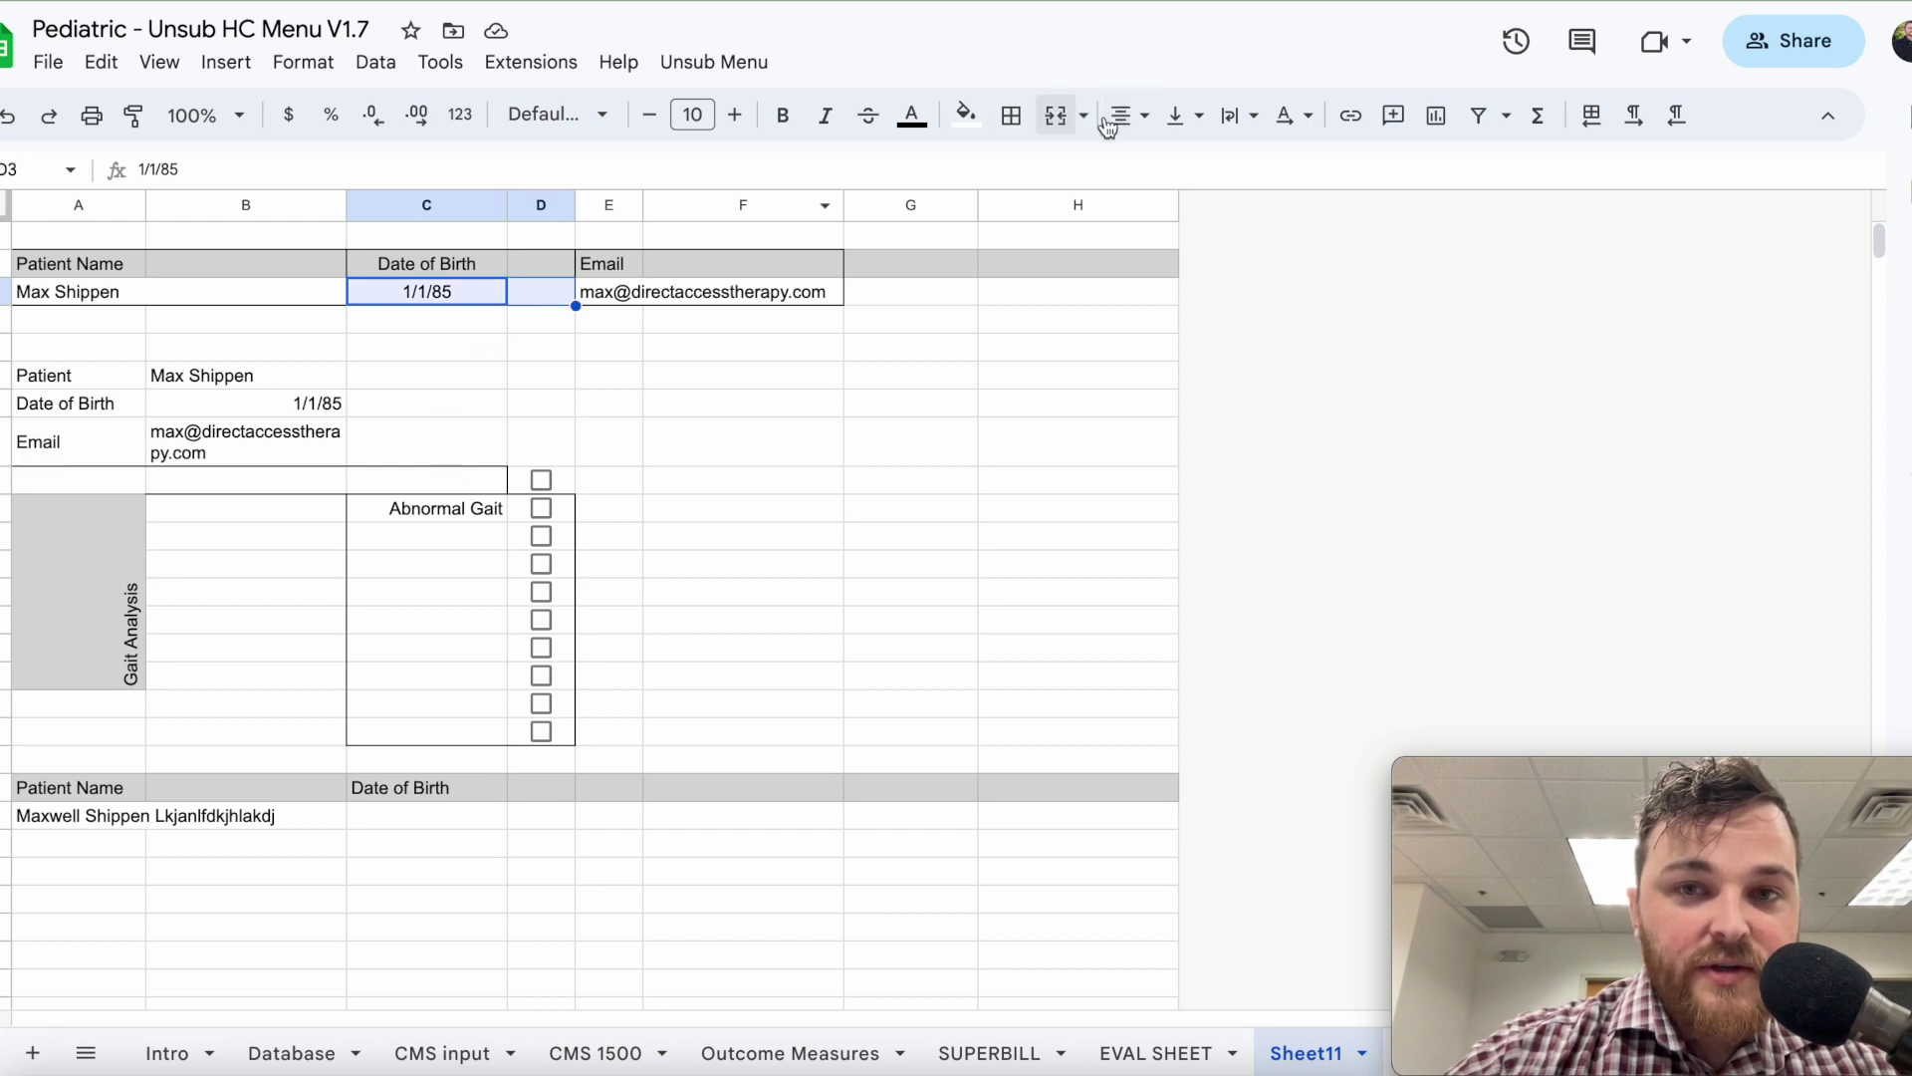
left_click(1056, 115)
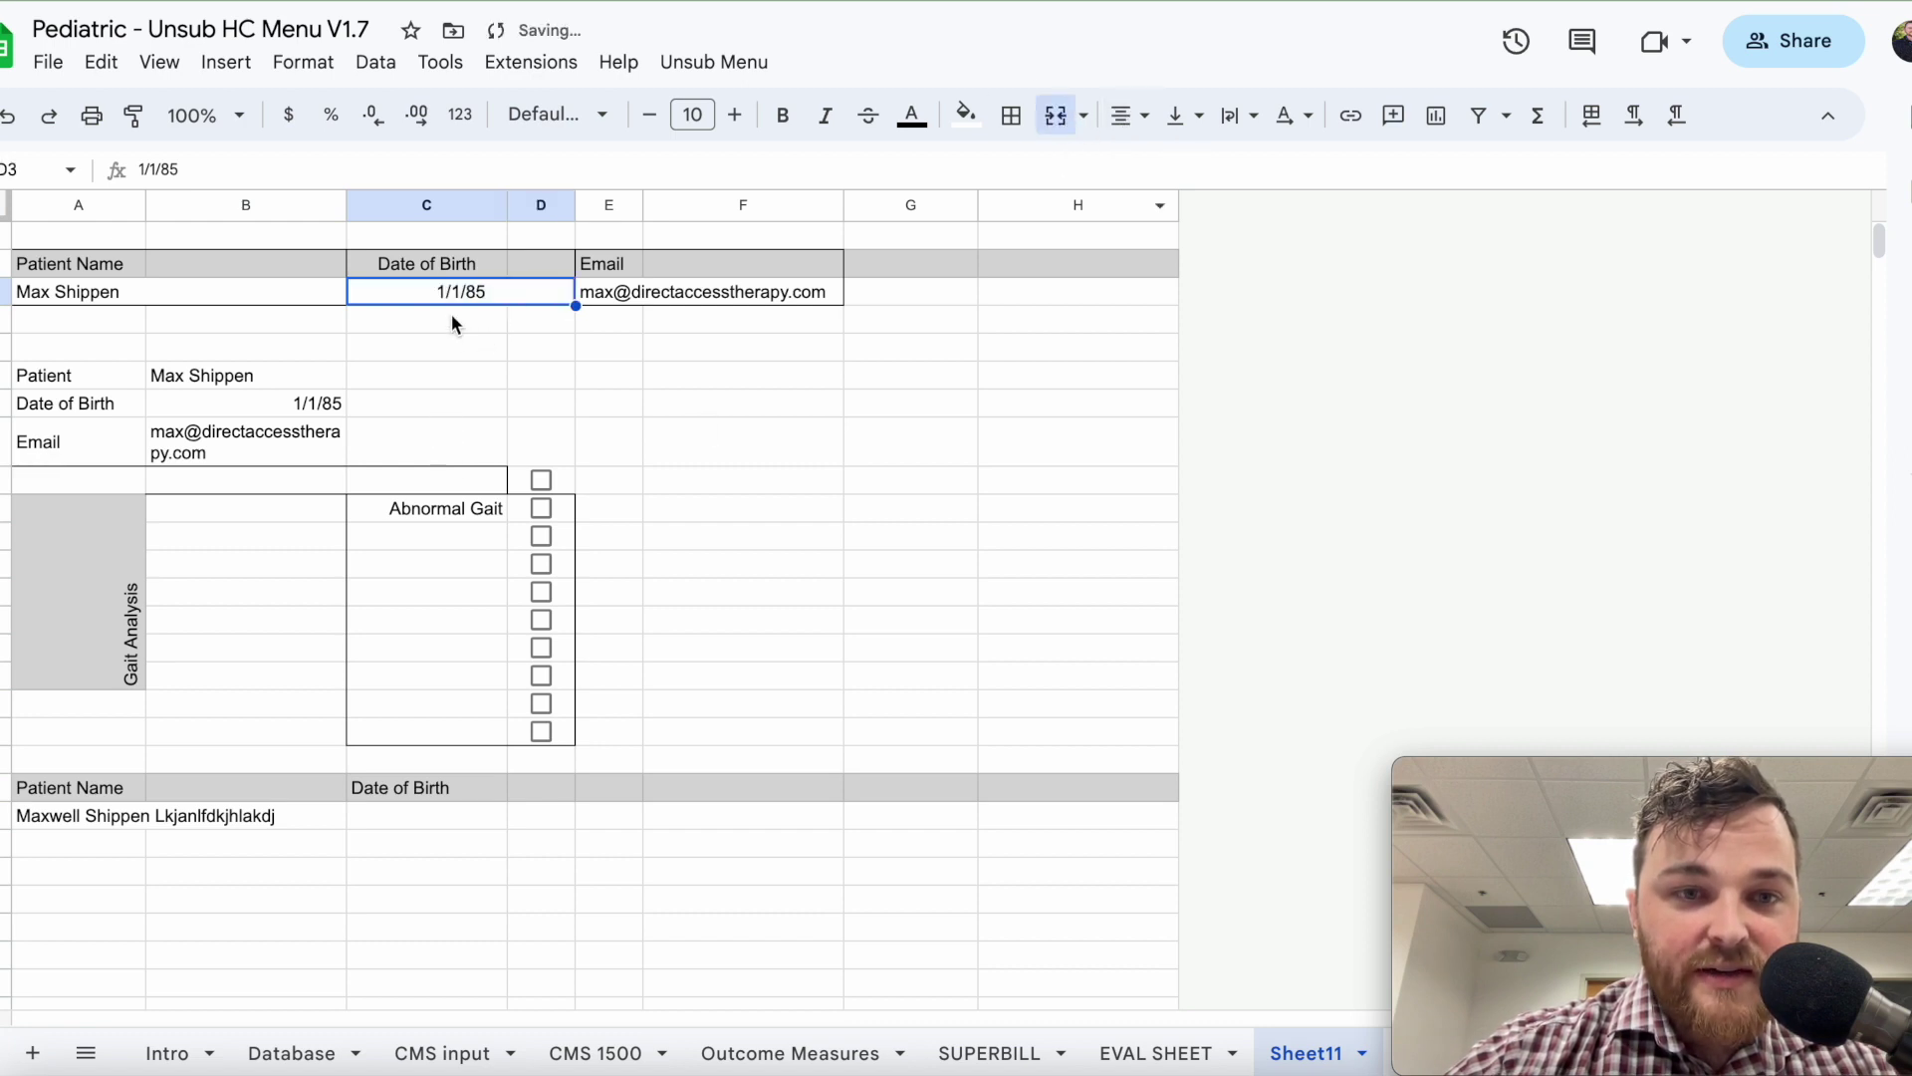
left_click(528, 263)
left_click(469, 265, "shift")
left_click(1056, 114)
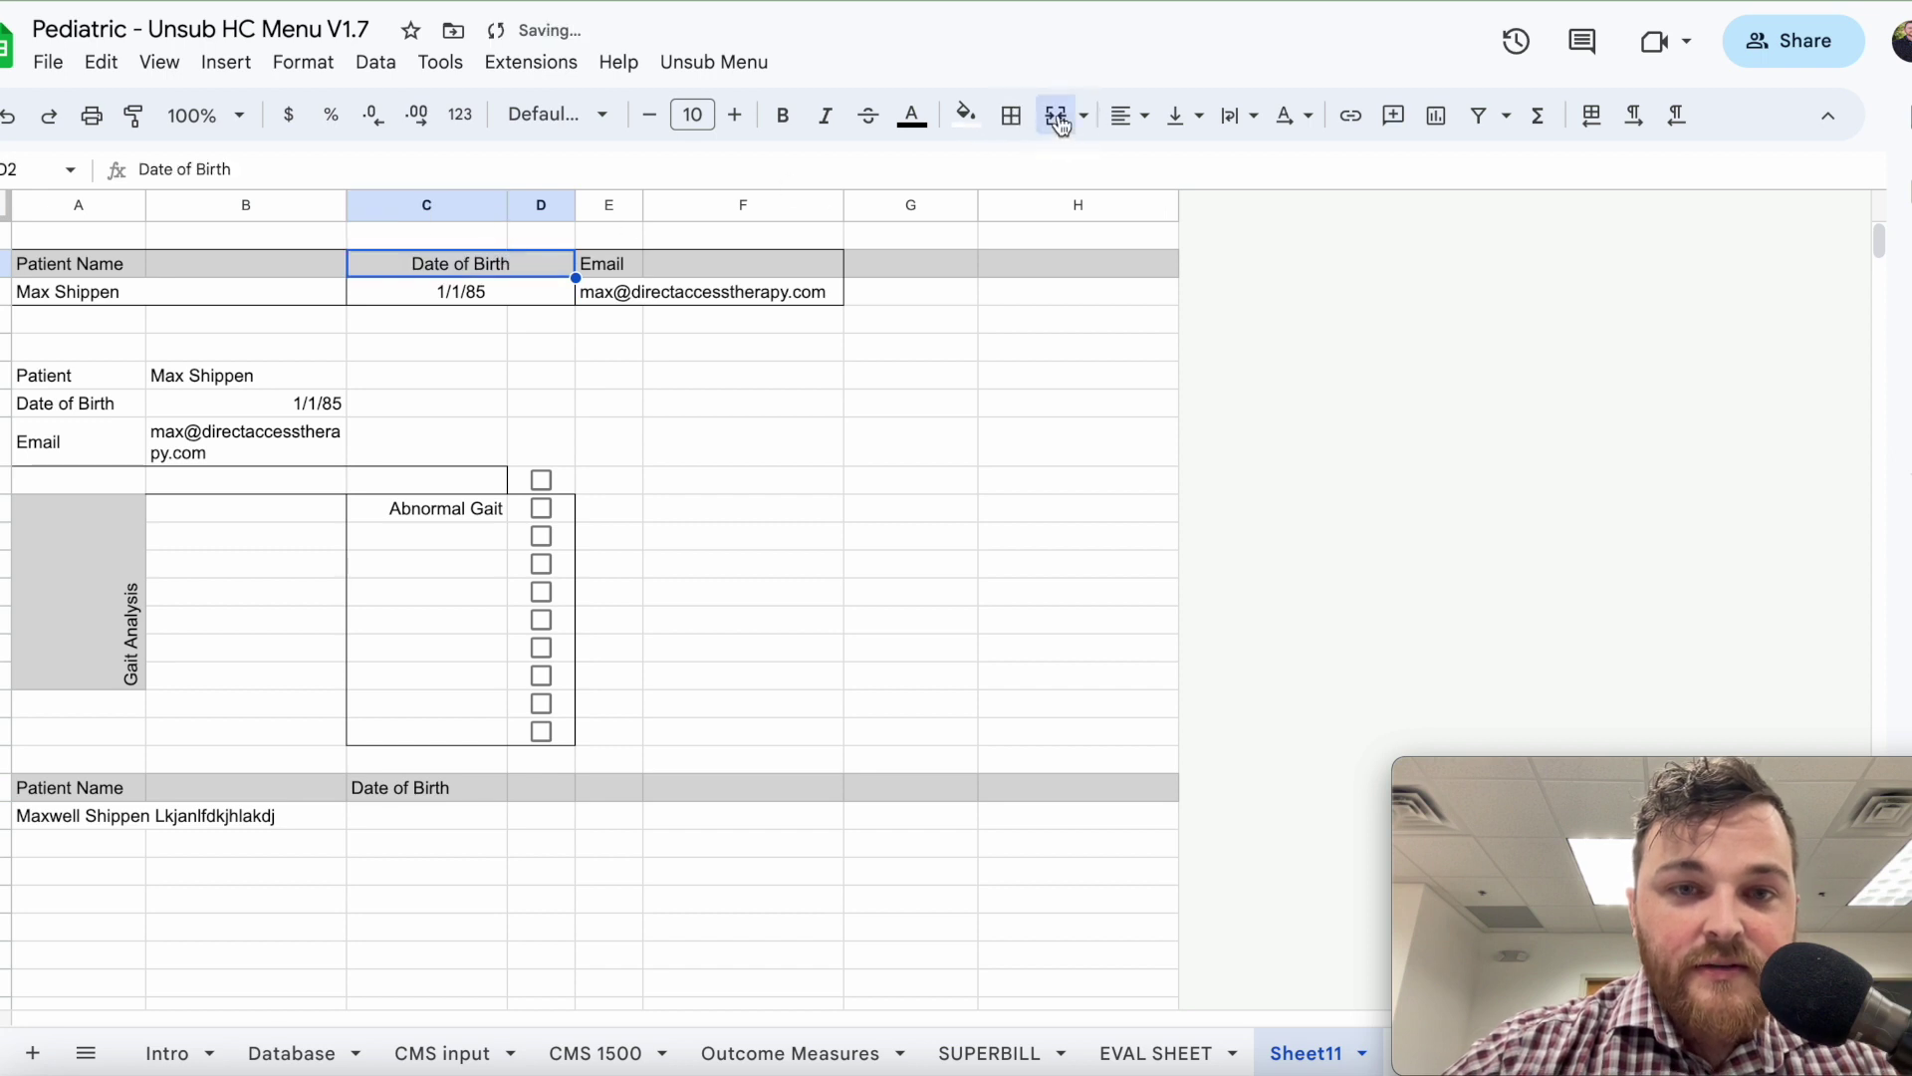
left_click(989, 622)
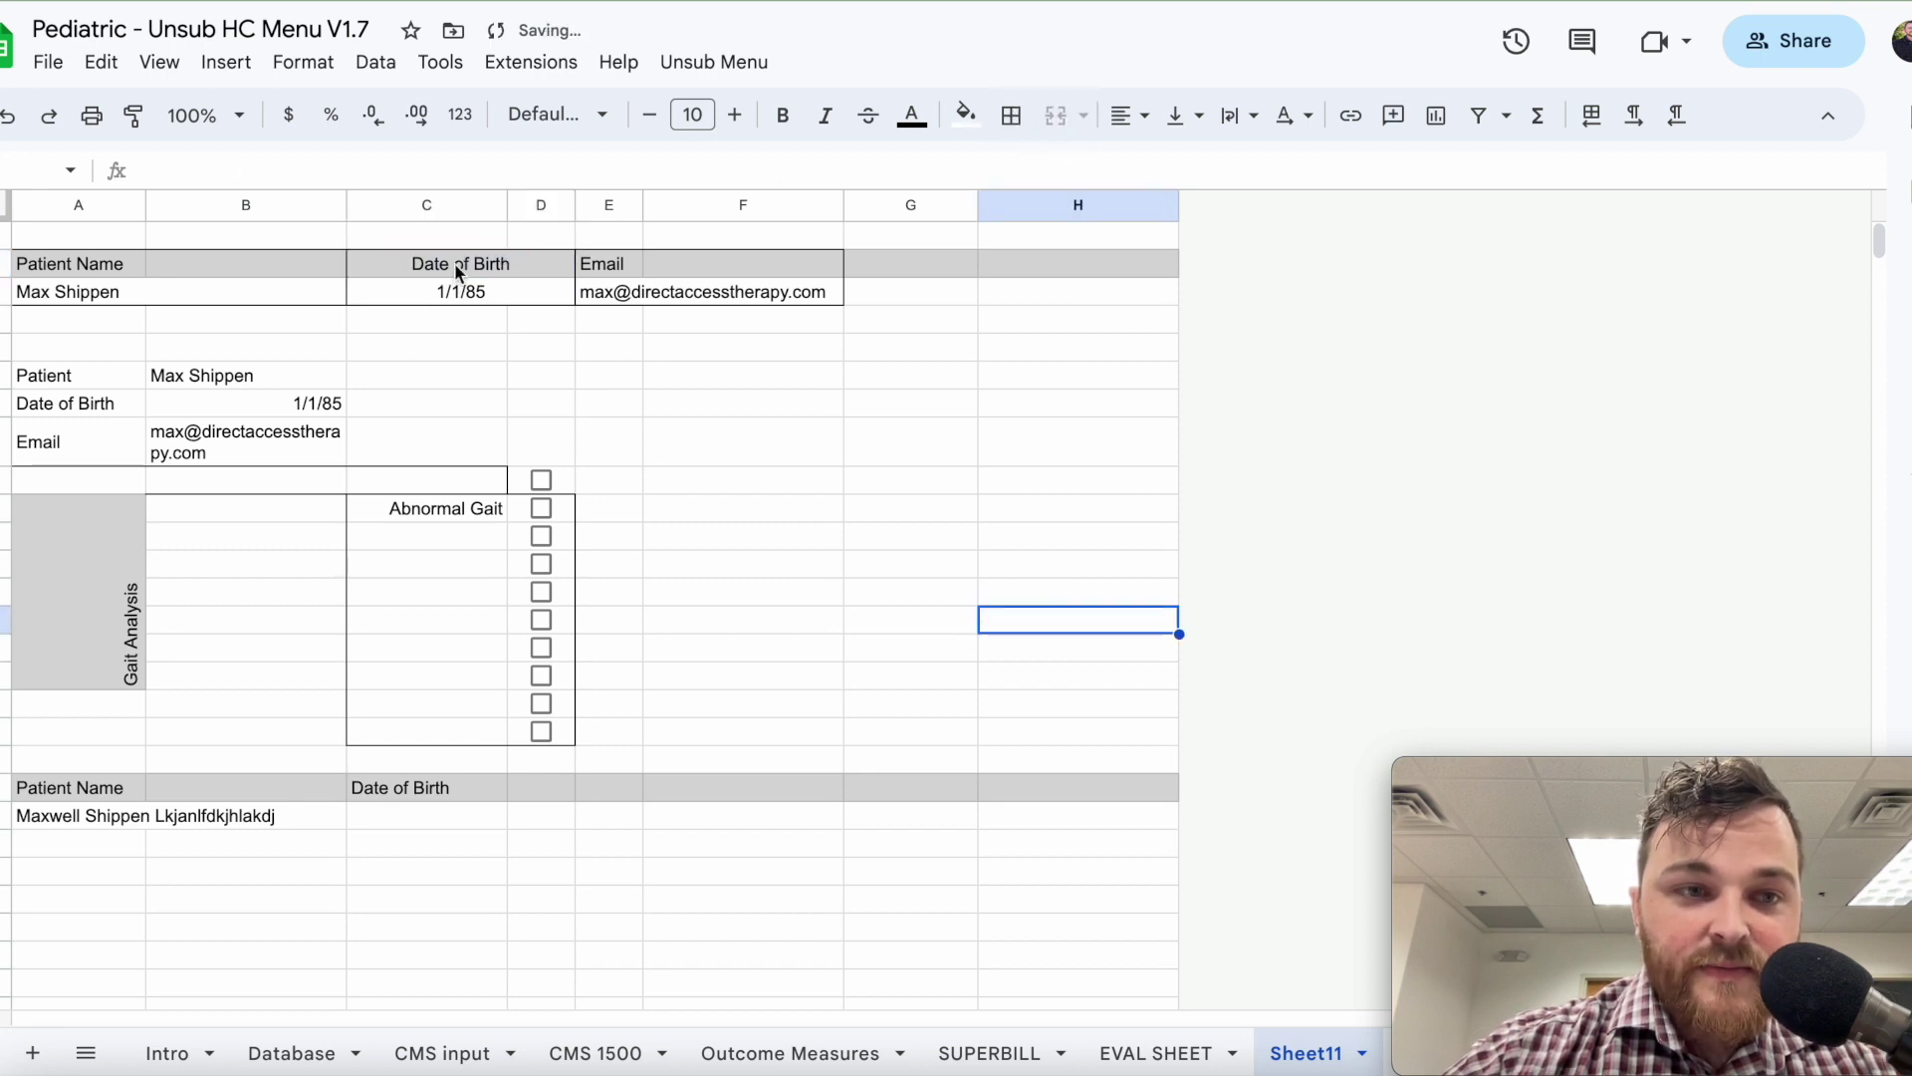
Left-align the merged Date of Birth header and 1/1/85 date.
left_click_drag(486, 290, 482, 261)
left_click(1140, 120)
left_click(1131, 167)
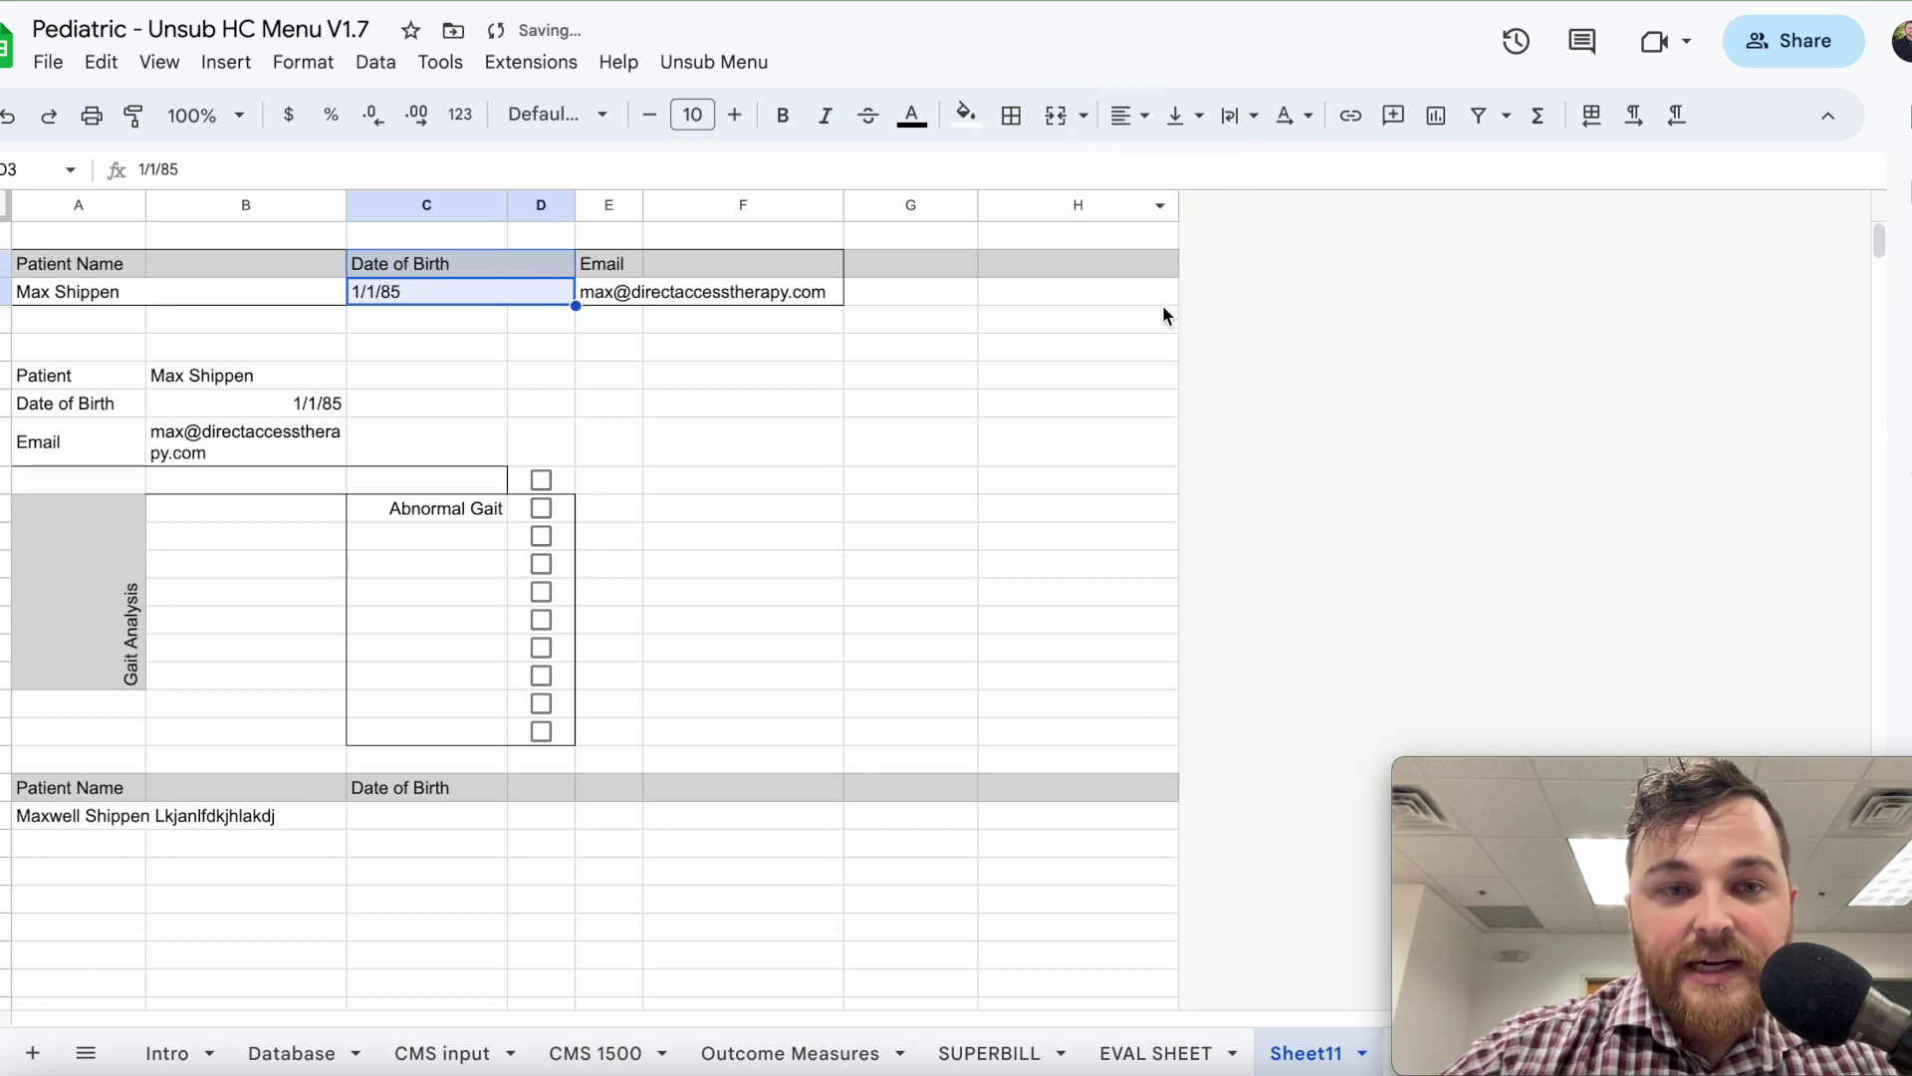
left_click(1171, 450)
left_click(152, 263)
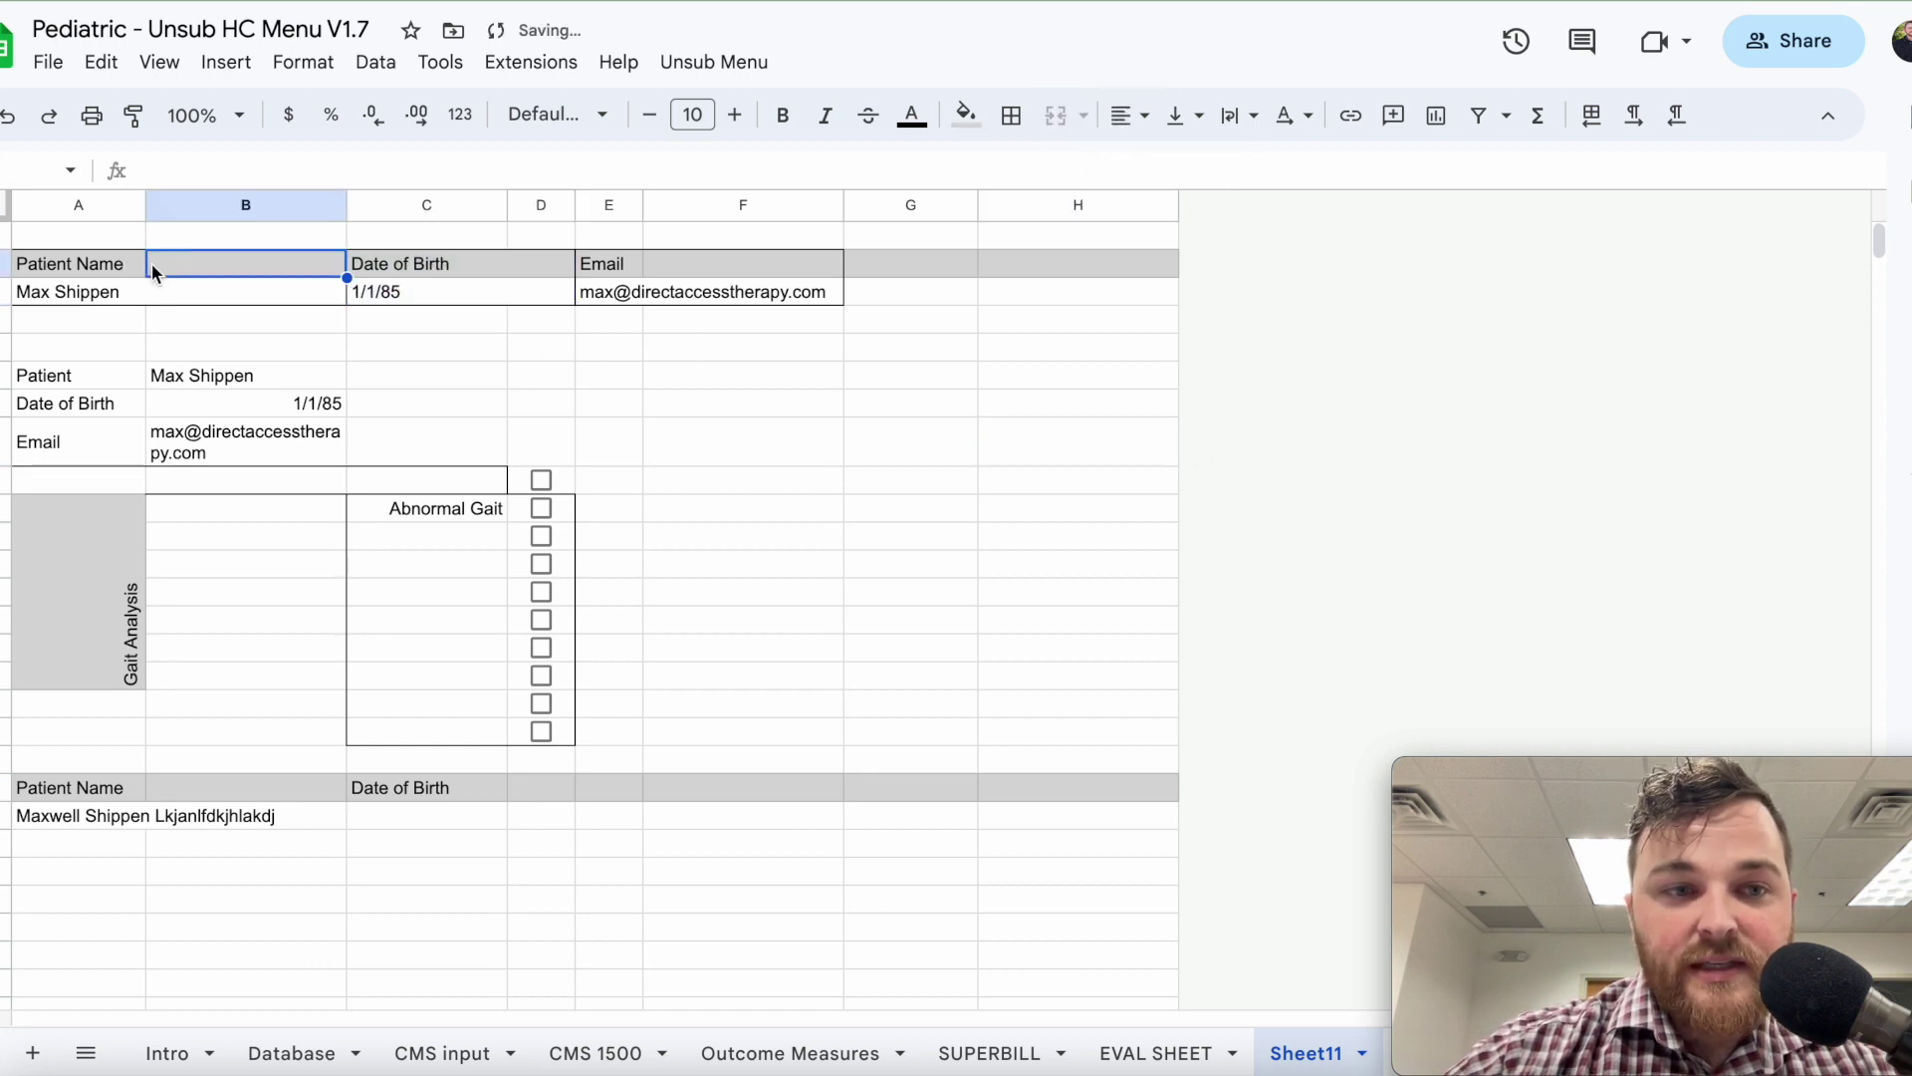
left_click(1095, 263, "shift")
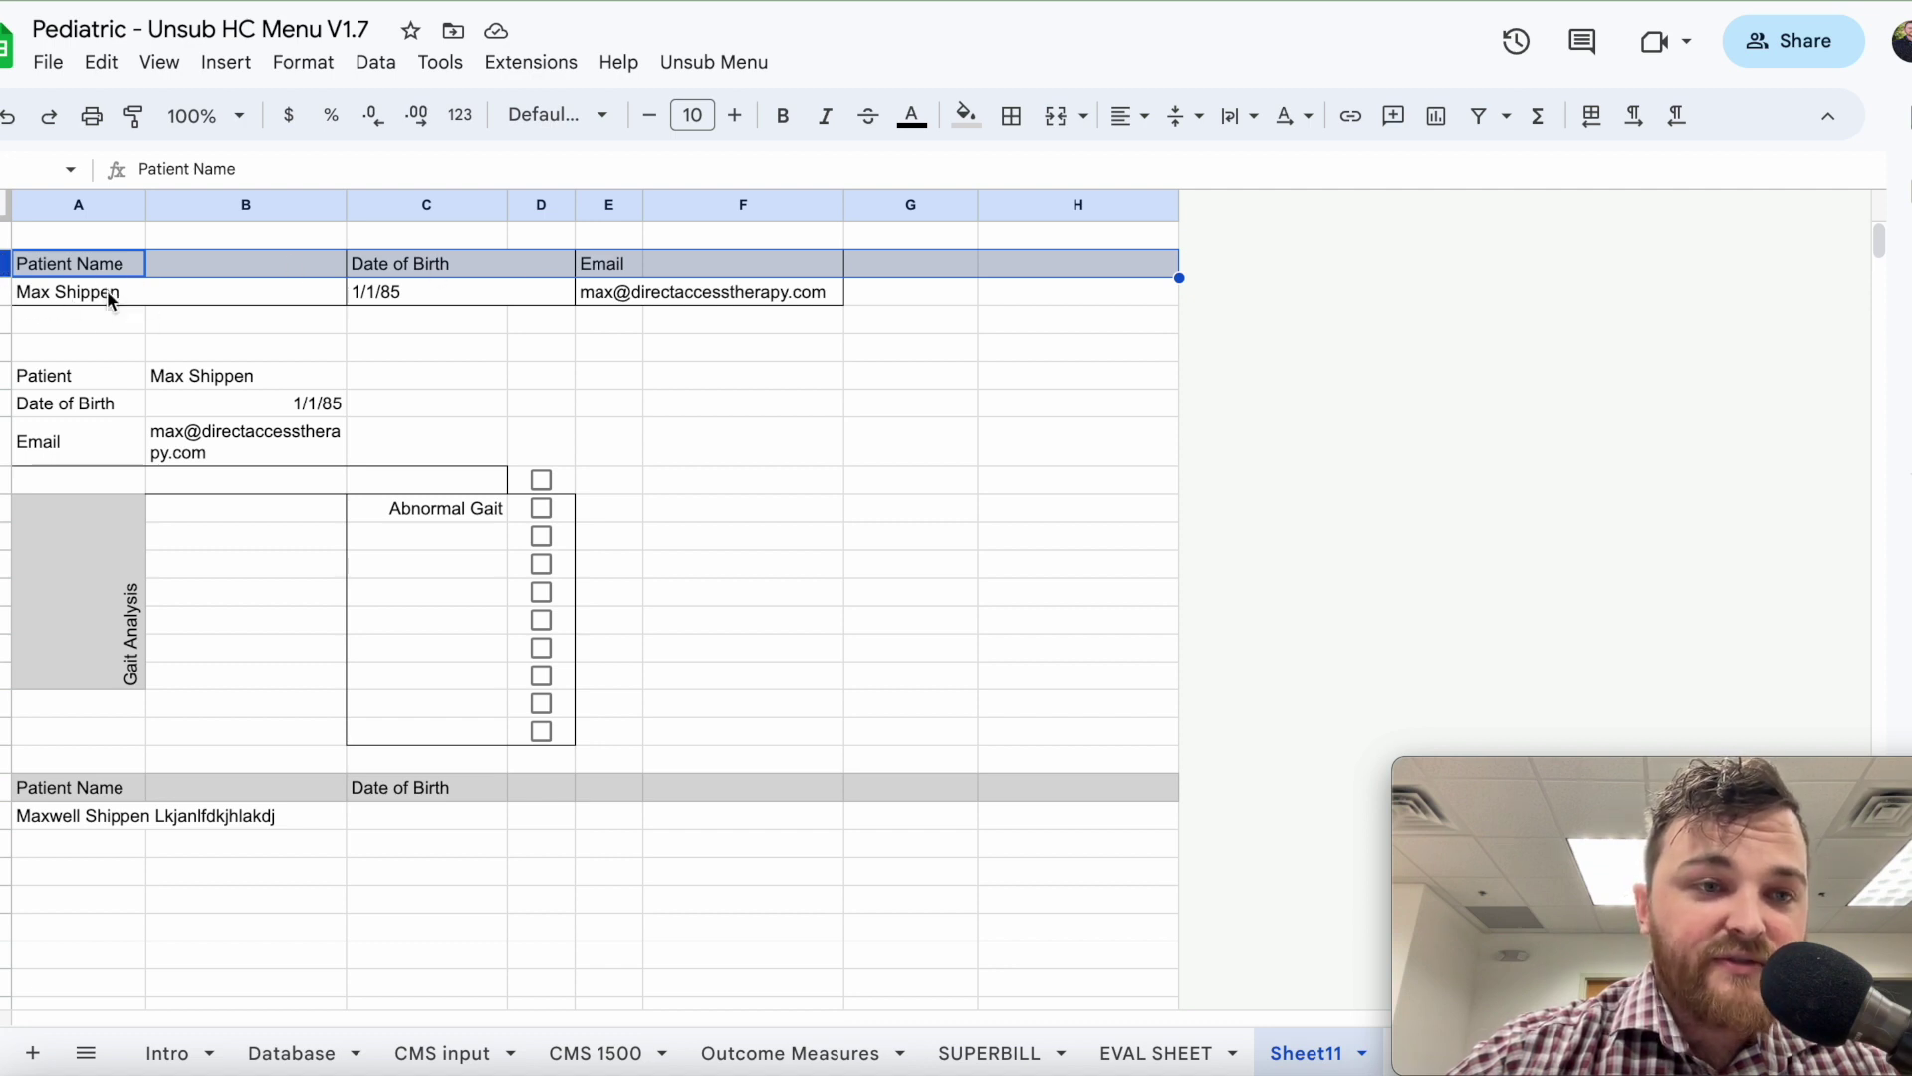
Apply center alignment to the merged Date of Birth header and 1/1/85 date cells in C–D.
left_click(164, 293)
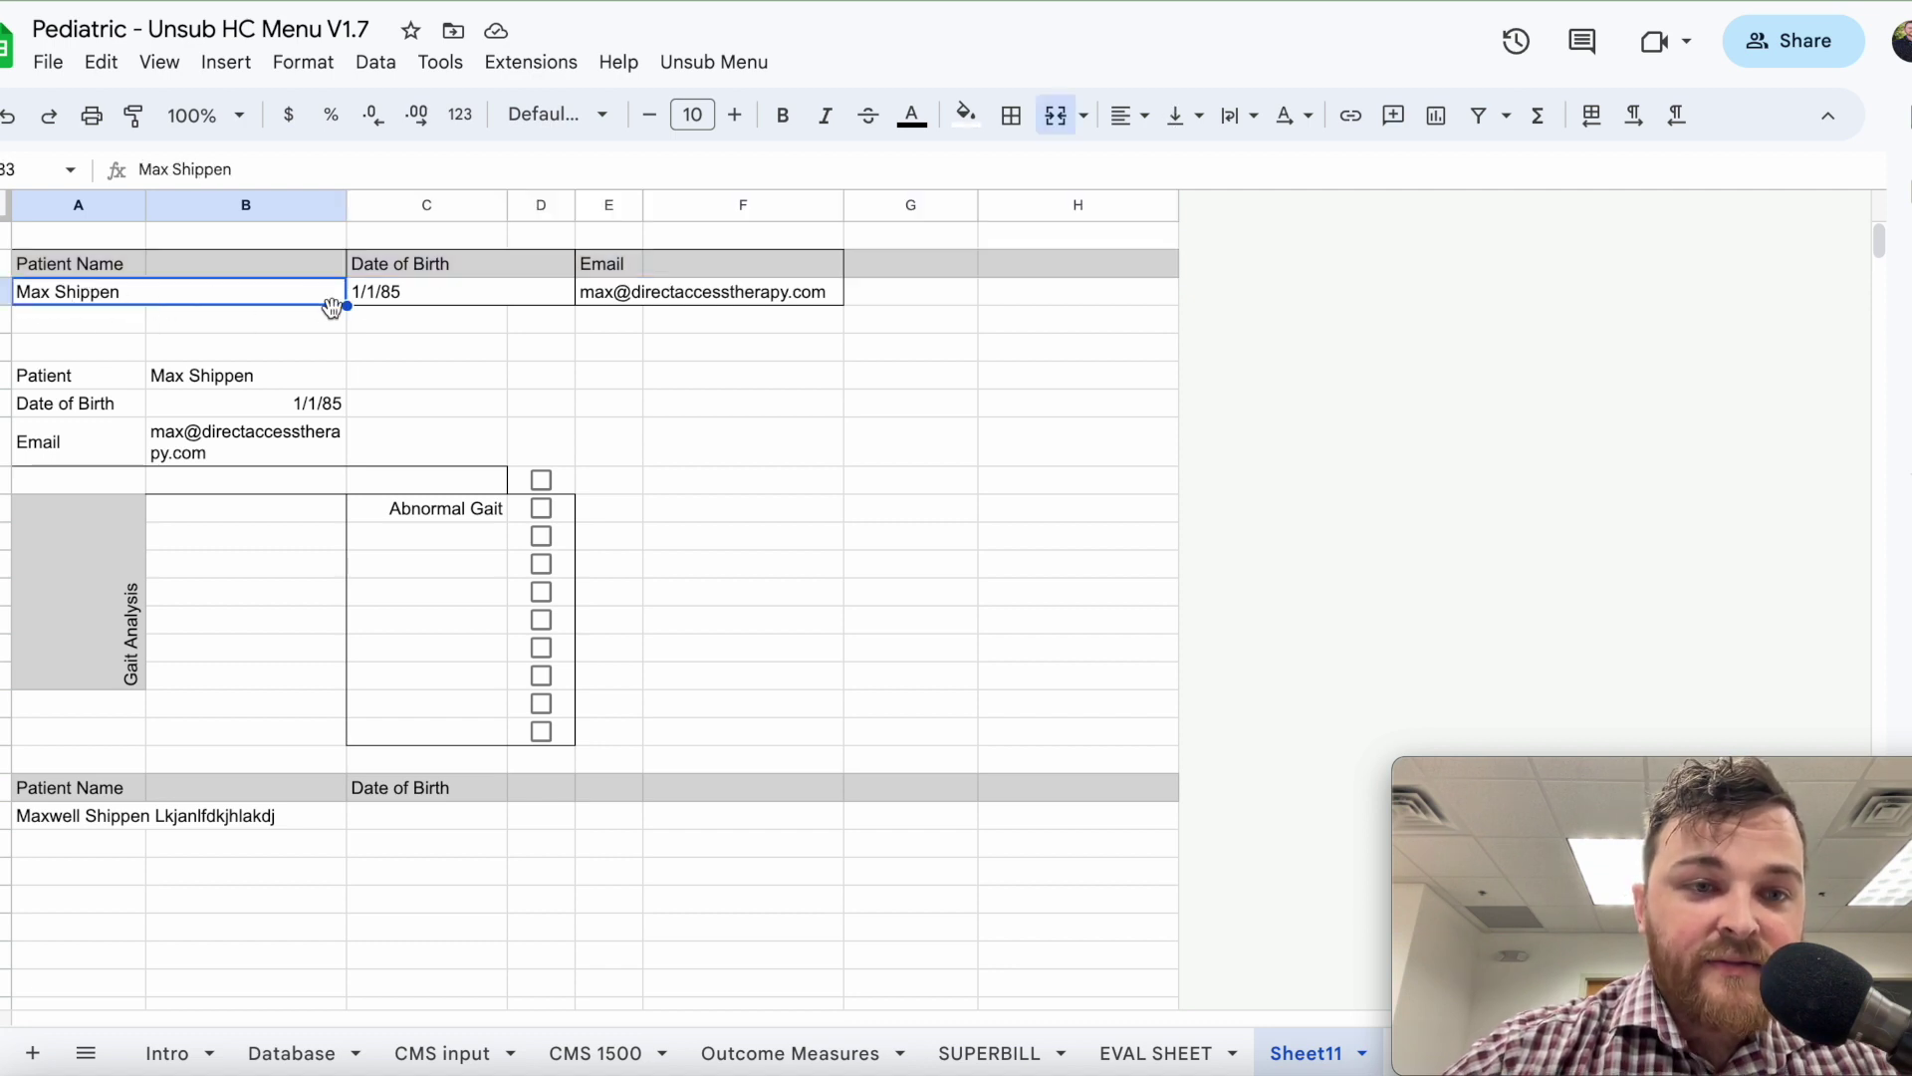
left_click(439, 297)
left_click_drag(439, 271, 444, 269)
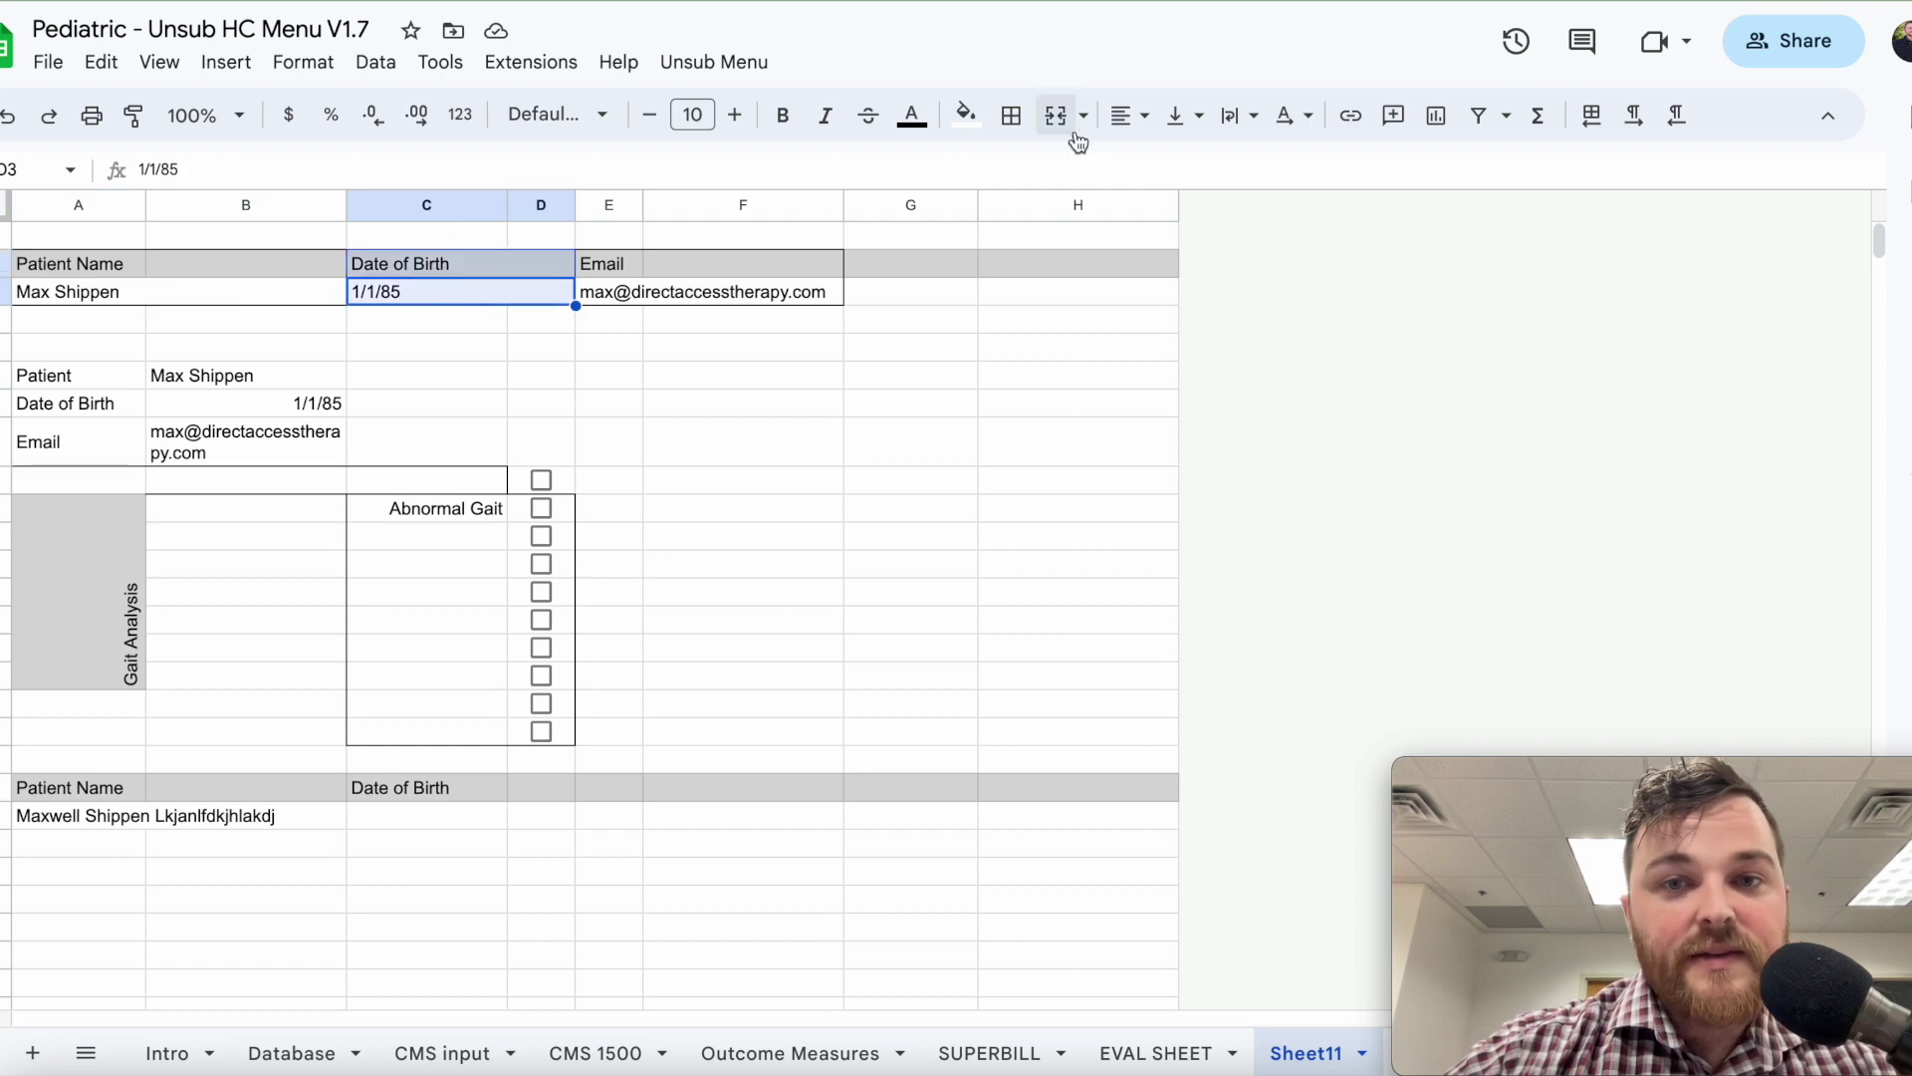
left_click(1128, 116)
left_click(1175, 167)
left_click(1046, 538)
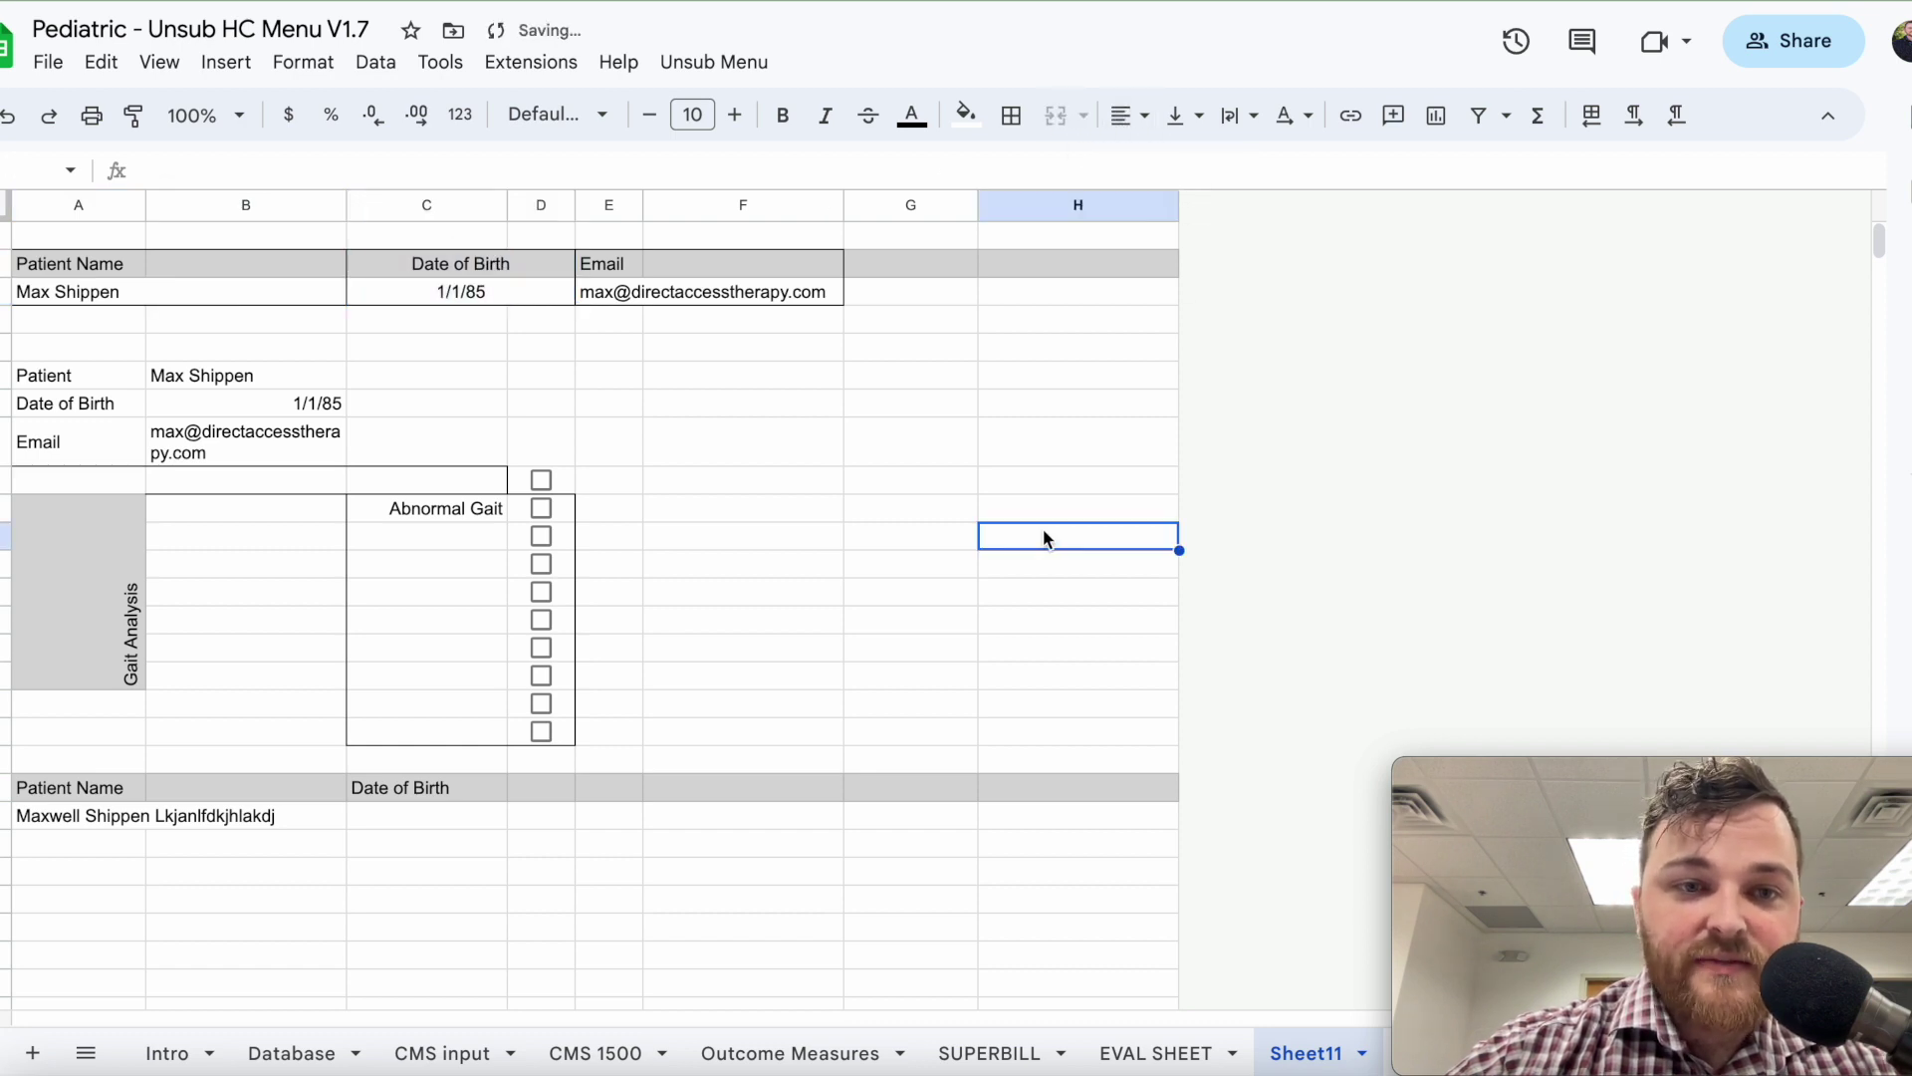
Select the Email value cell, the cell under the lower Date of Birth header, and a column F cell.
left_click(697, 291)
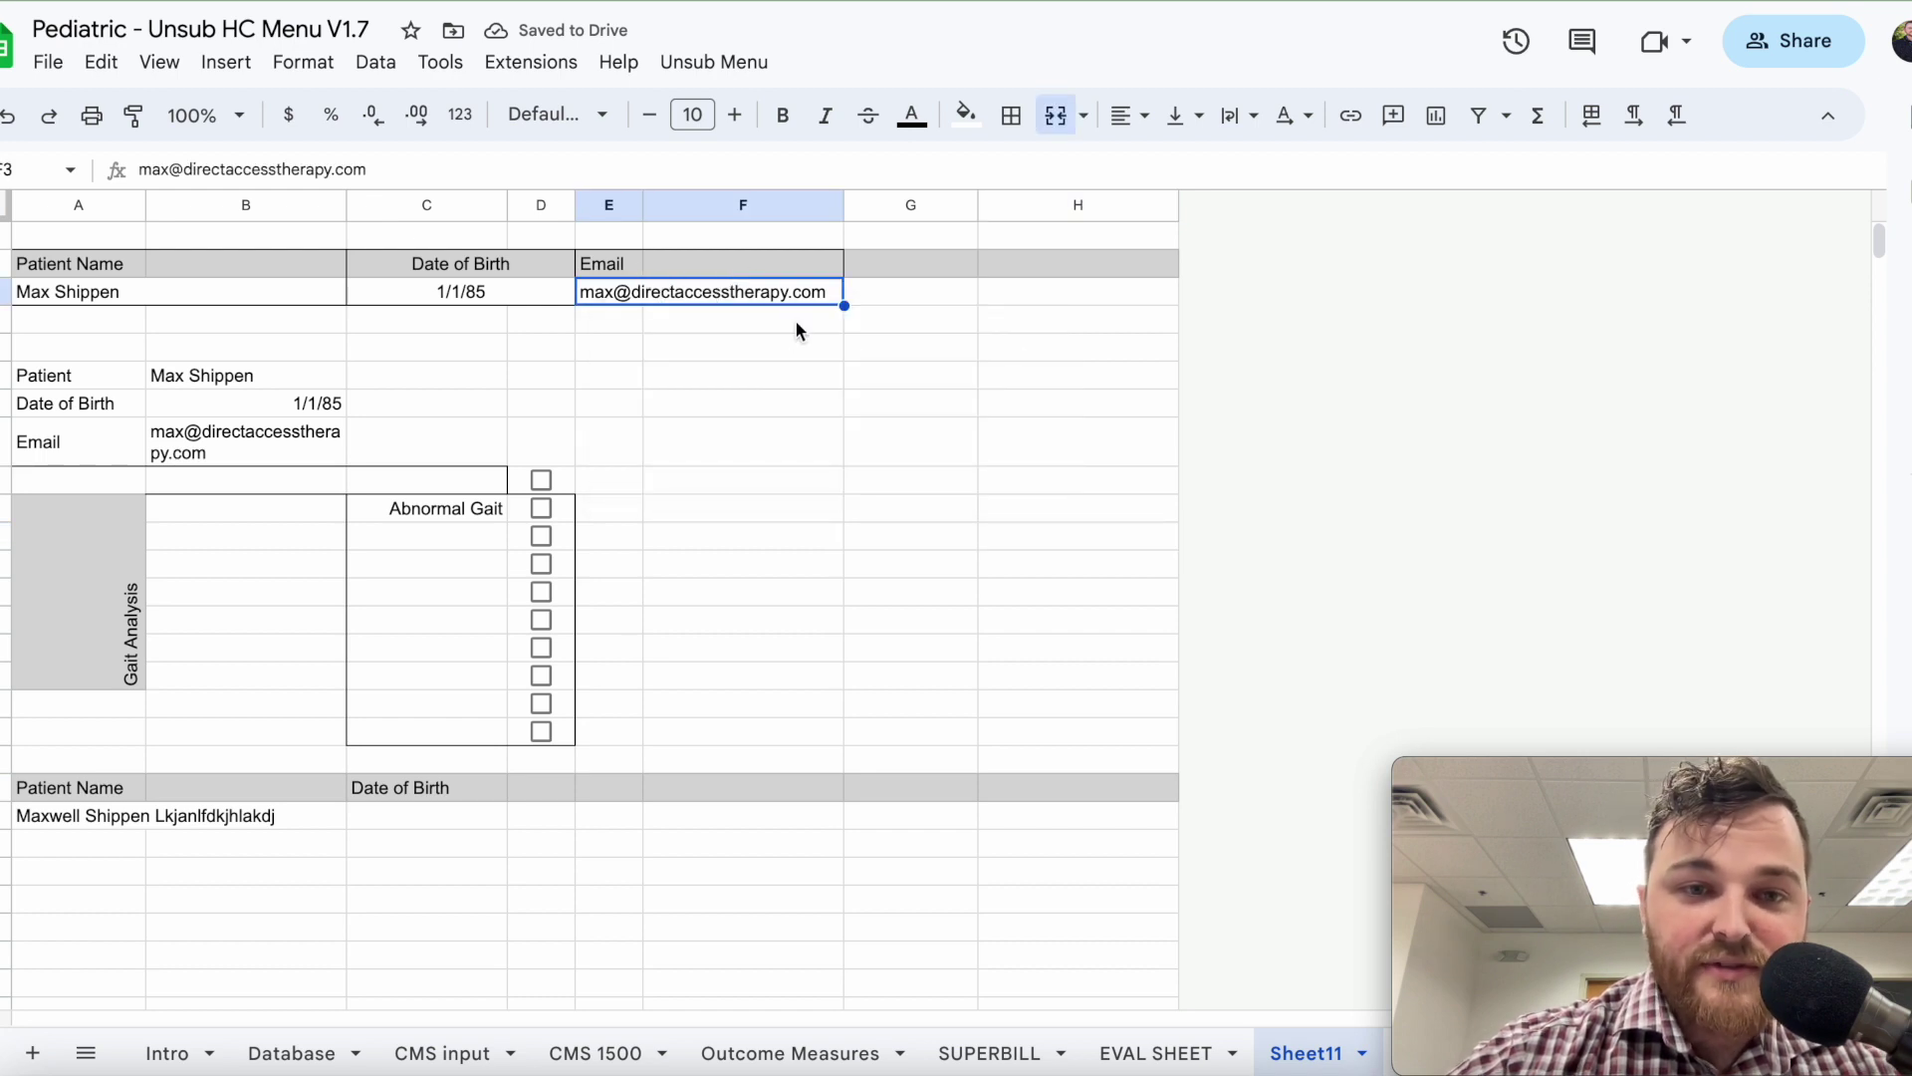
left_click(785, 439)
left_click(581, 870)
left_click(483, 819)
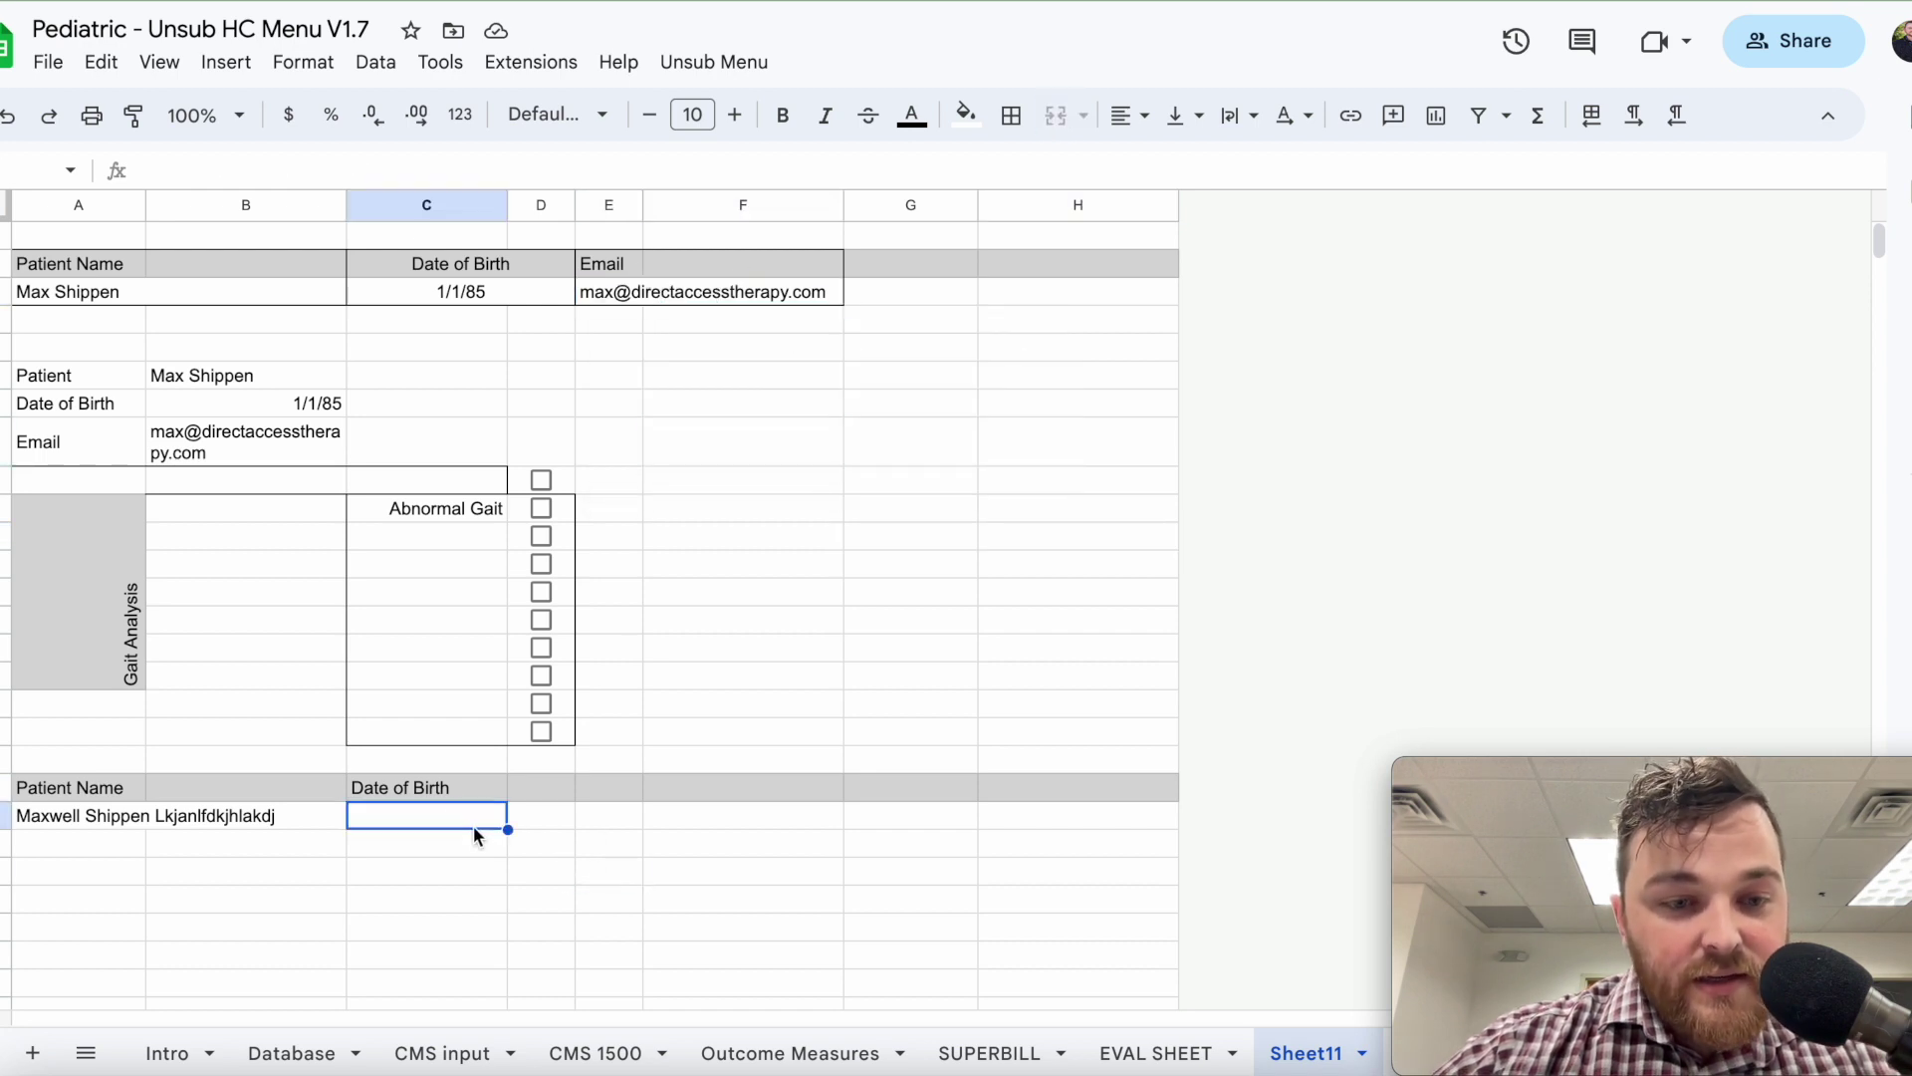
left_click(682, 719)
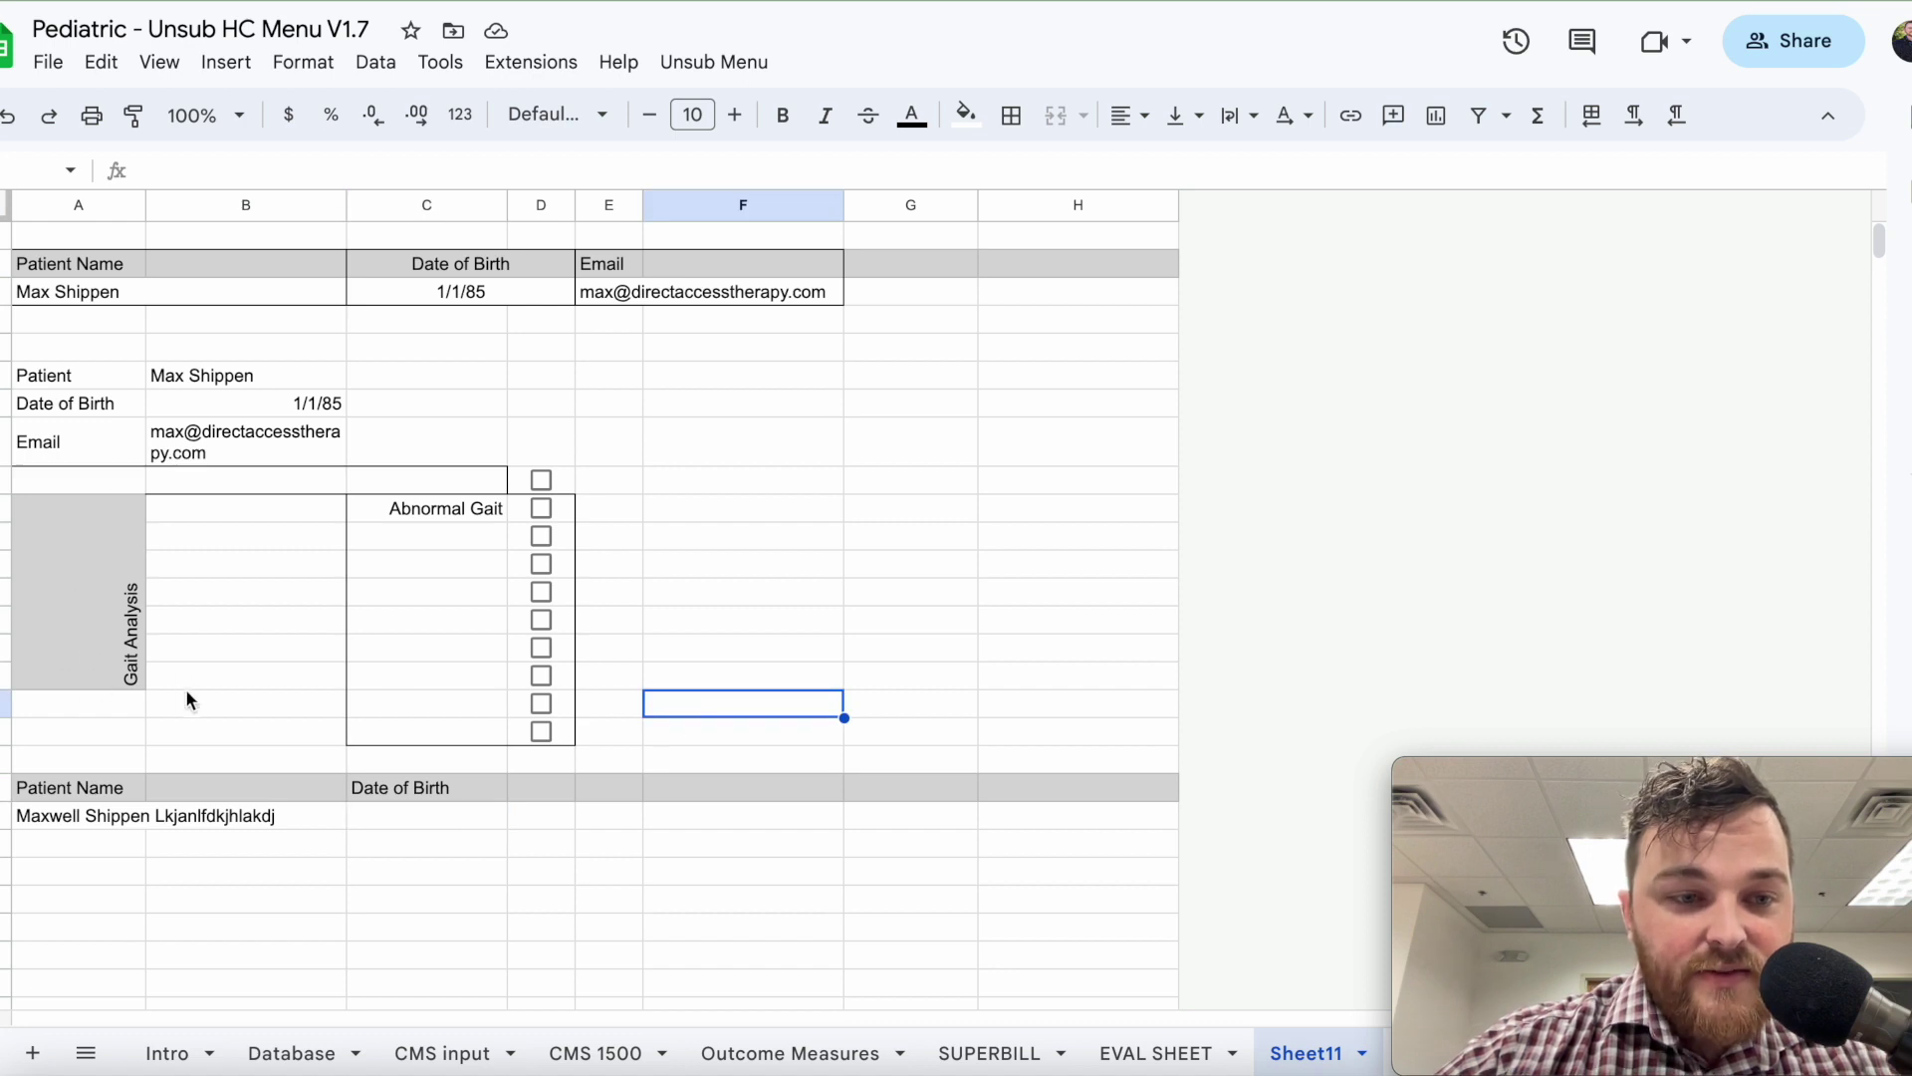
Select the combined E–F range beside the checkbox column (E11:F19).
left_click_drag(721, 649, 719, 543)
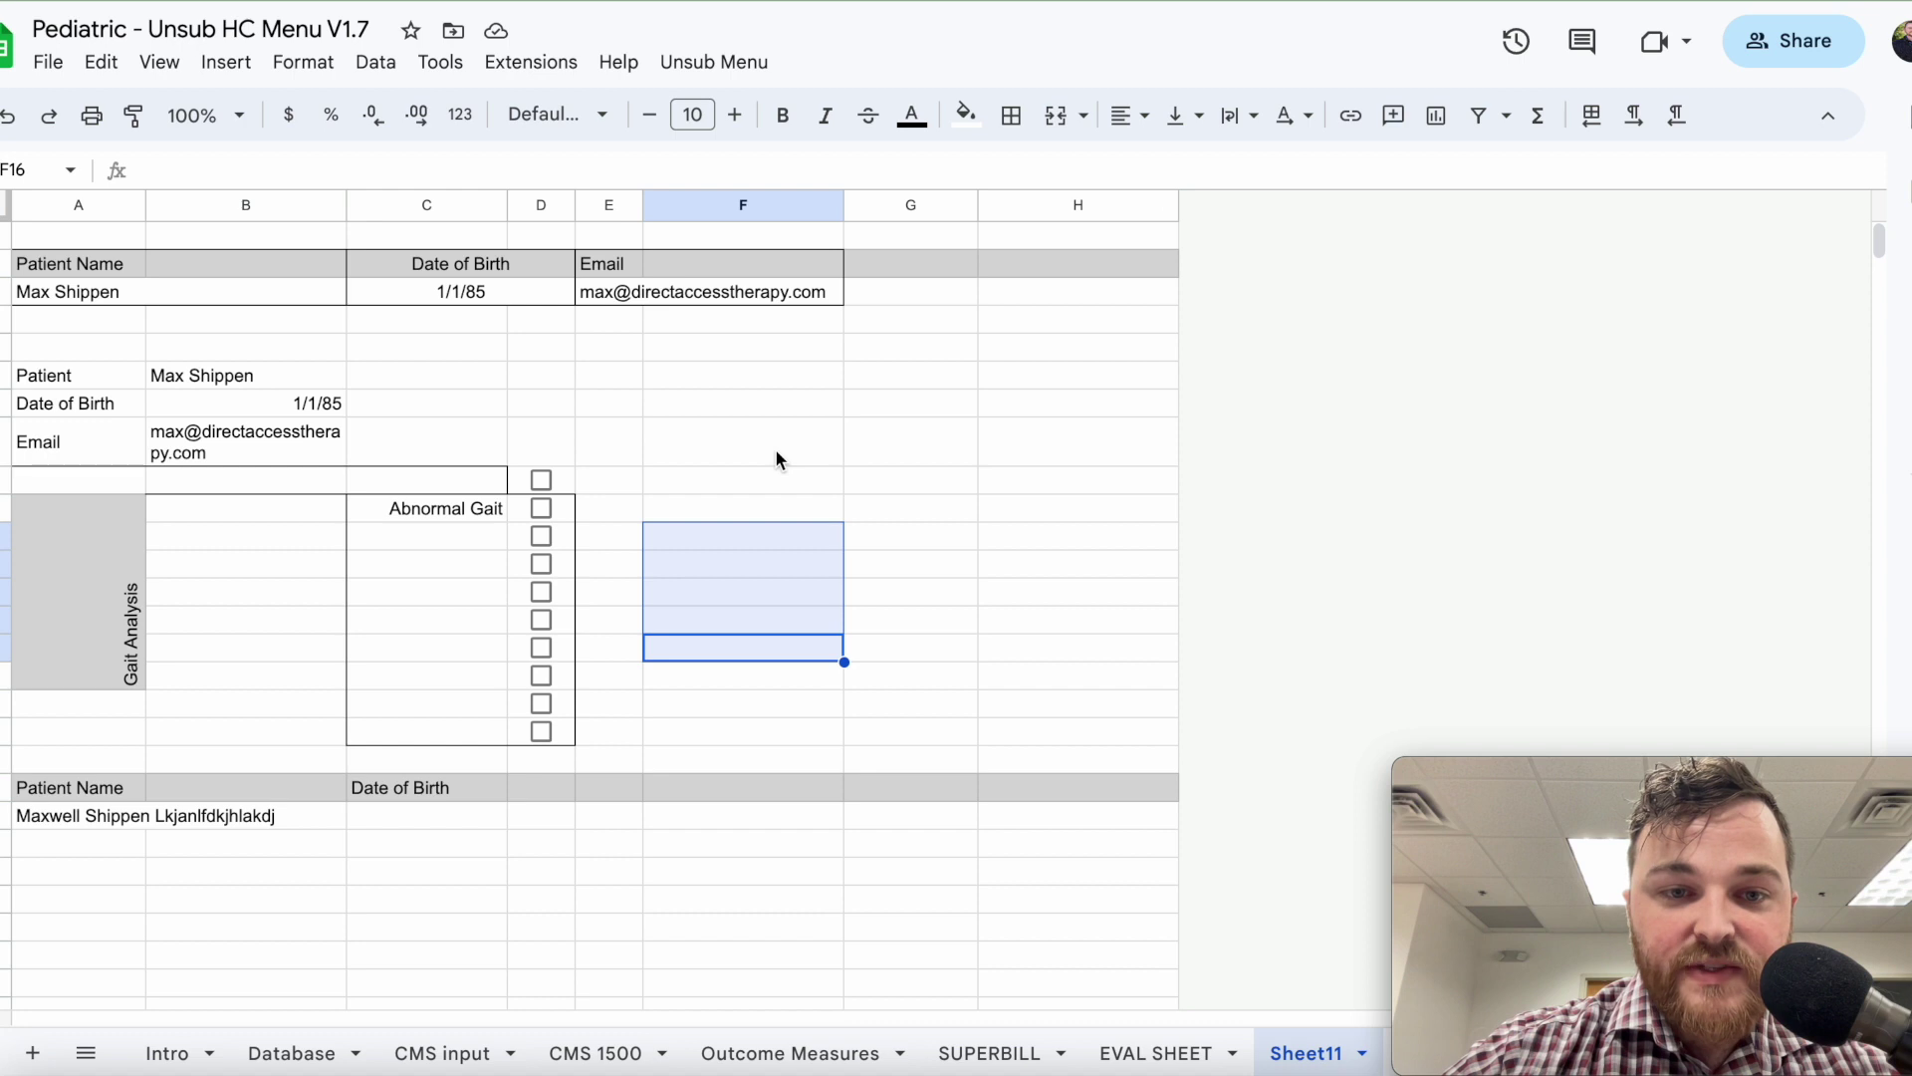
left_click_drag(618, 737, 618, 492)
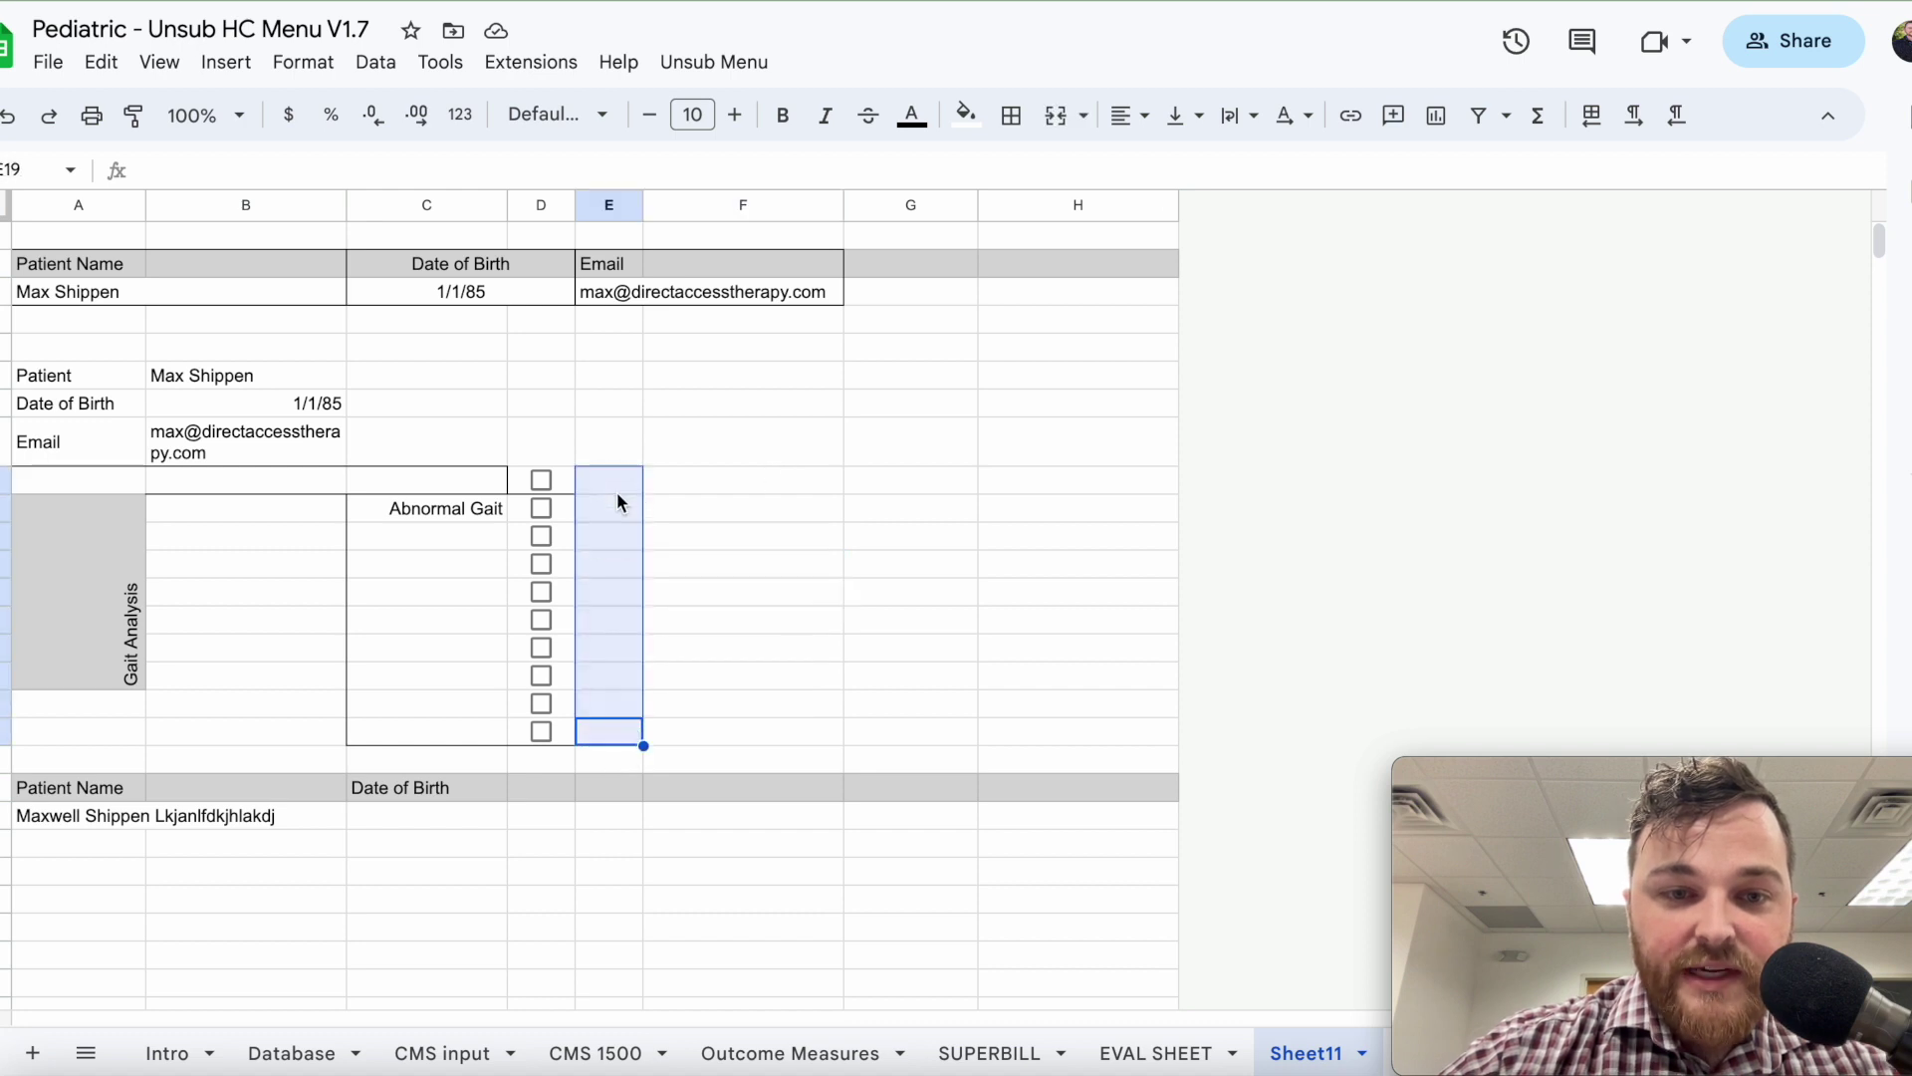
left_click(1091, 117)
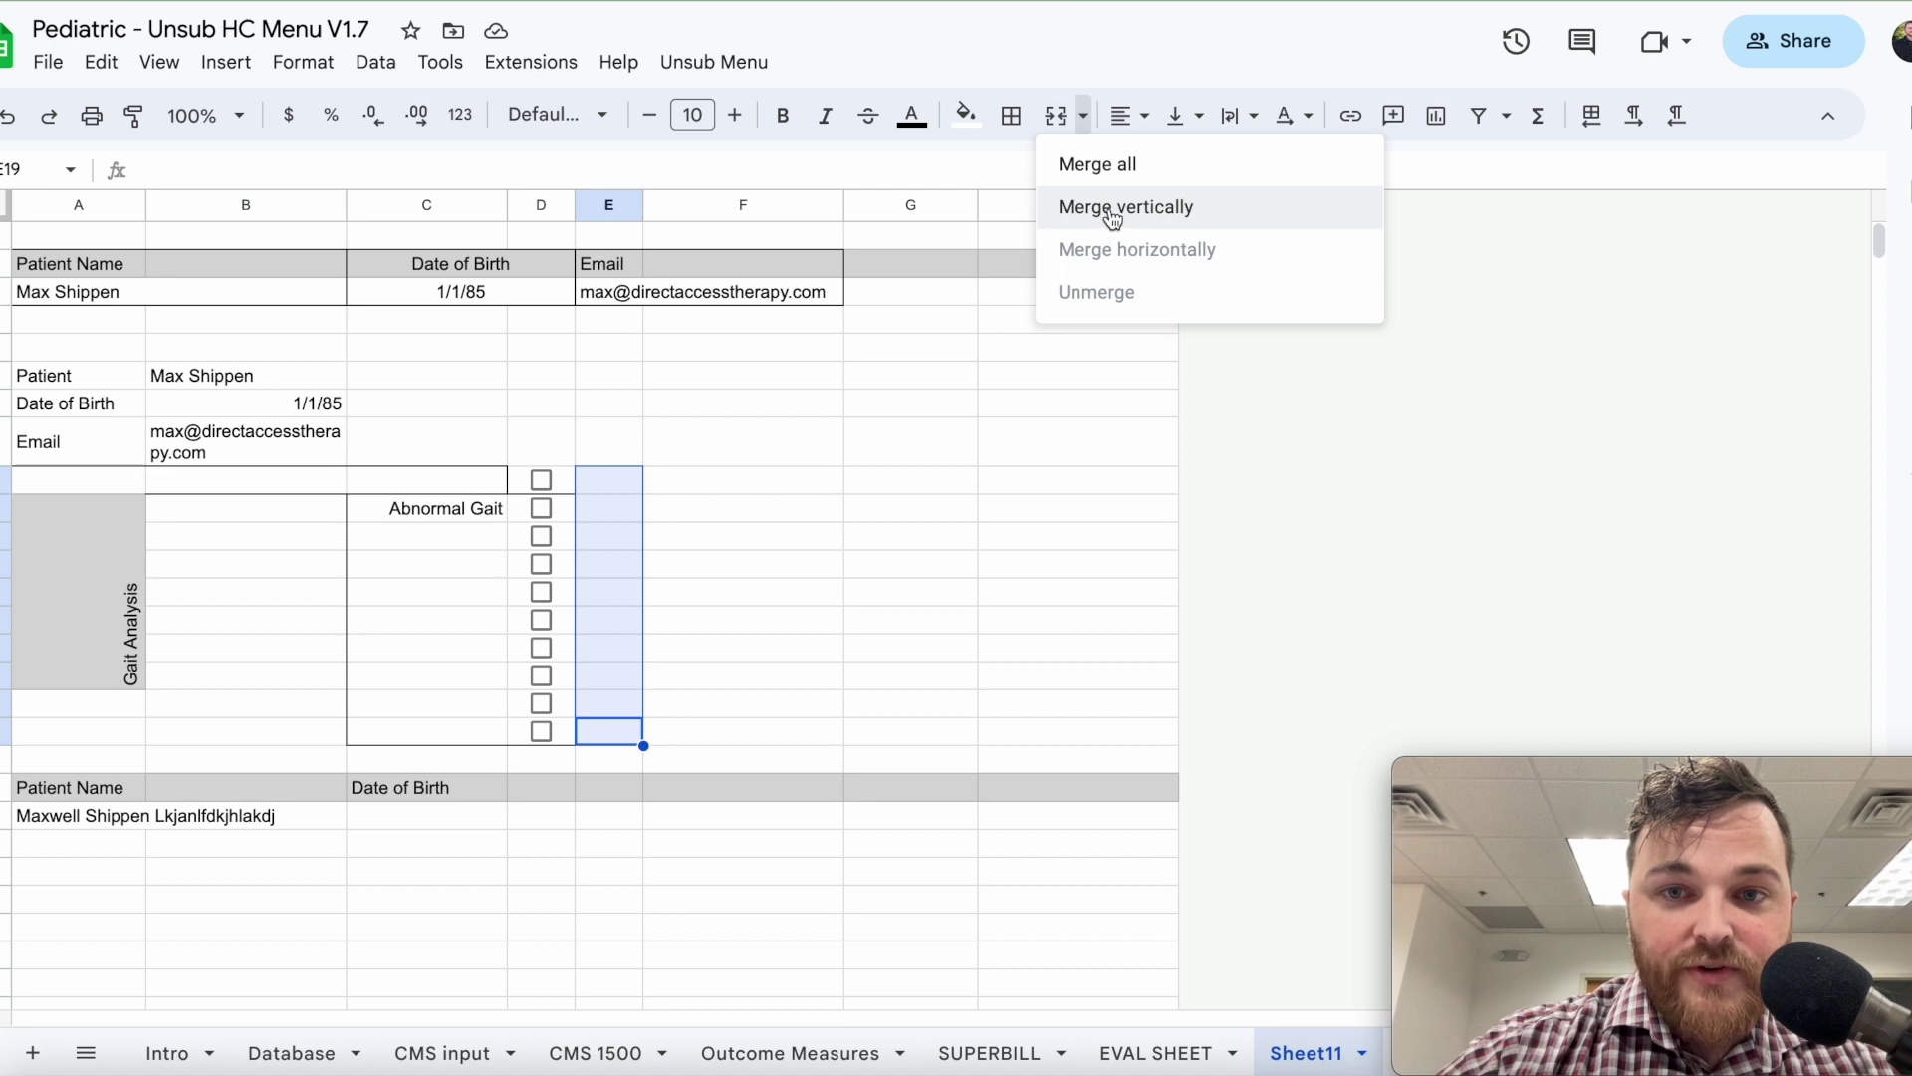
left_click(751, 645)
left_click_drag(628, 735, 708, 498)
left_click(1056, 116)
Unmerge the E–F range, then merge columns E and F each vertically.
left_click(1088, 117)
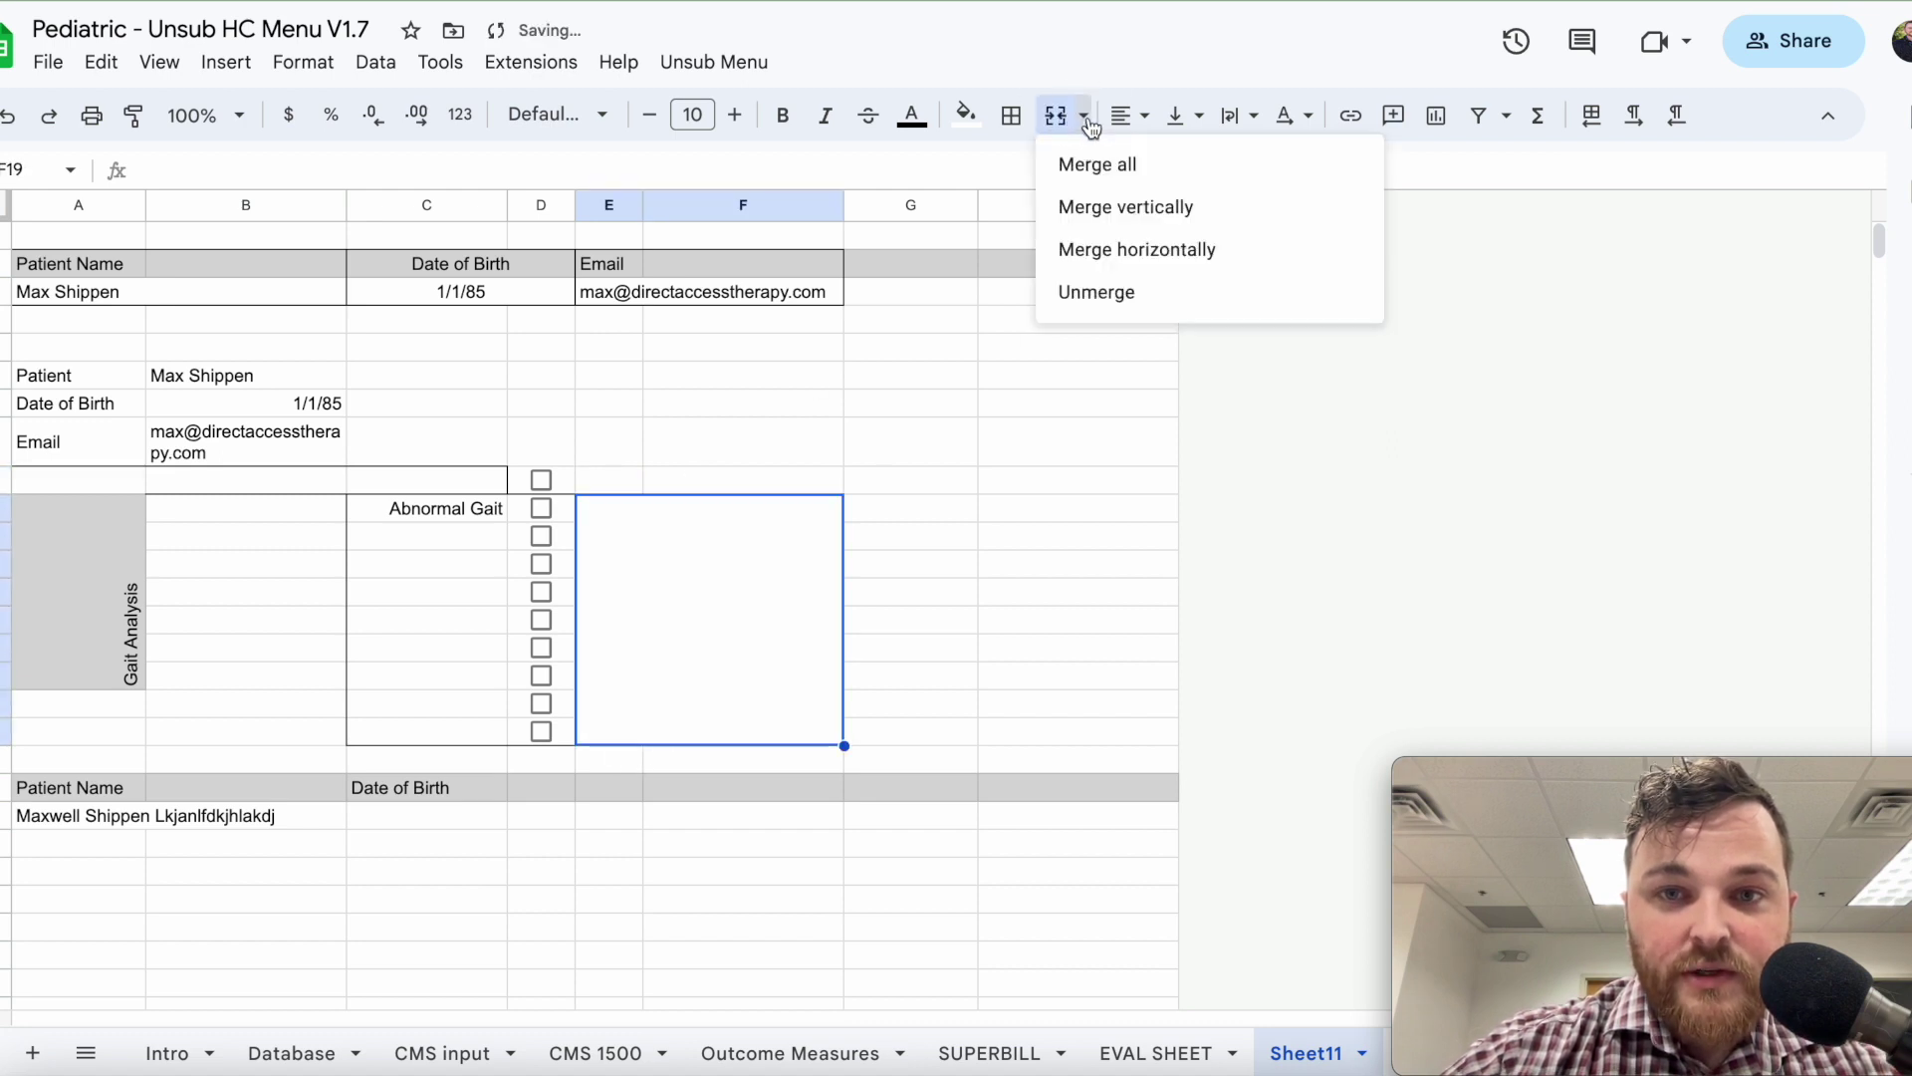
left_click(1087, 117)
left_click(1072, 116)
left_click(1084, 118)
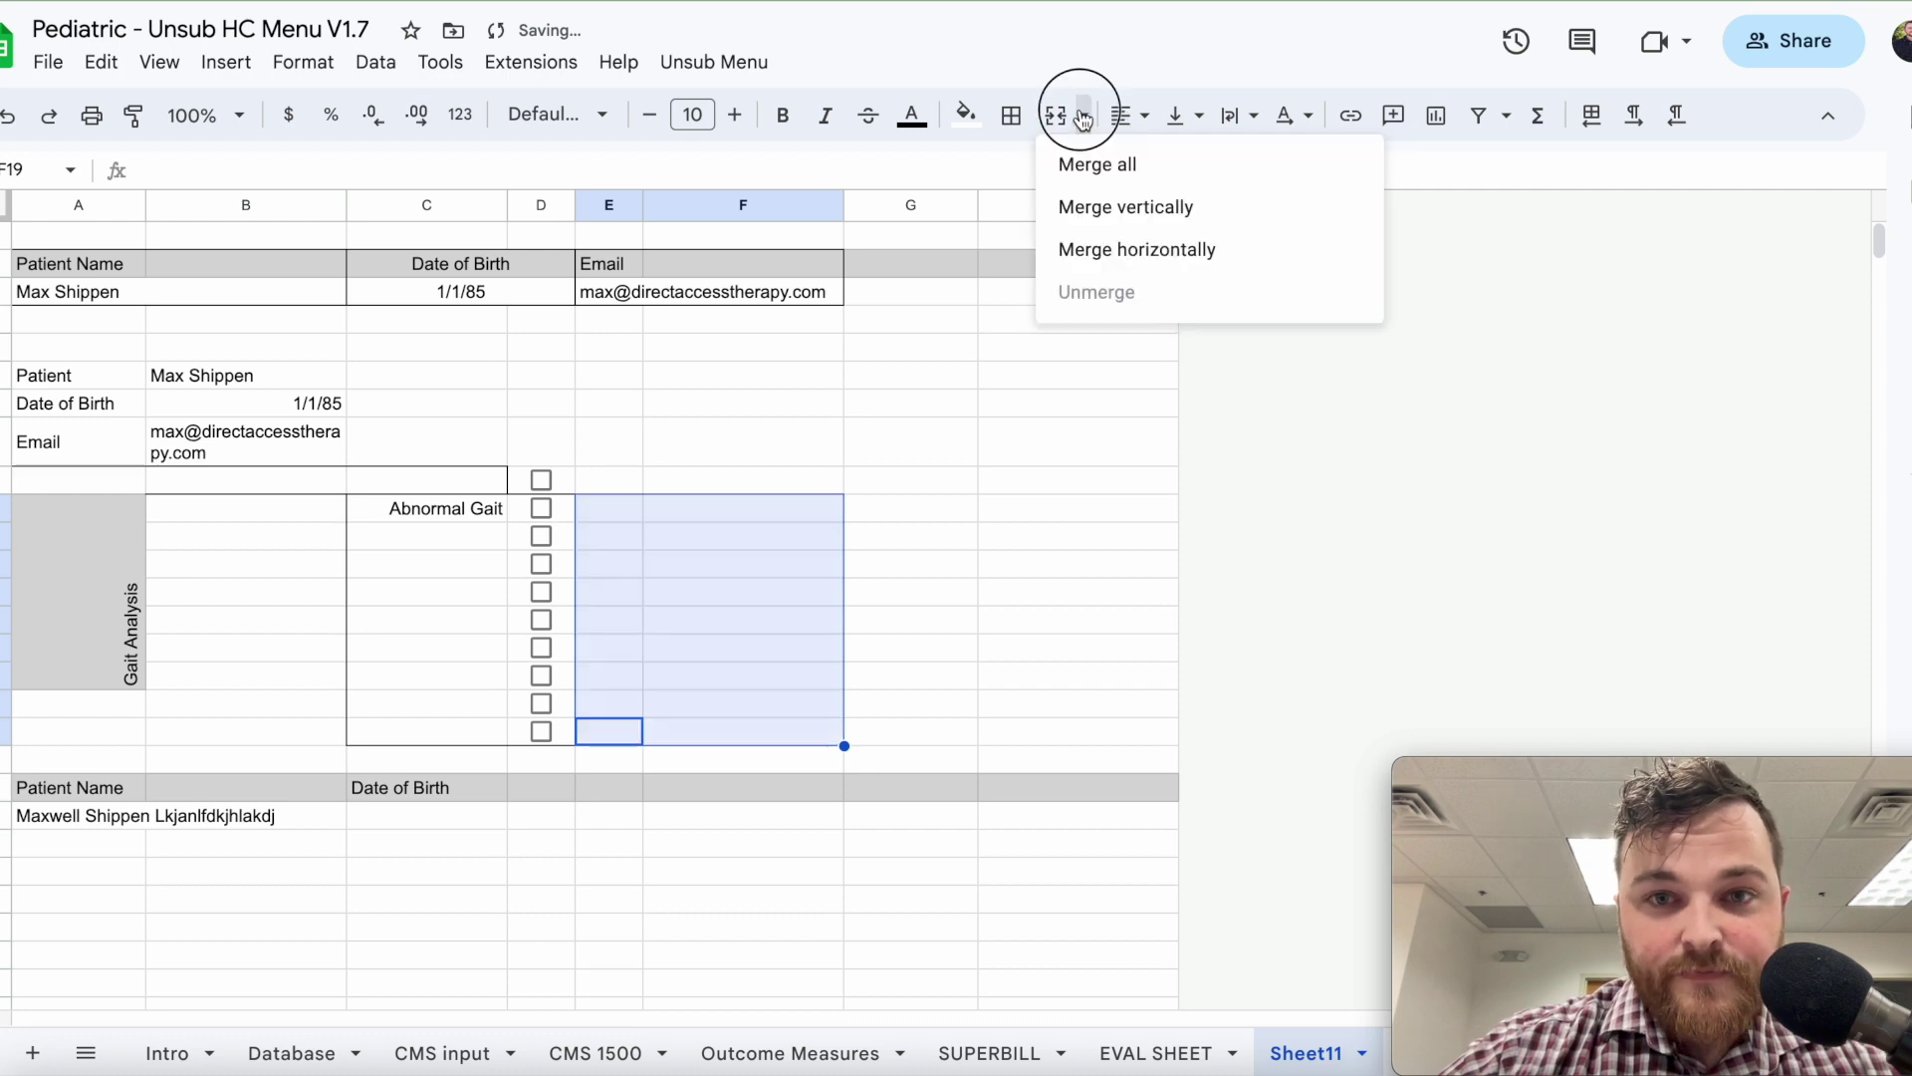
left_click(1123, 206)
left_click(915, 699)
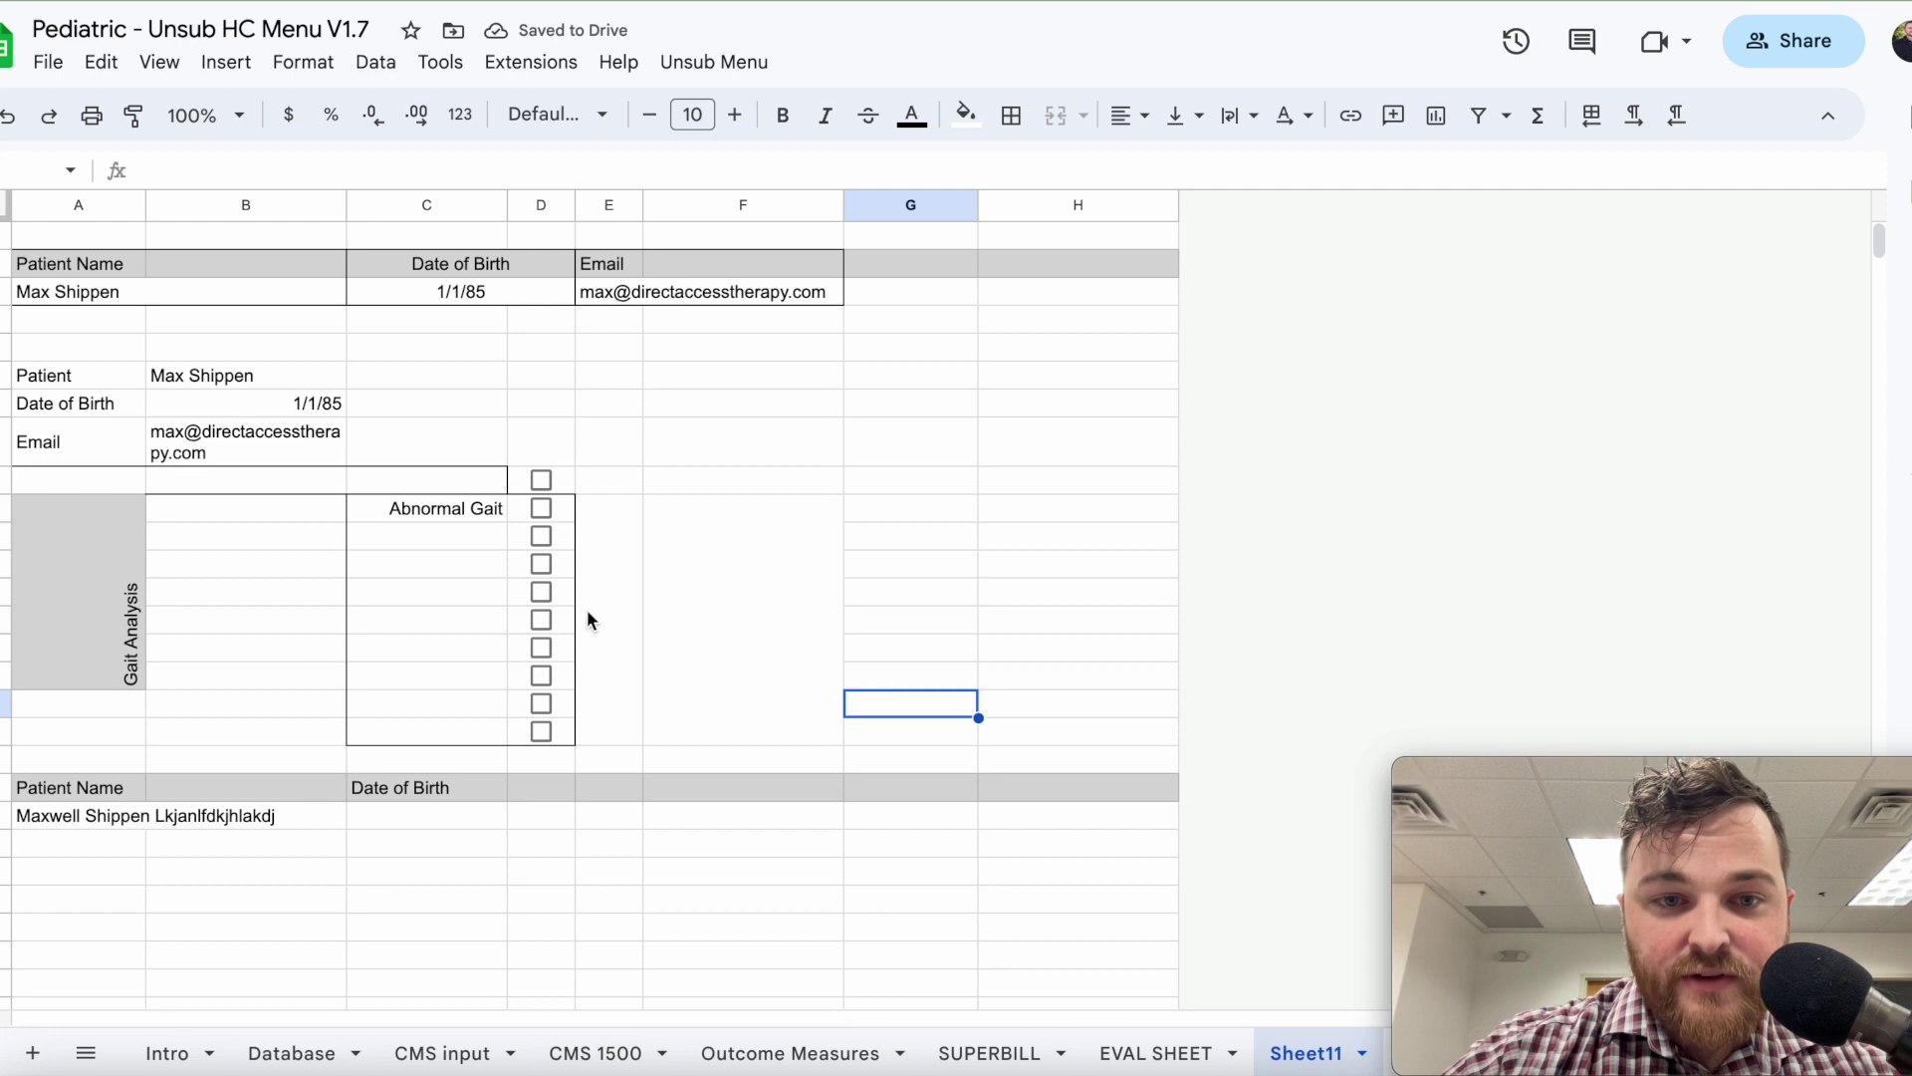
Merge column E cells E10:E19 into a single tall cell beside the ten checkboxes.
left_click_drag(675, 713, 623, 481)
left_click(803, 775)
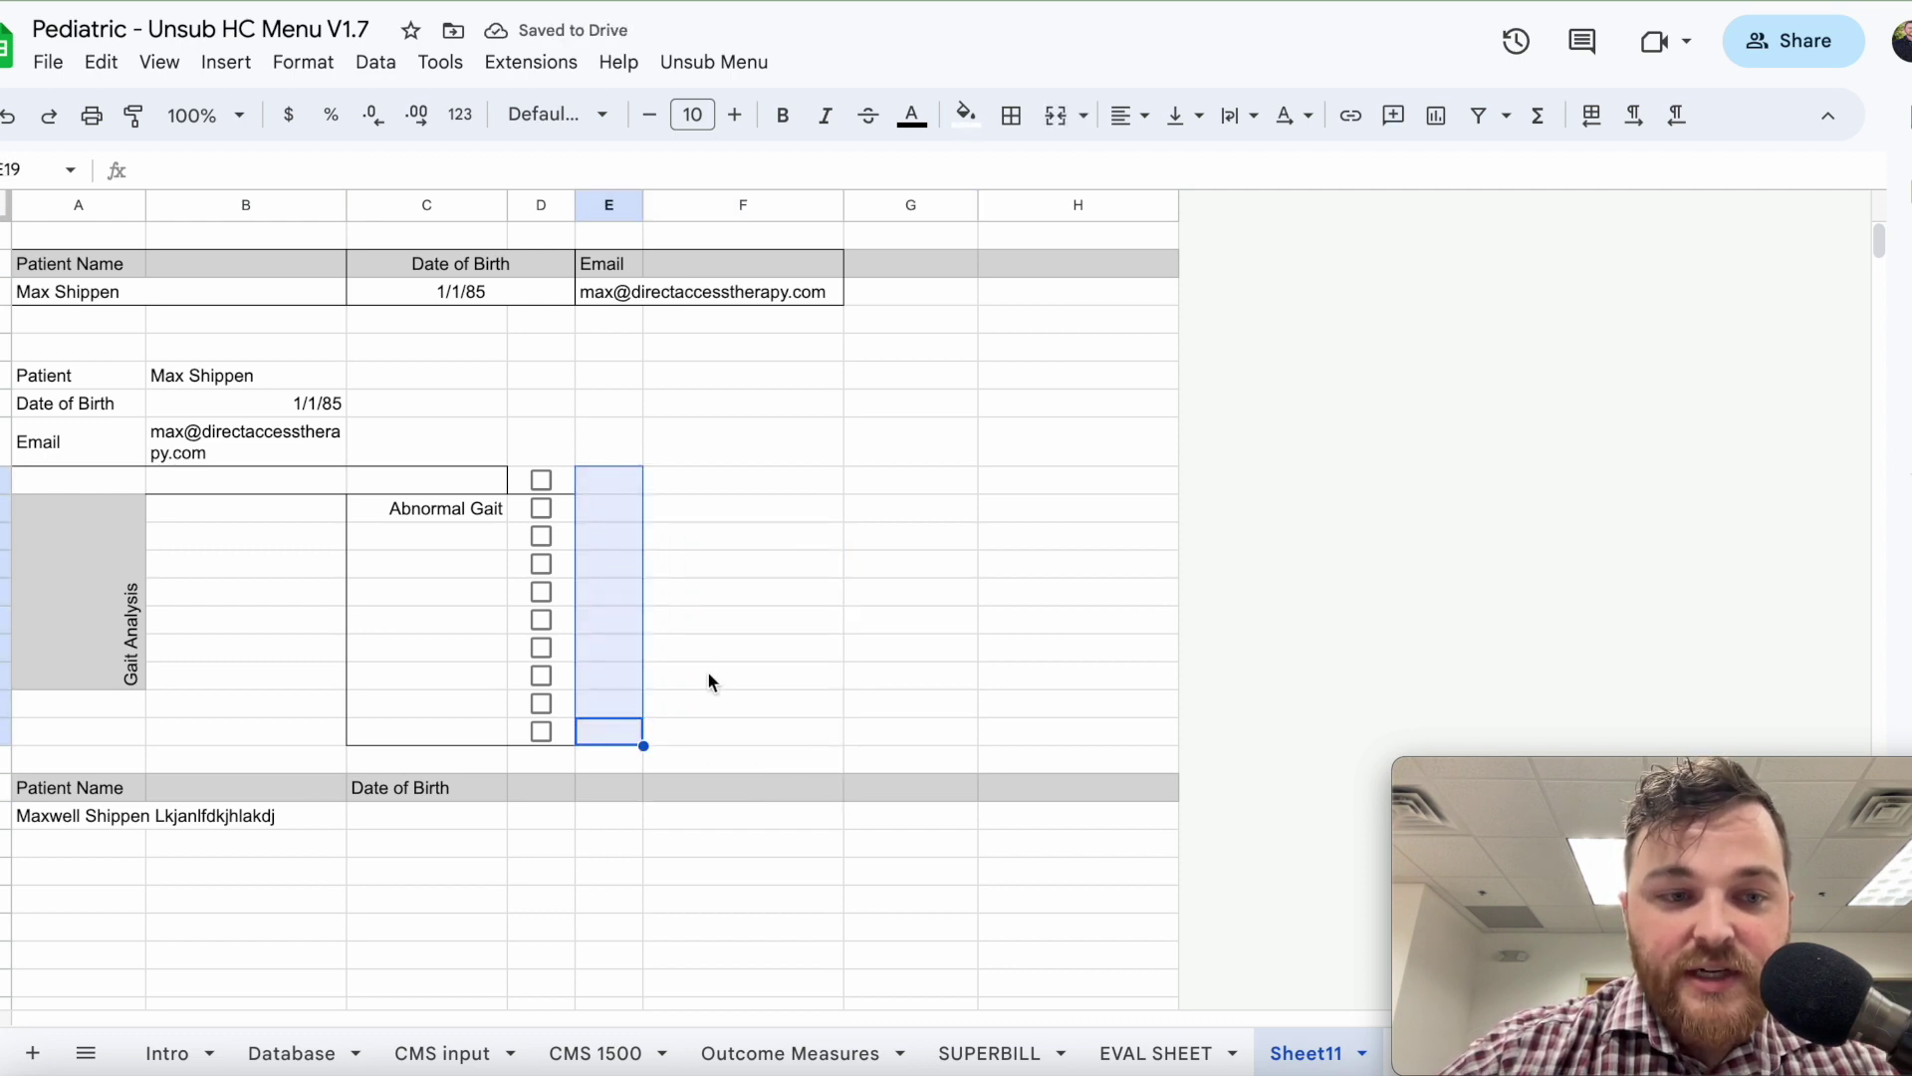
left_click(1056, 116)
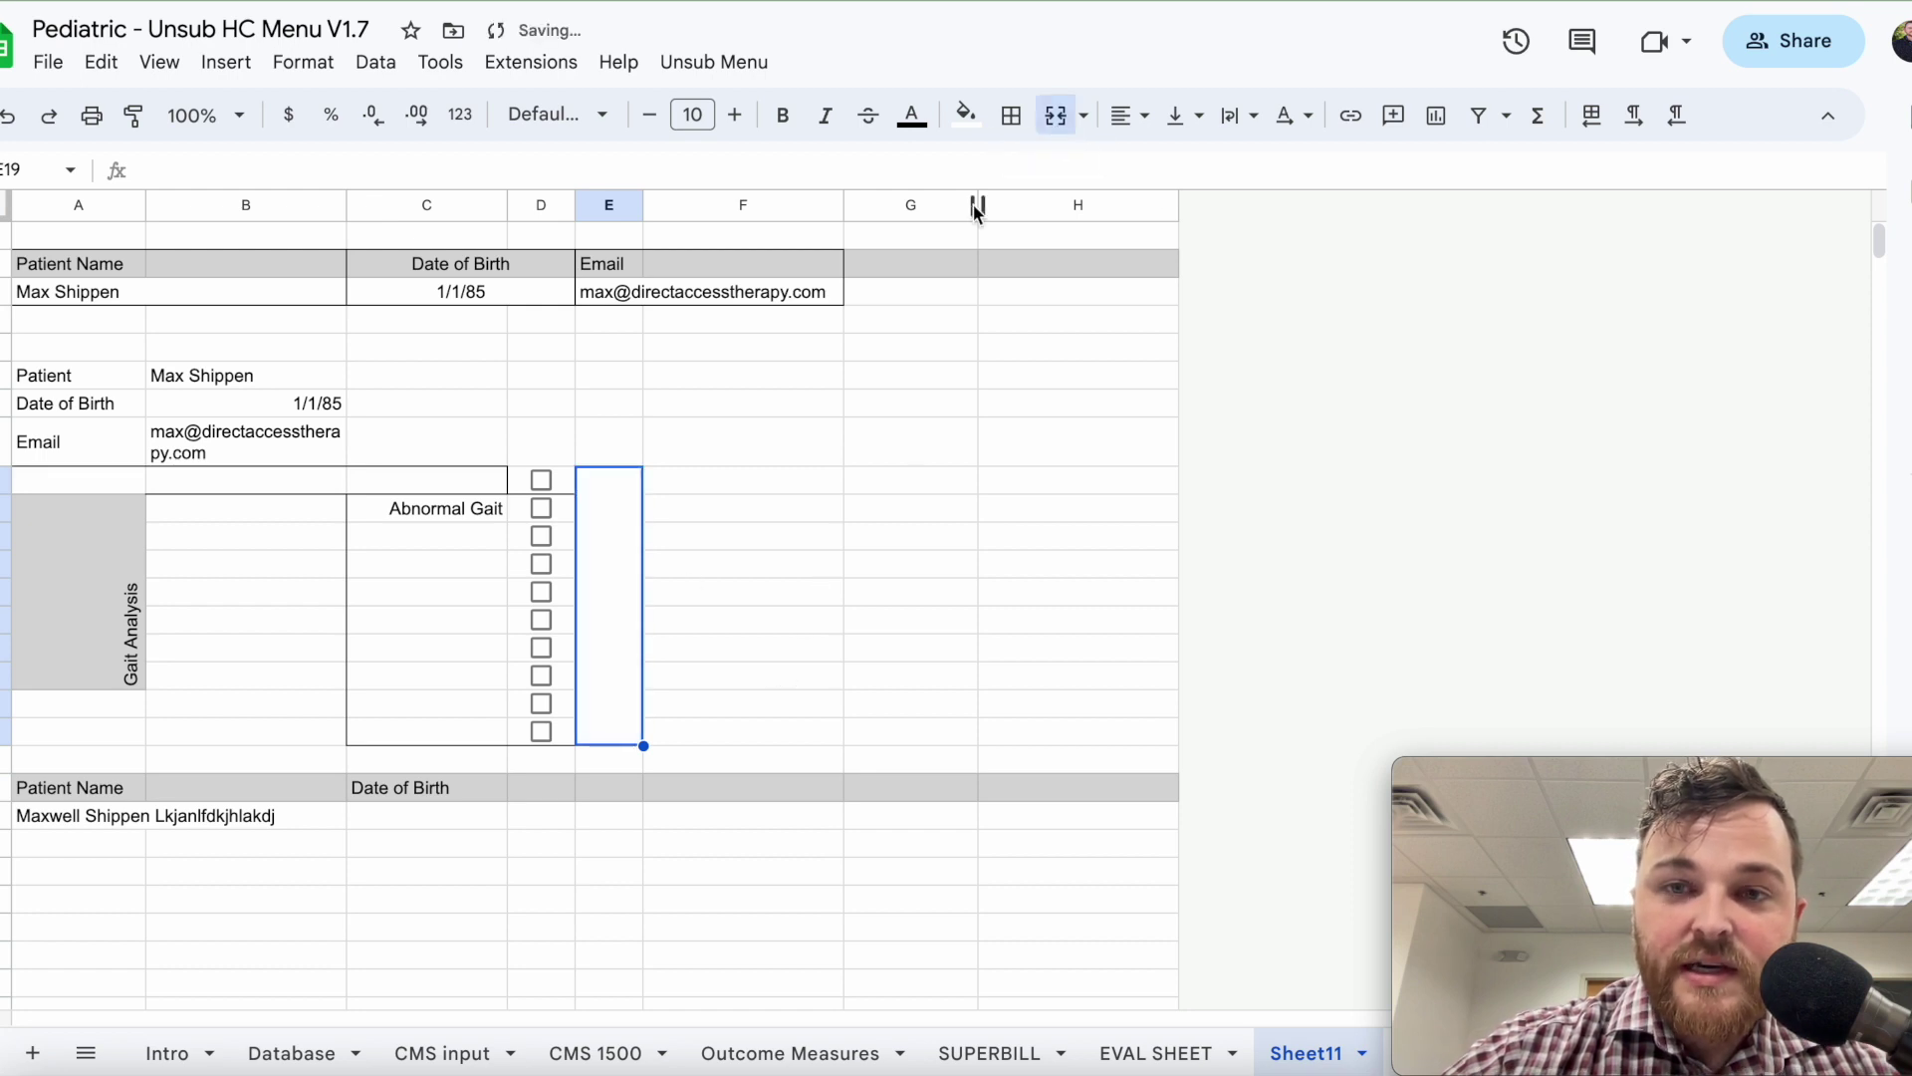
left_click(1286, 117)
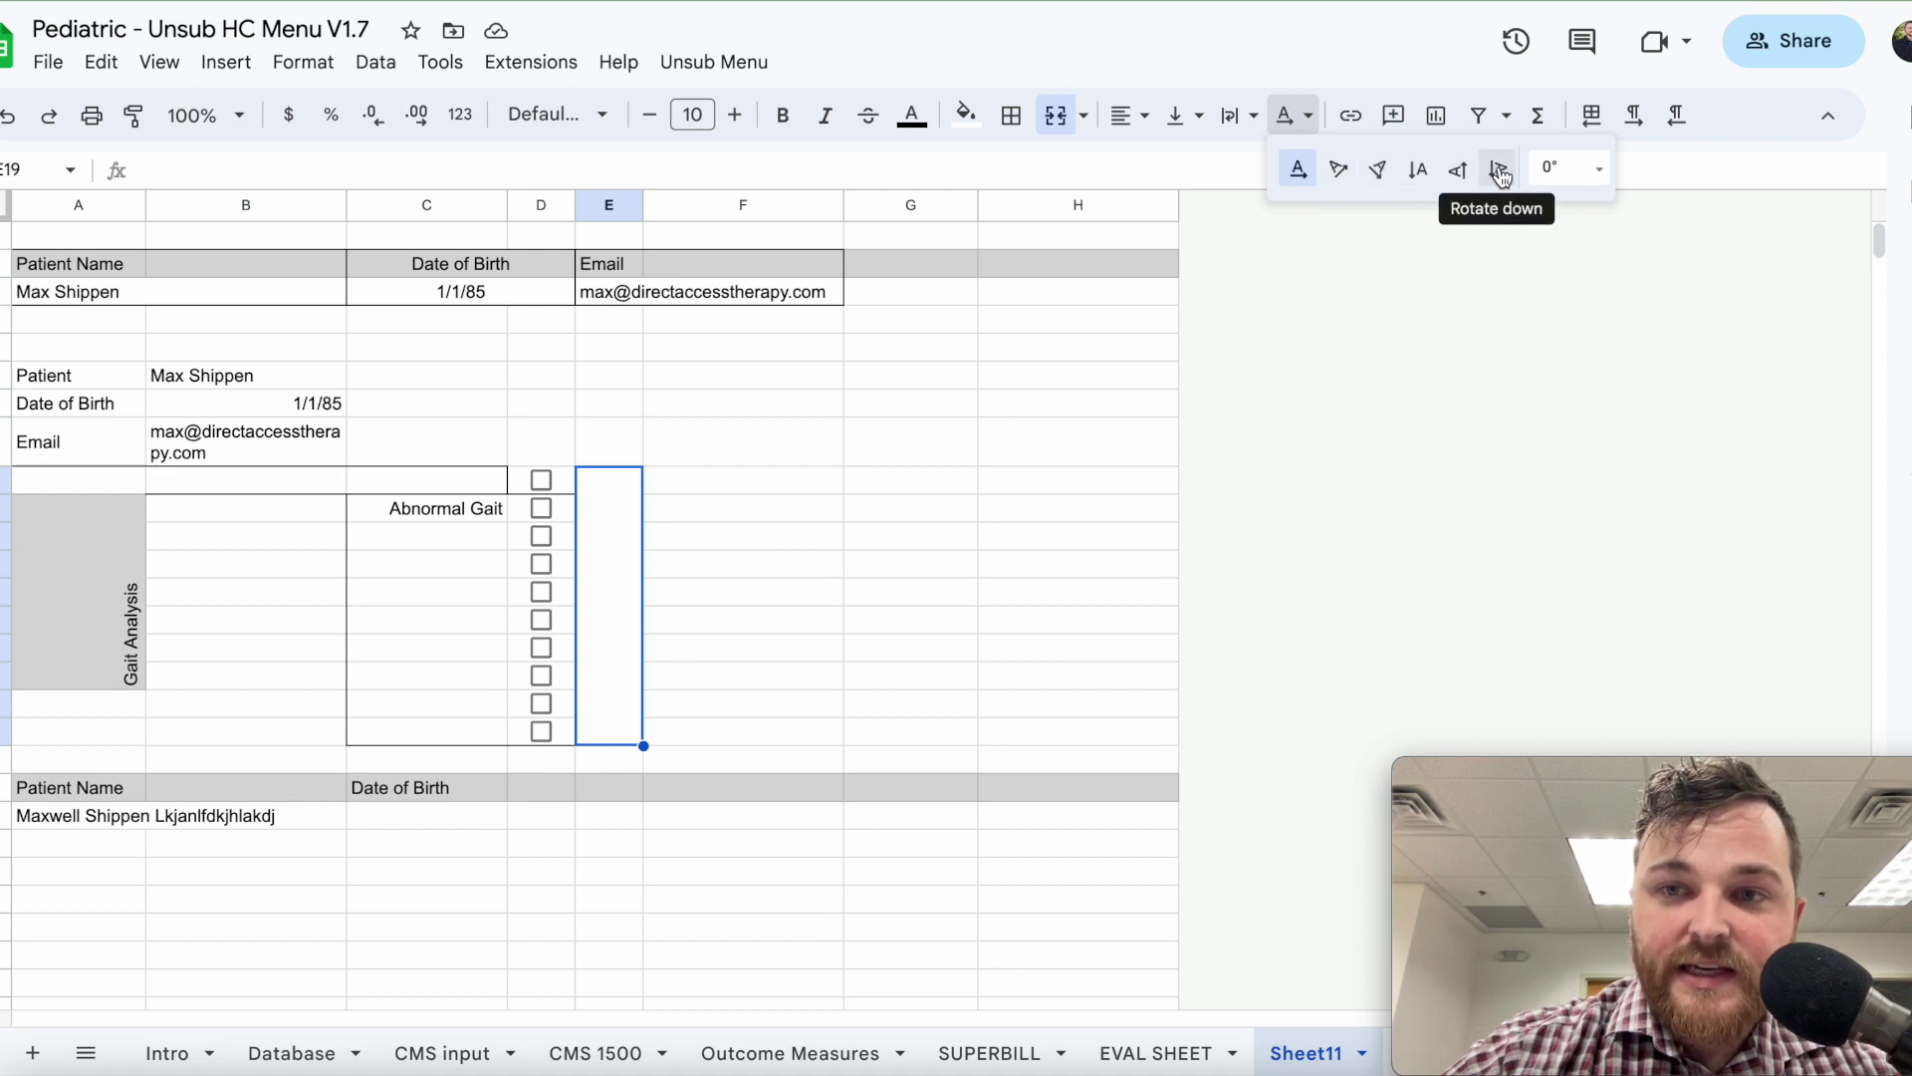
Set the merged cell's text to rotate up and enter the label 'Posture'.
left_click(1458, 170)
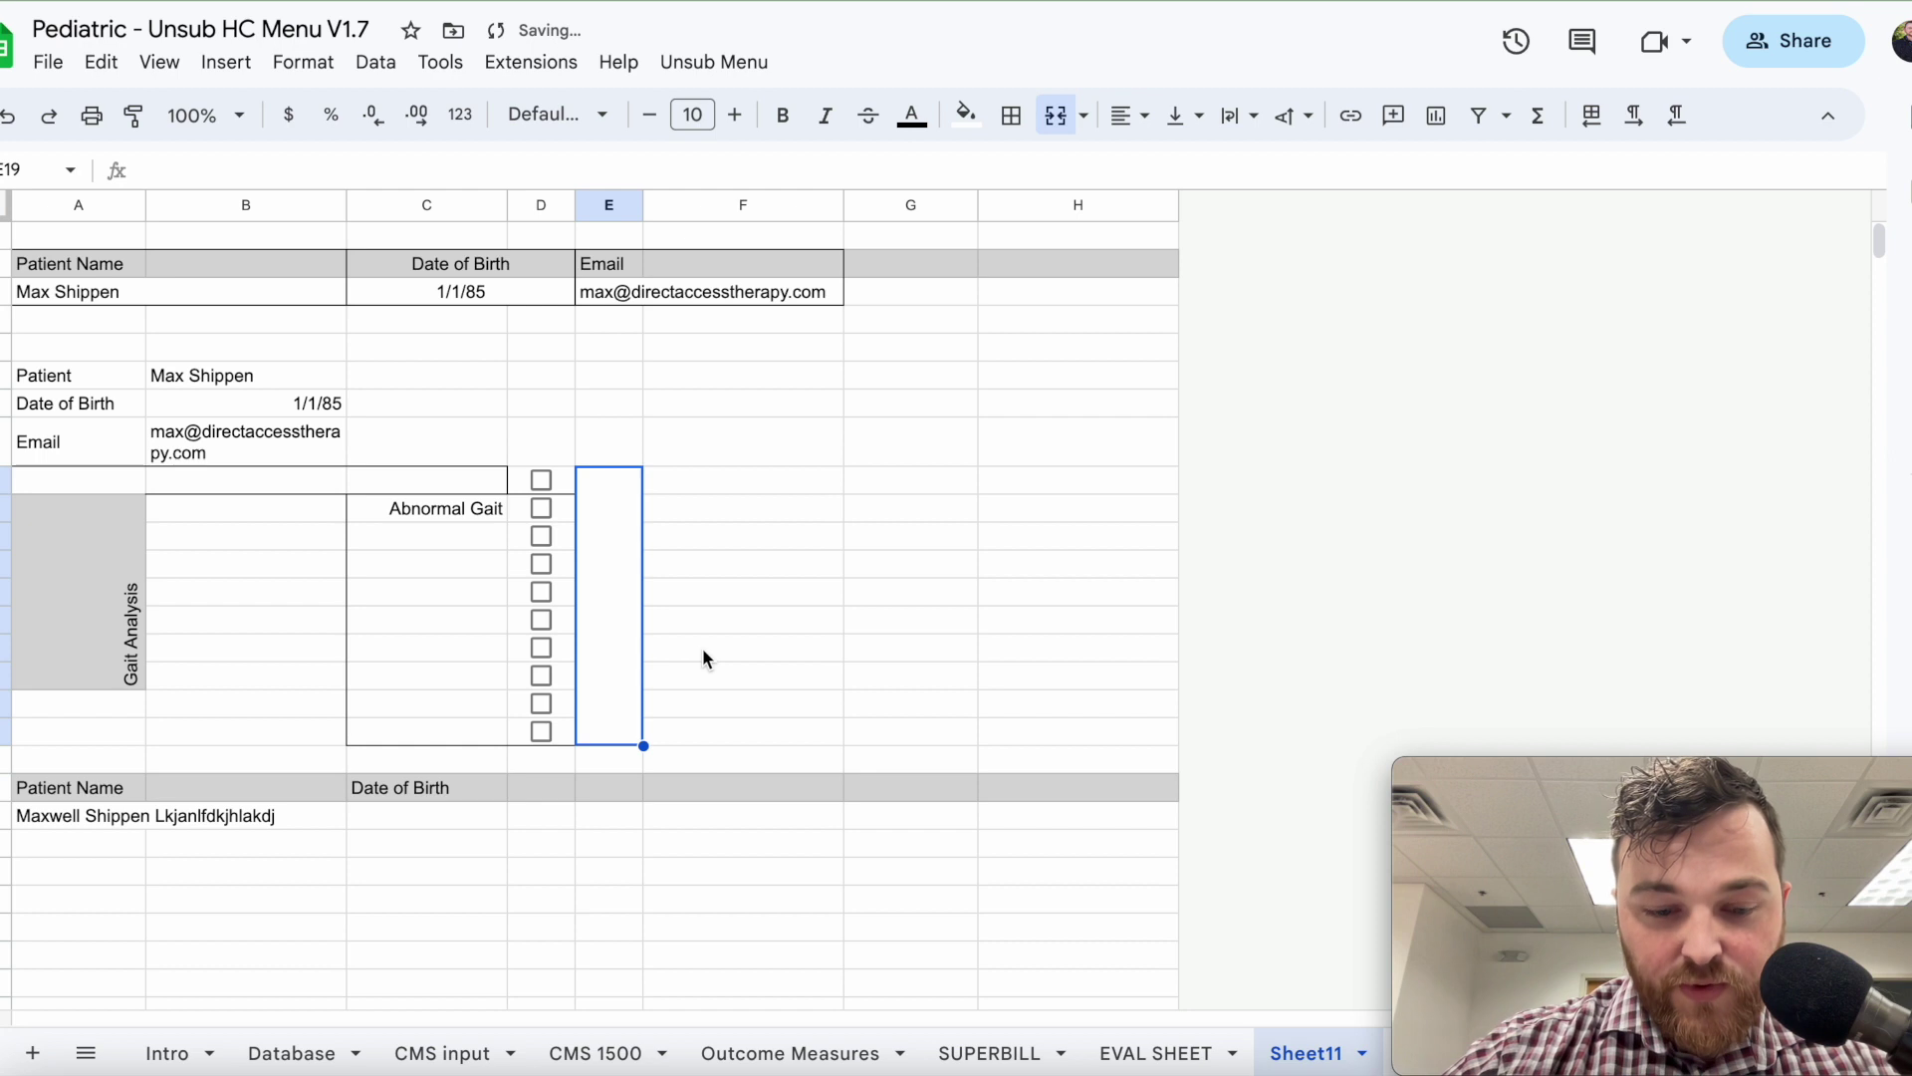
type("Posture")
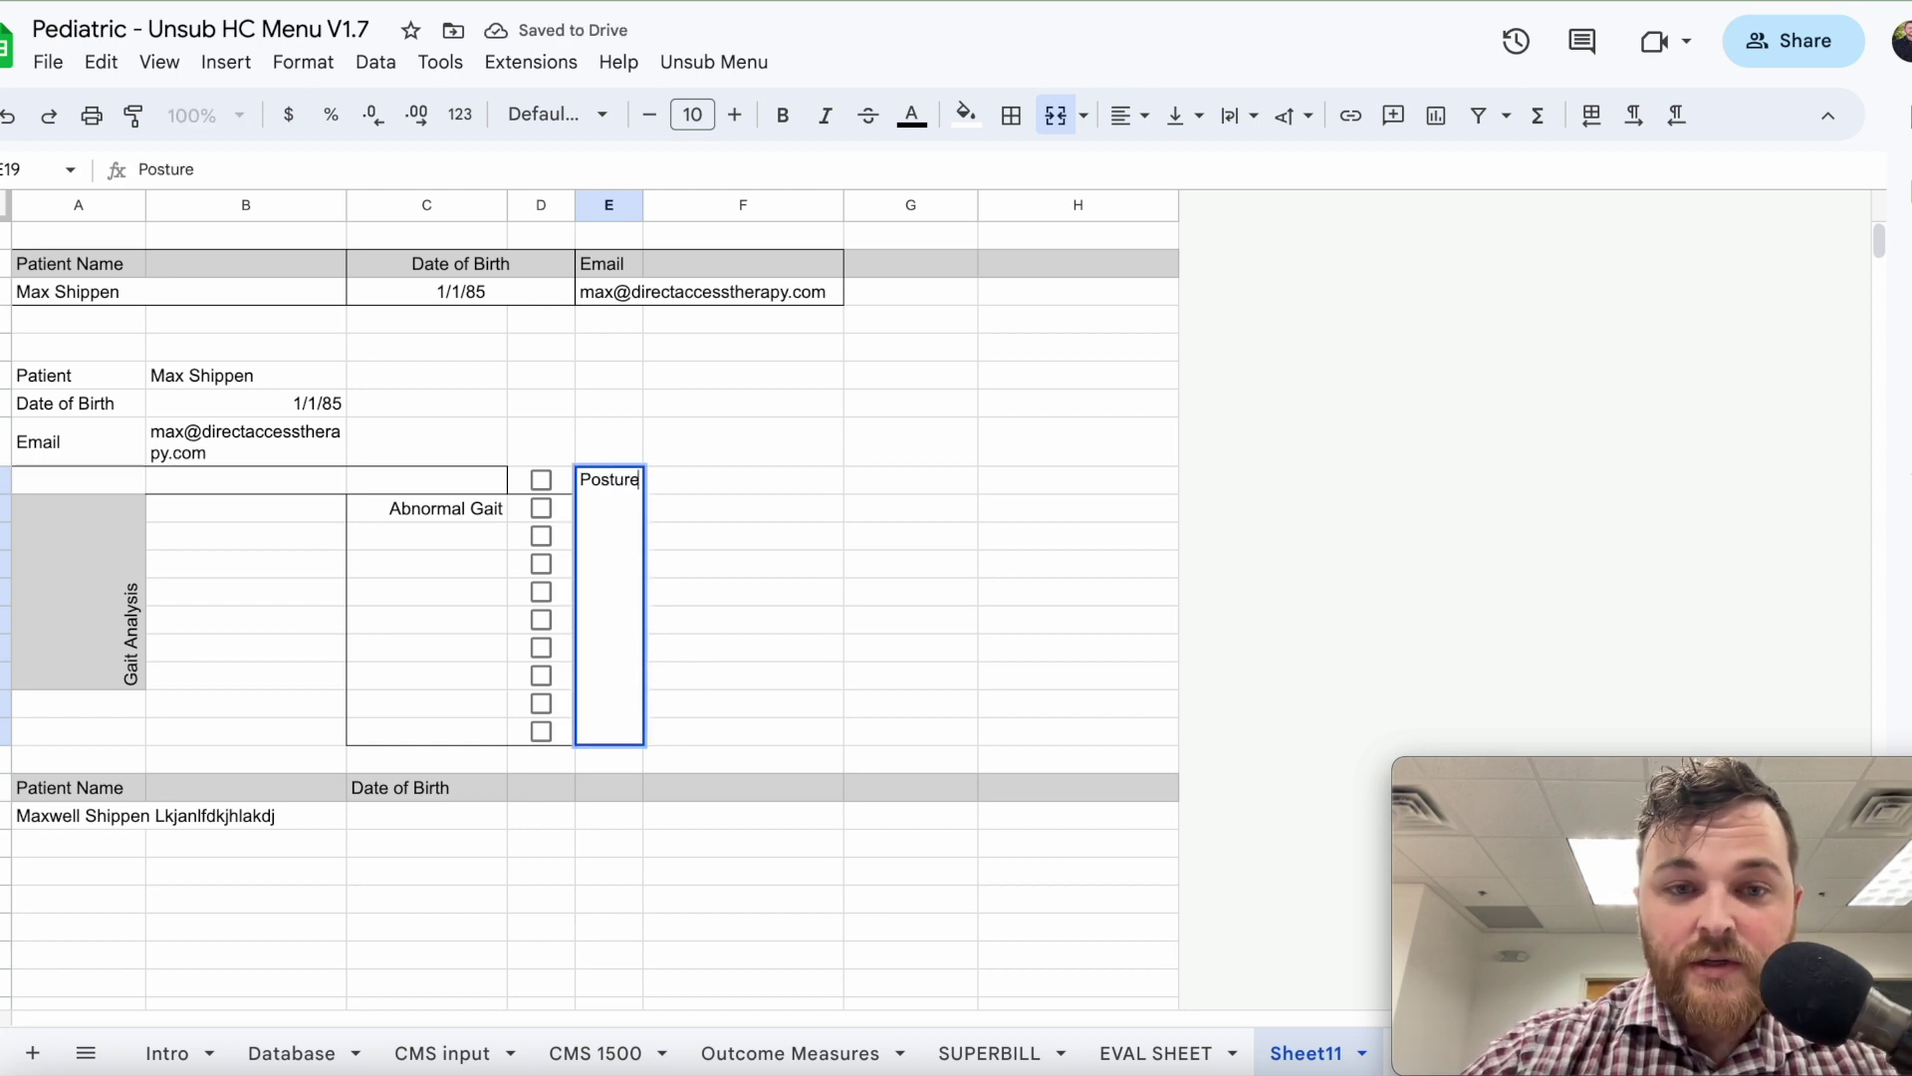
key("Return")
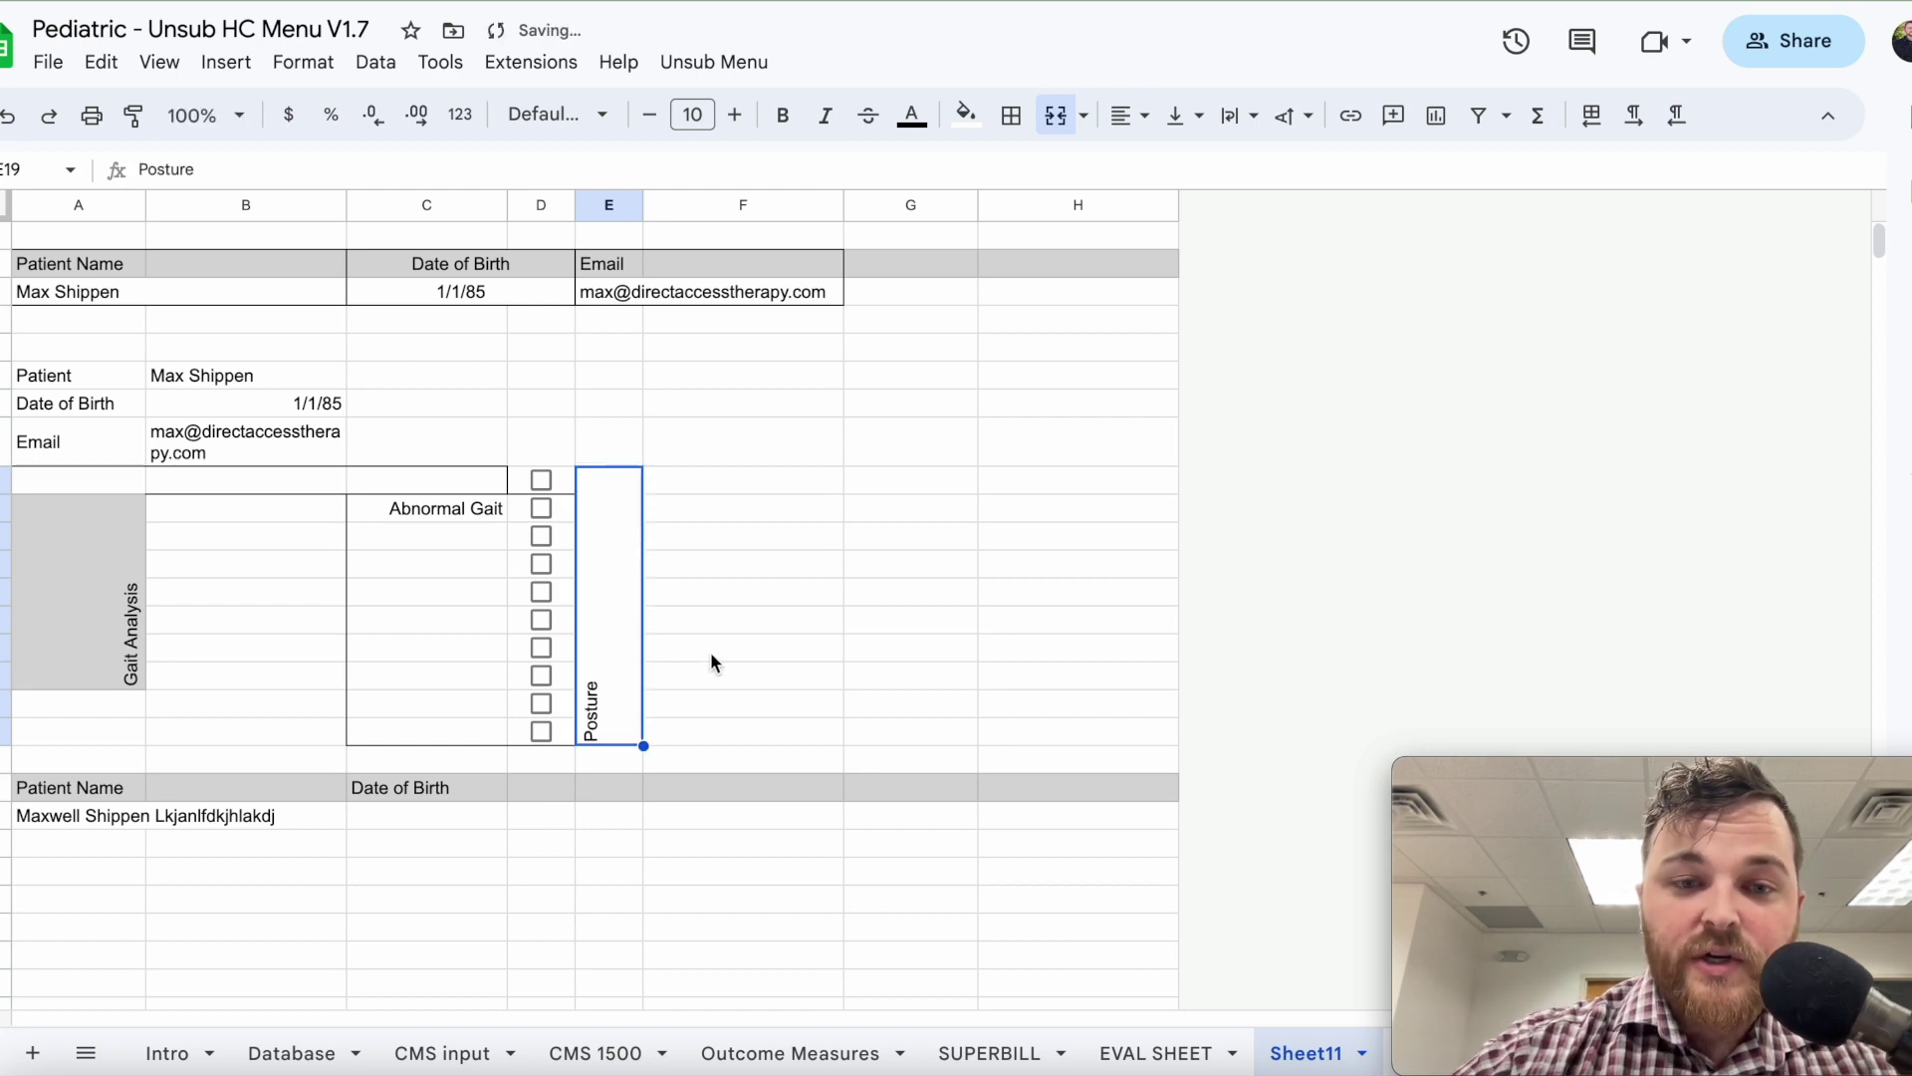
double_click(624, 689)
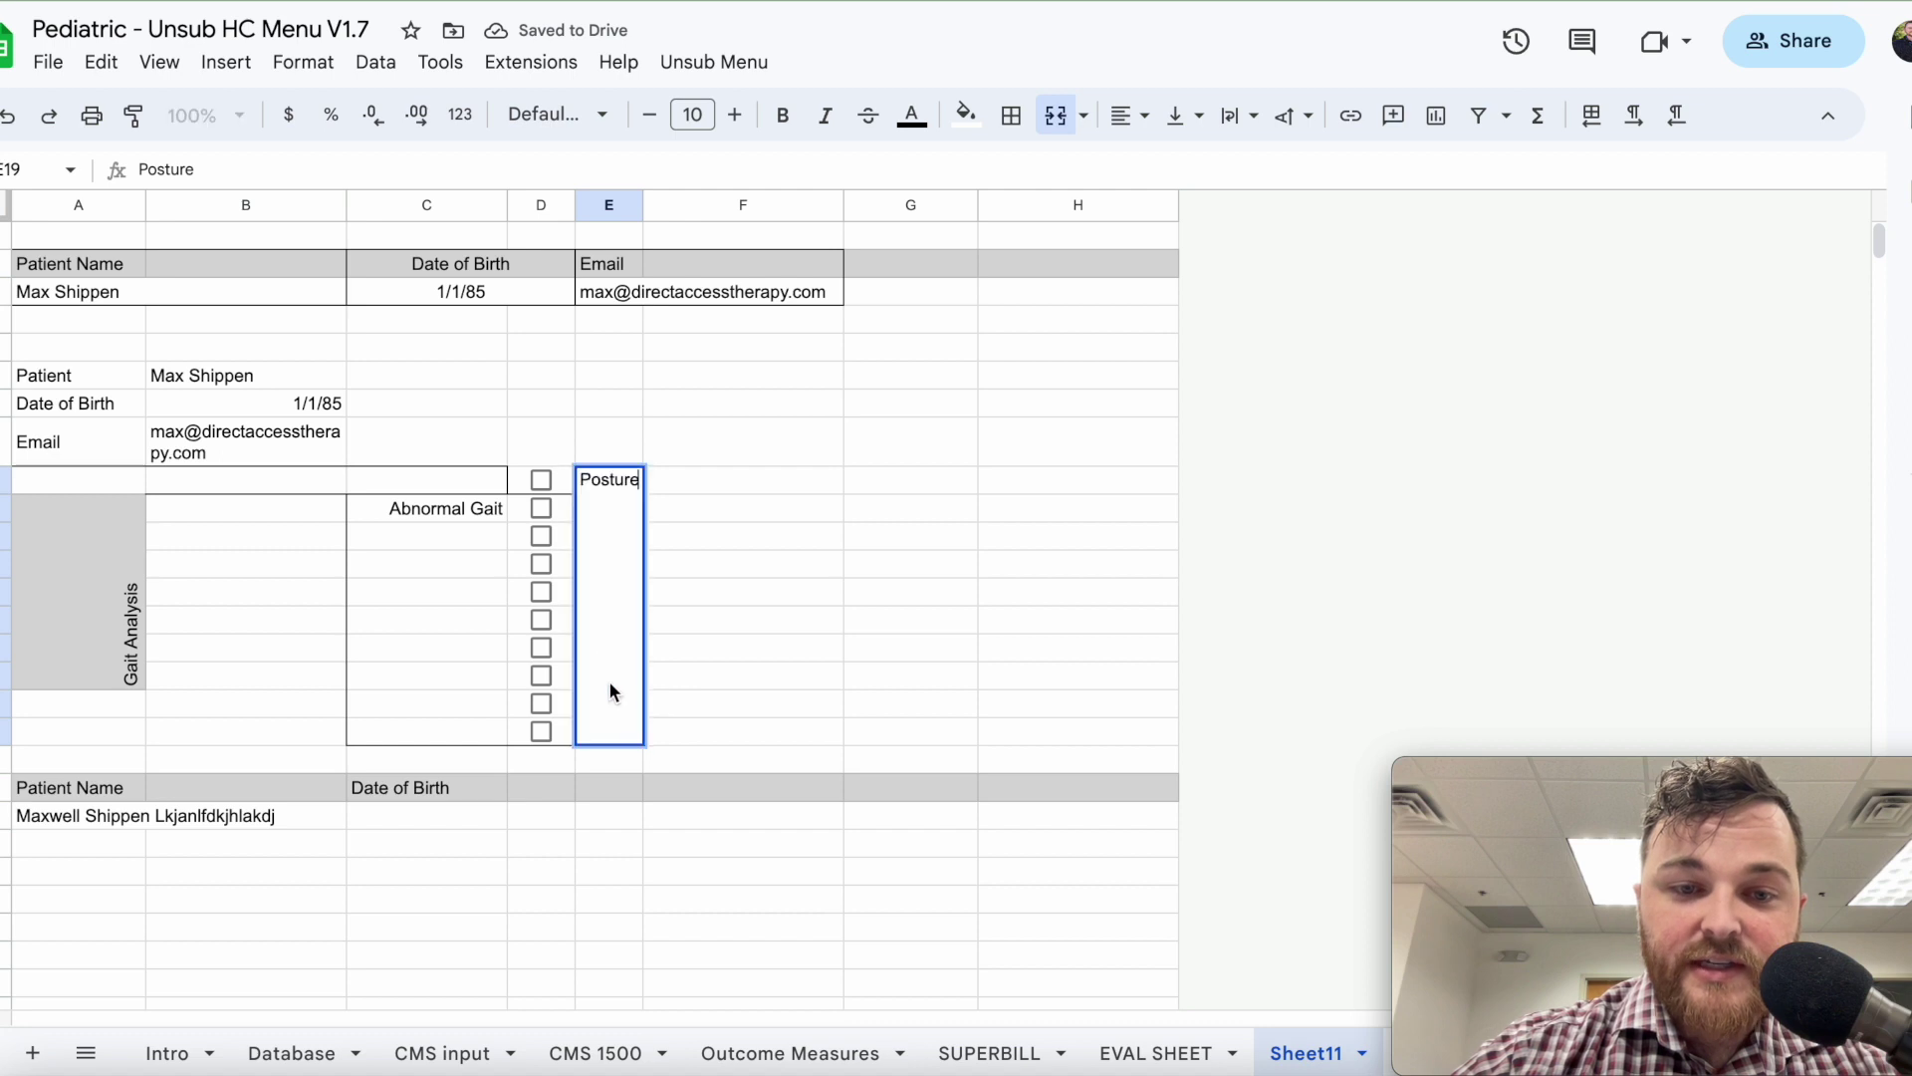
key("BackSpace")
key("BackSpace")
key("BackSpace")
key("BackSpace")
key("BackSpace")
key("BackSpace")
key("BackSpace")
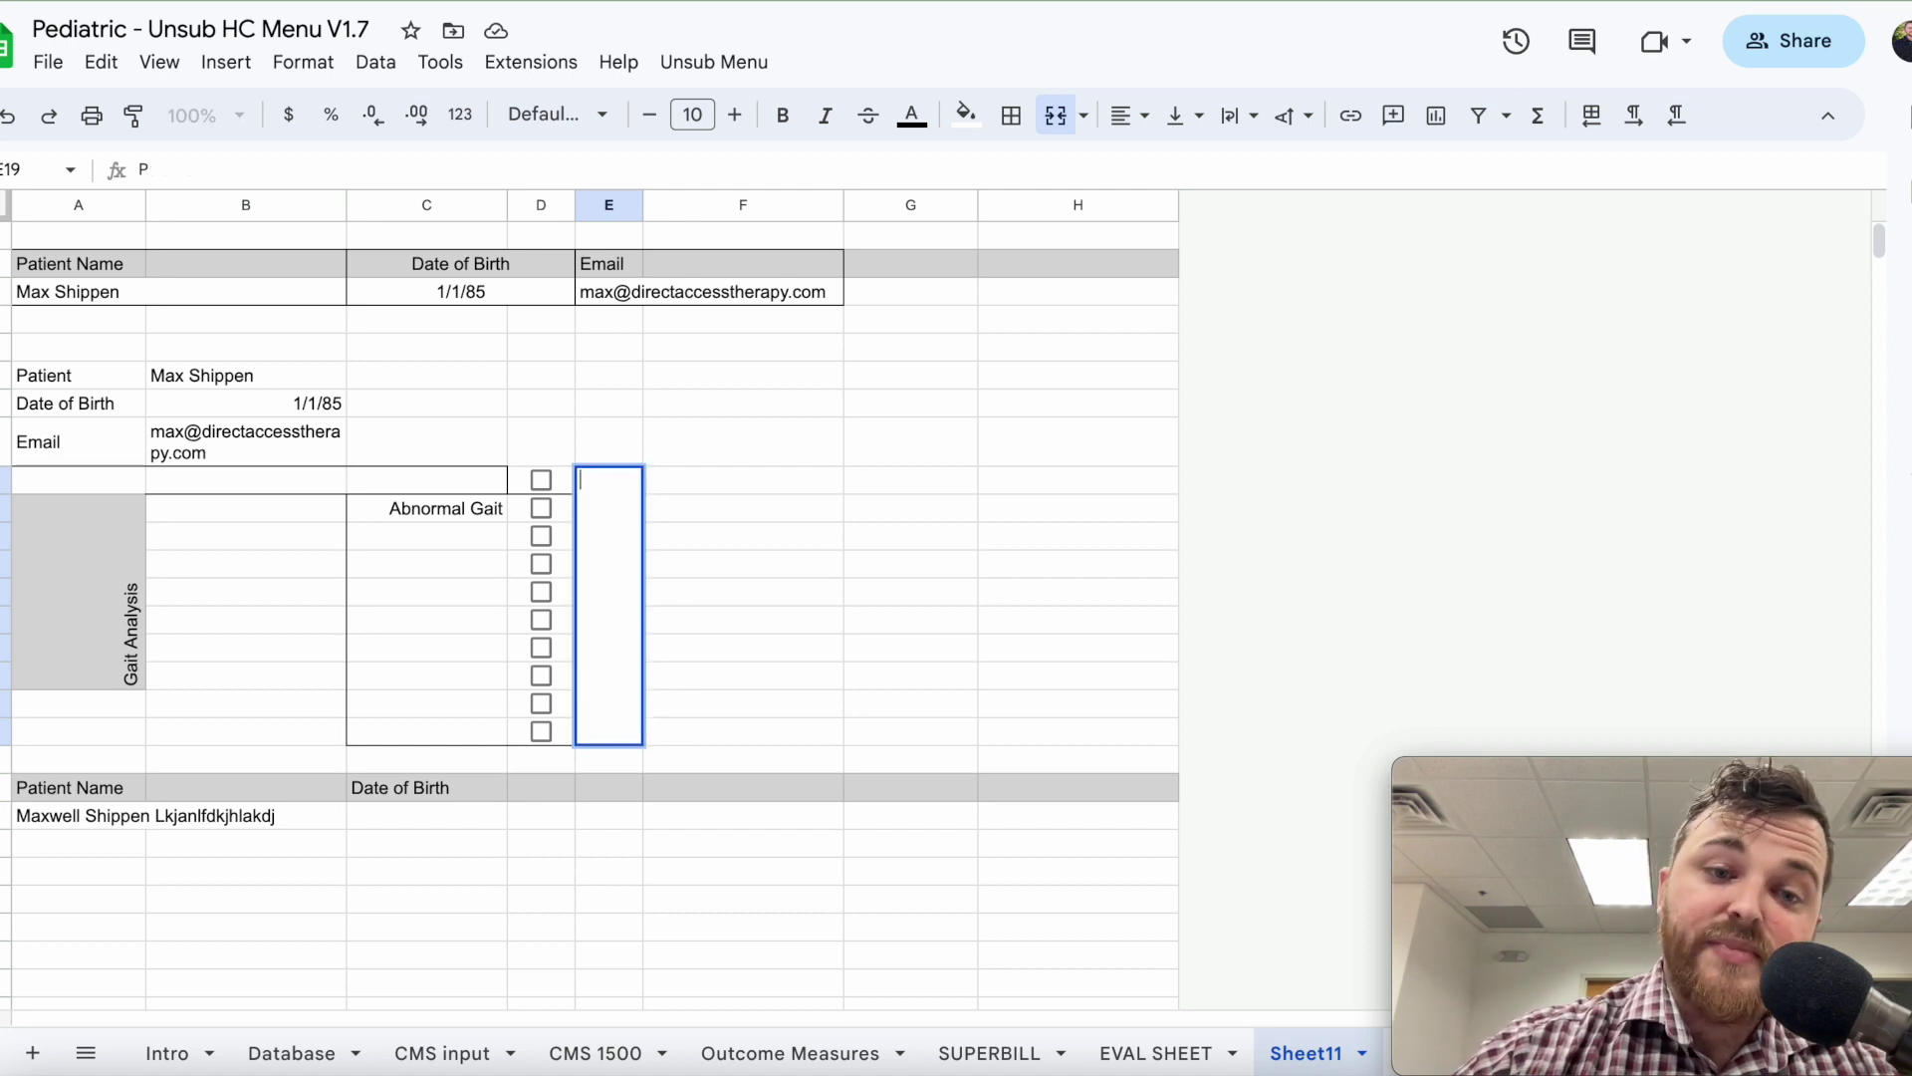
type("Posture")
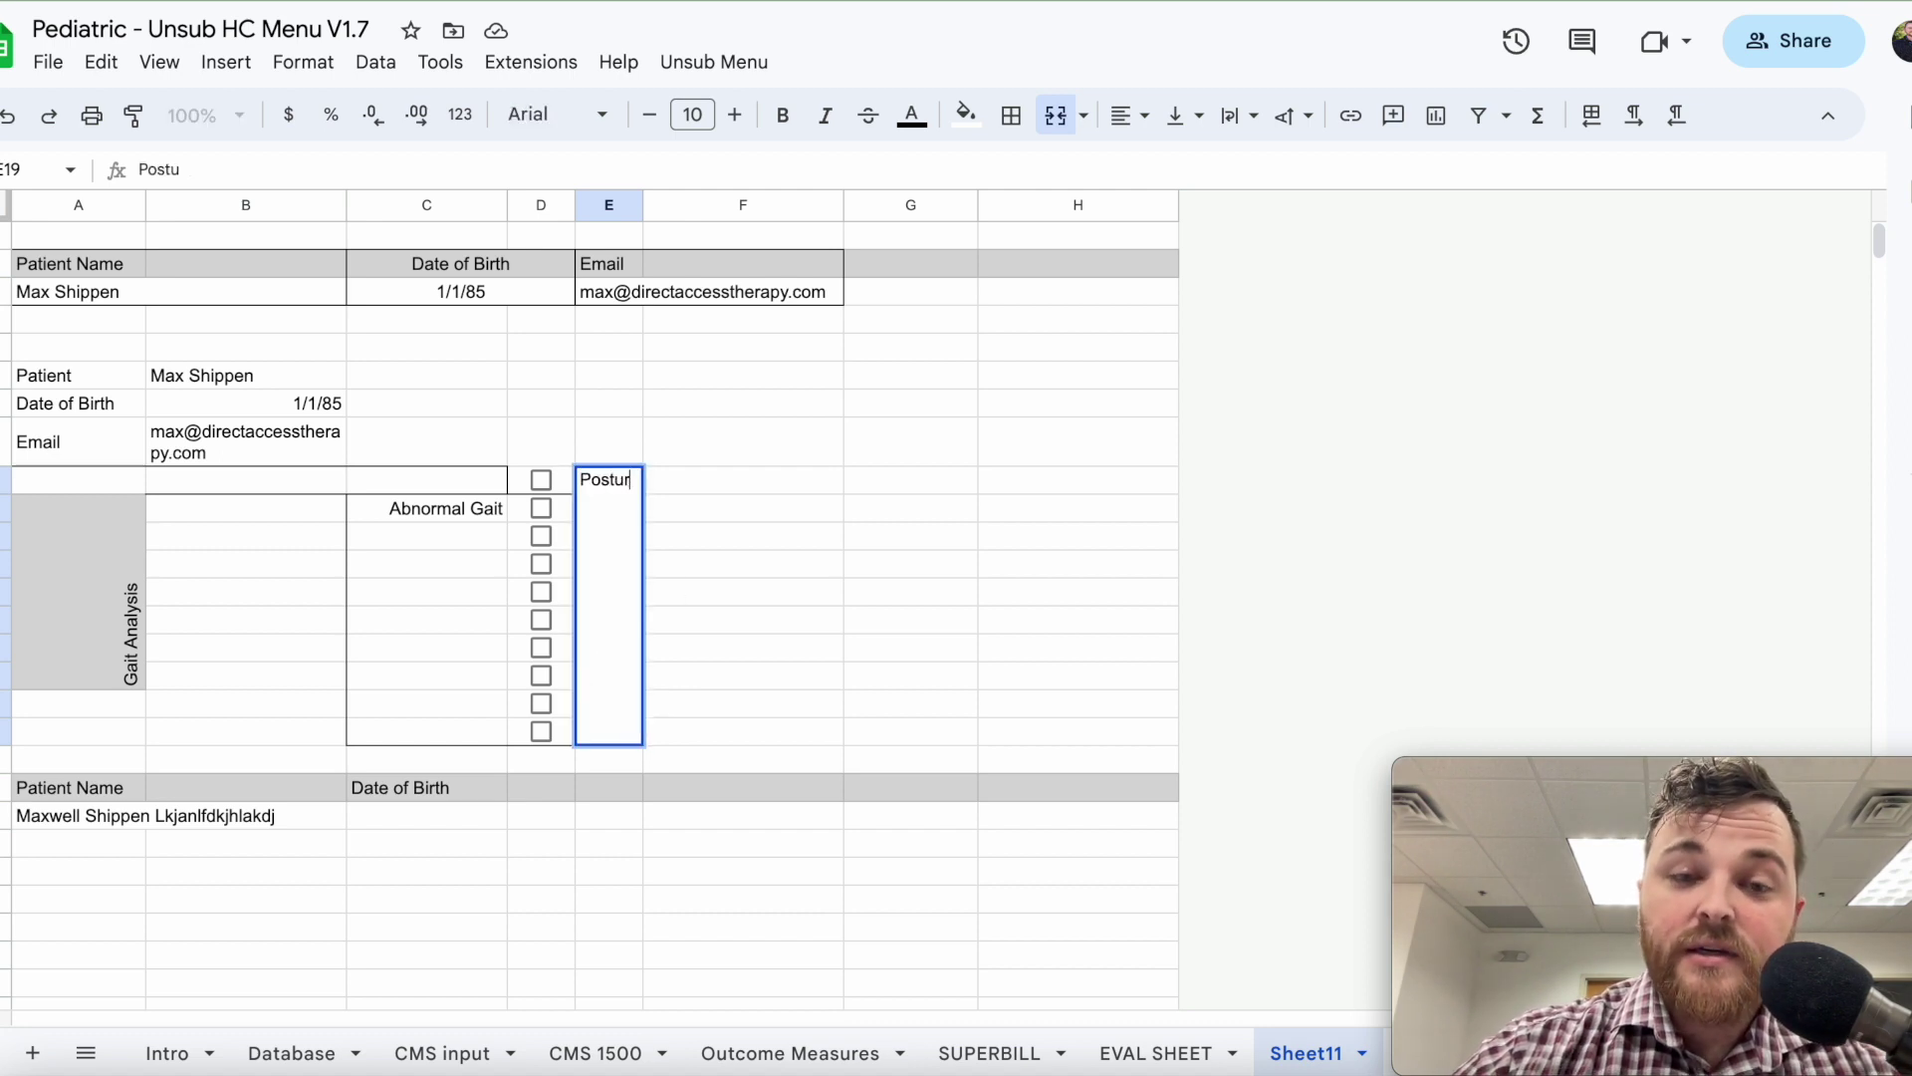
key("Return")
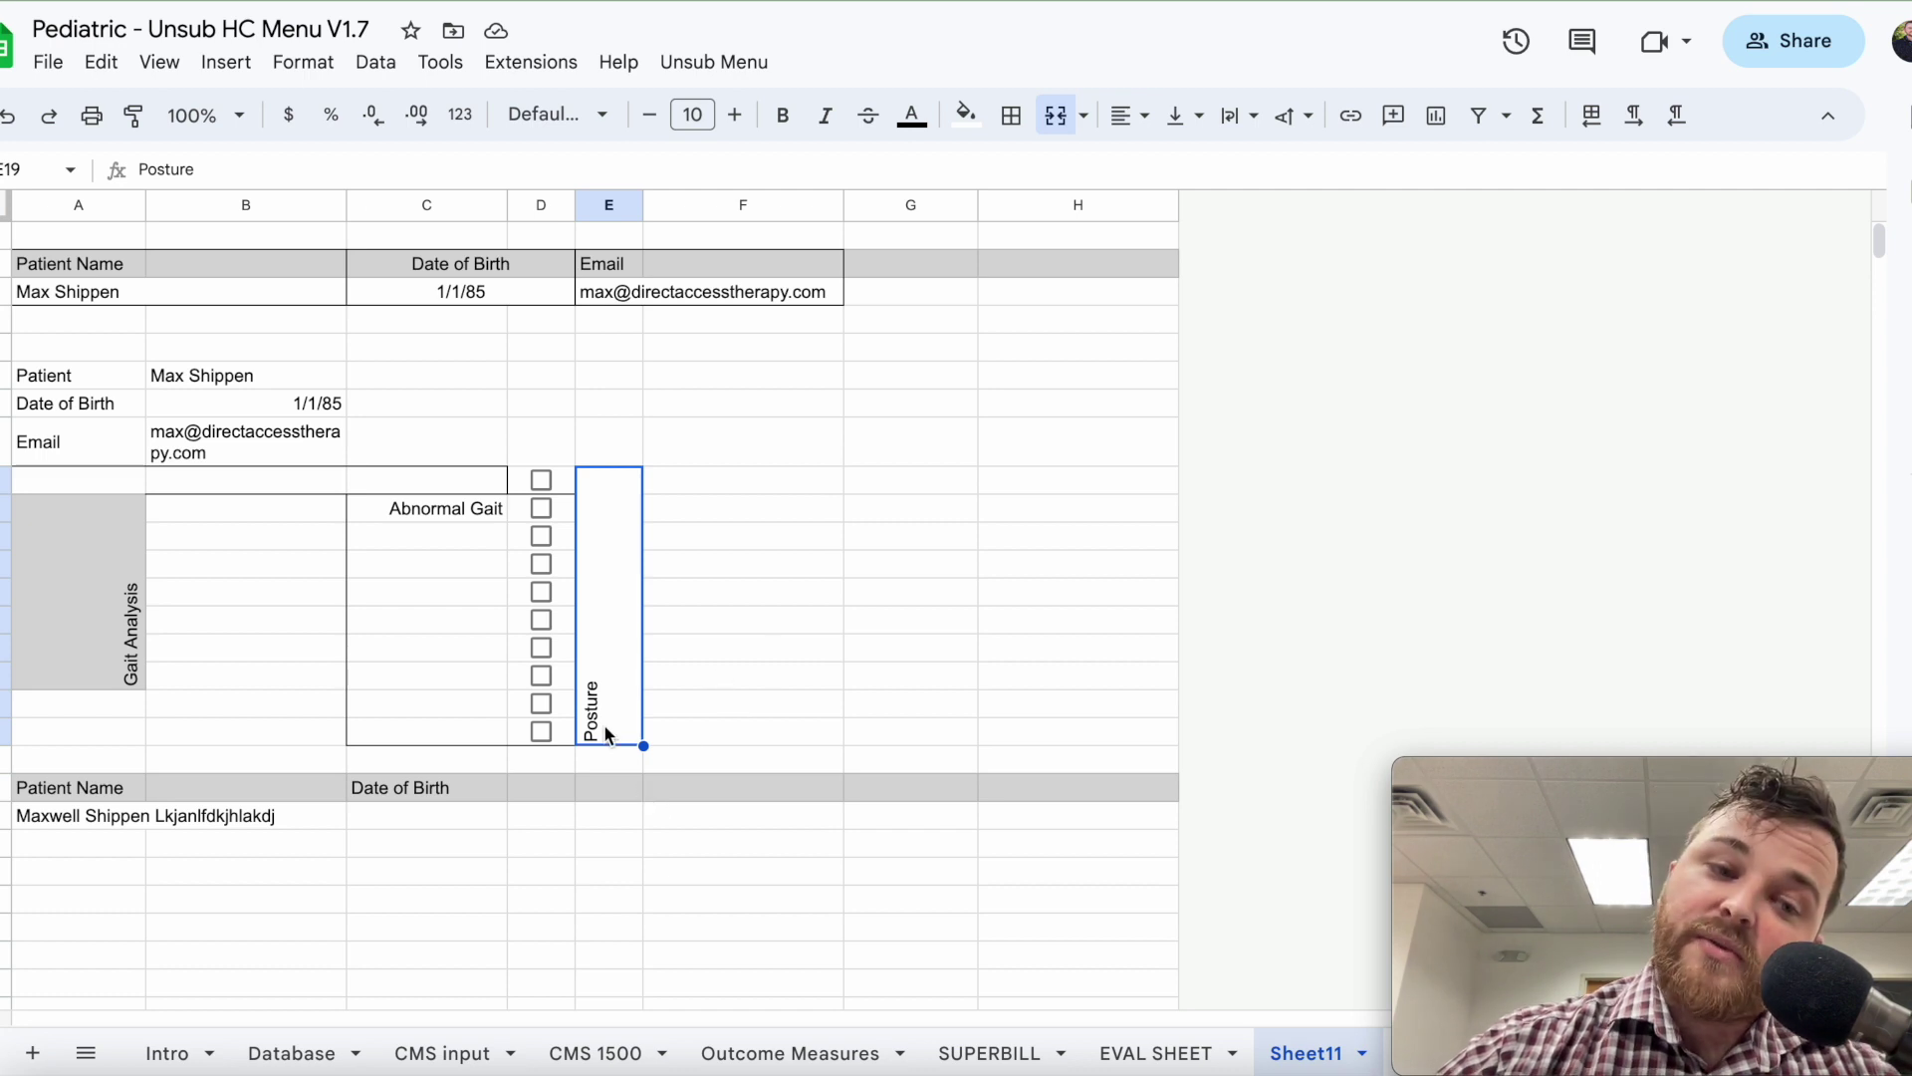
Try rotating Posture to read downward, then tilting it diagonally down.
left_click(1295, 116)
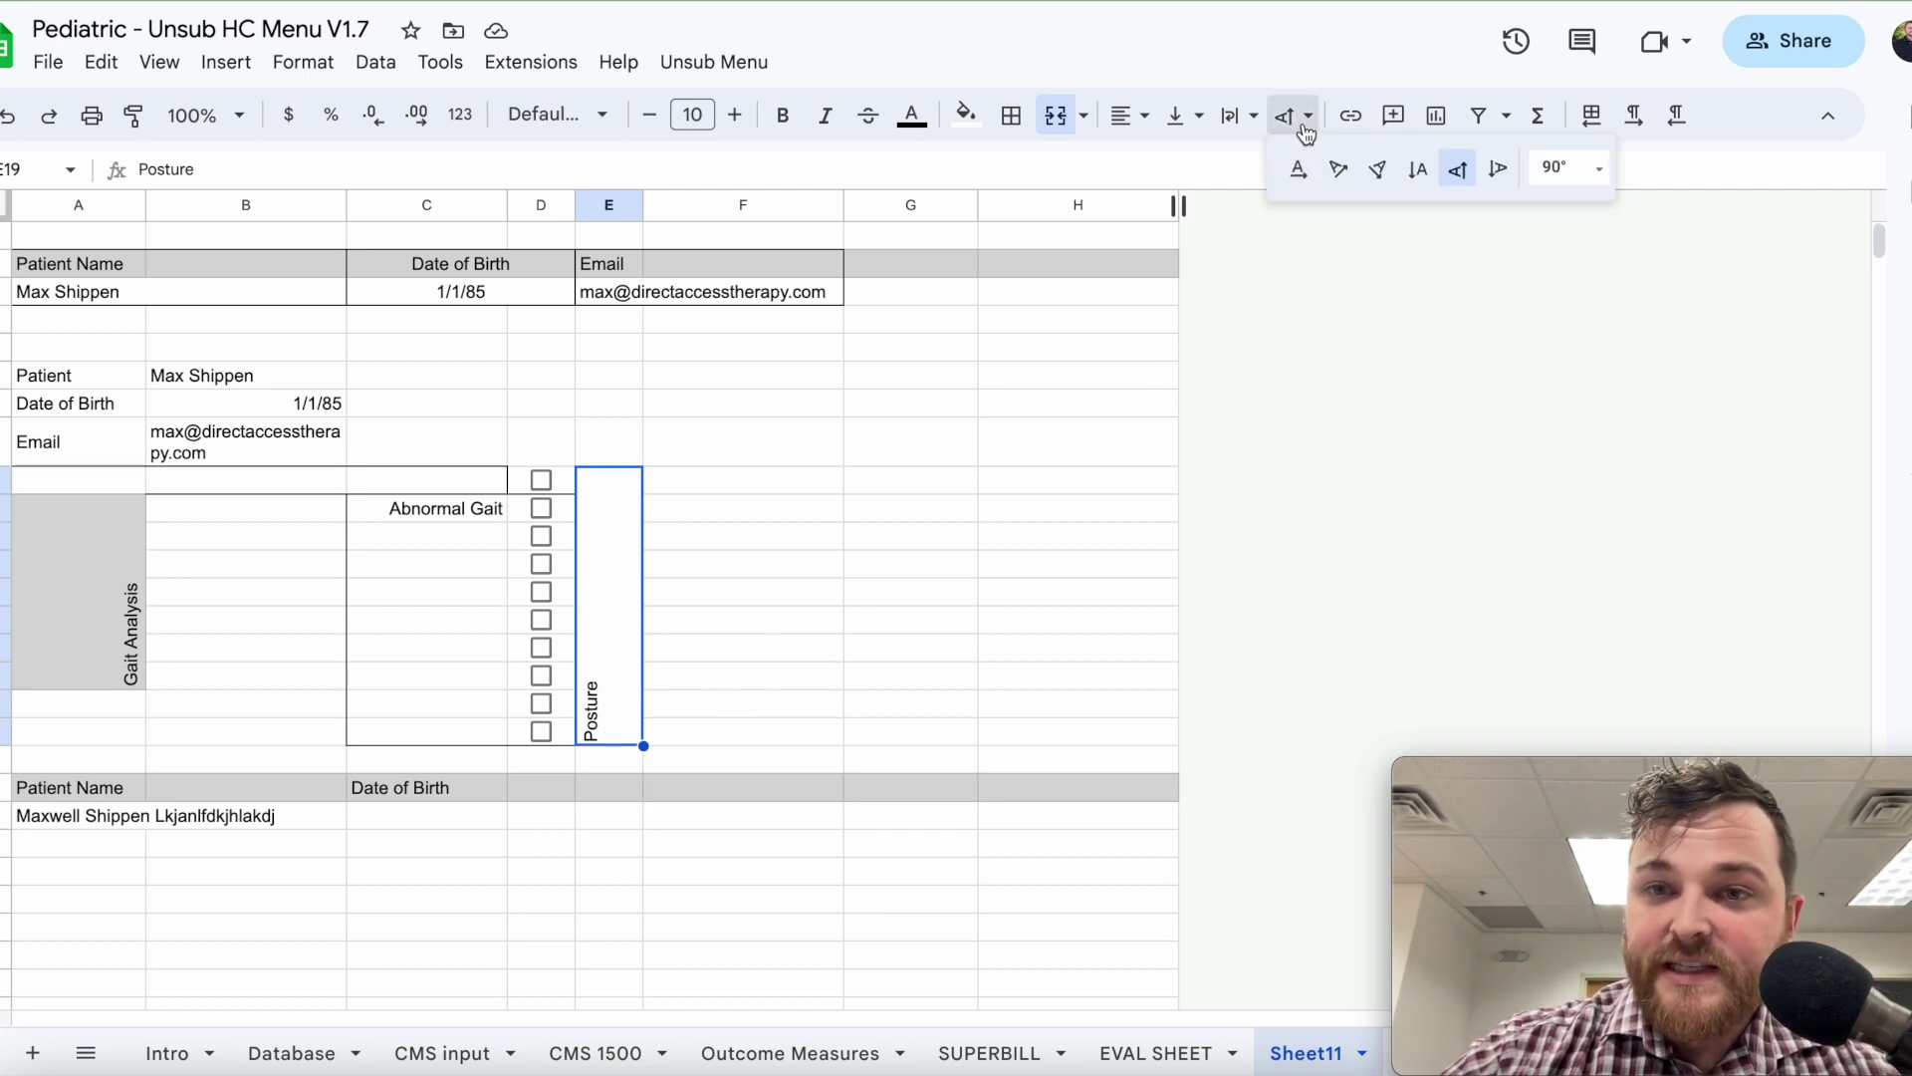
left_click(1489, 169)
left_click(1130, 648)
left_click(622, 717)
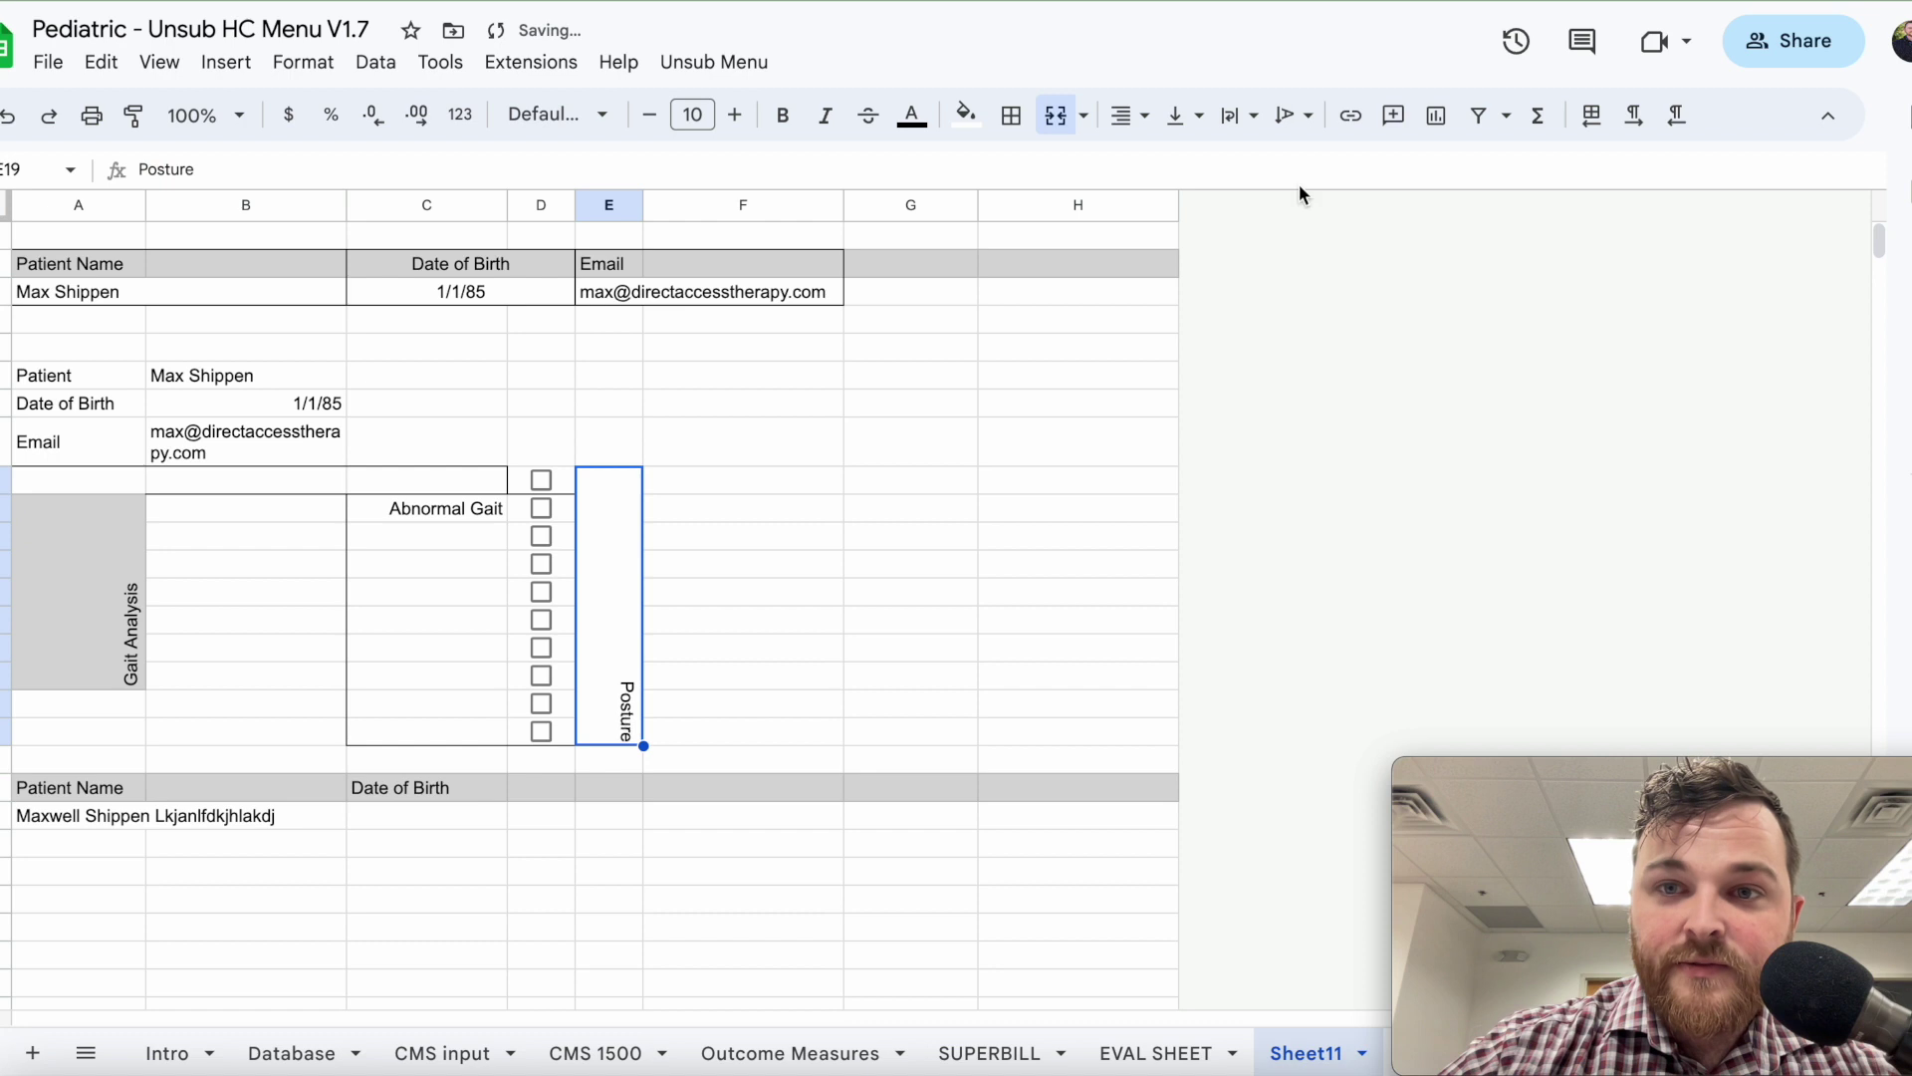
left_click(1295, 116)
left_click(1377, 169)
left_click(1146, 537)
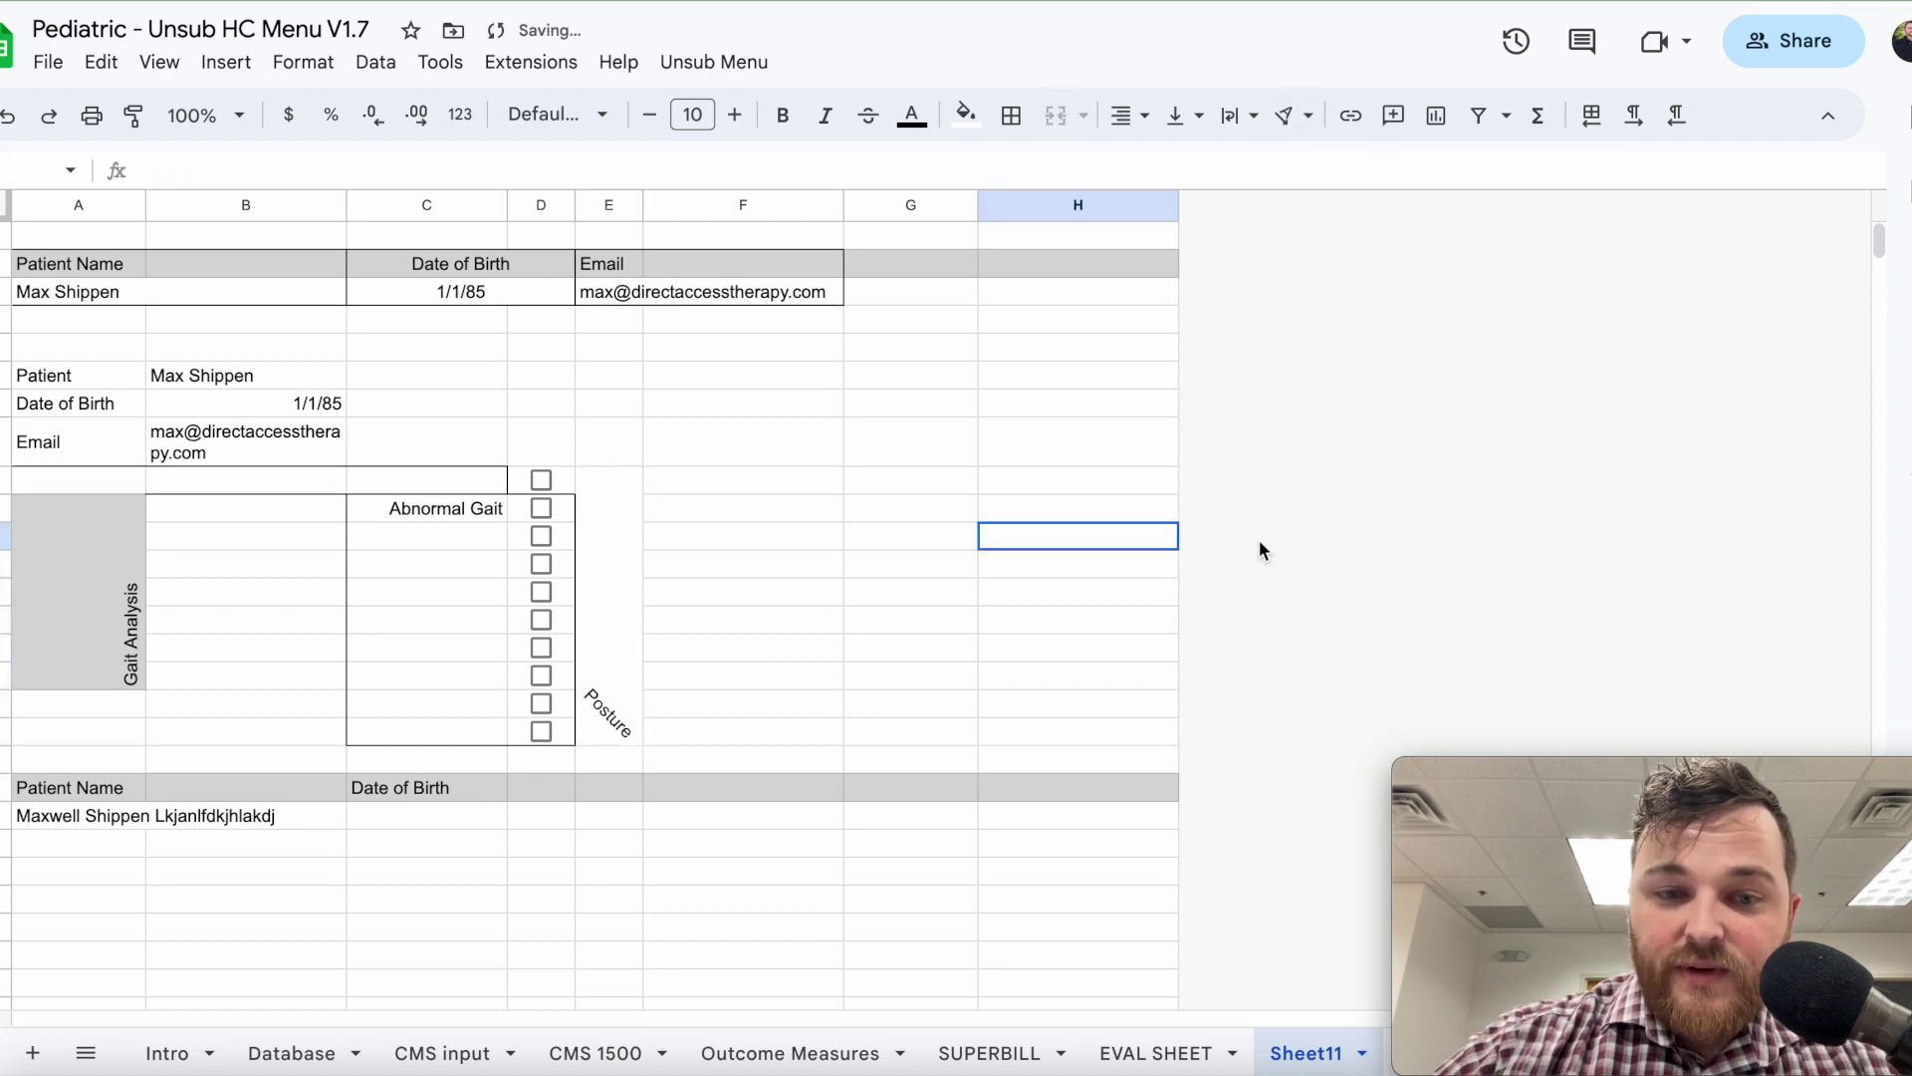
Try an upward diagonal tilt, then settle on Posture reading straight upward.
left_click(1295, 115)
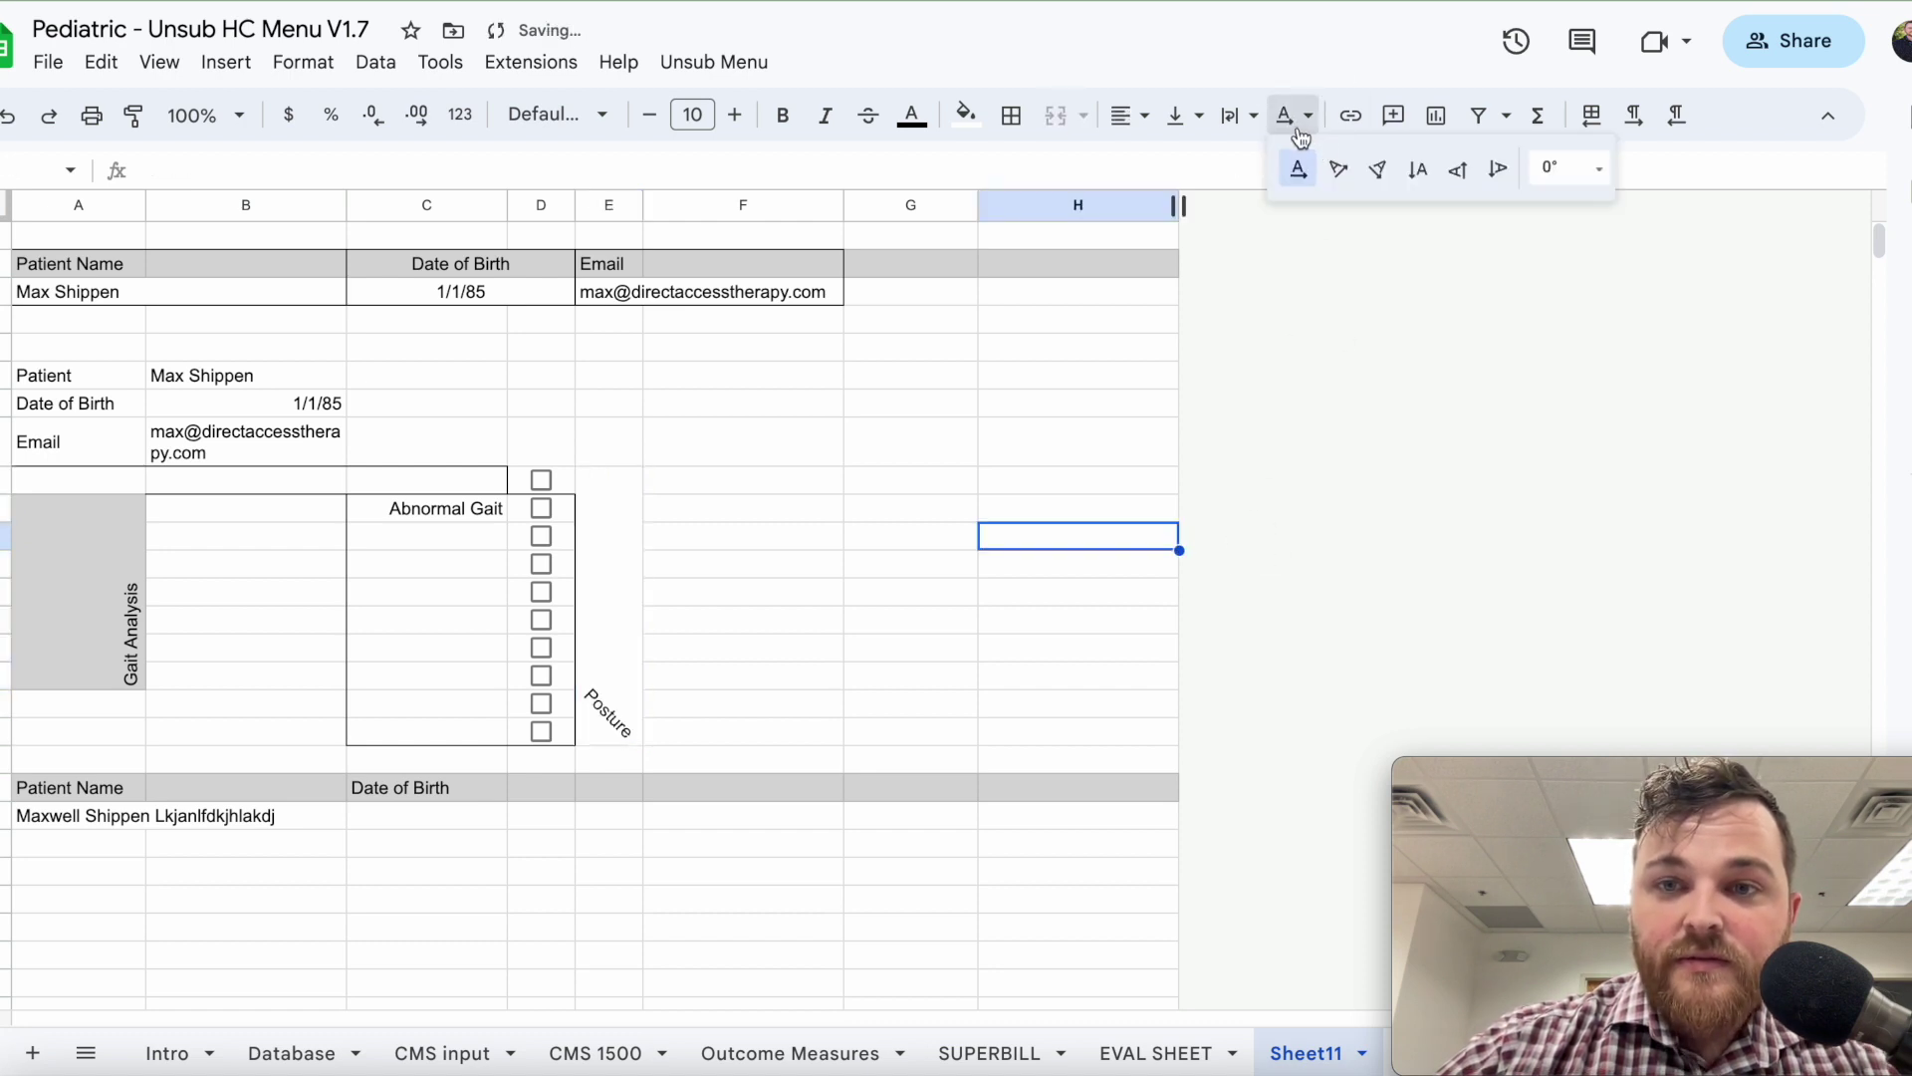
left_click(1339, 170)
left_click(636, 642)
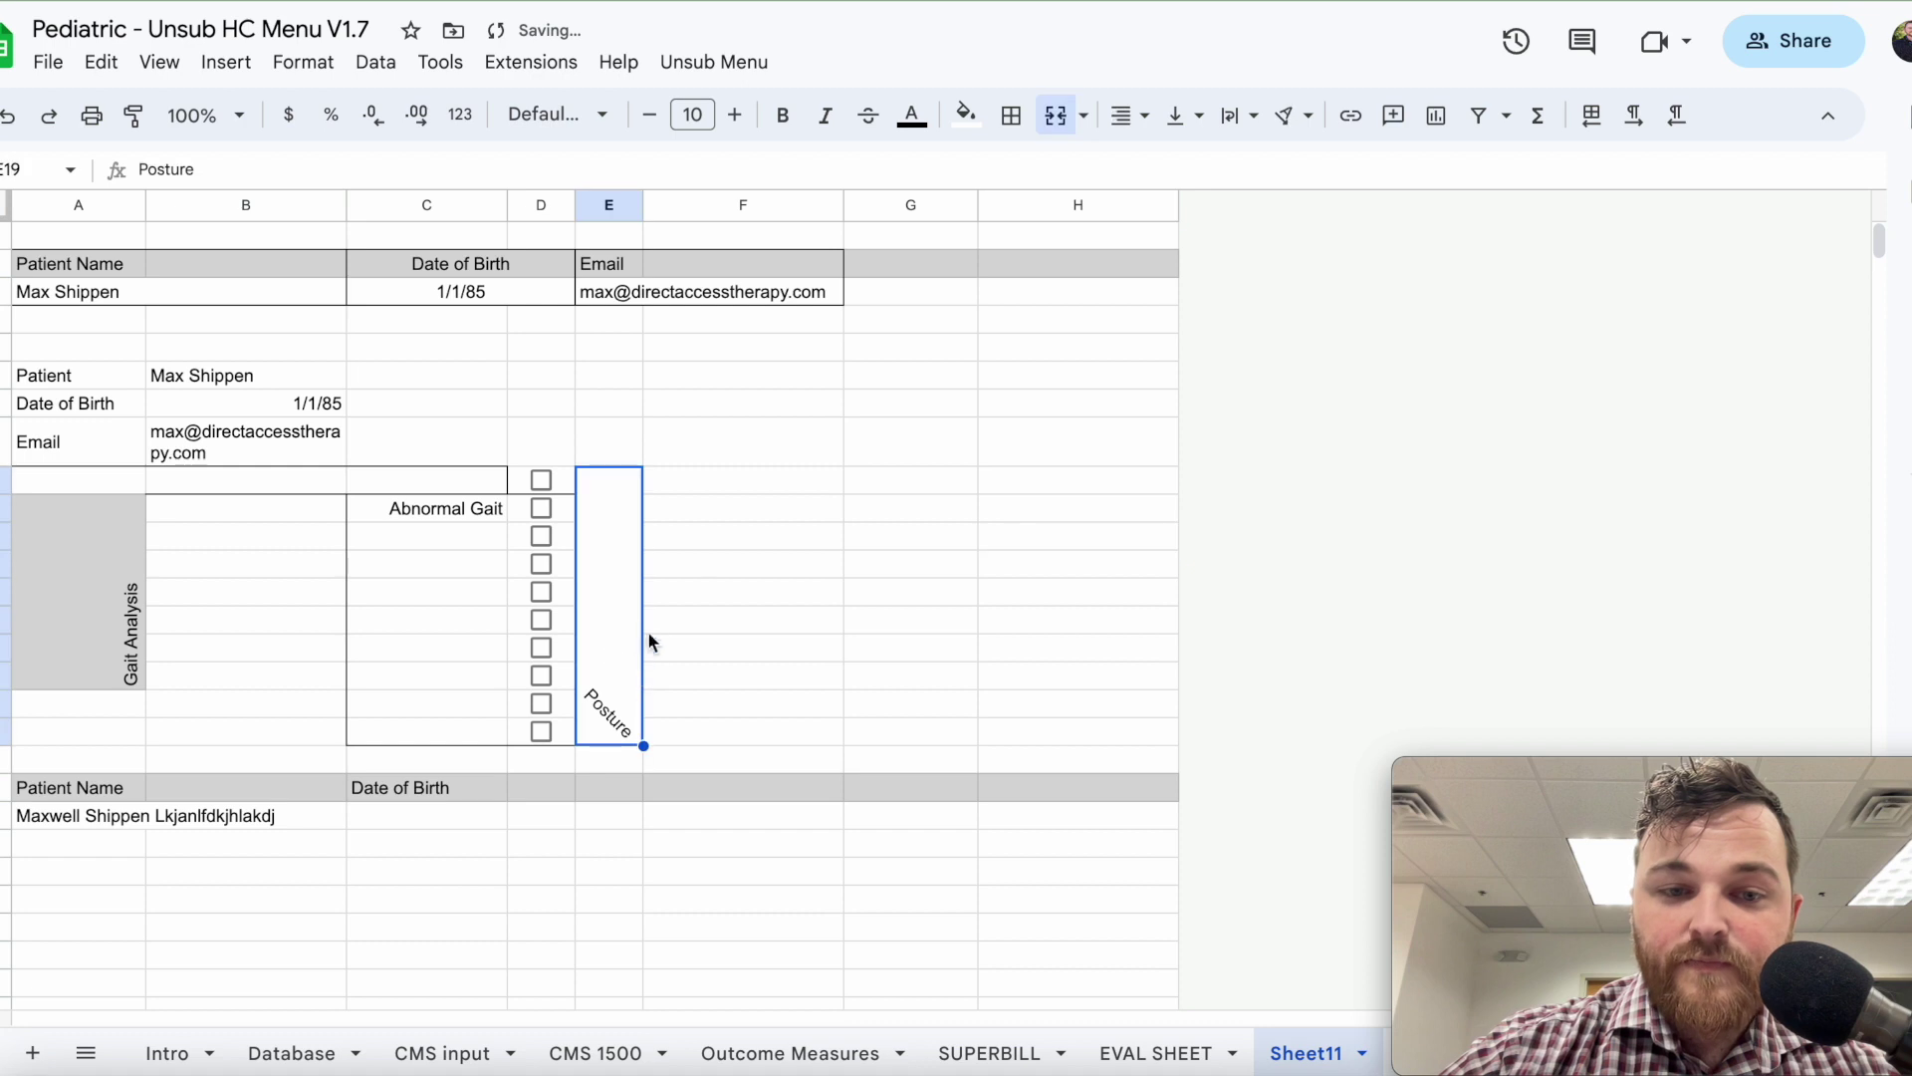
left_click(1295, 115)
left_click(1339, 170)
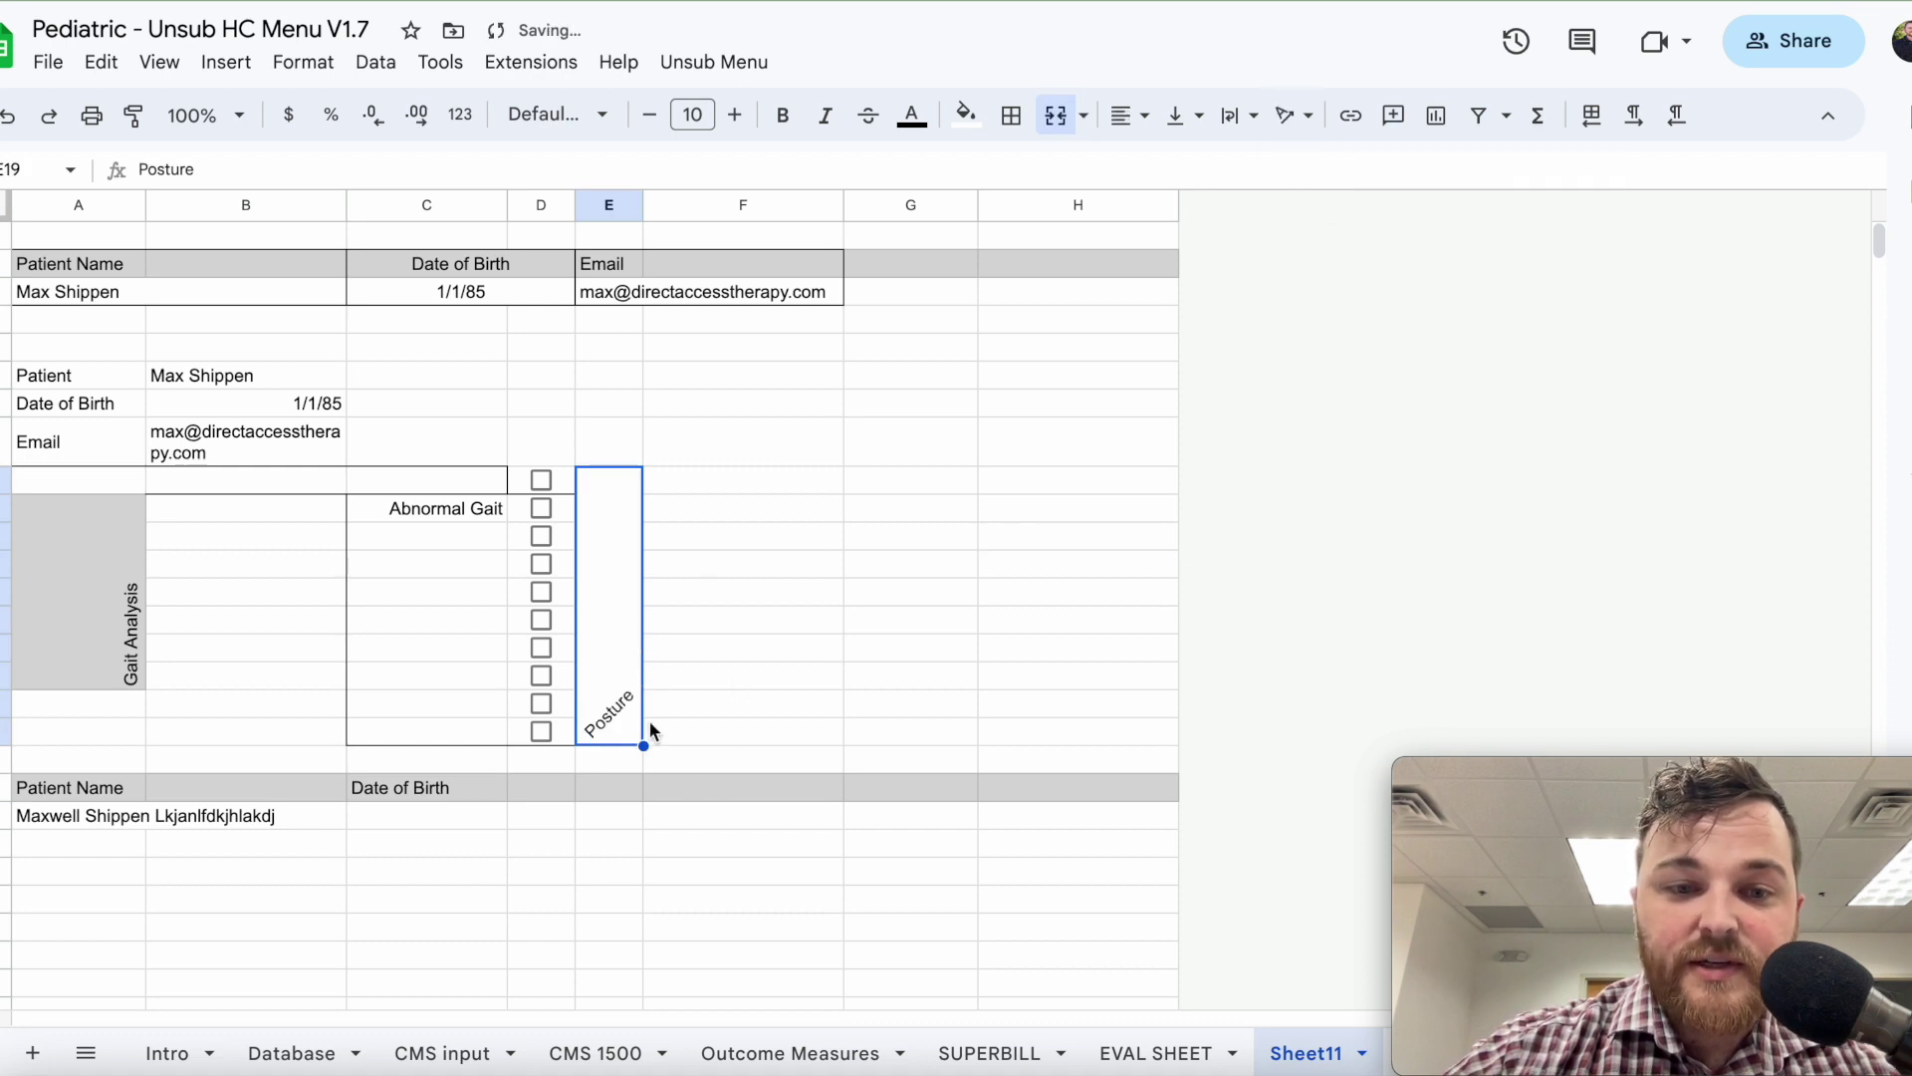
left_click(1293, 115)
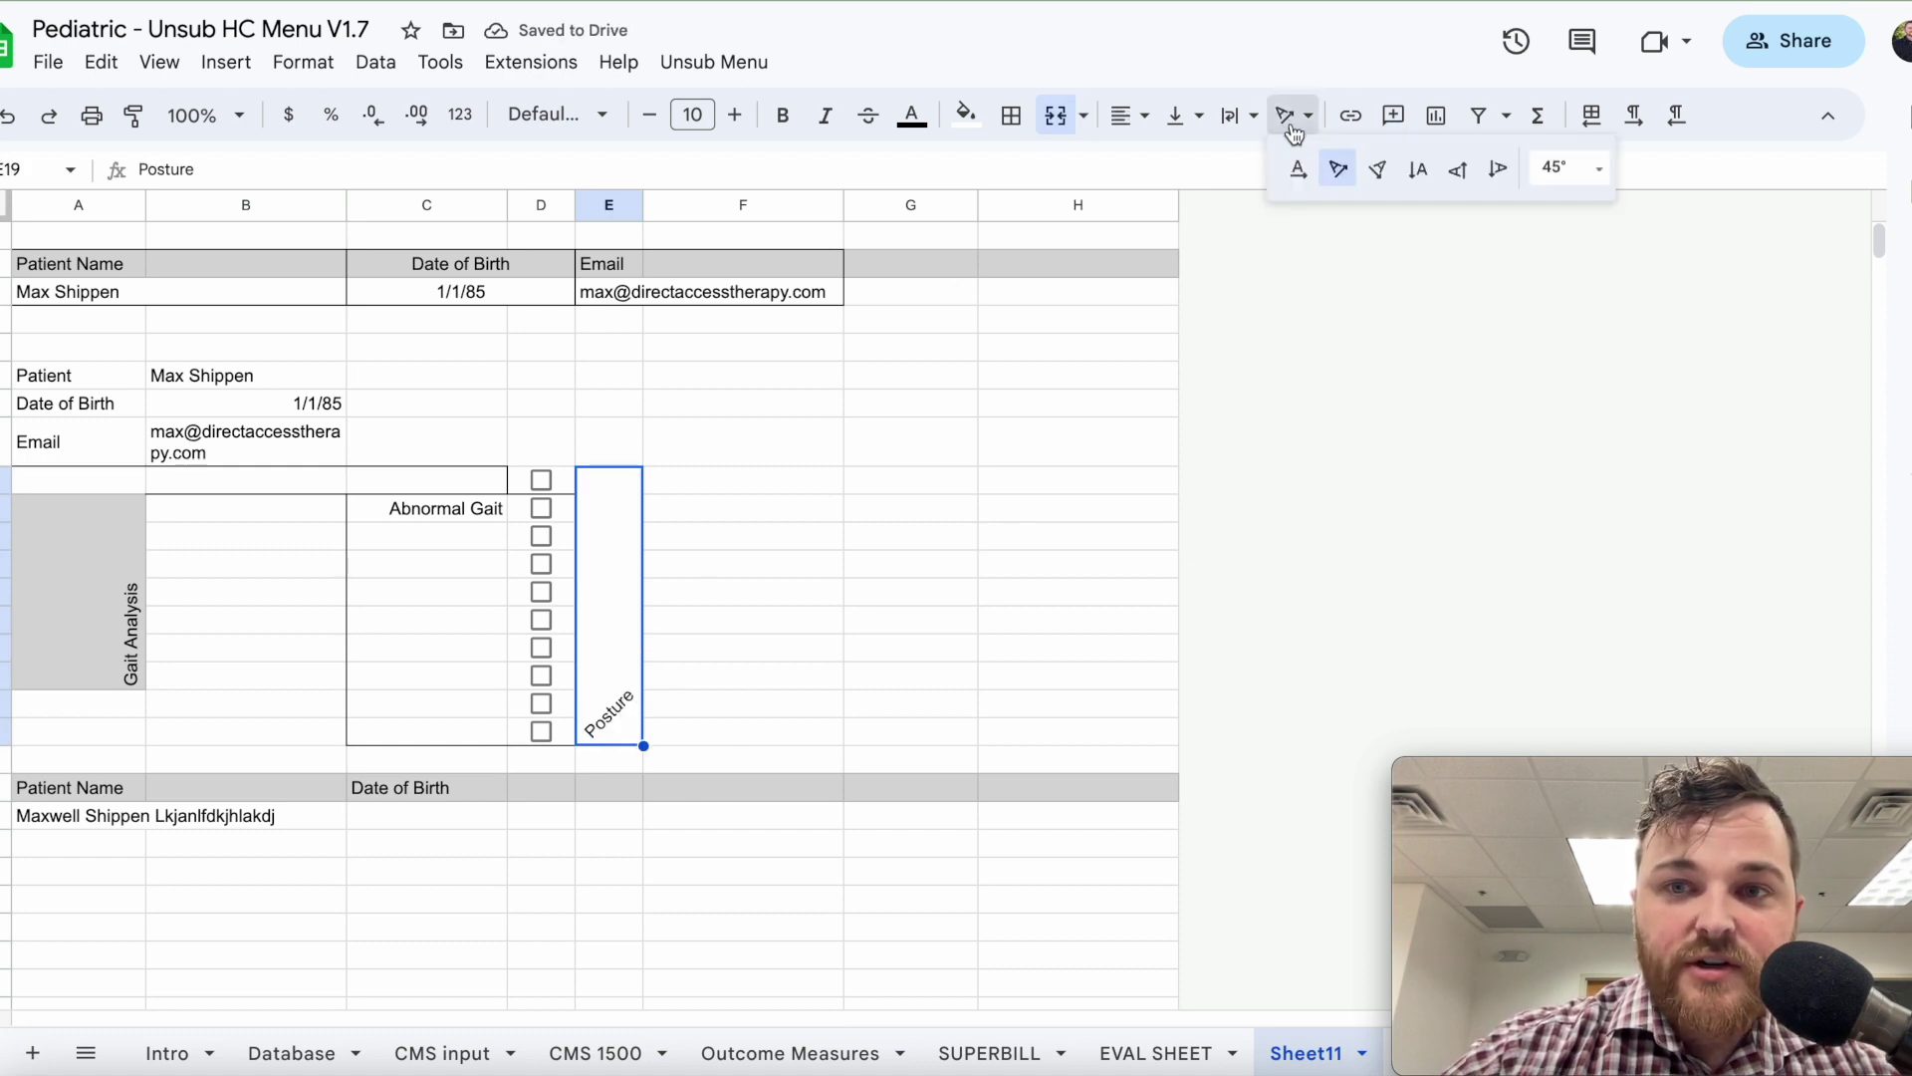
left_click(1455, 170)
left_click(884, 661)
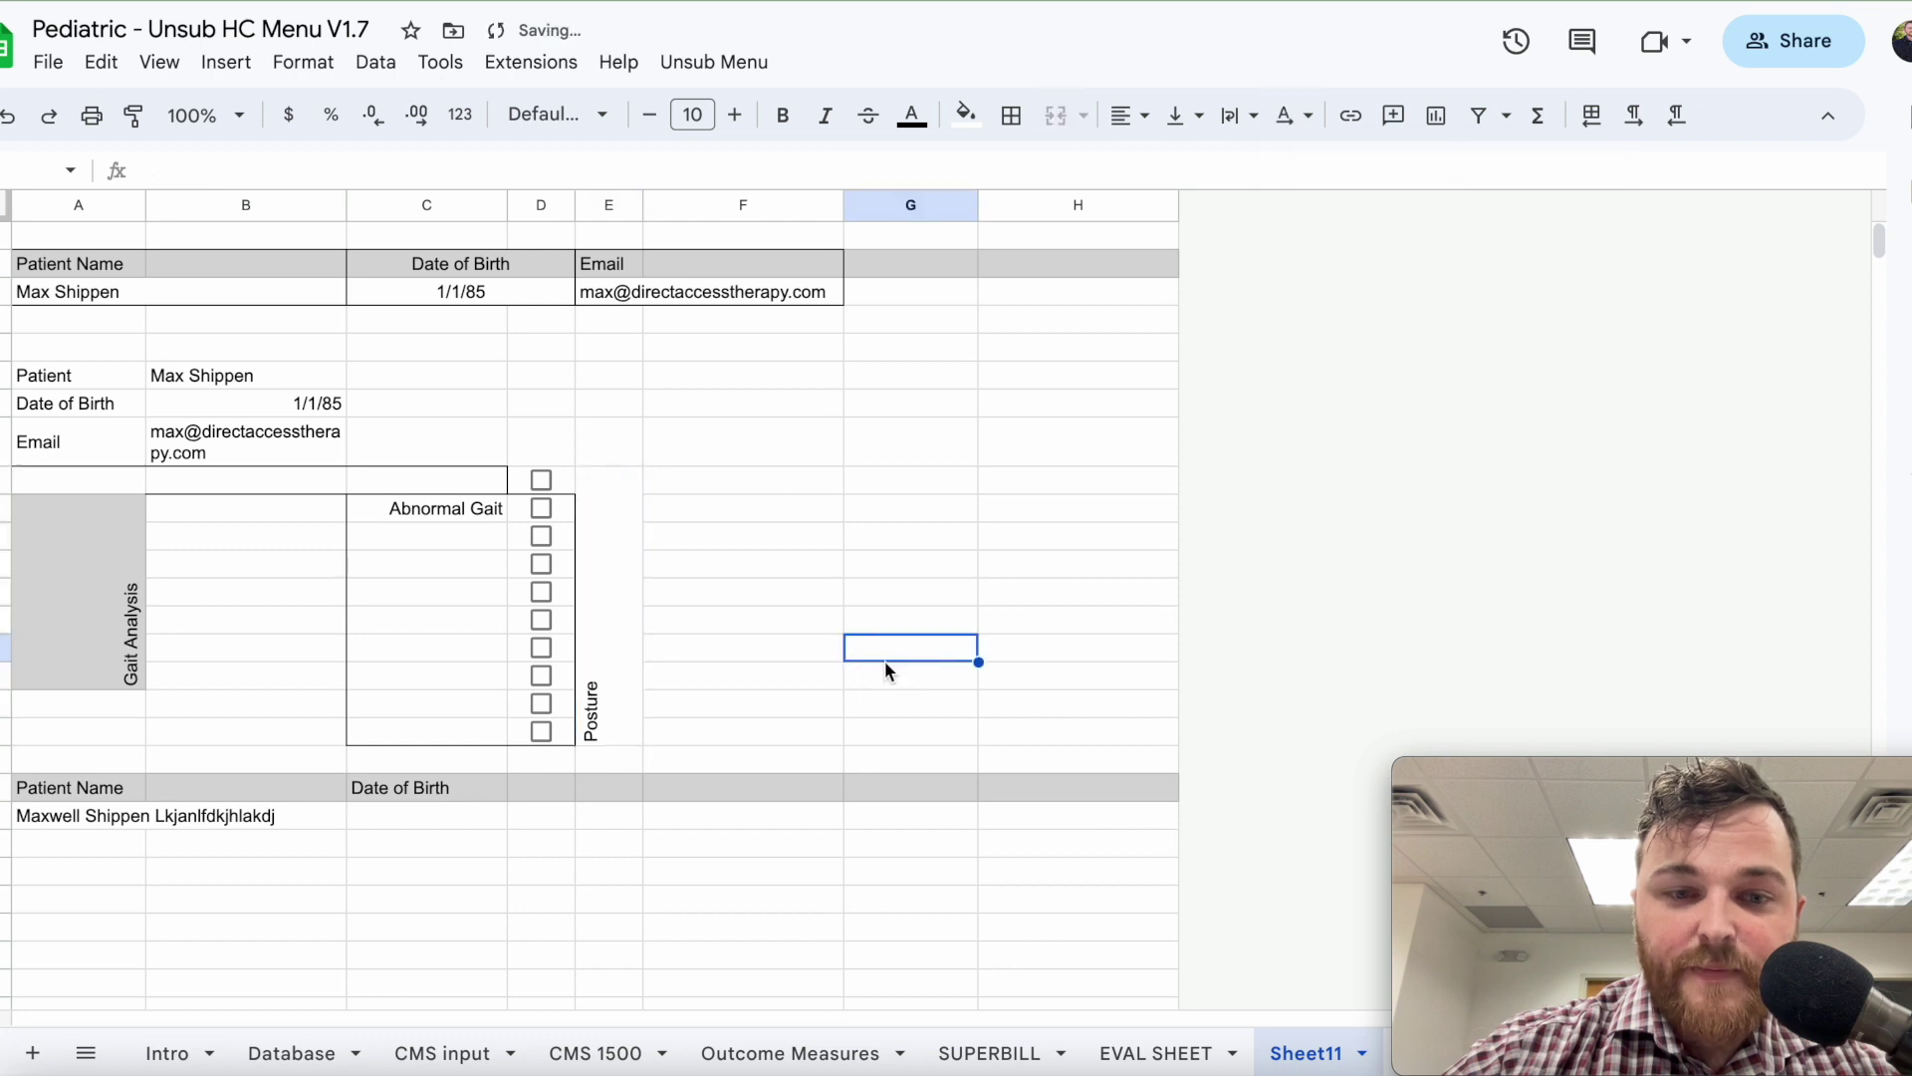
left_click(609, 677)
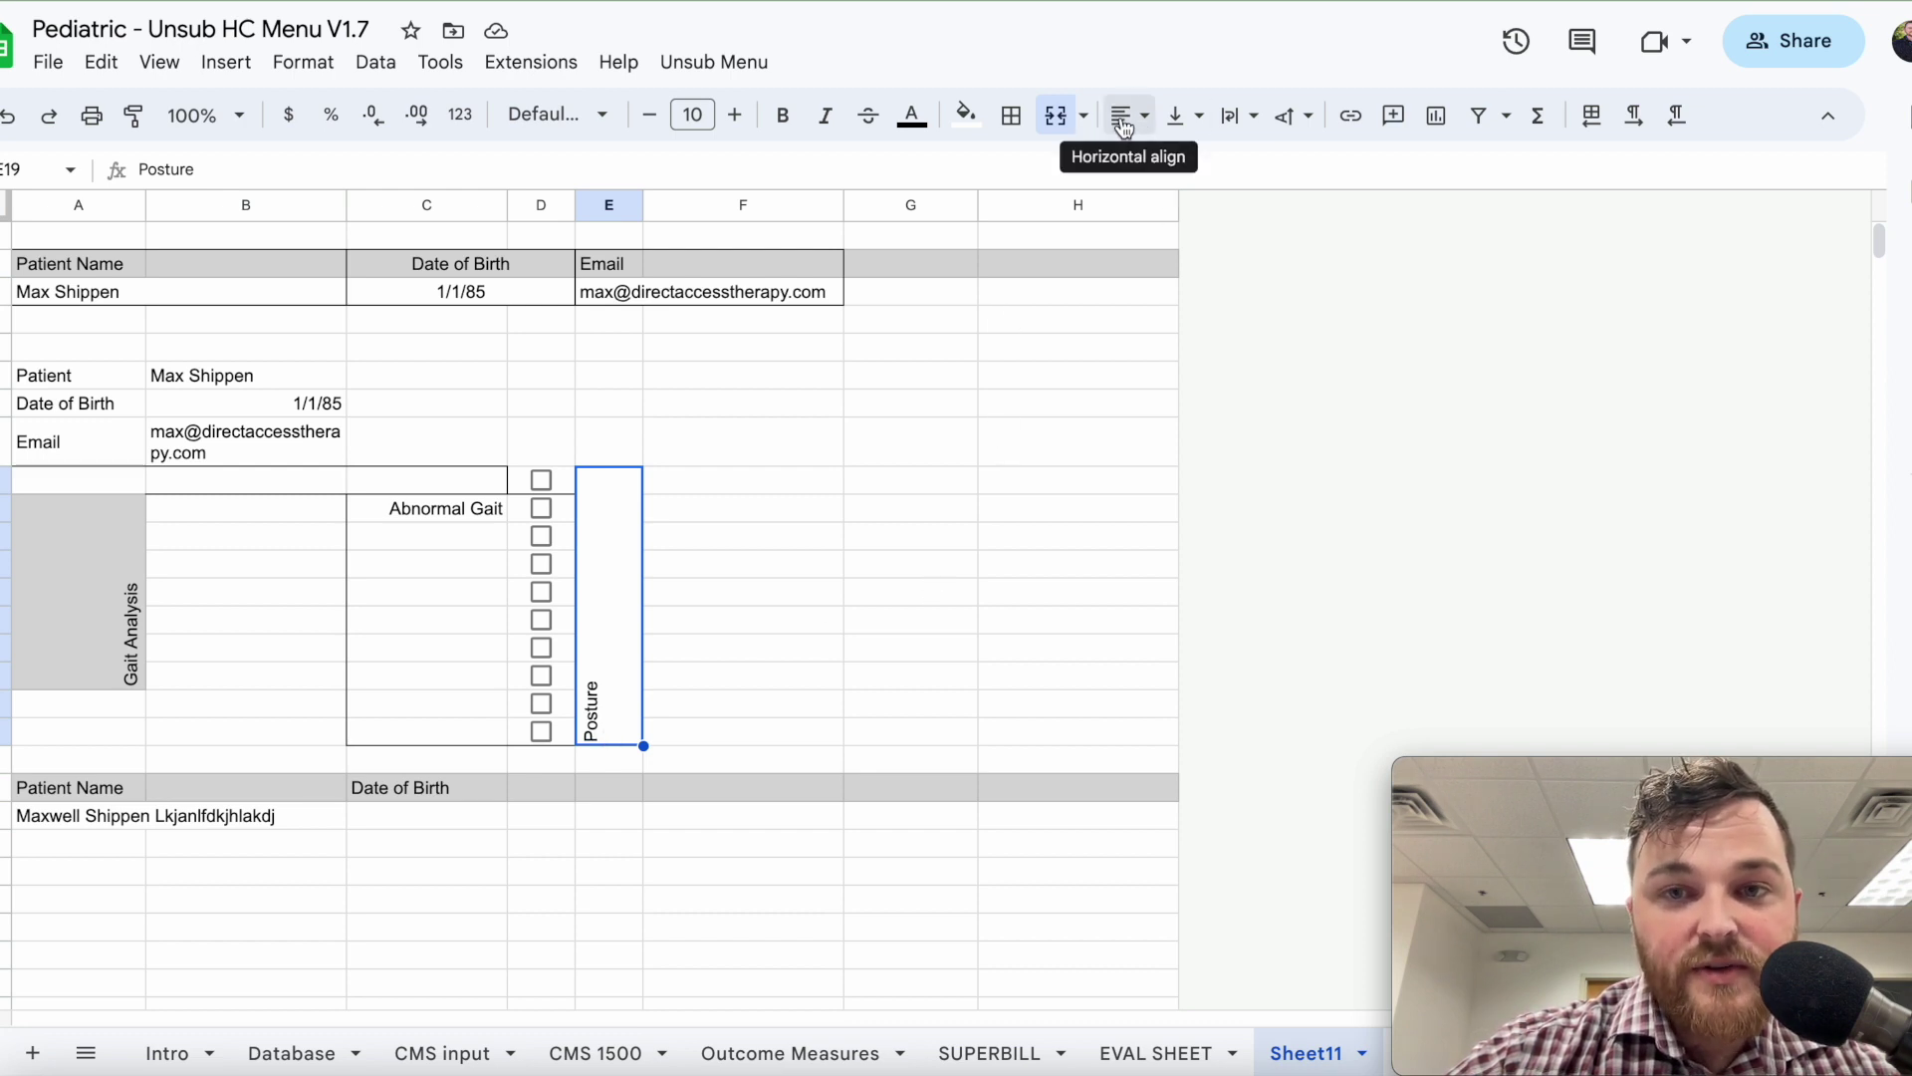
Try middle and top vertical alignment, then center Posture horizontally after testing right-align.
left_click(1201, 122)
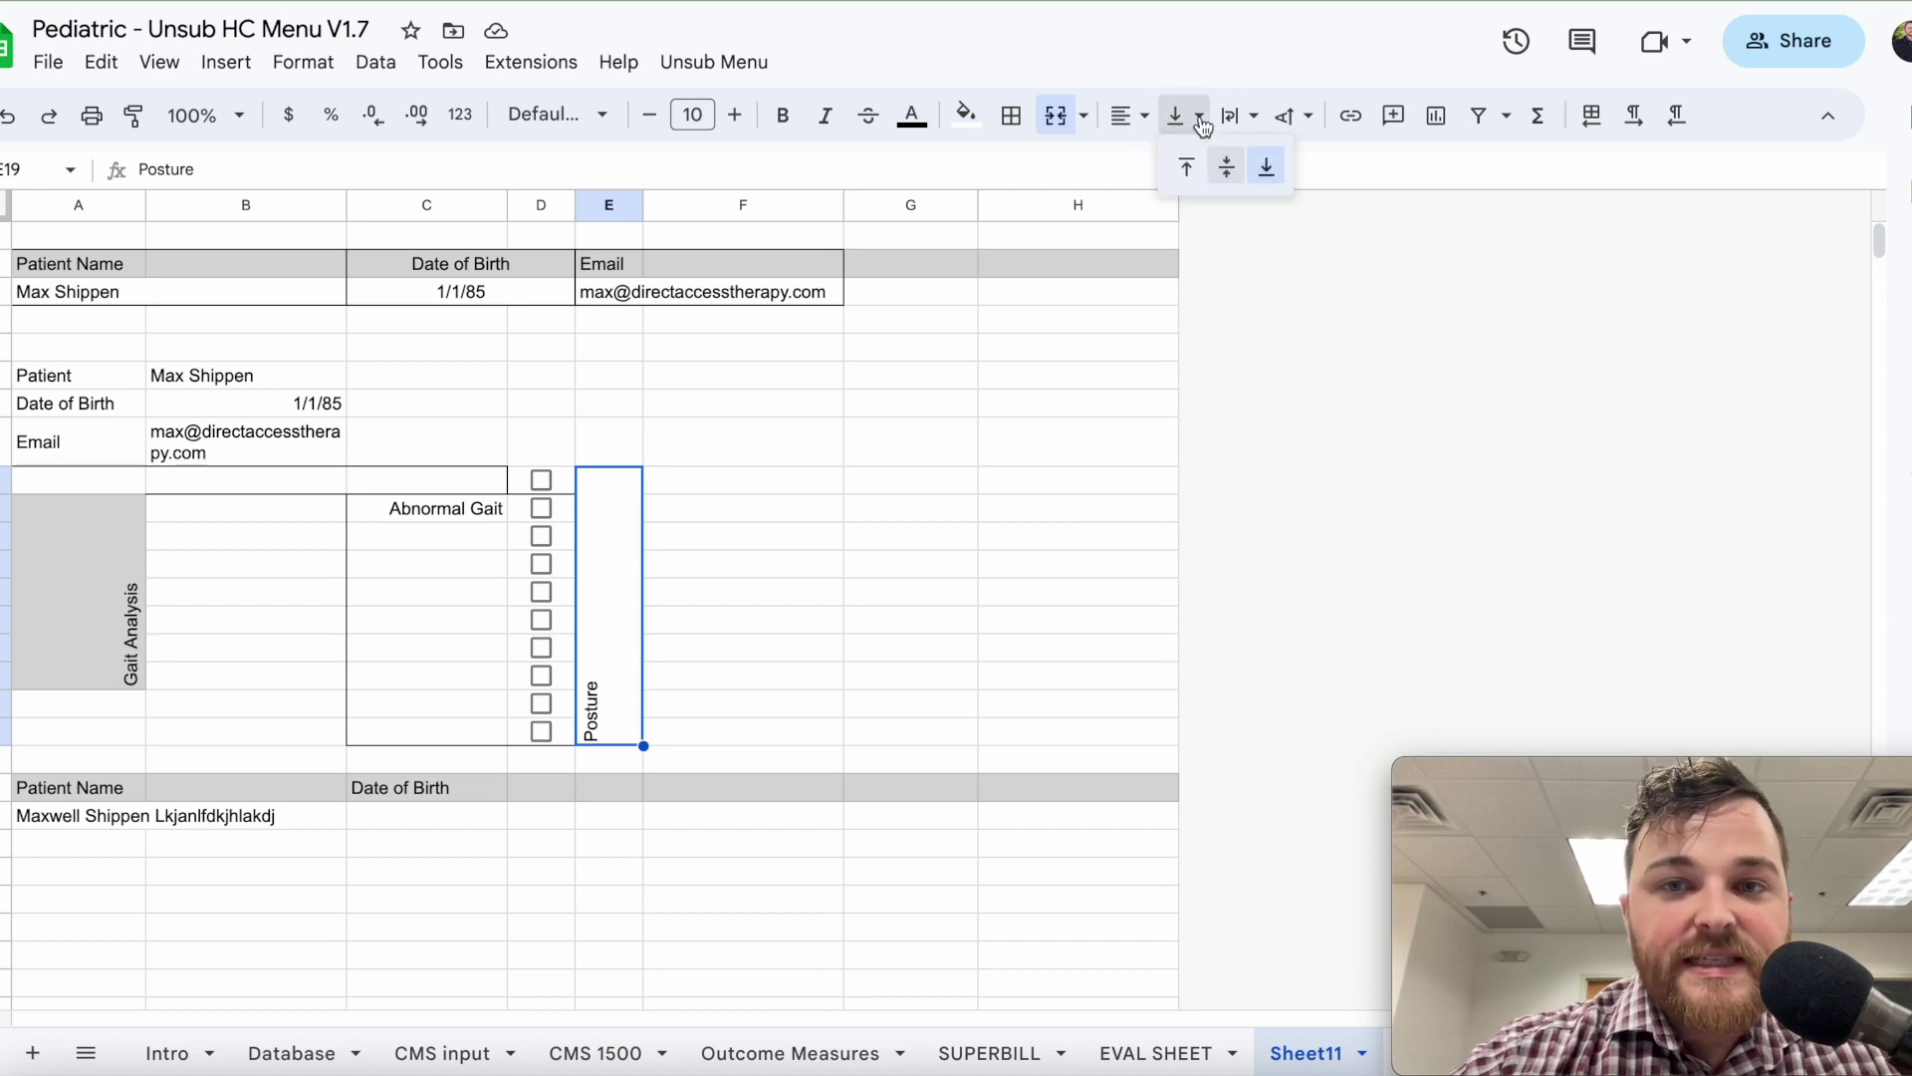
left_click(1226, 167)
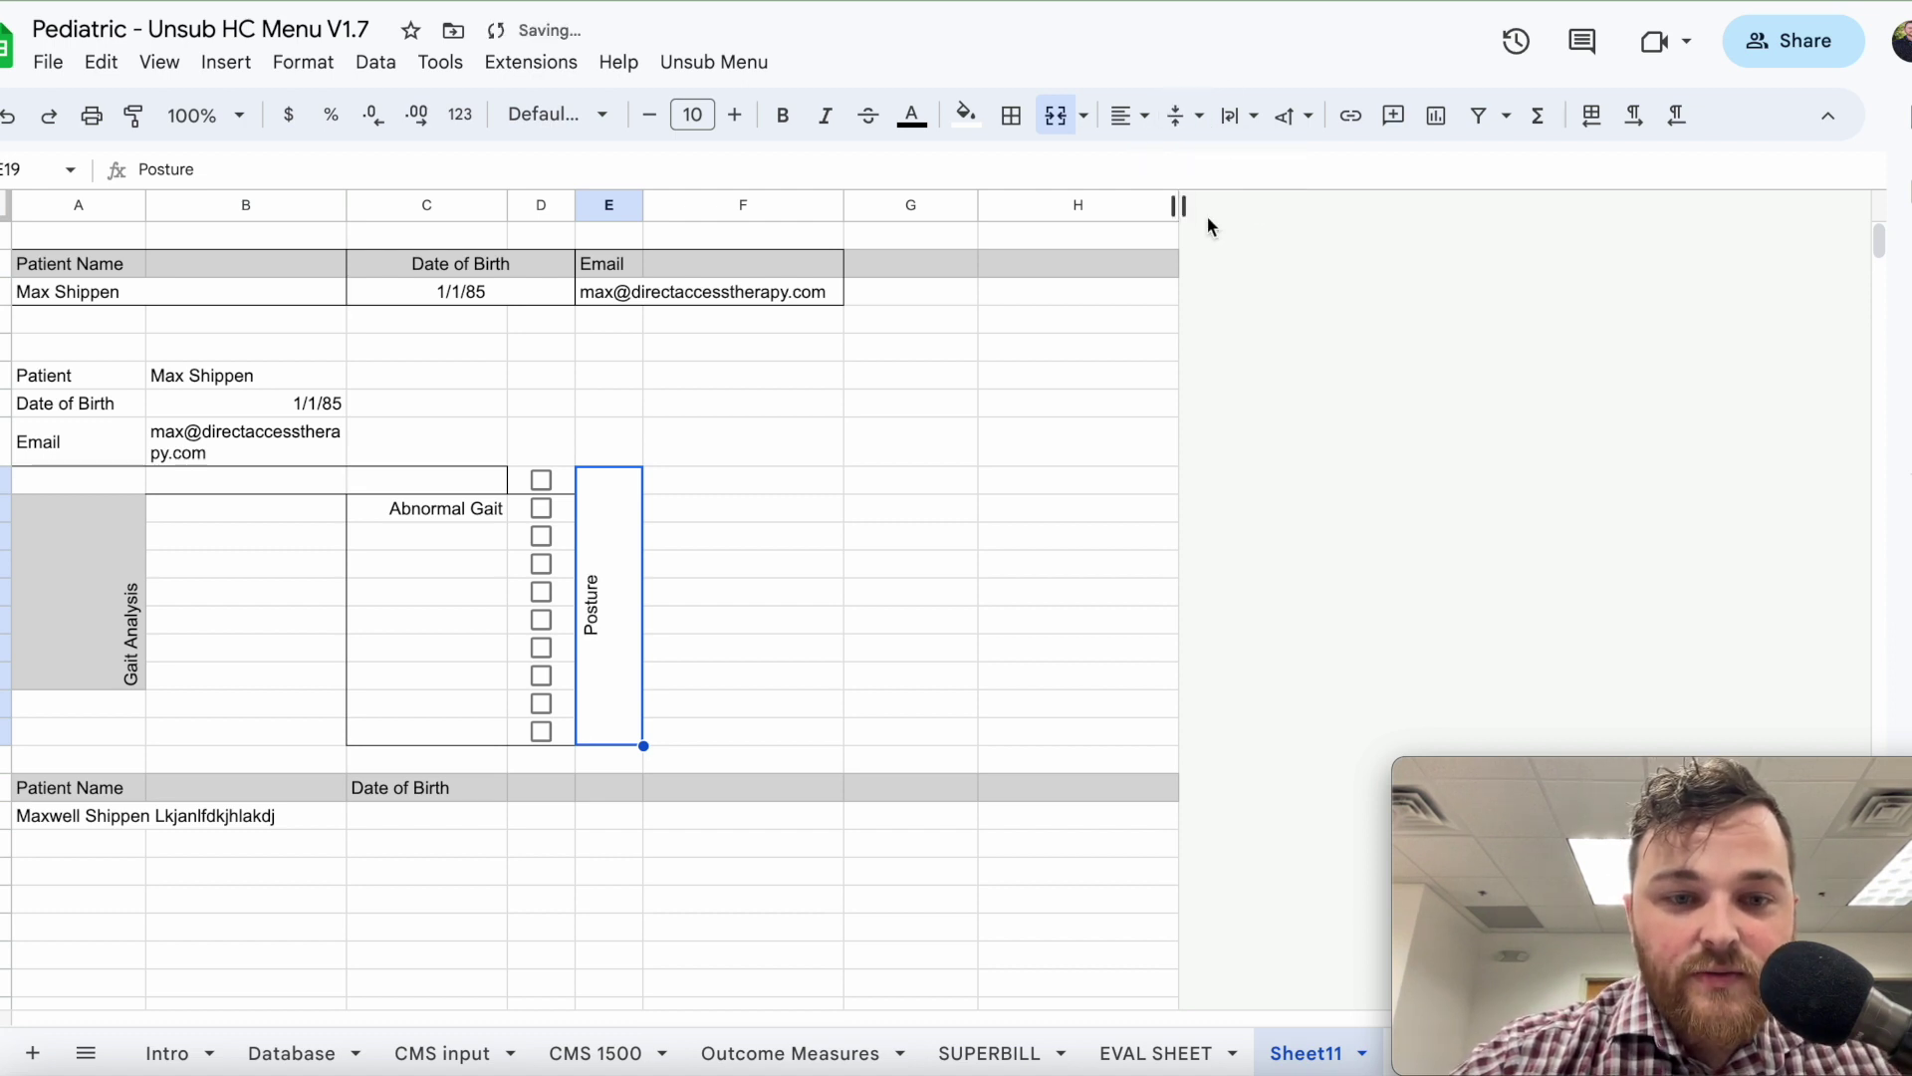
left_click(1186, 118)
left_click(1190, 159)
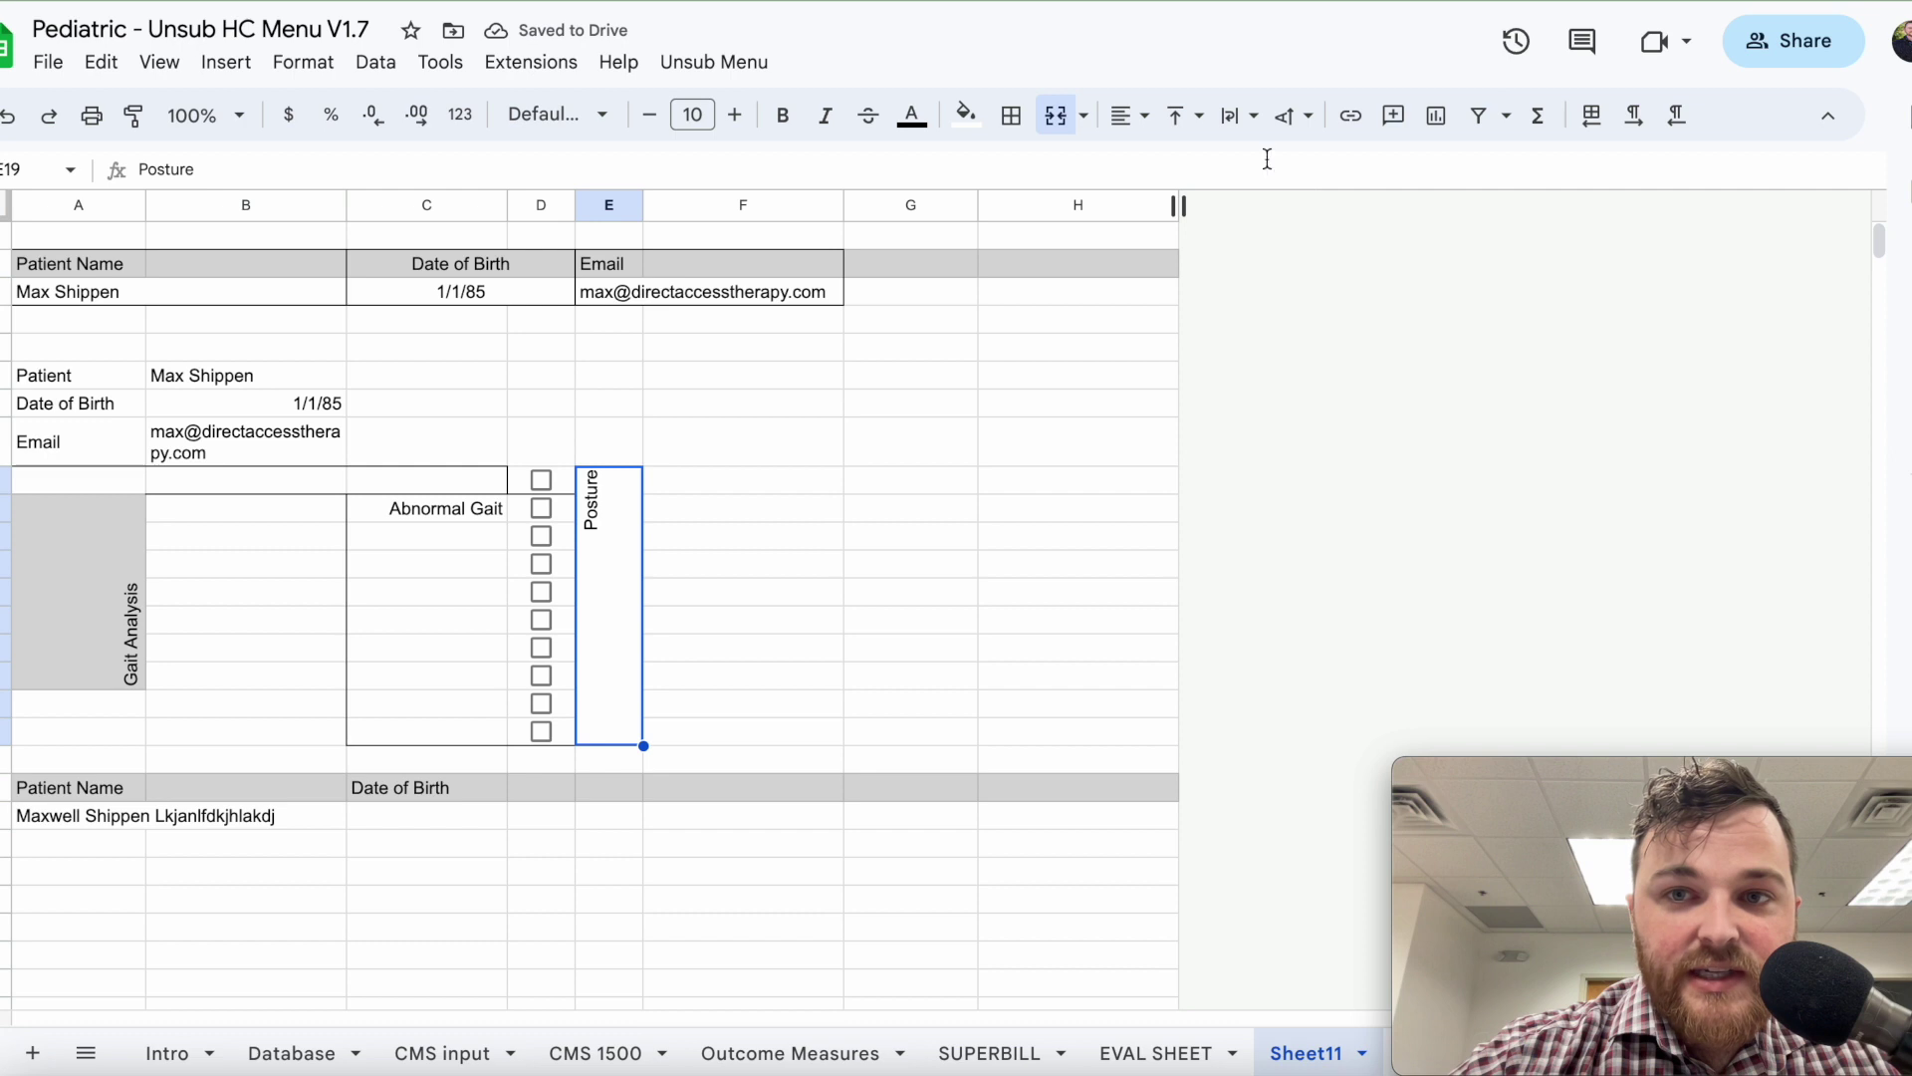
left_click(1149, 121)
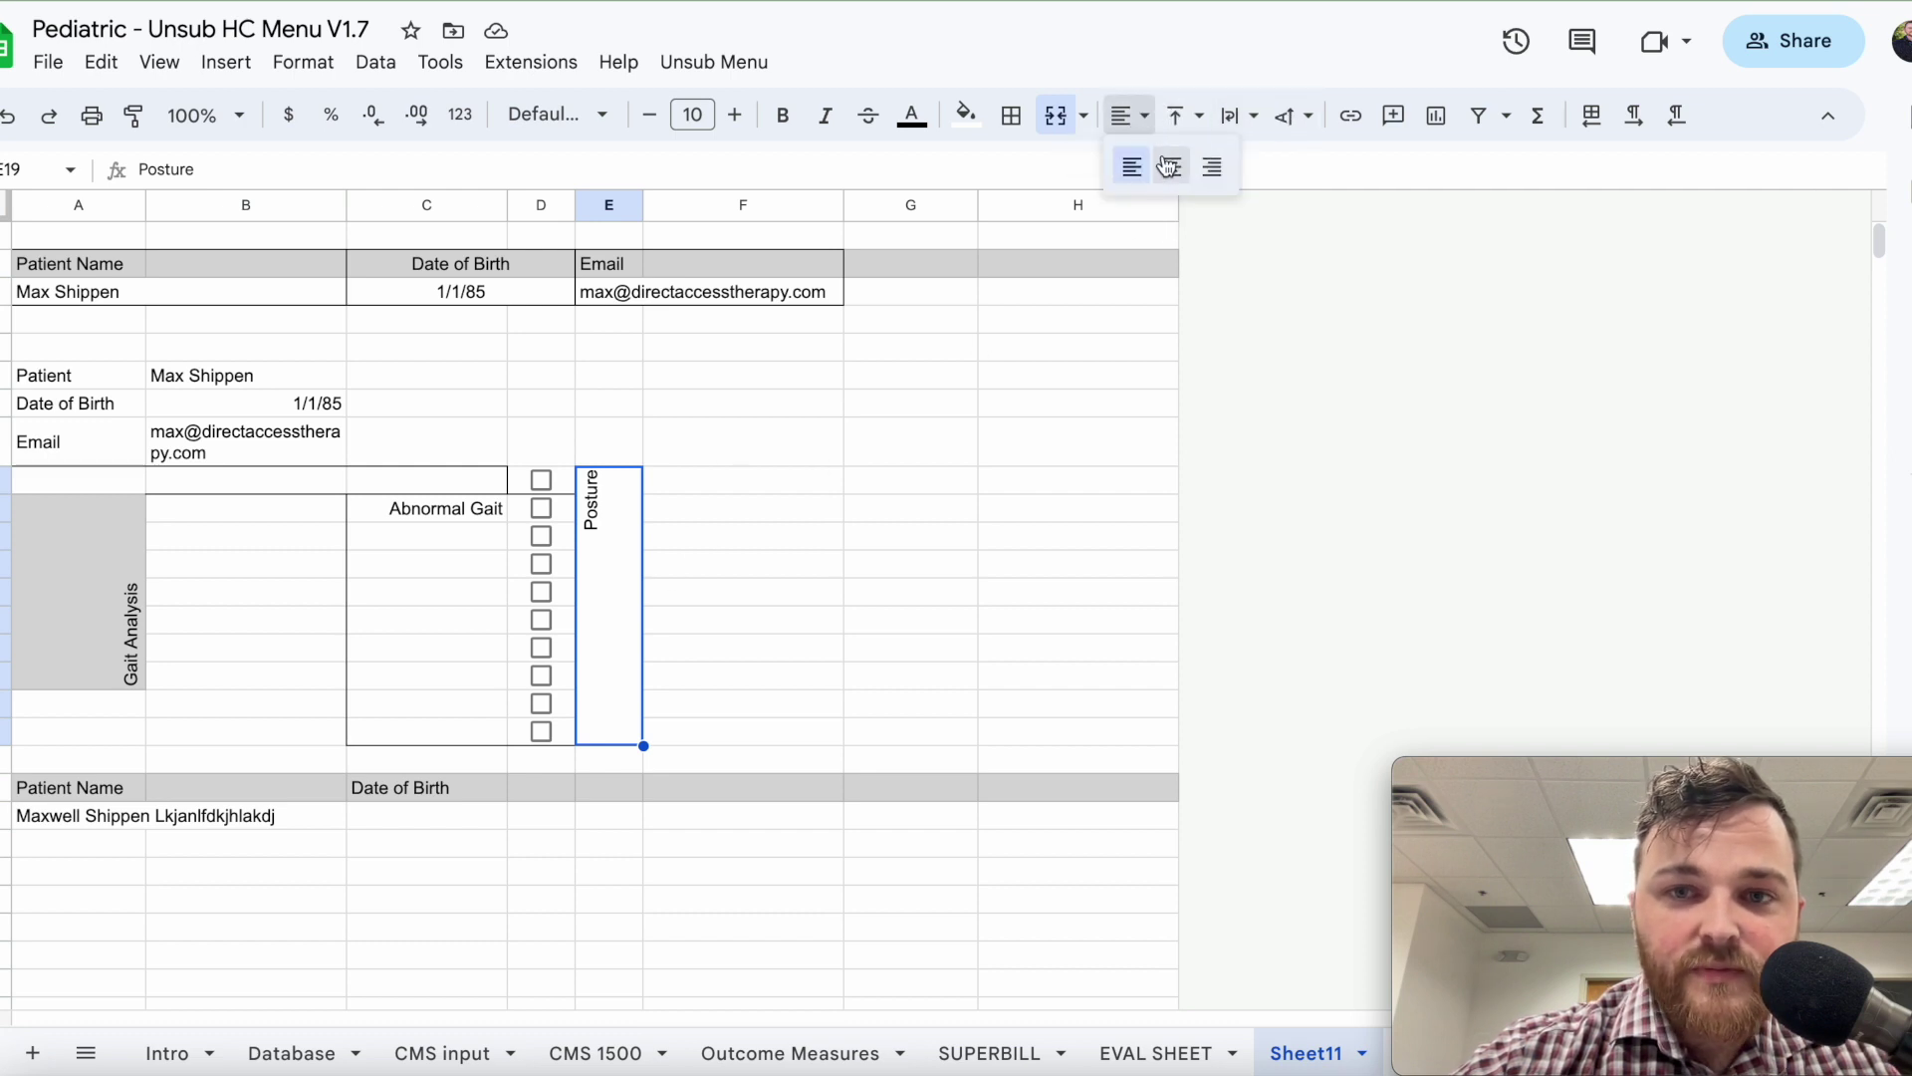
left_click(1170, 162)
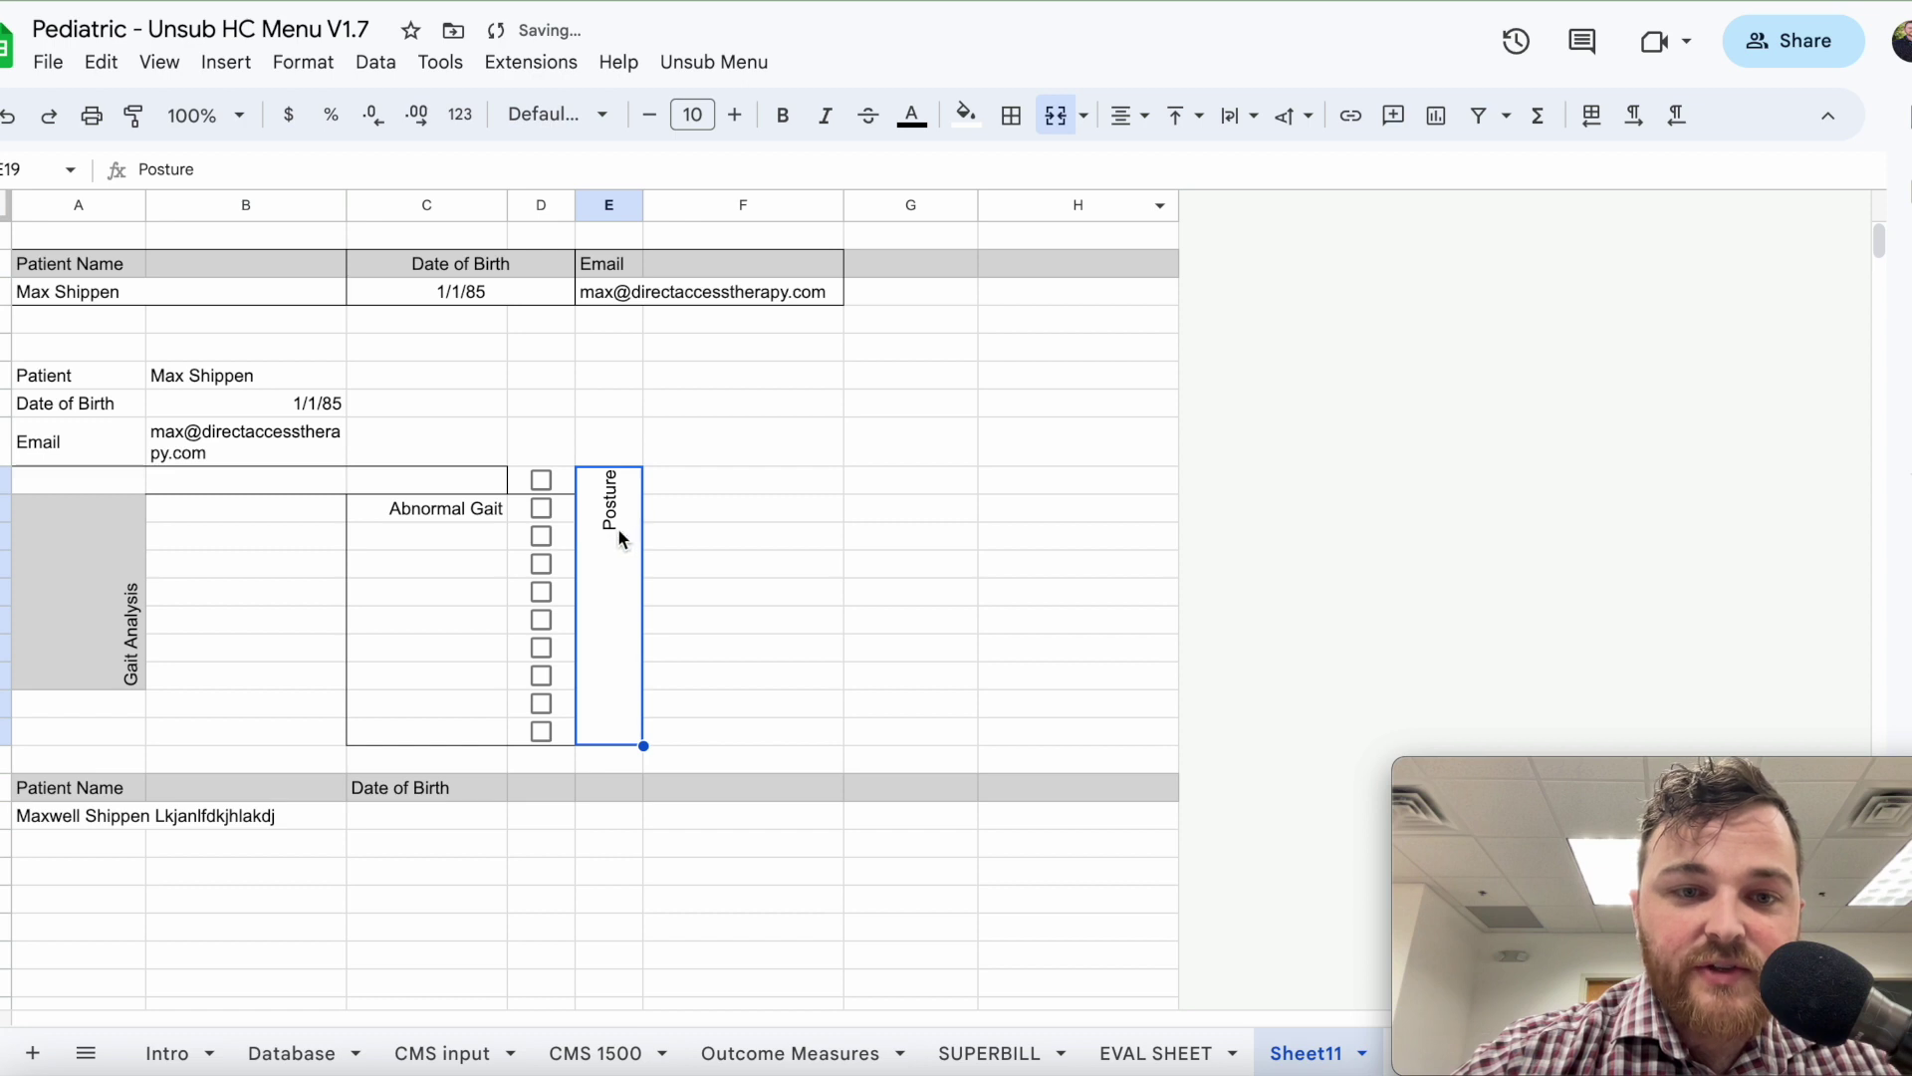
left_click(1145, 115)
left_click(1216, 162)
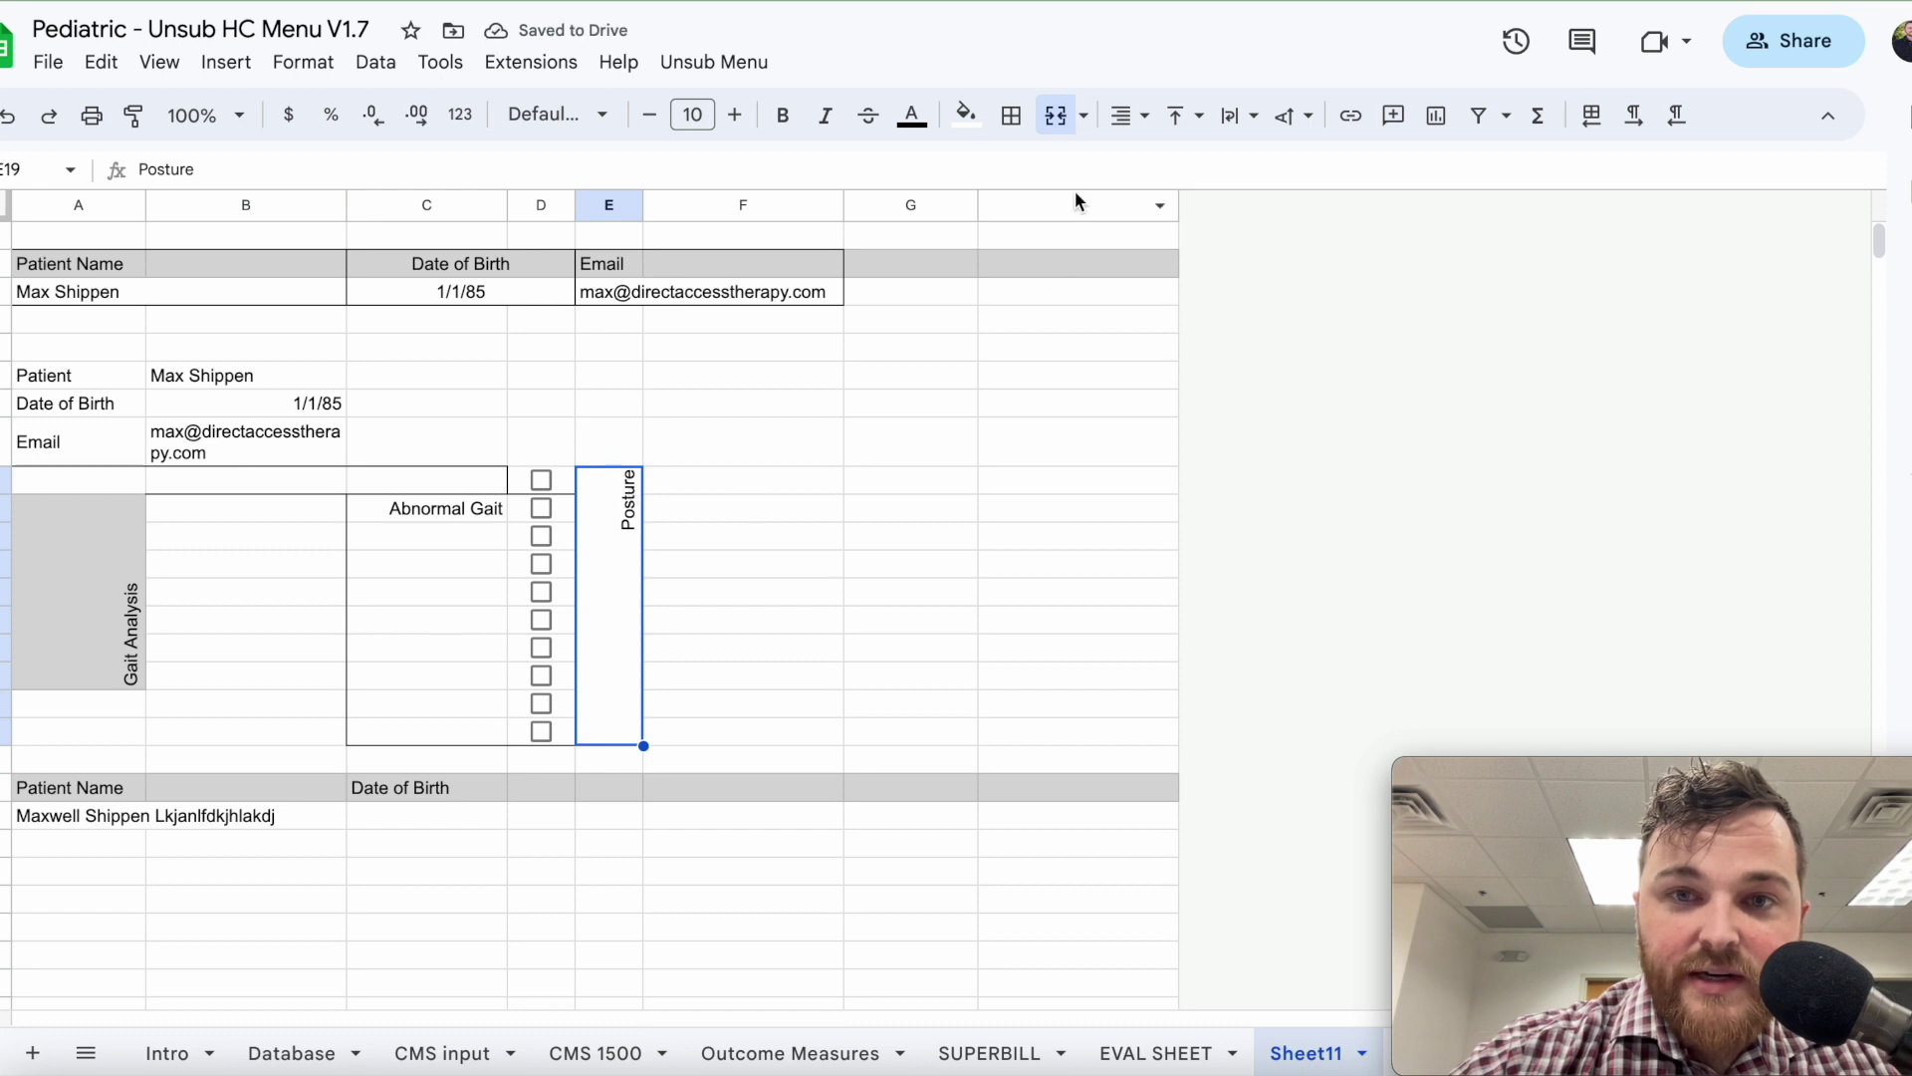
left_click(1145, 115)
left_click(1173, 164)
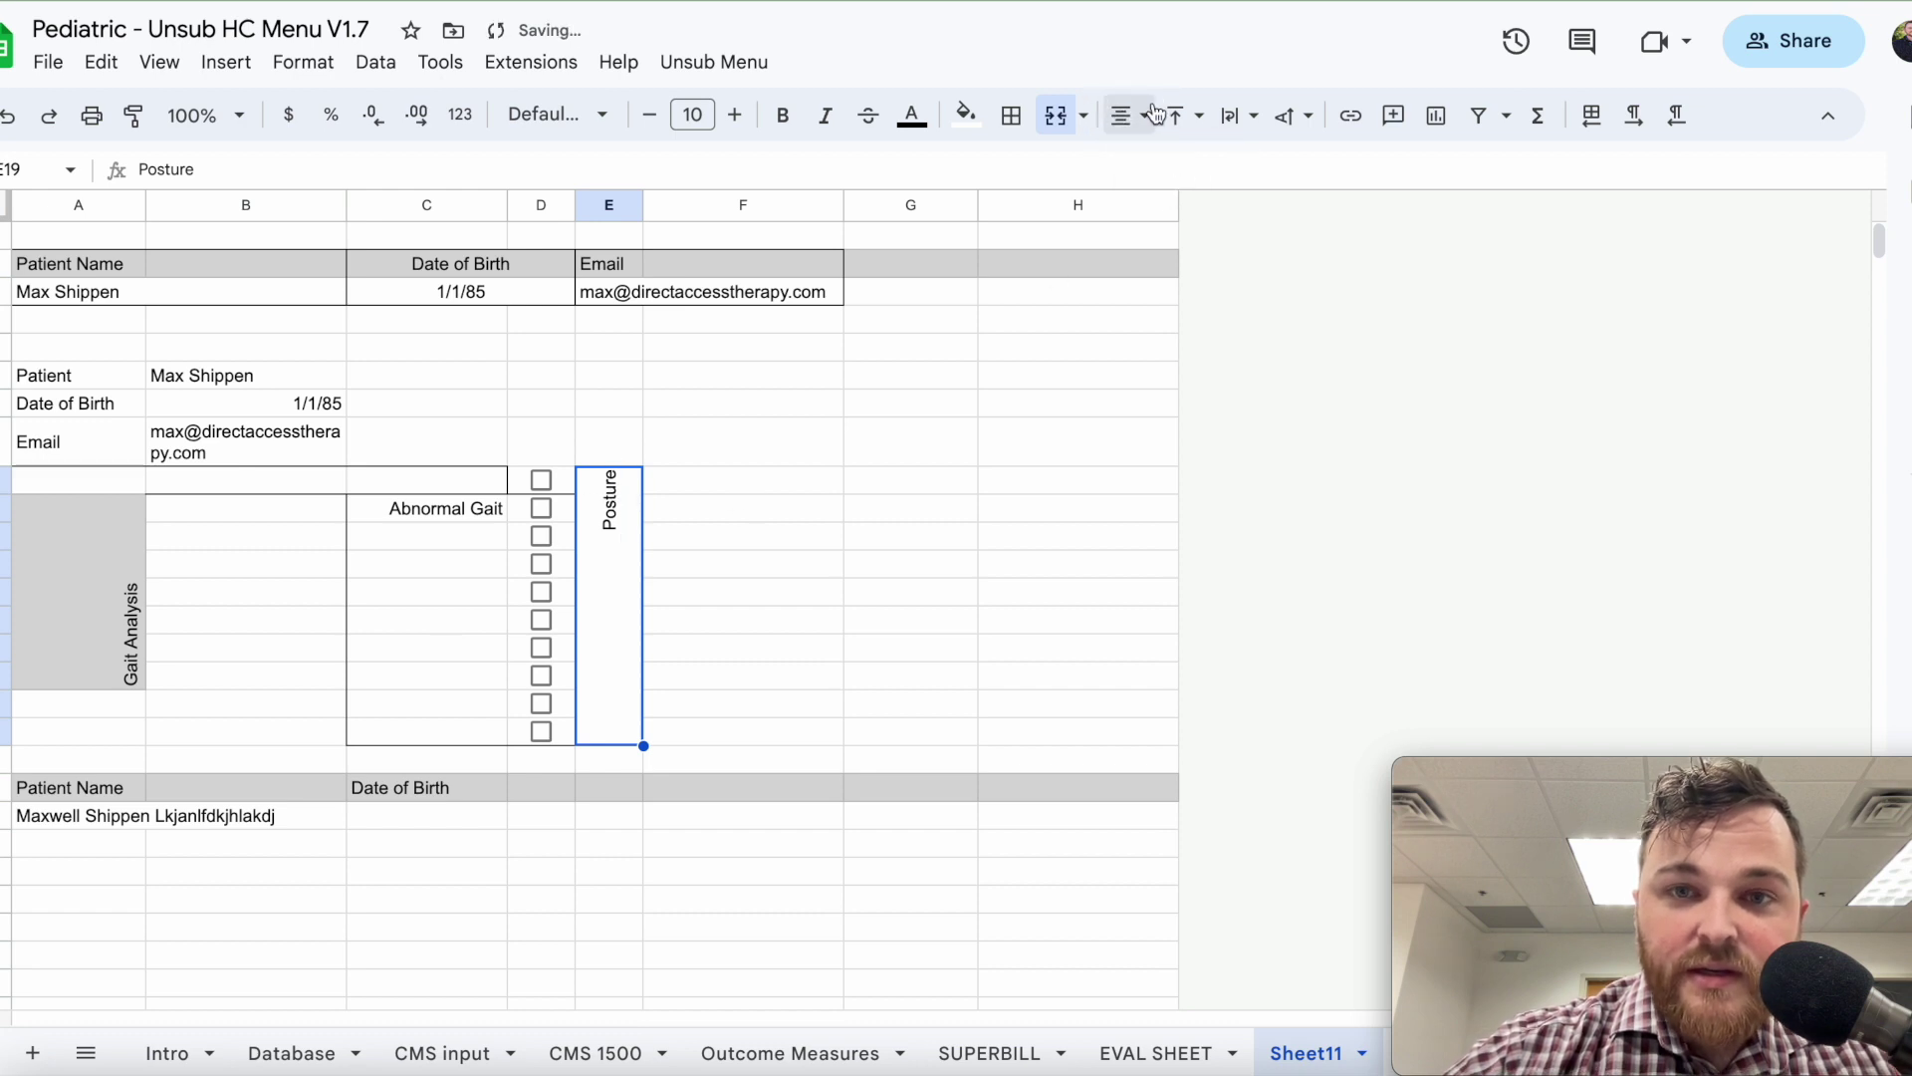
Set Posture's vertical alignment back to middle and review the centered label.
left_click(1189, 117)
left_click(1235, 169)
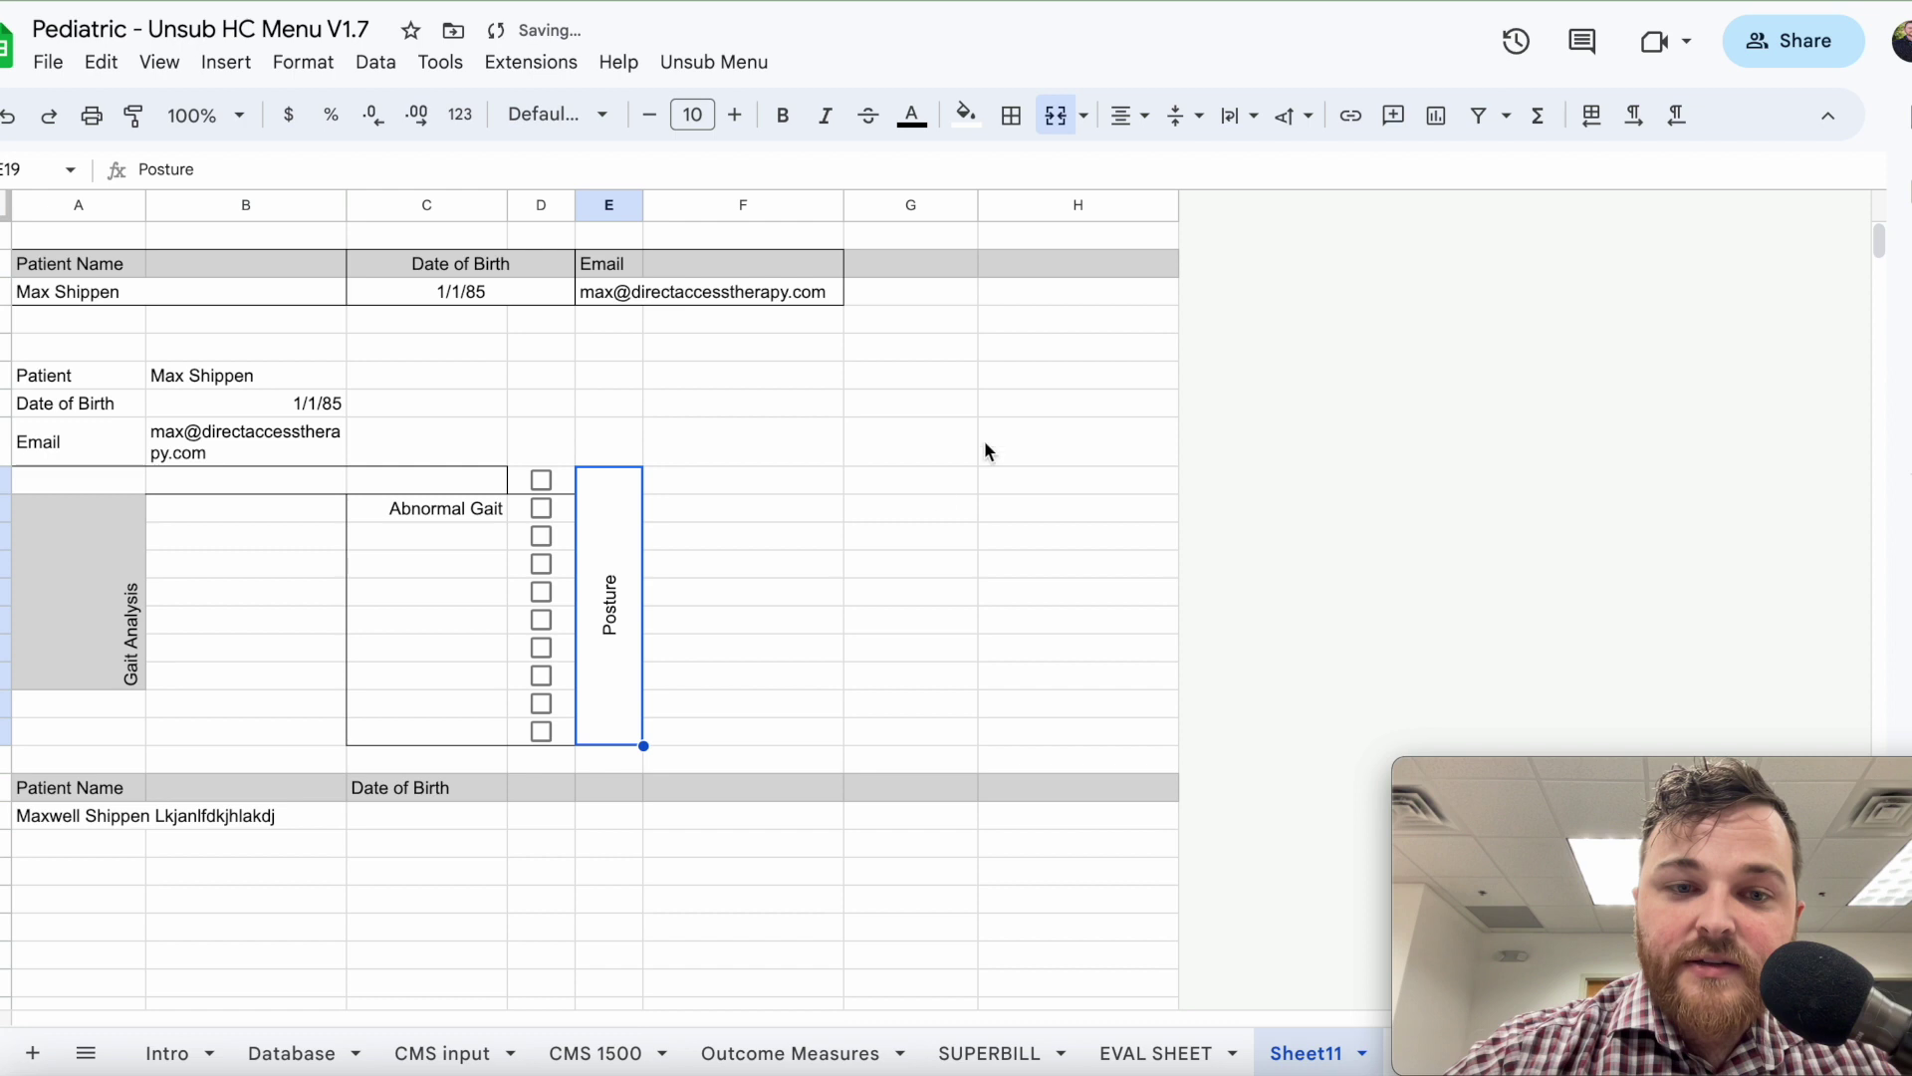
left_click(914, 513)
left_click(637, 623)
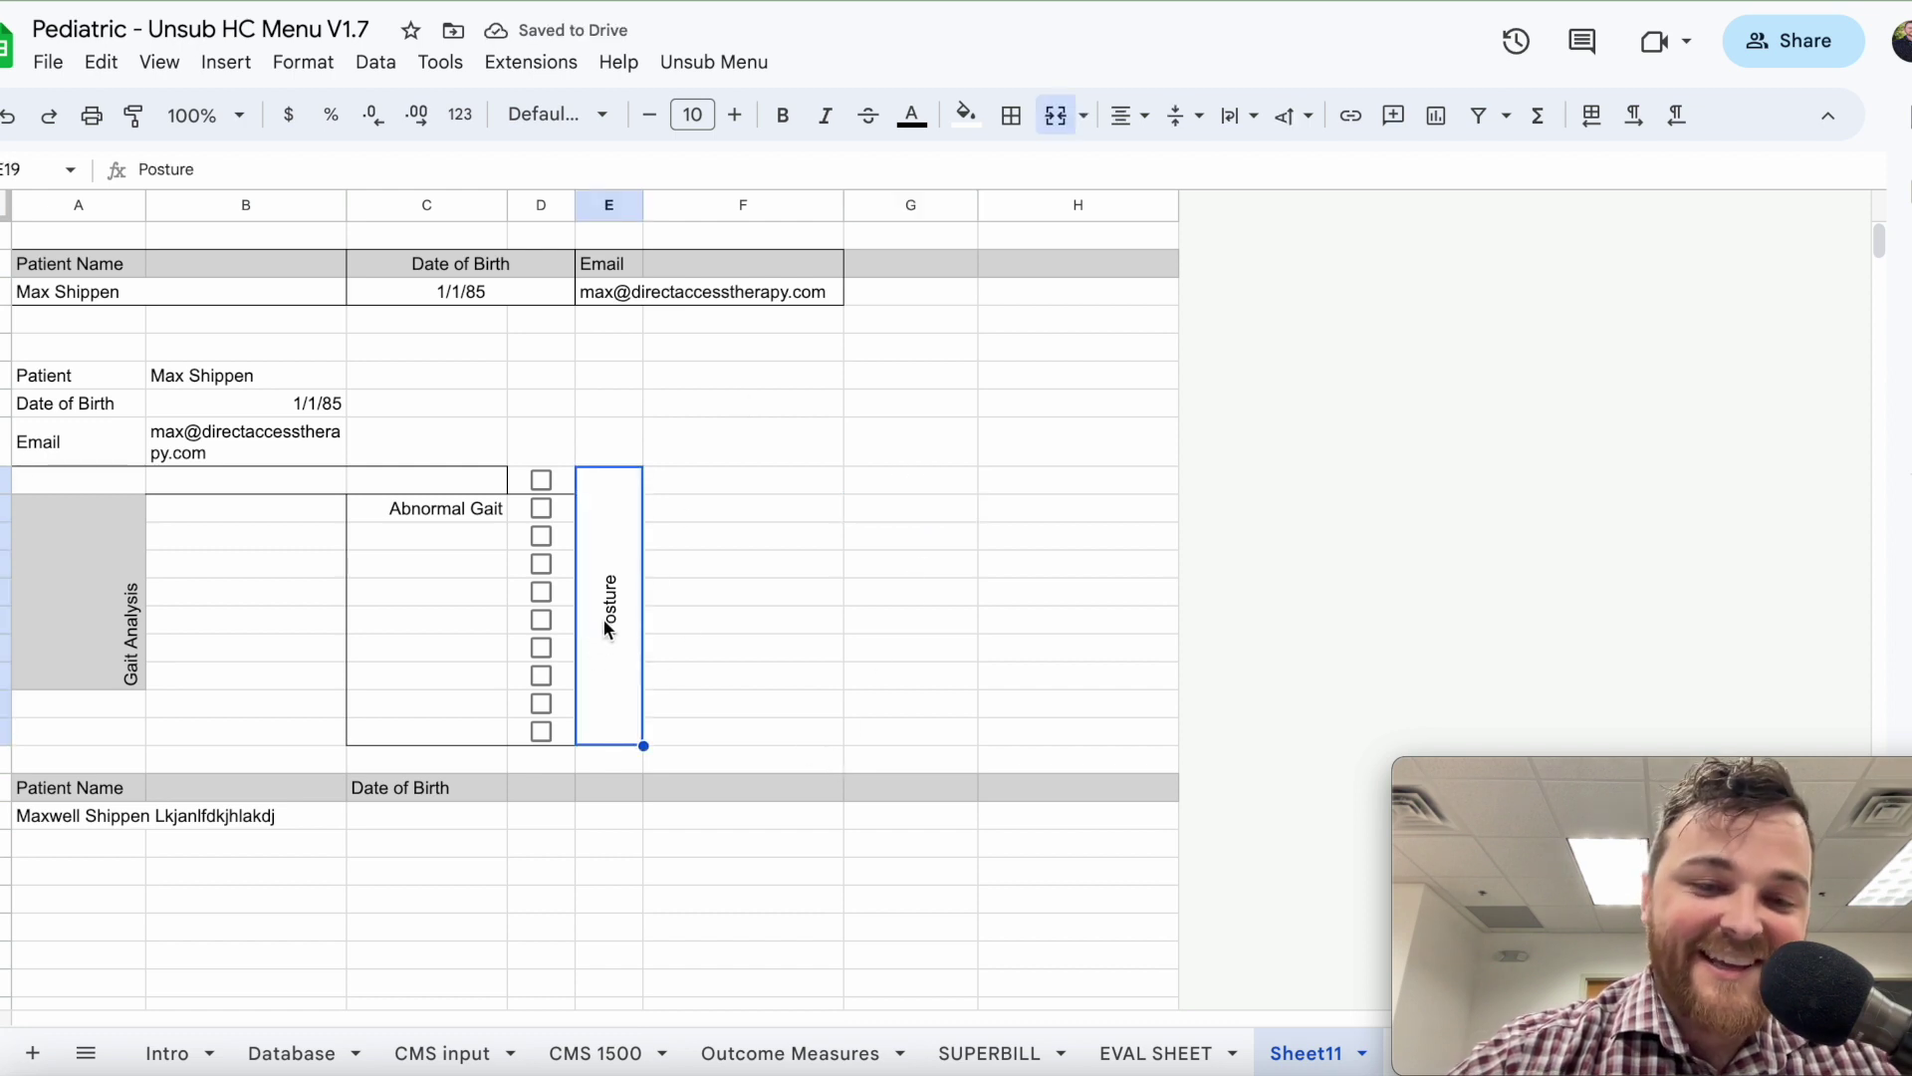
left_click(795, 595)
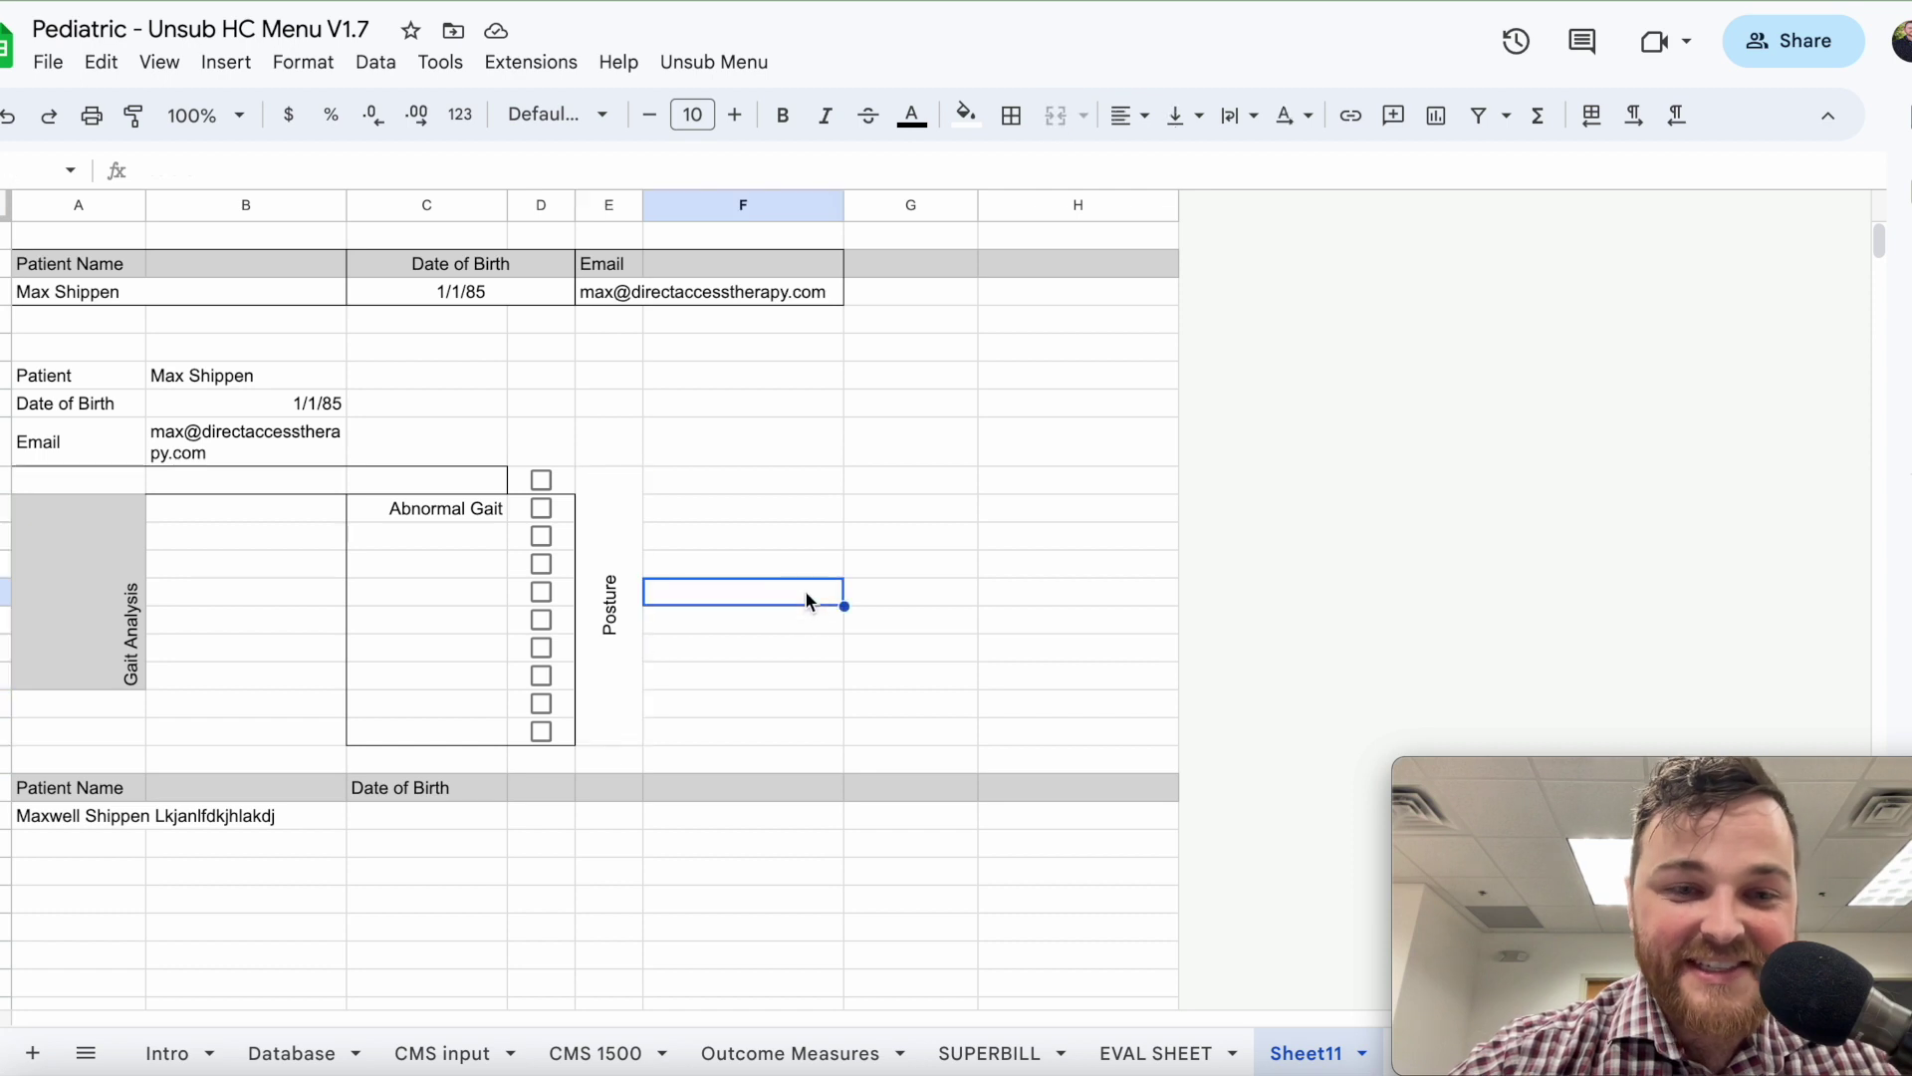
Shade the merged Posture cell light grey, switching to a lighter grey swatch.
left_click(623, 611)
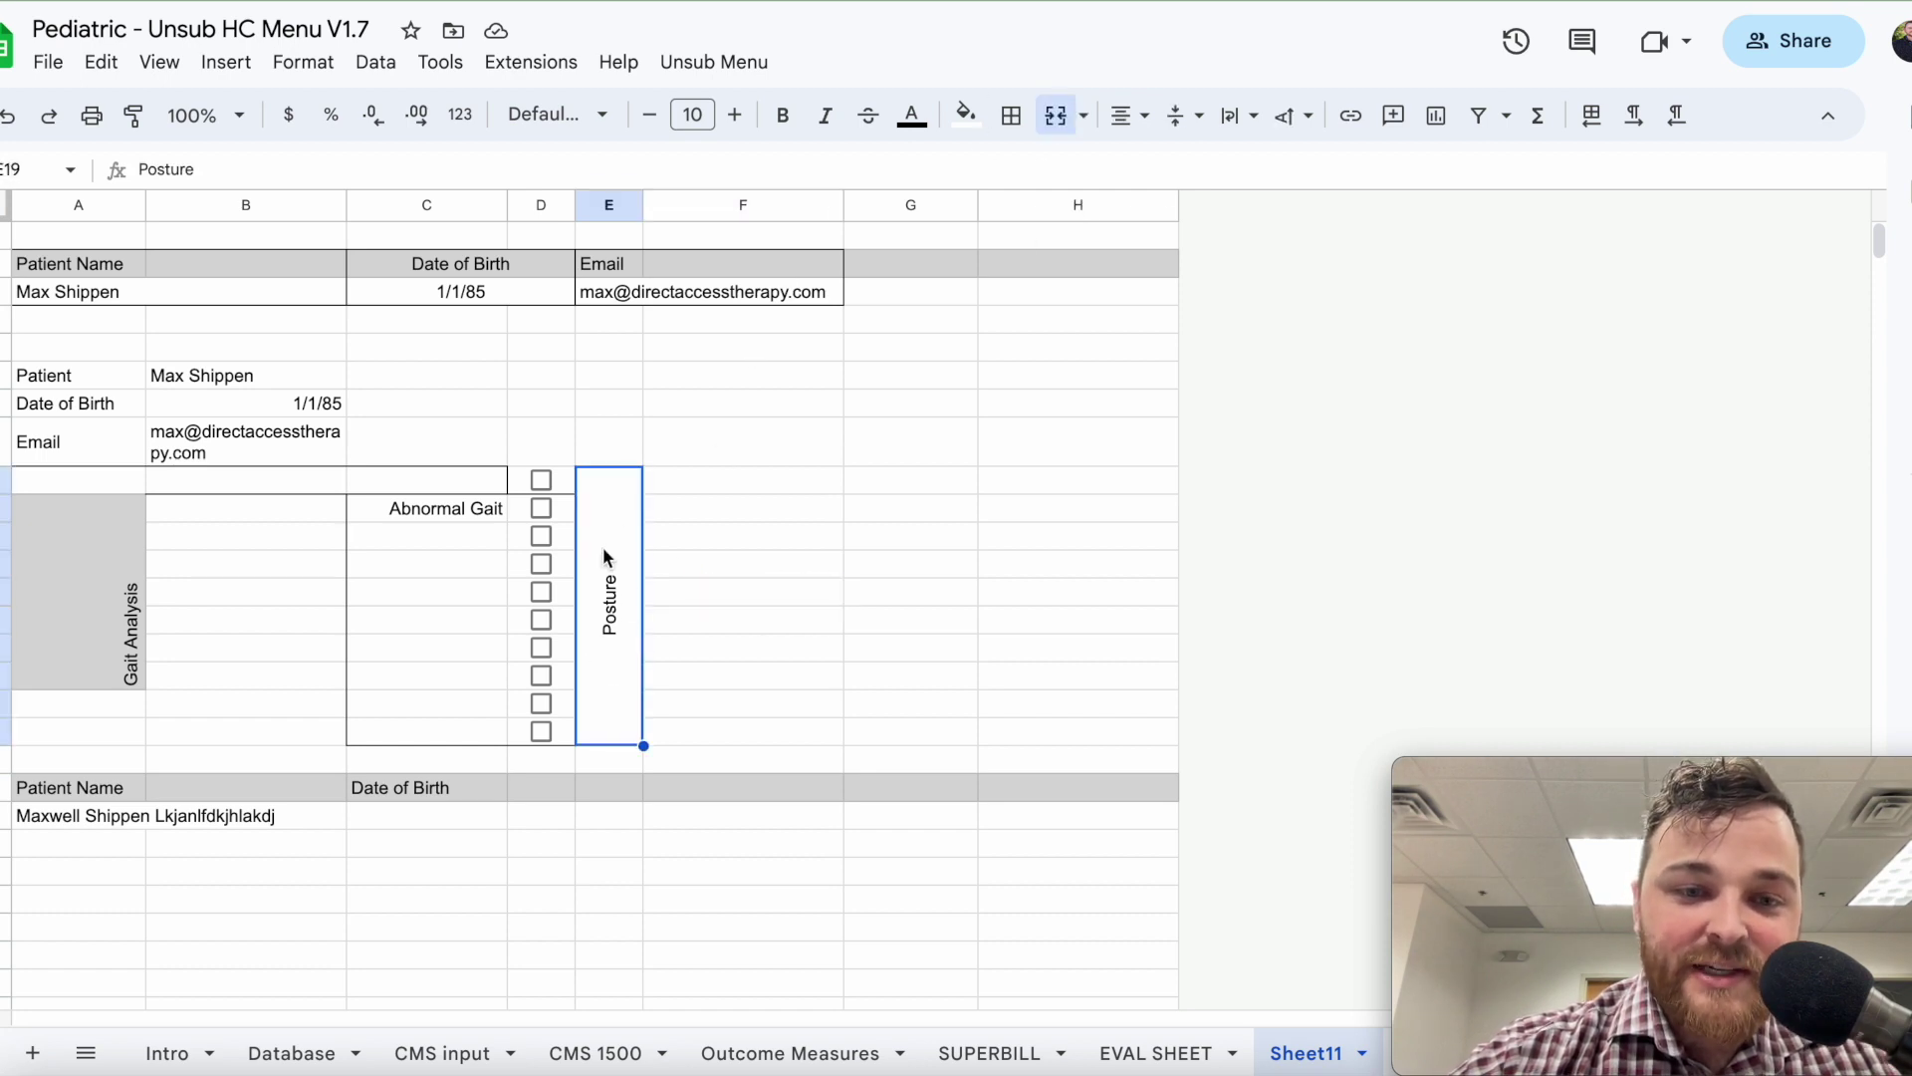
left_click(965, 114)
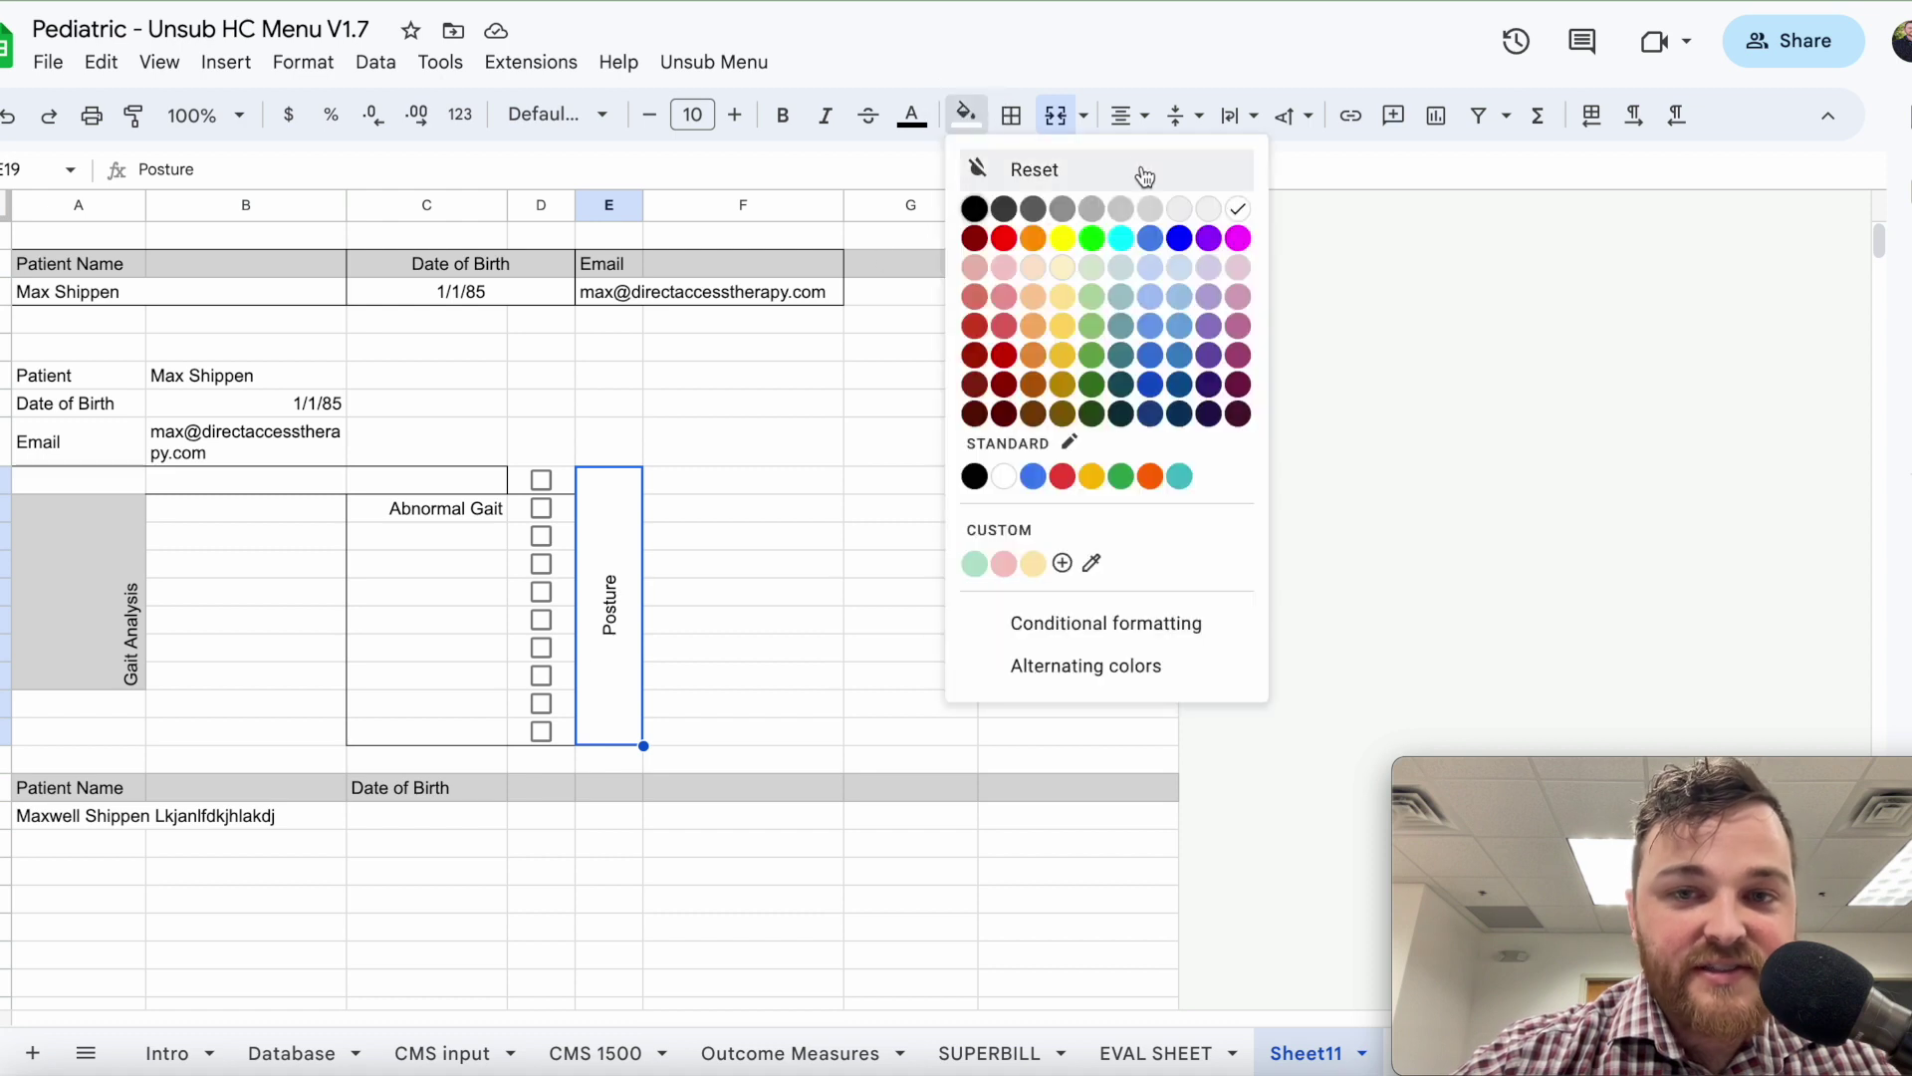
left_click(1121, 208)
left_click(930, 563)
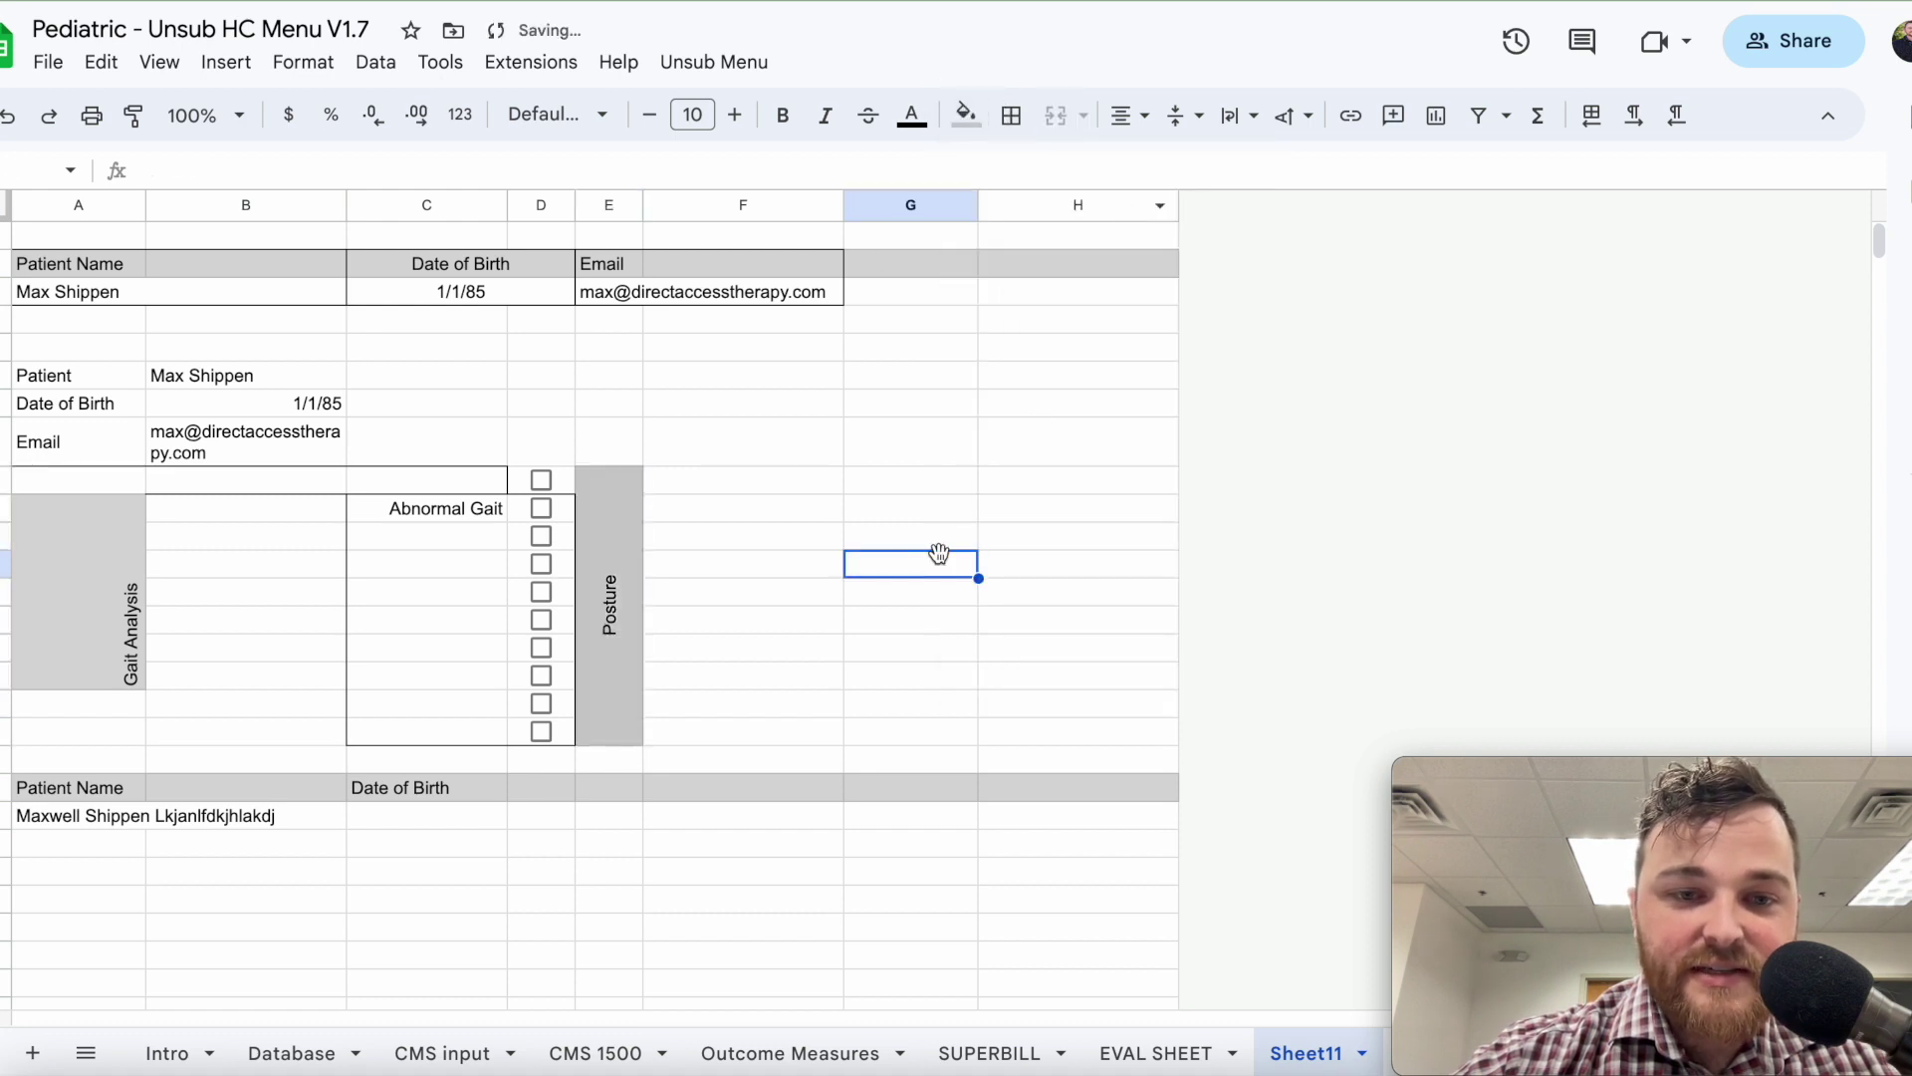
left_click(637, 658)
left_click(965, 114)
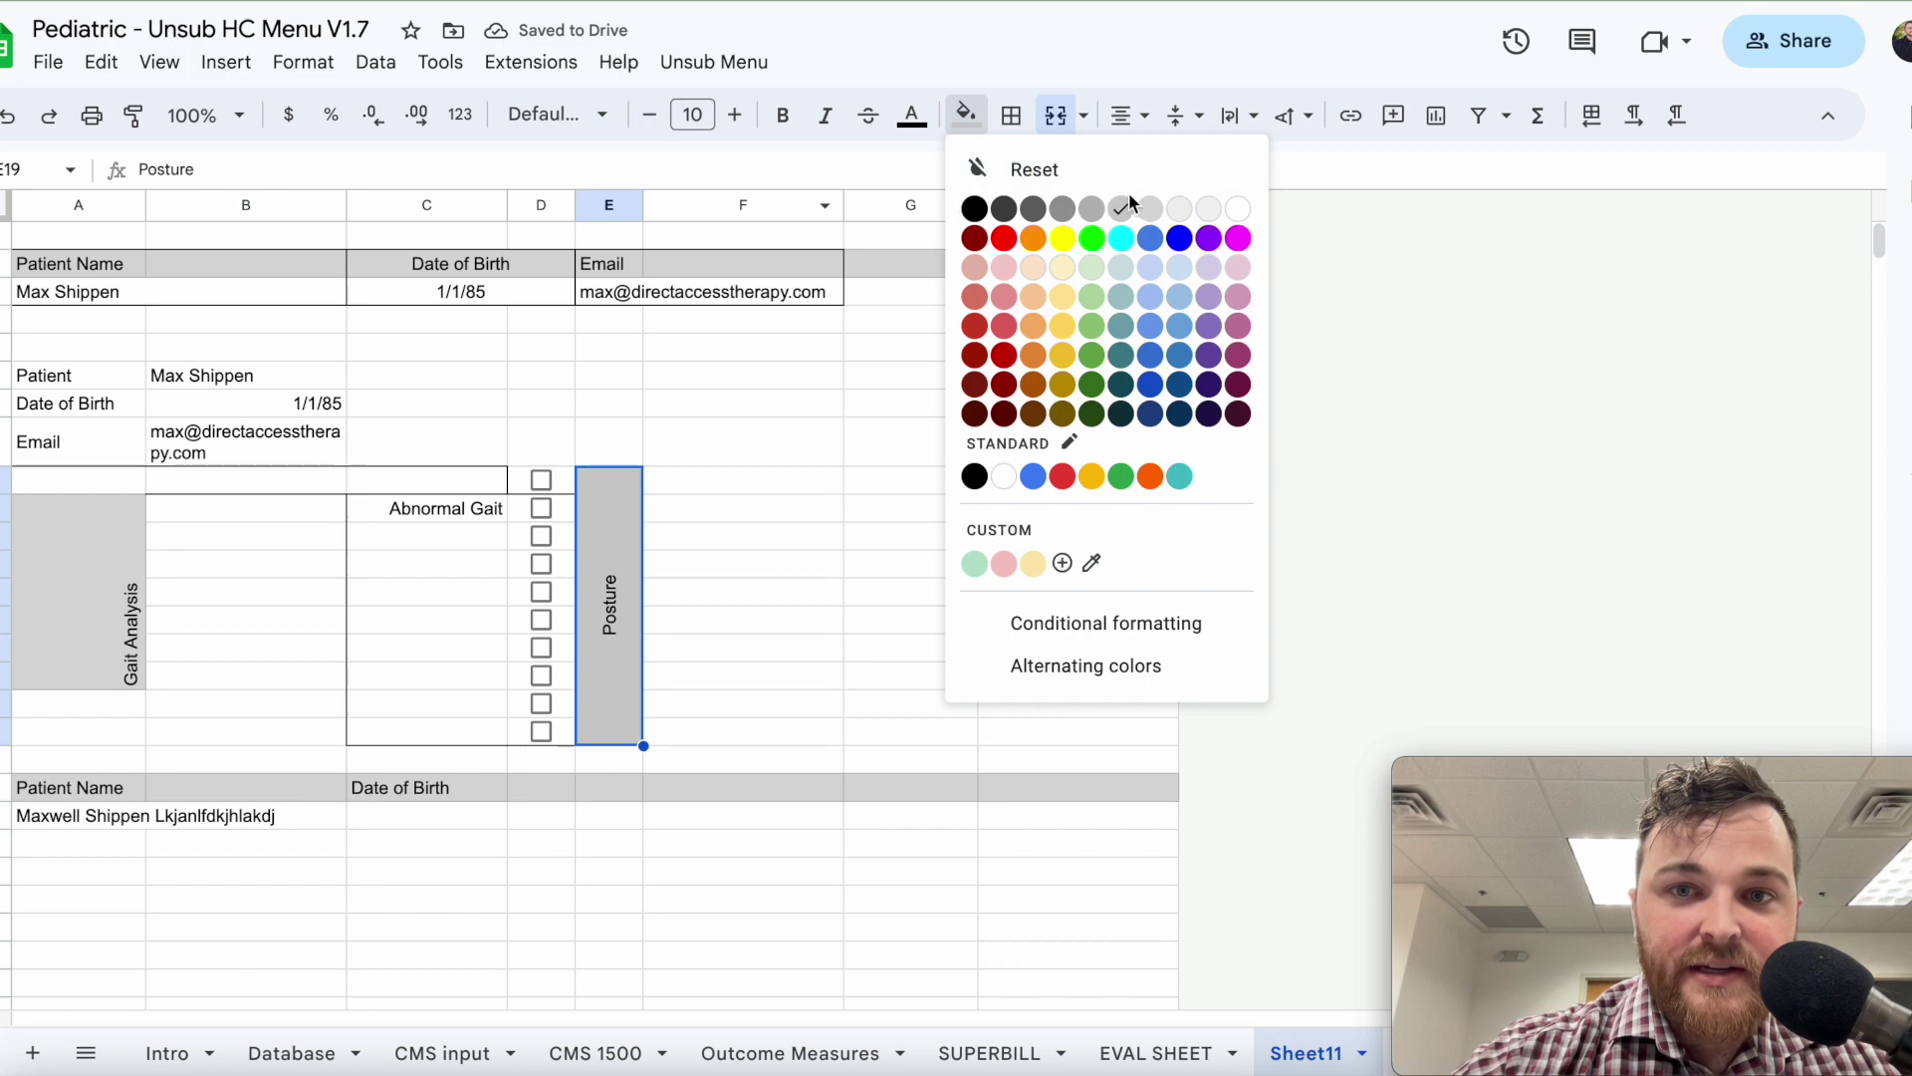
left_click(1148, 207)
left_click(1030, 430)
left_click(613, 603)
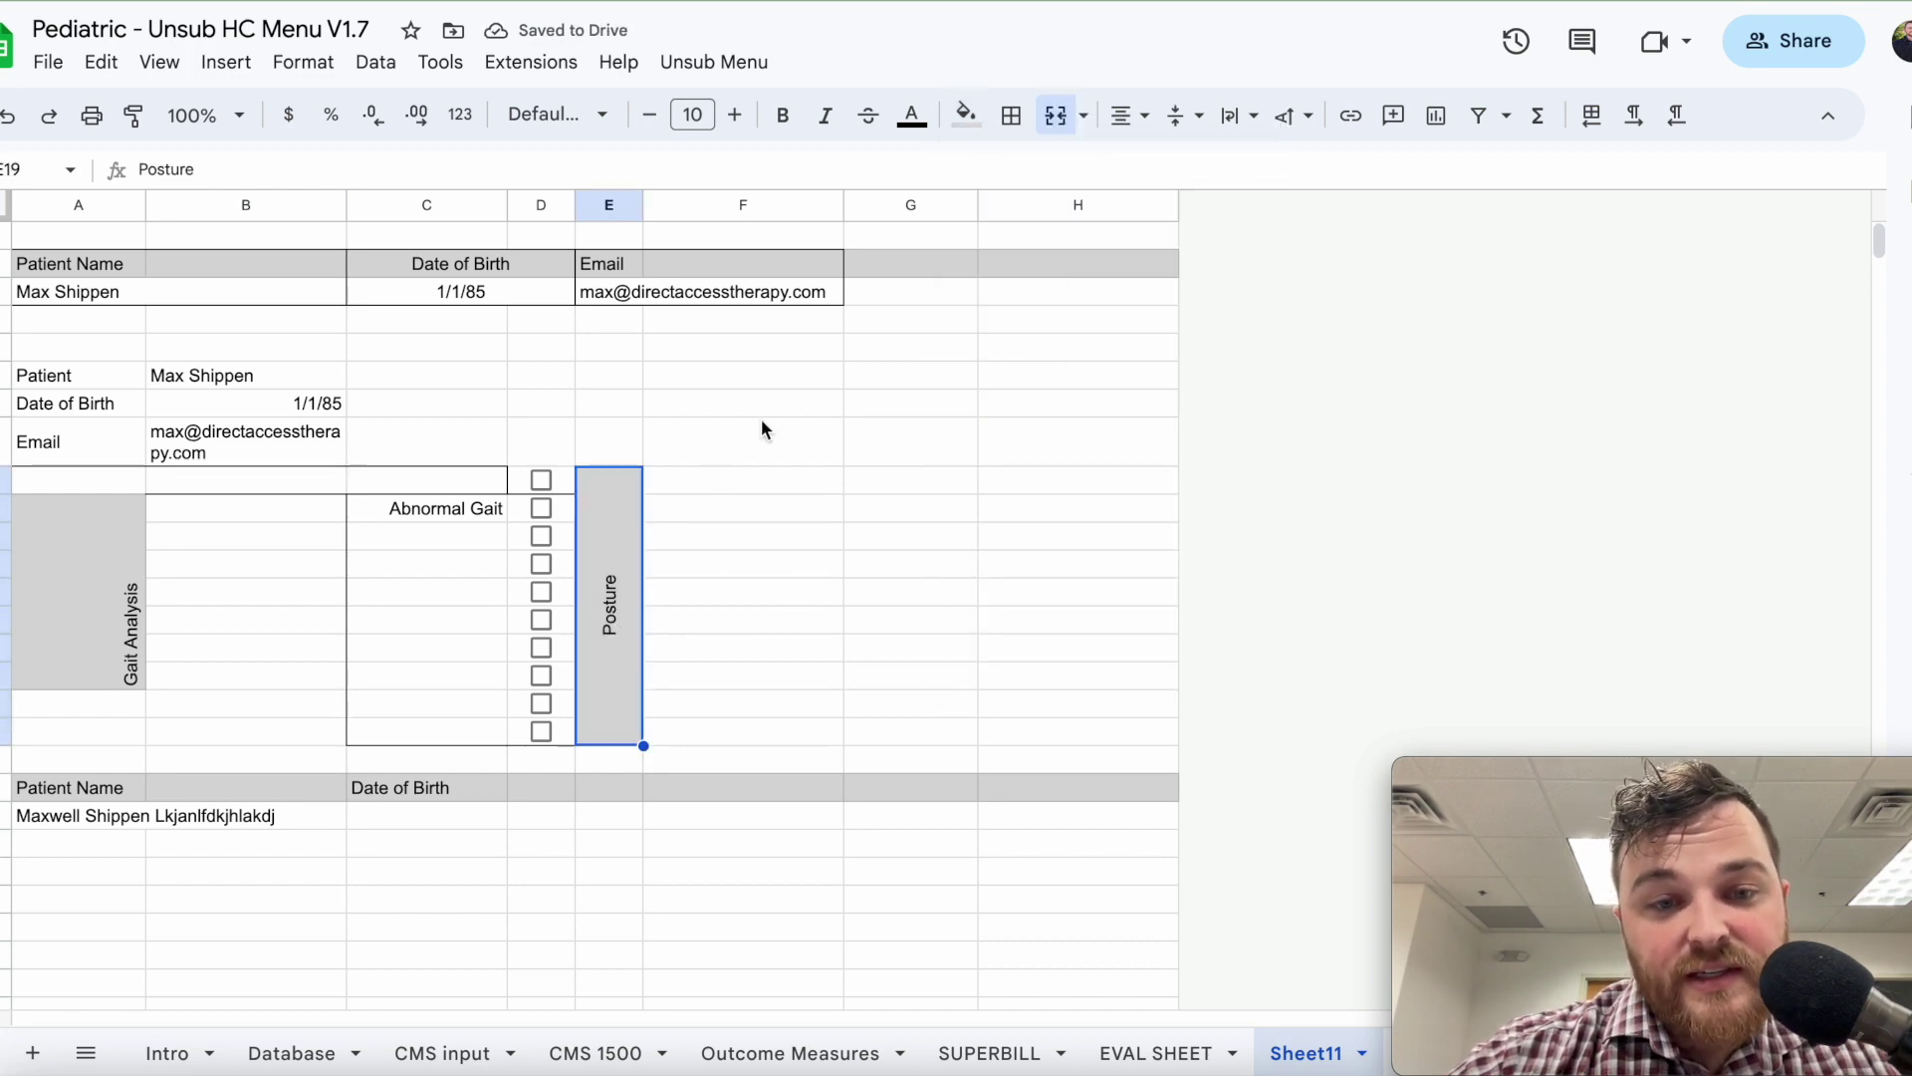
left_click(759, 482)
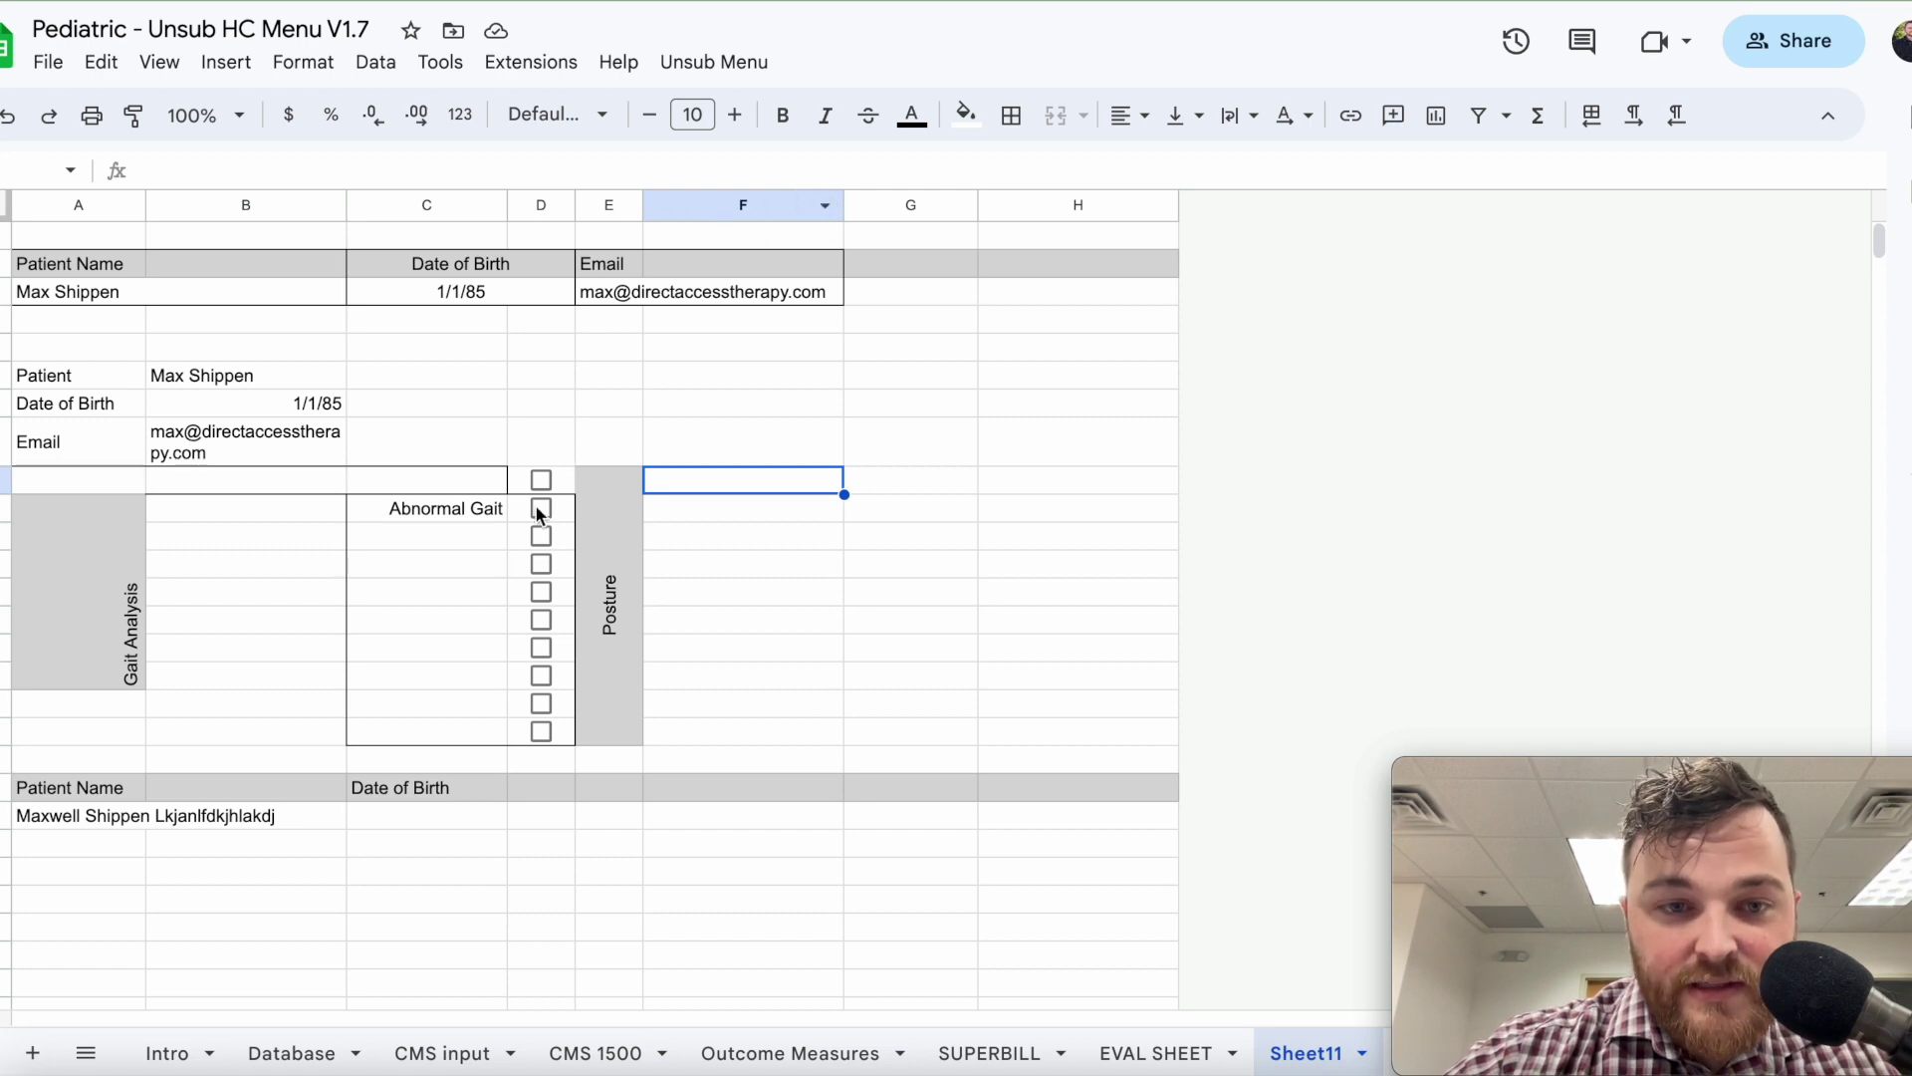
left_click(556, 483)
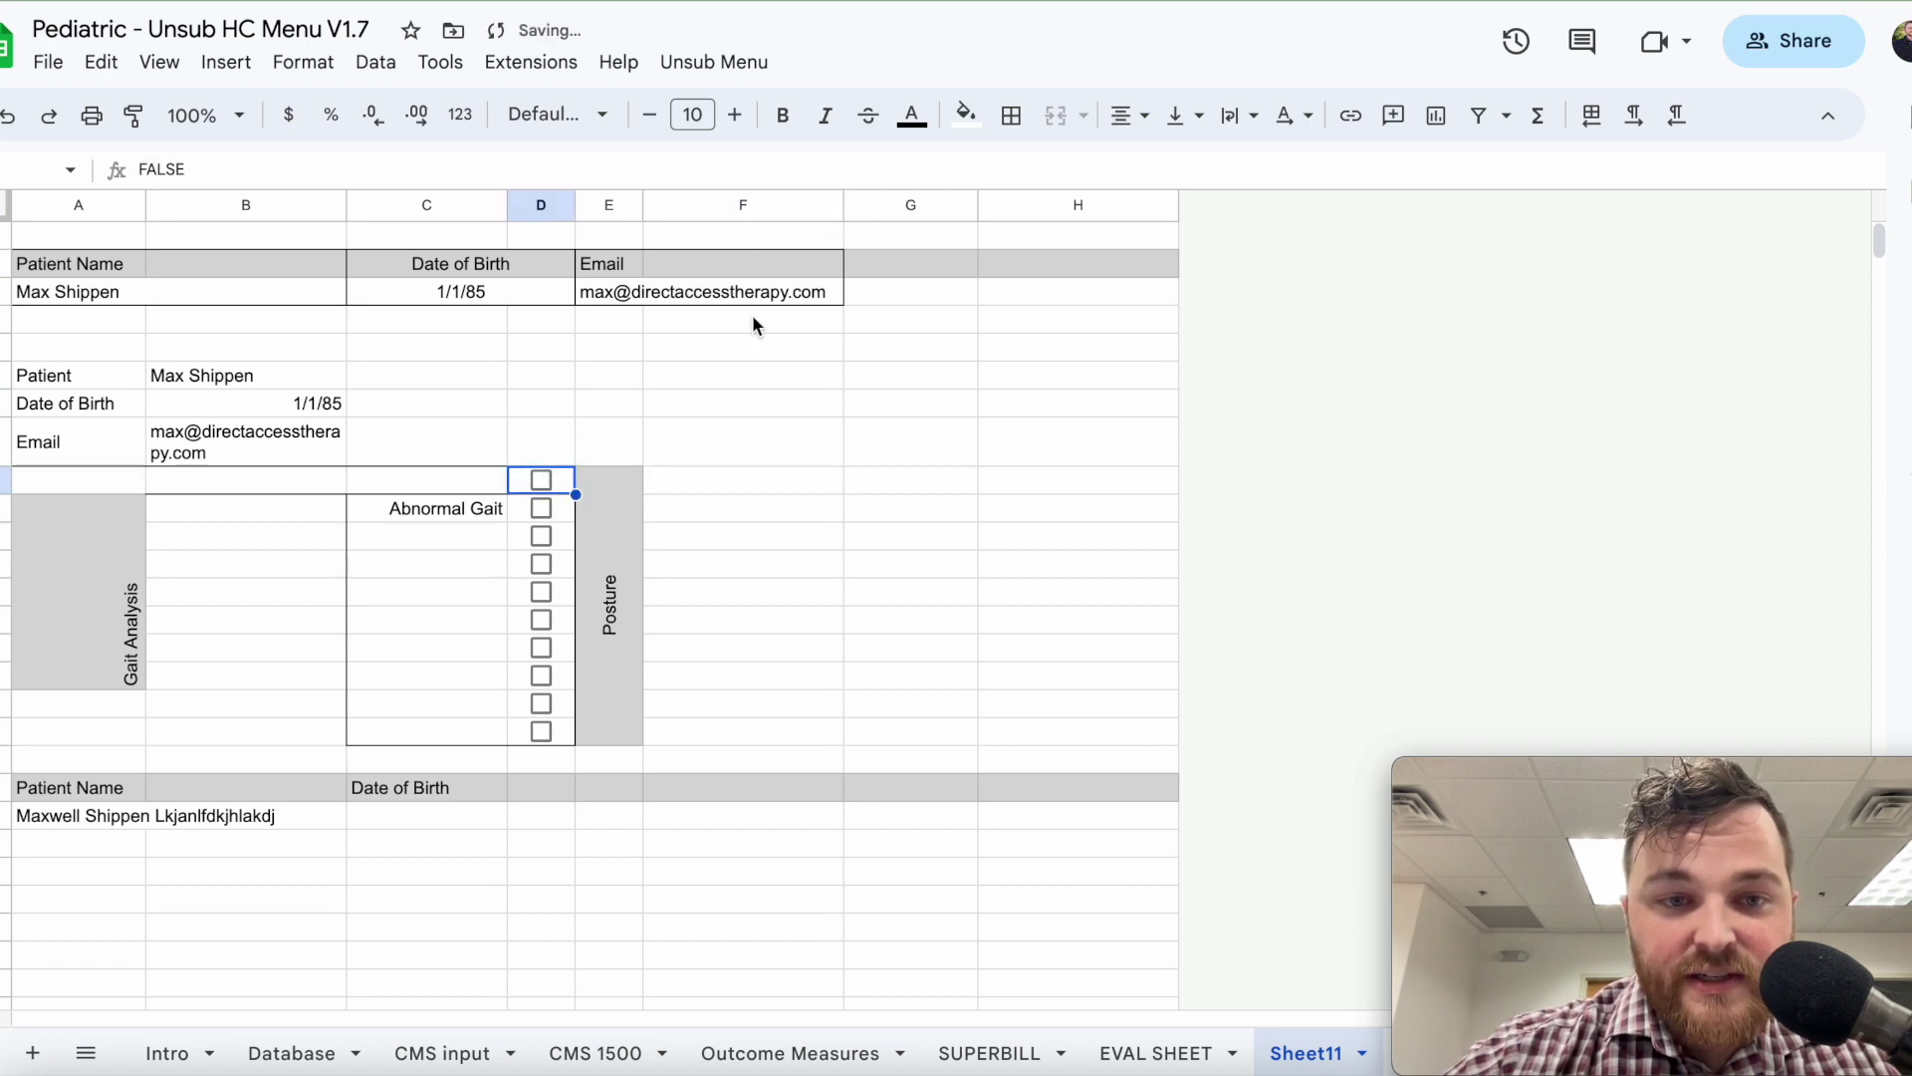
right_click(725, 231)
left_click(696, 219)
left_click(823, 405)
left_click(761, 205)
right_click(759, 204)
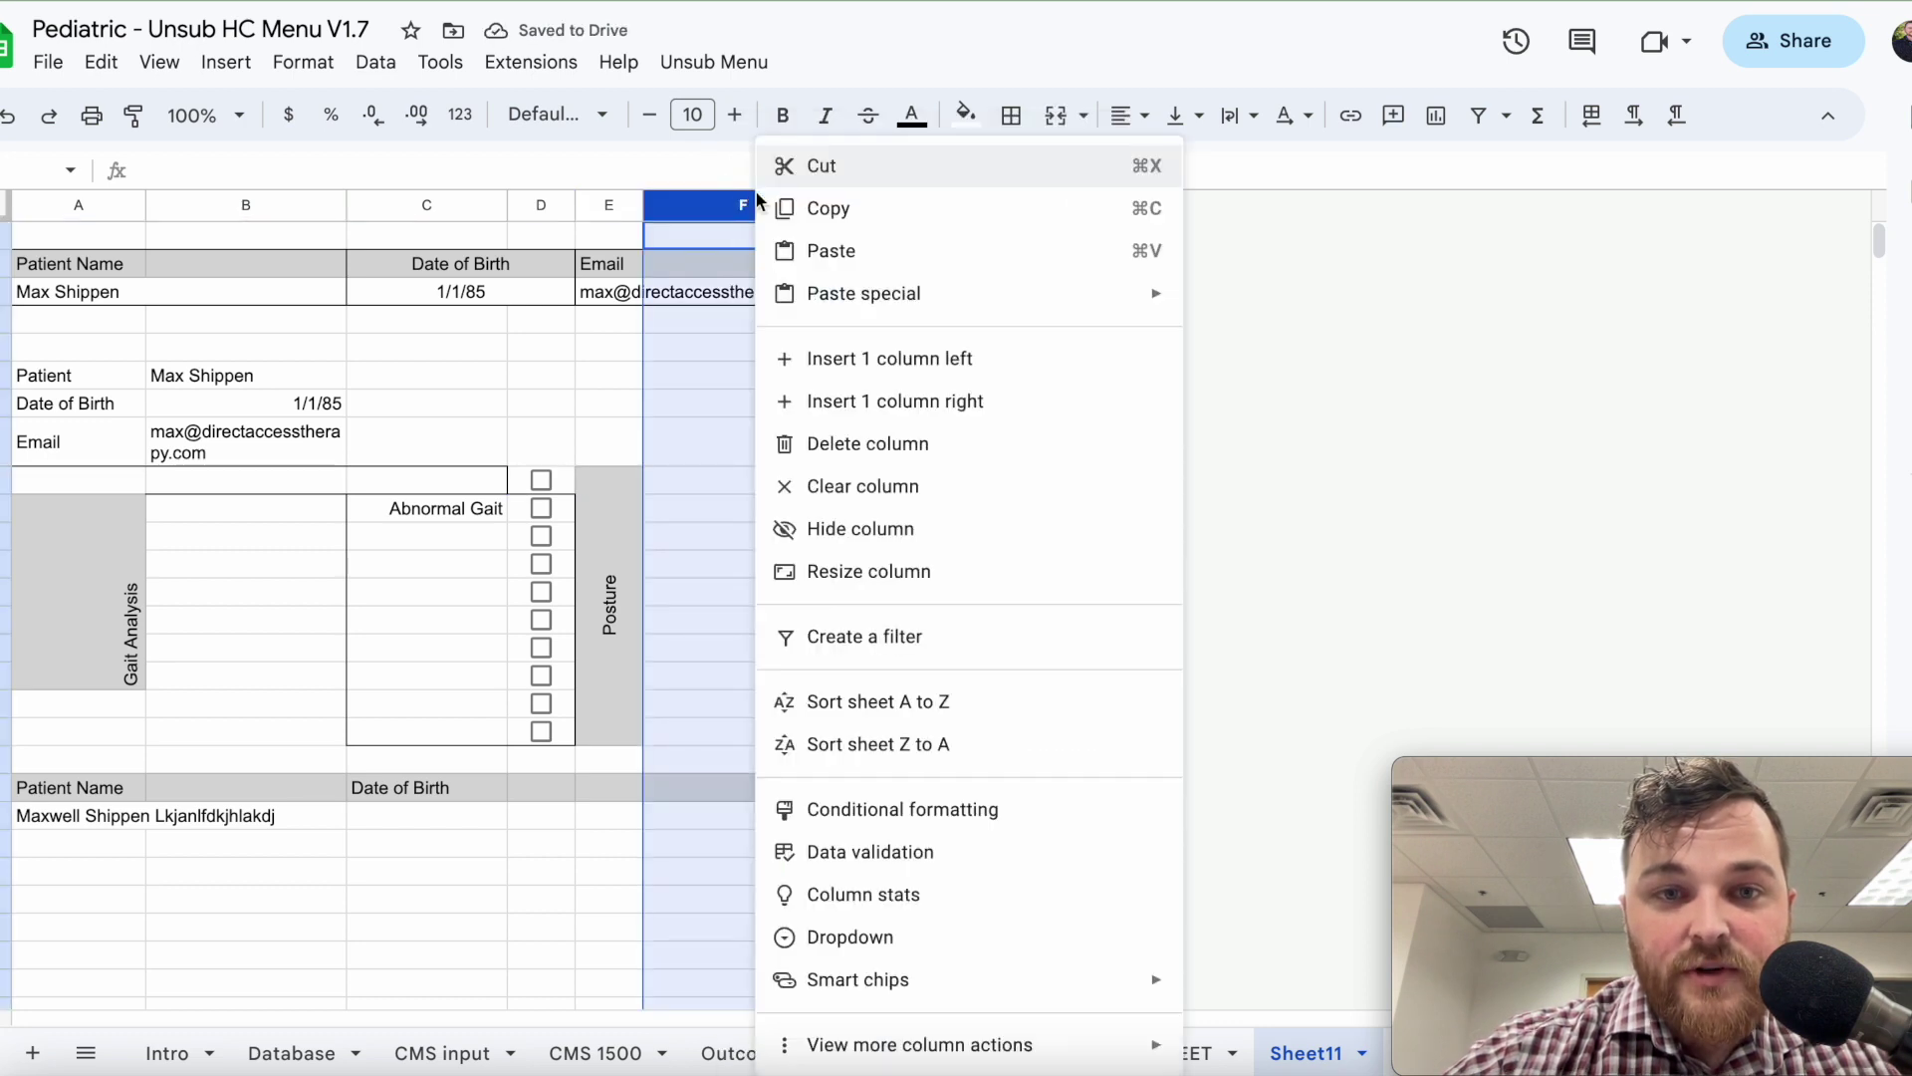
left_click(888, 586)
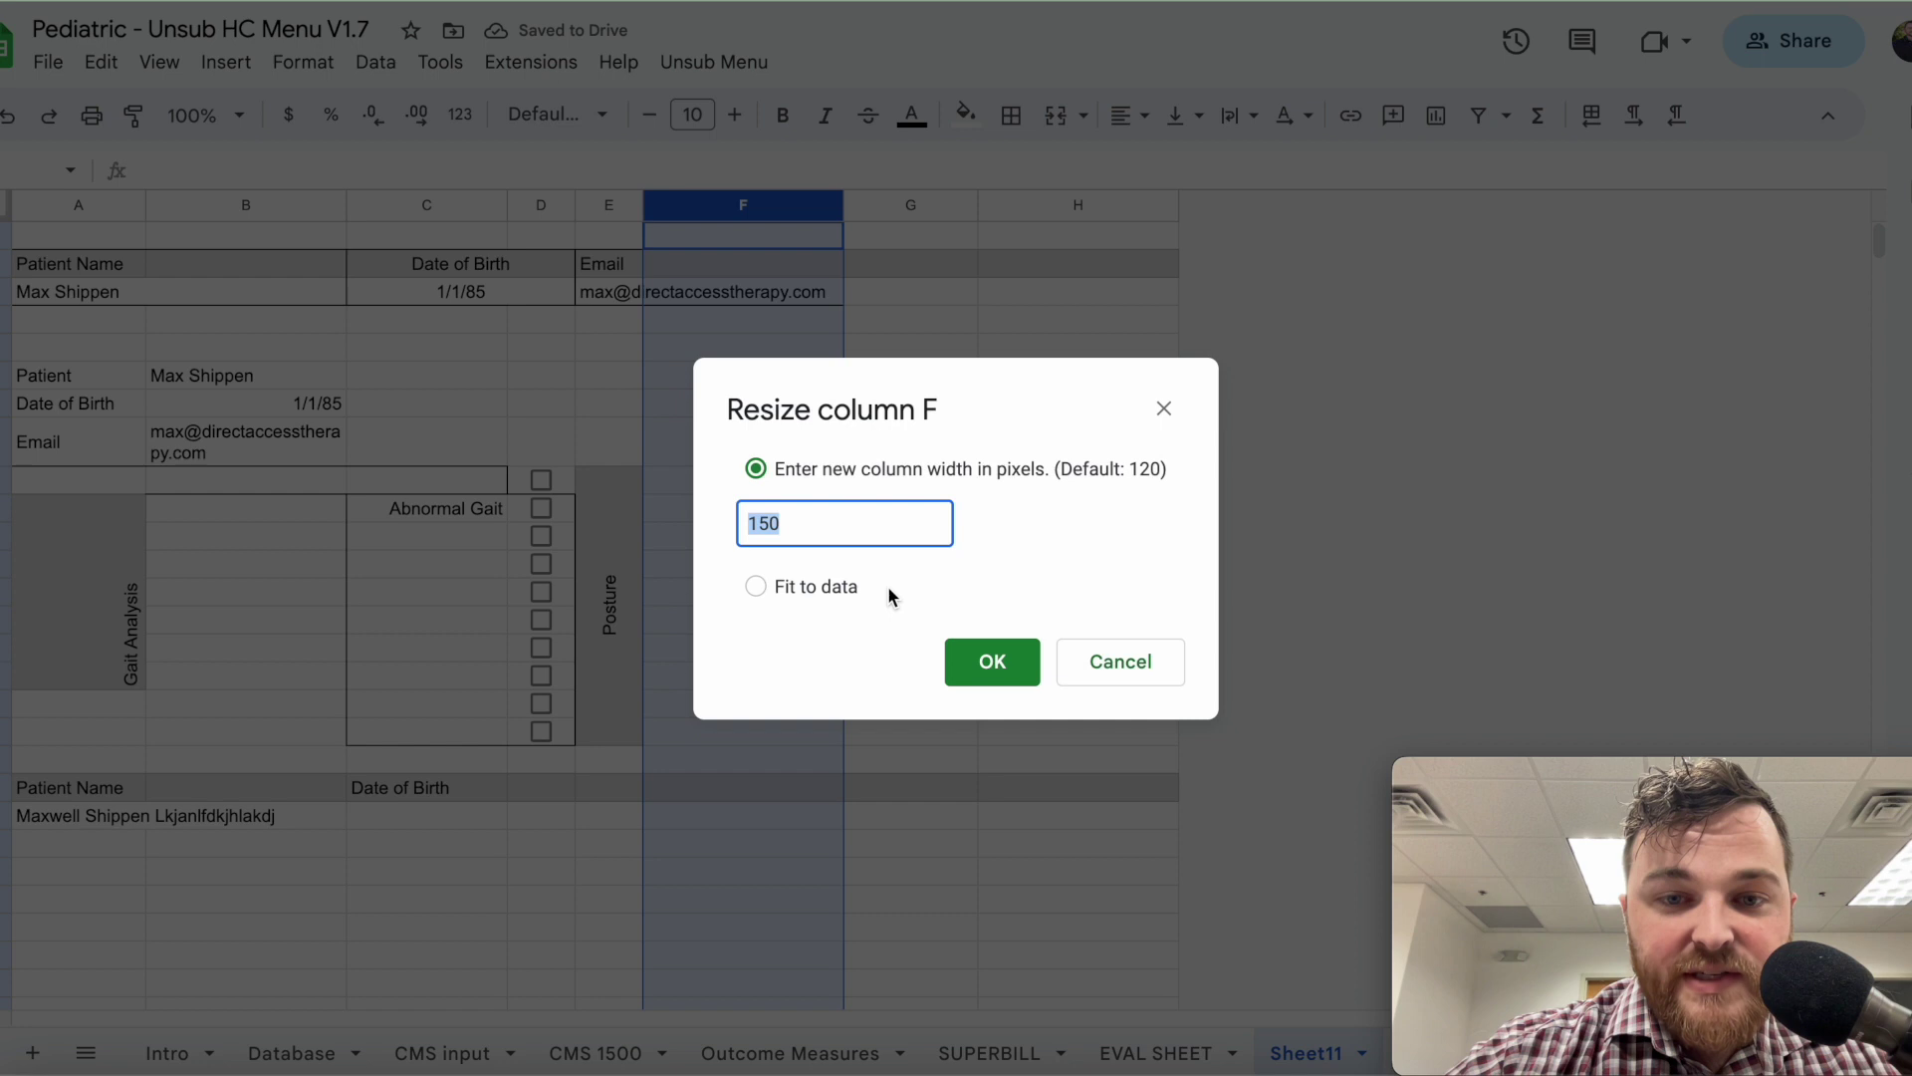
left_click(841, 547)
key("BackSpace")
key("BackSpace")
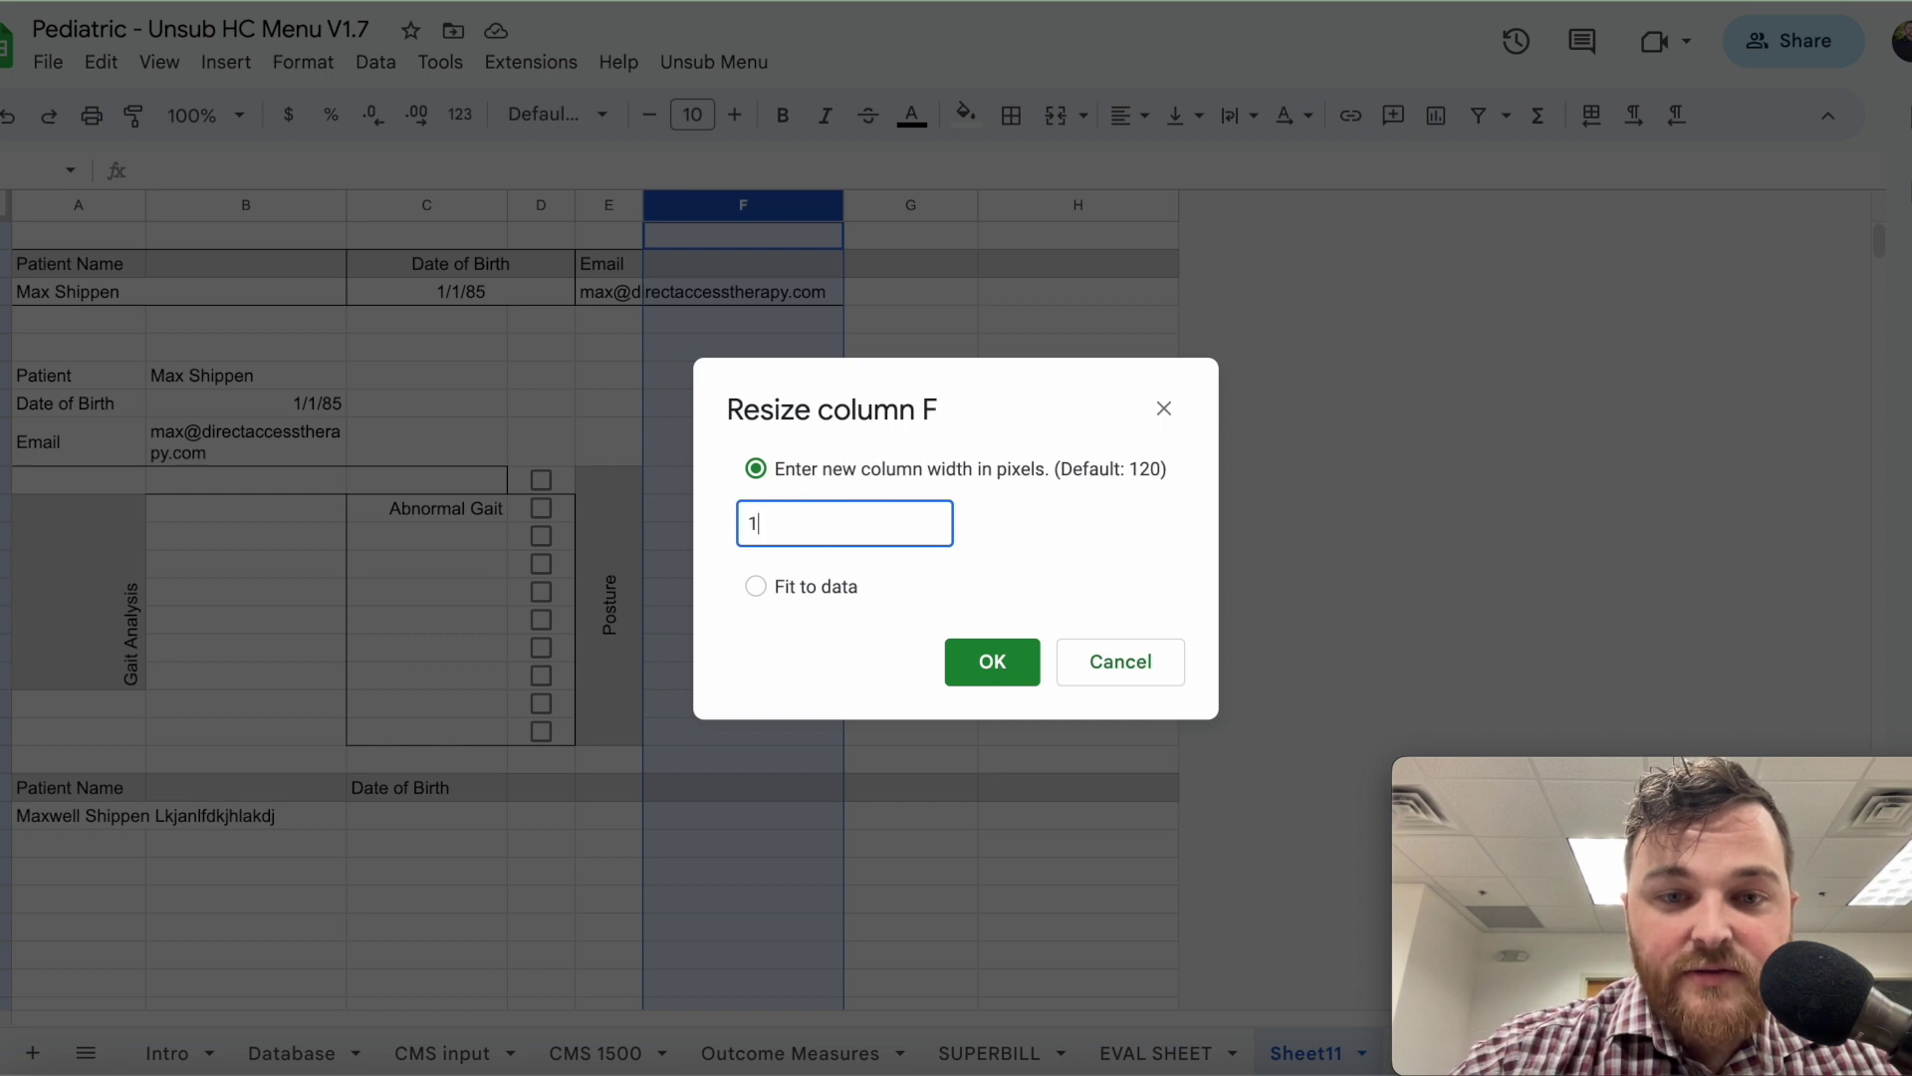
type("5")
key("Return")
left_click(956, 737)
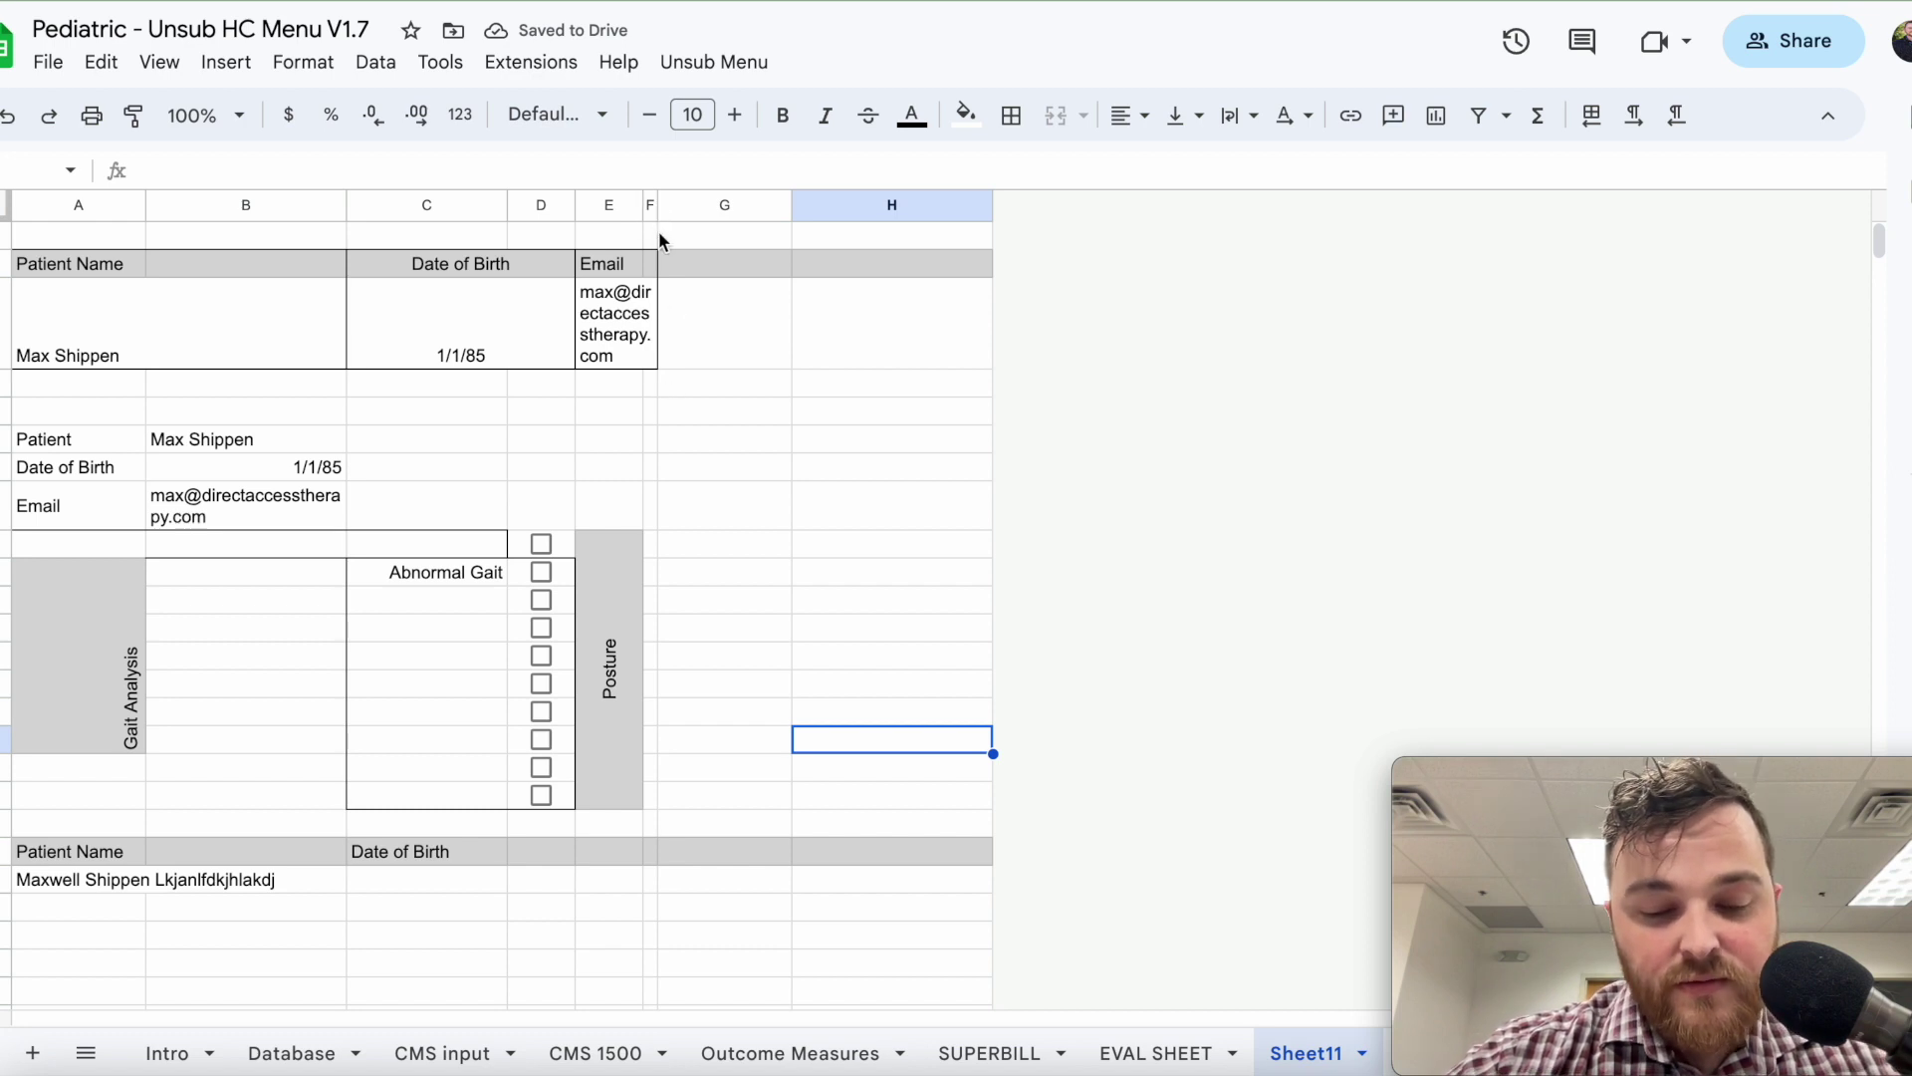
key("ctrl+z")
left_click(903, 537)
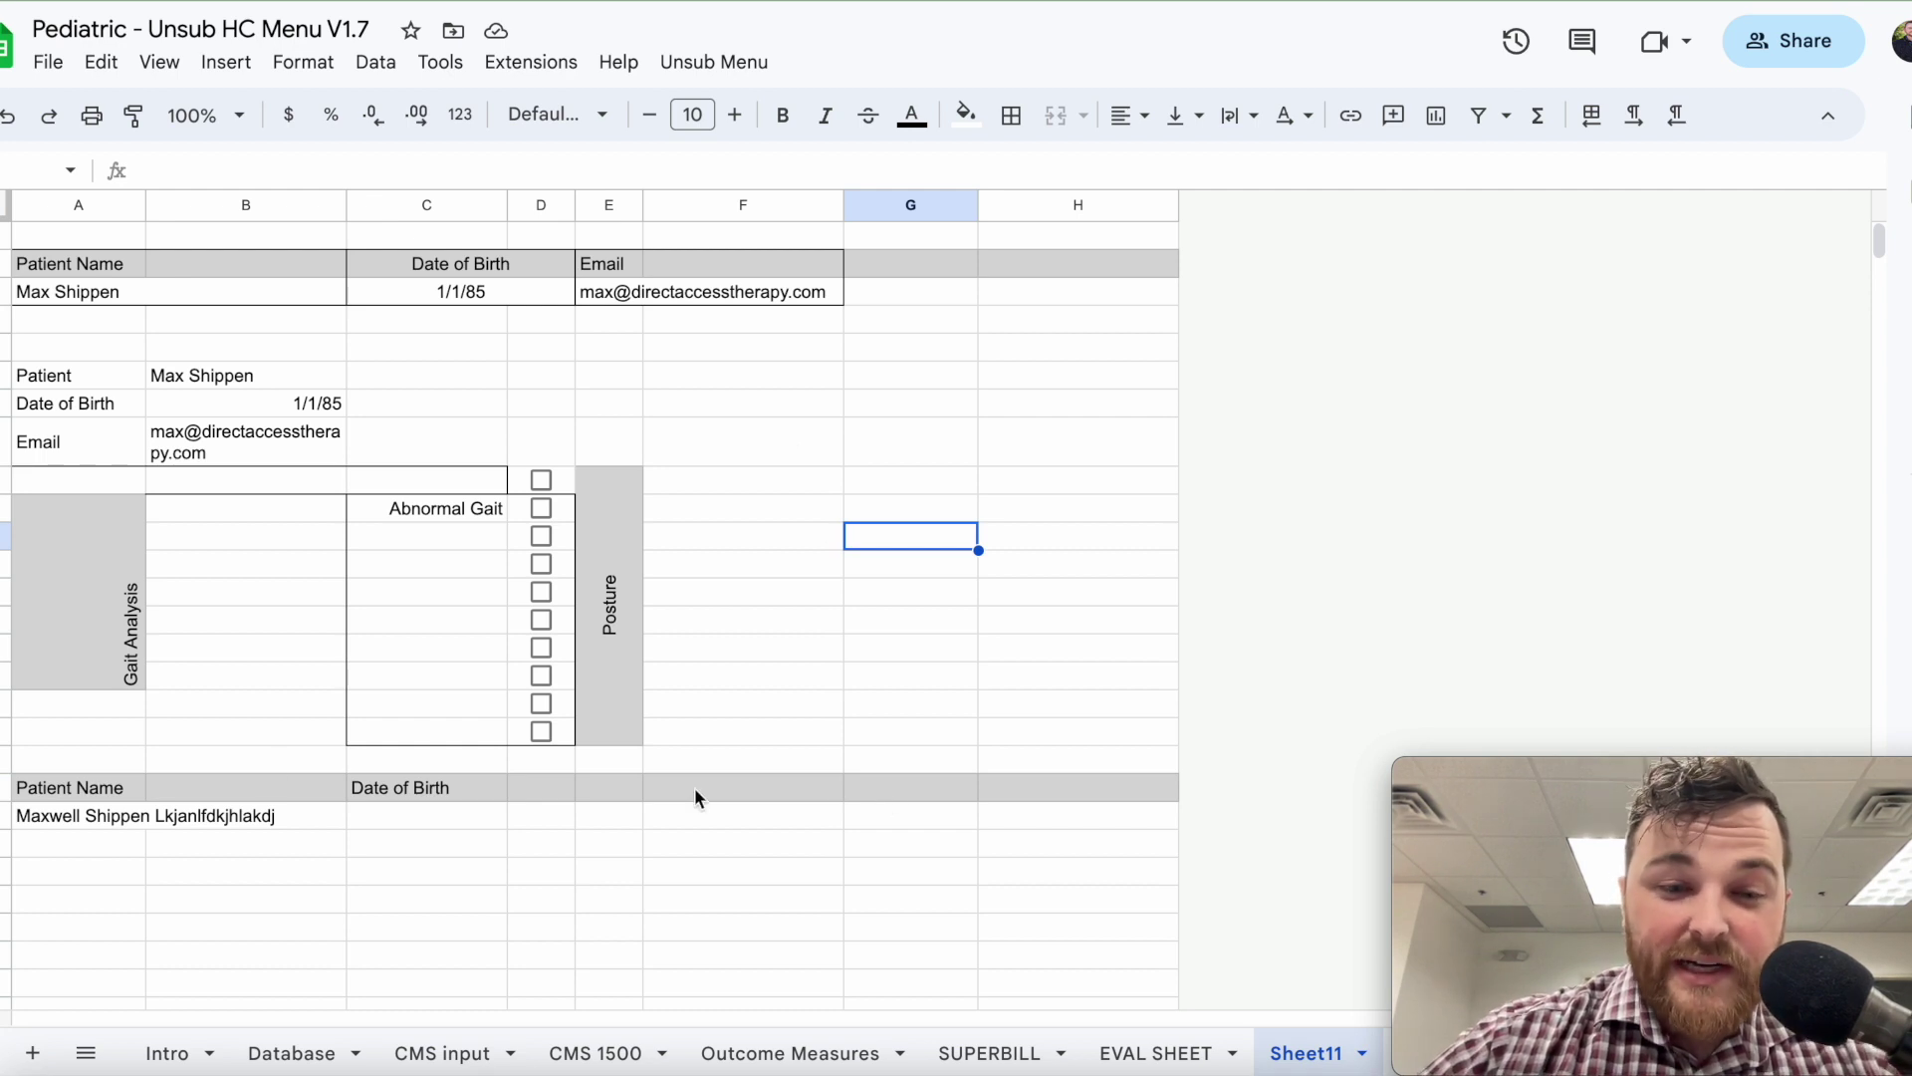
Frame E19:F28, the Posture cell plus adjacent column F cells, with an outer border.
left_click(5, 761)
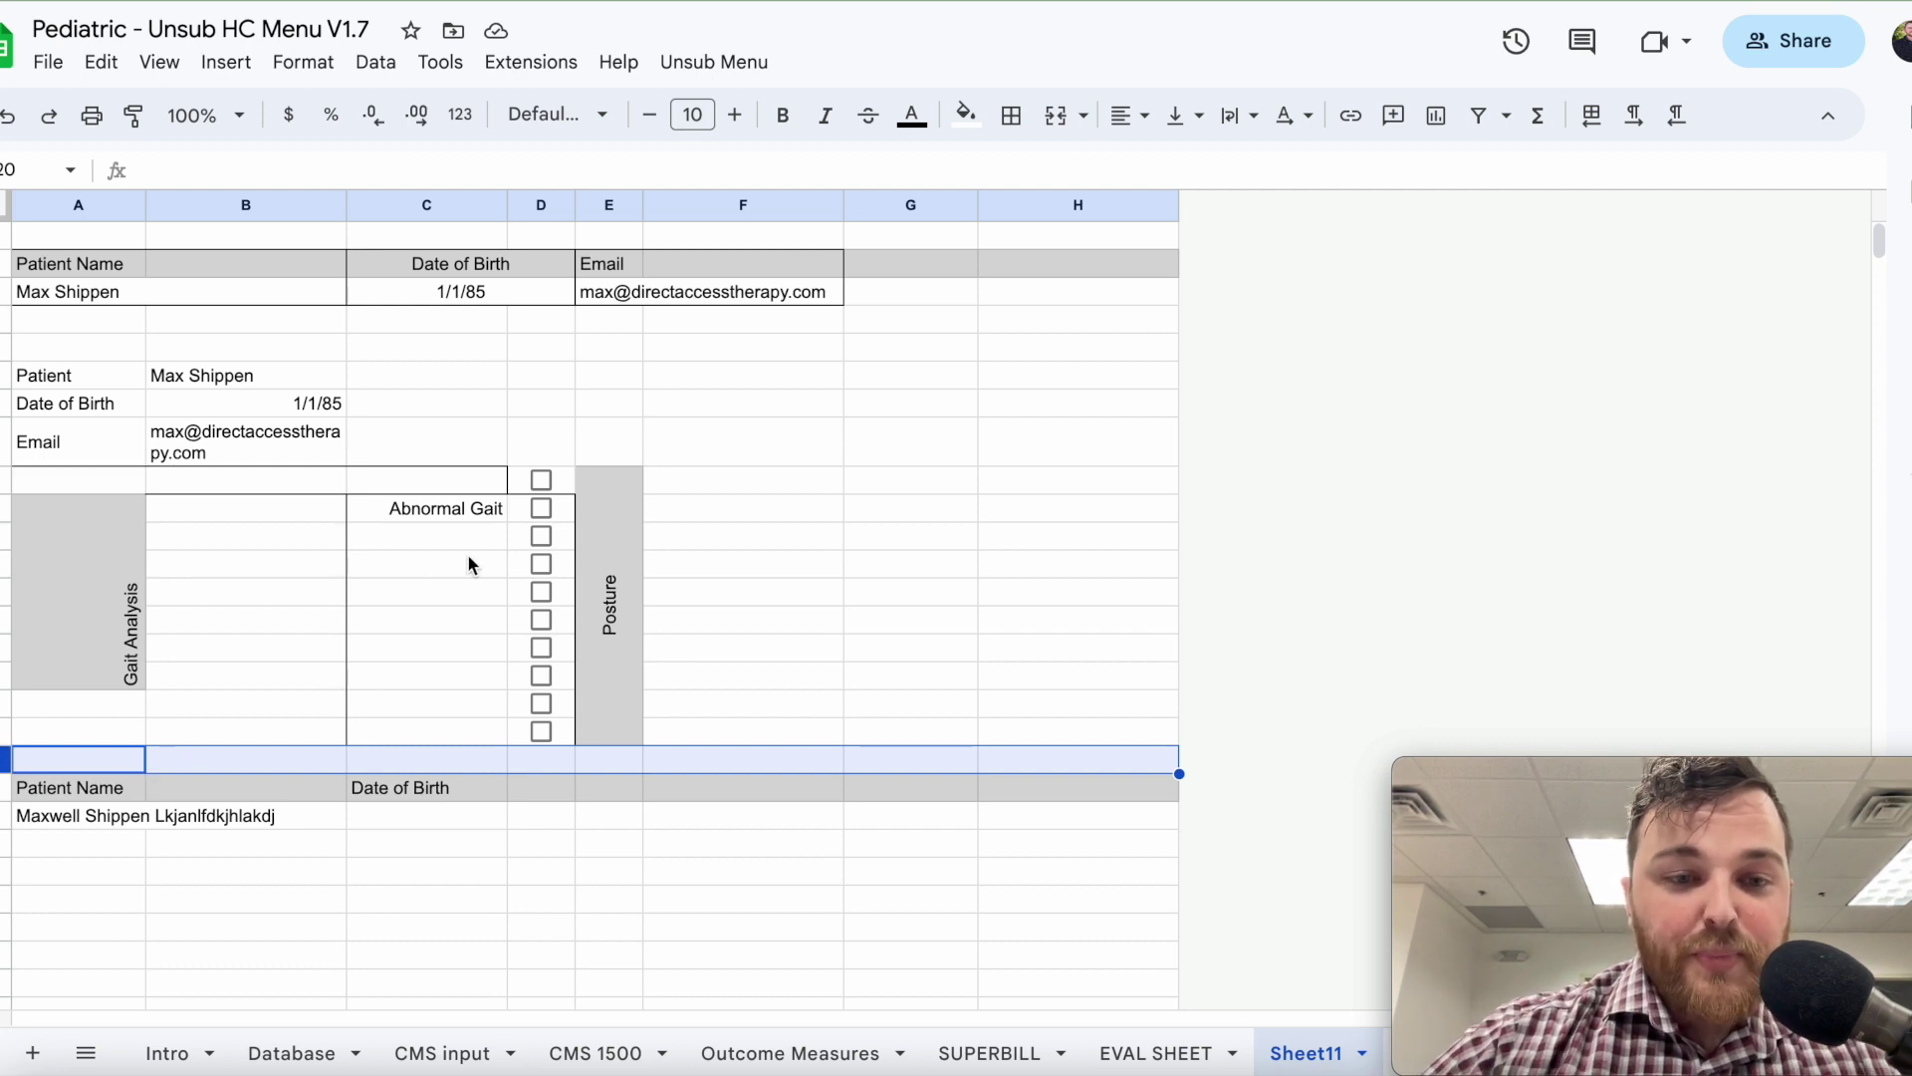
left_click(456, 623)
left_click_drag(628, 488, 710, 483)
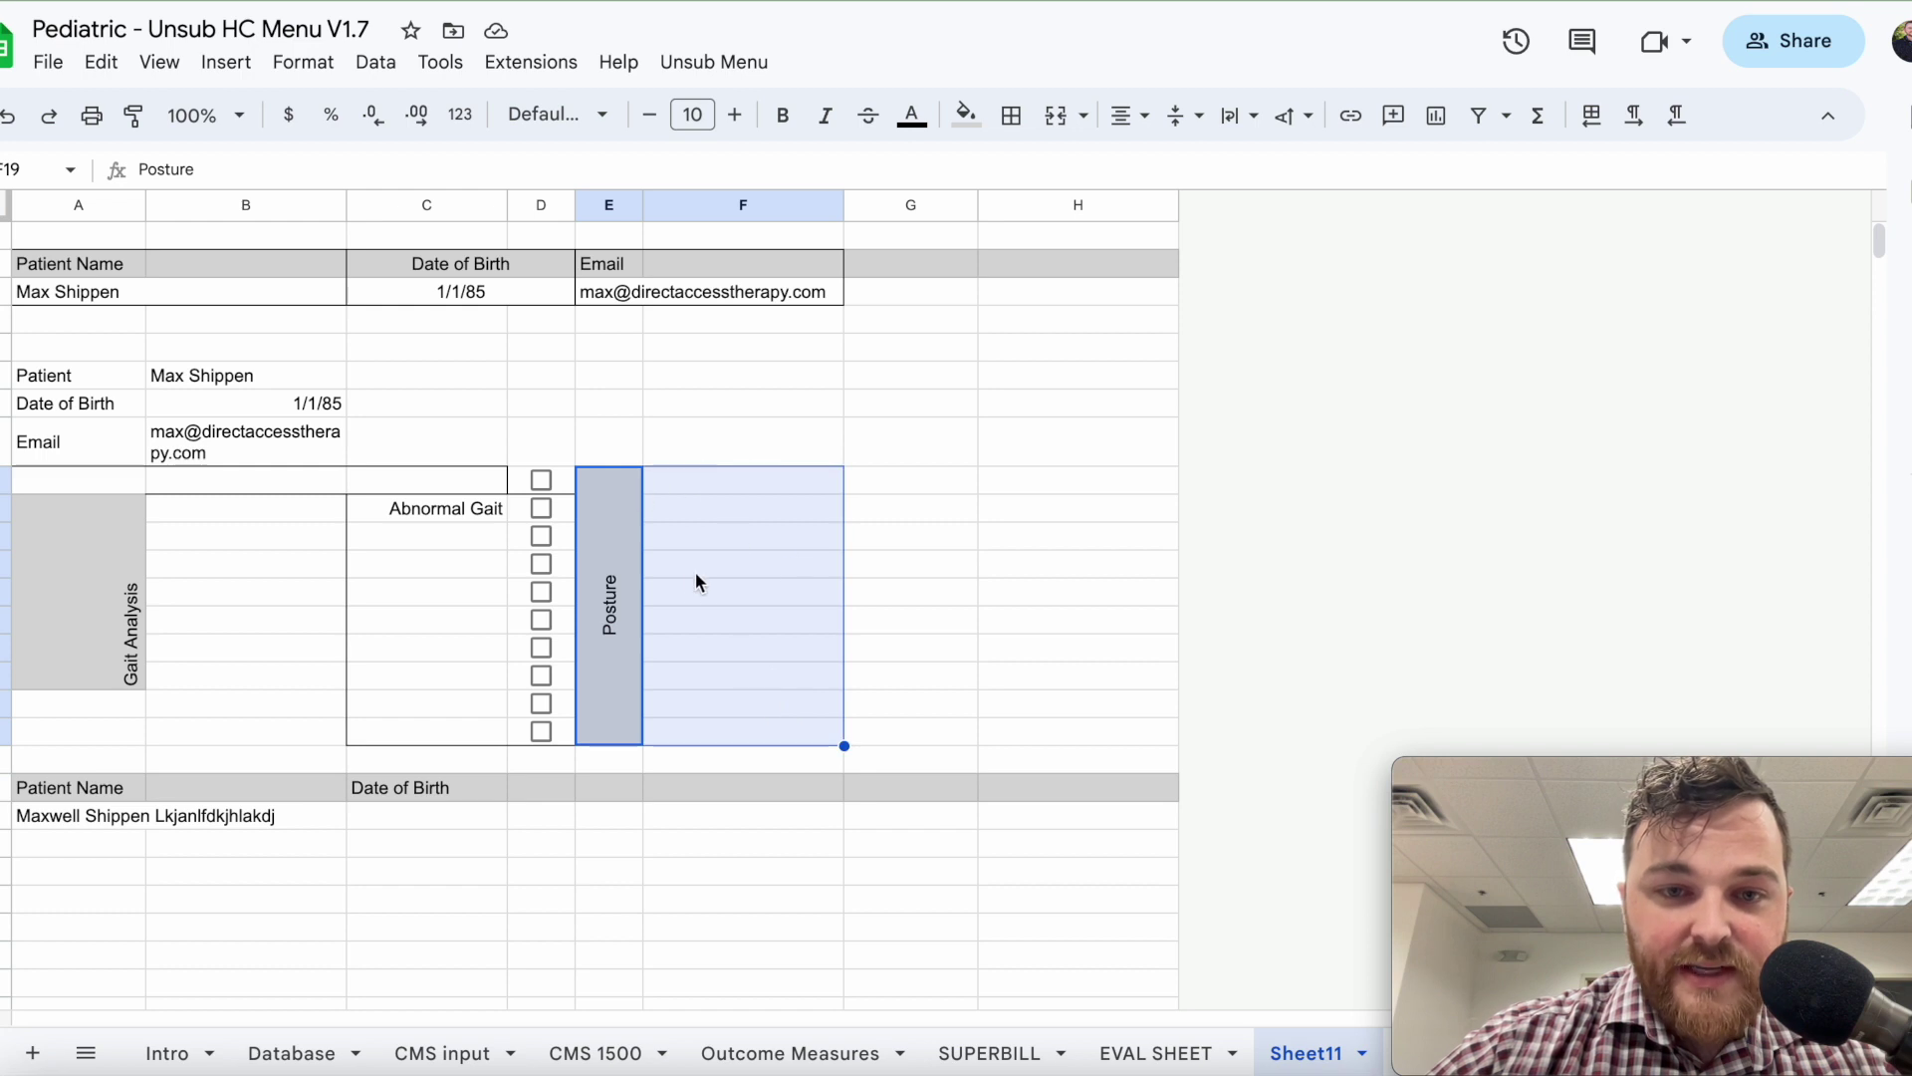
left_click(958, 554)
left_click_drag(618, 555, 695, 608)
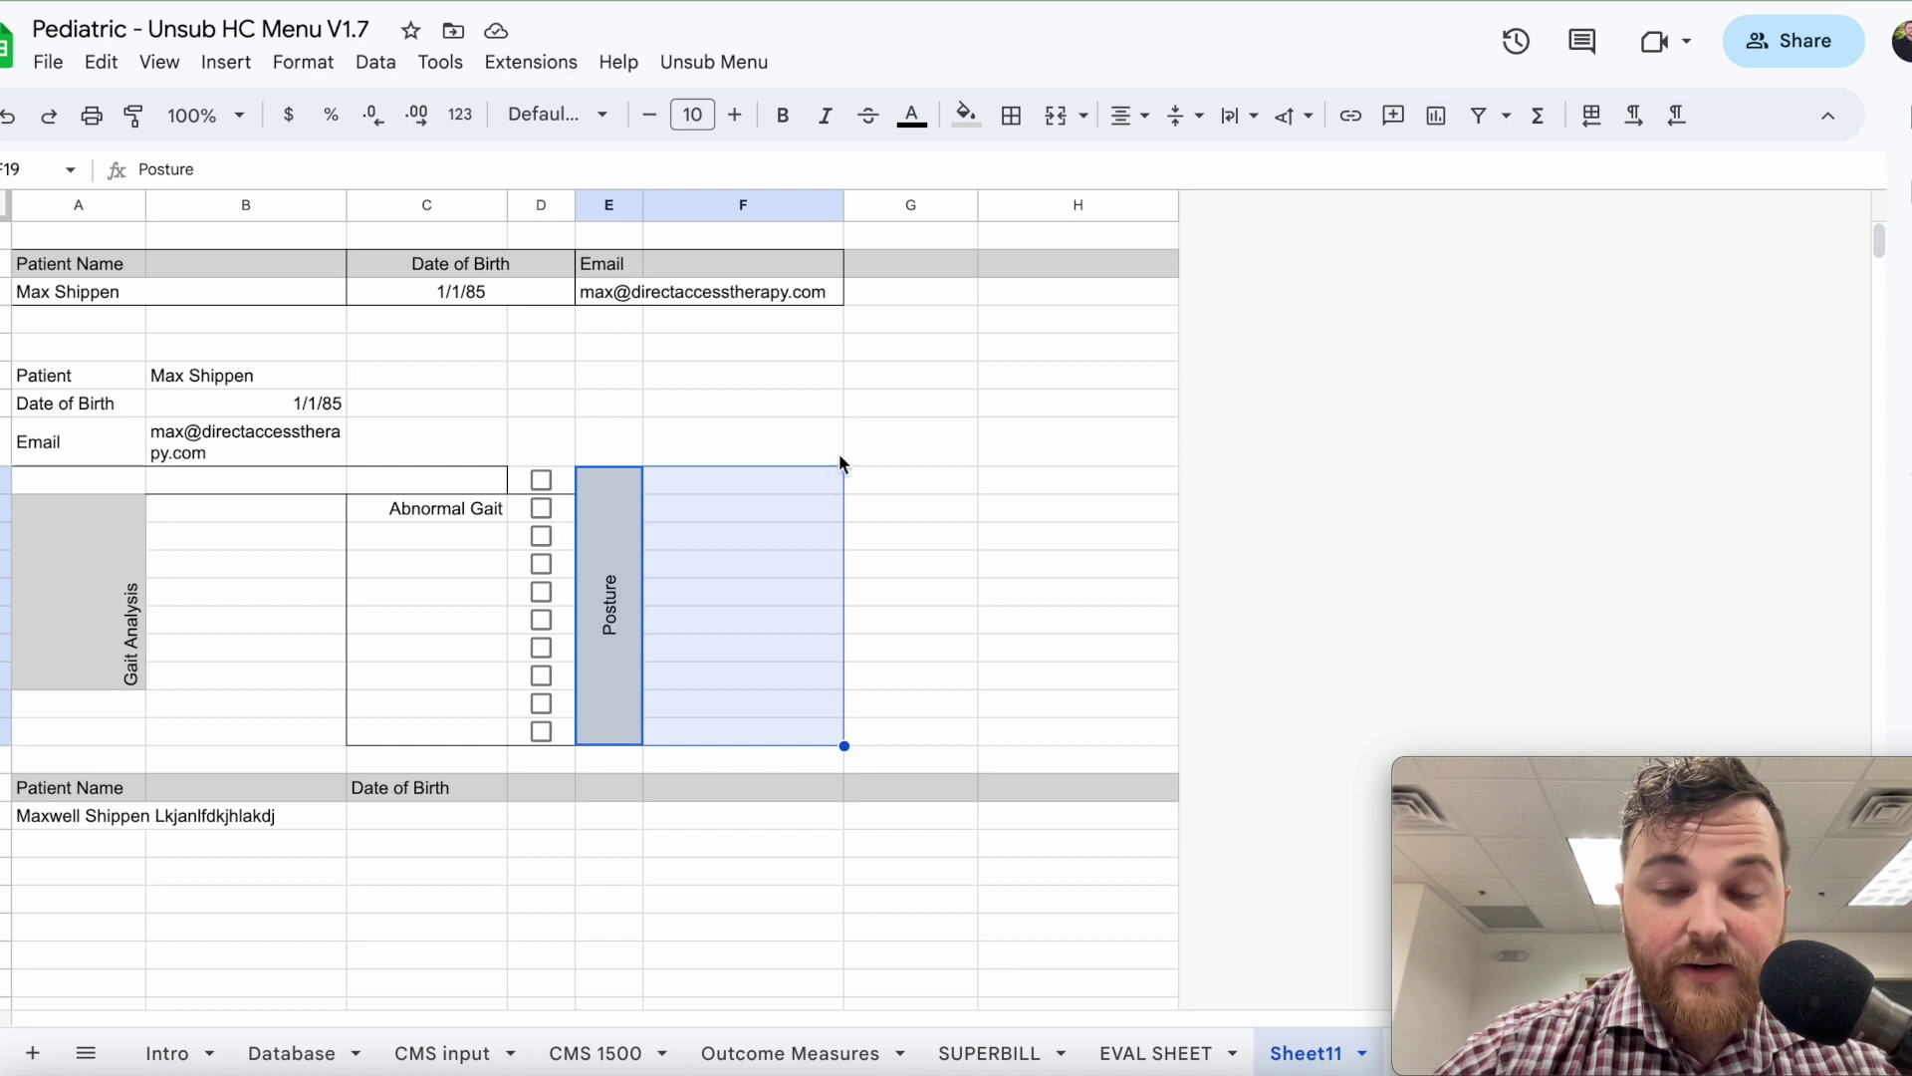
left_click(1016, 117)
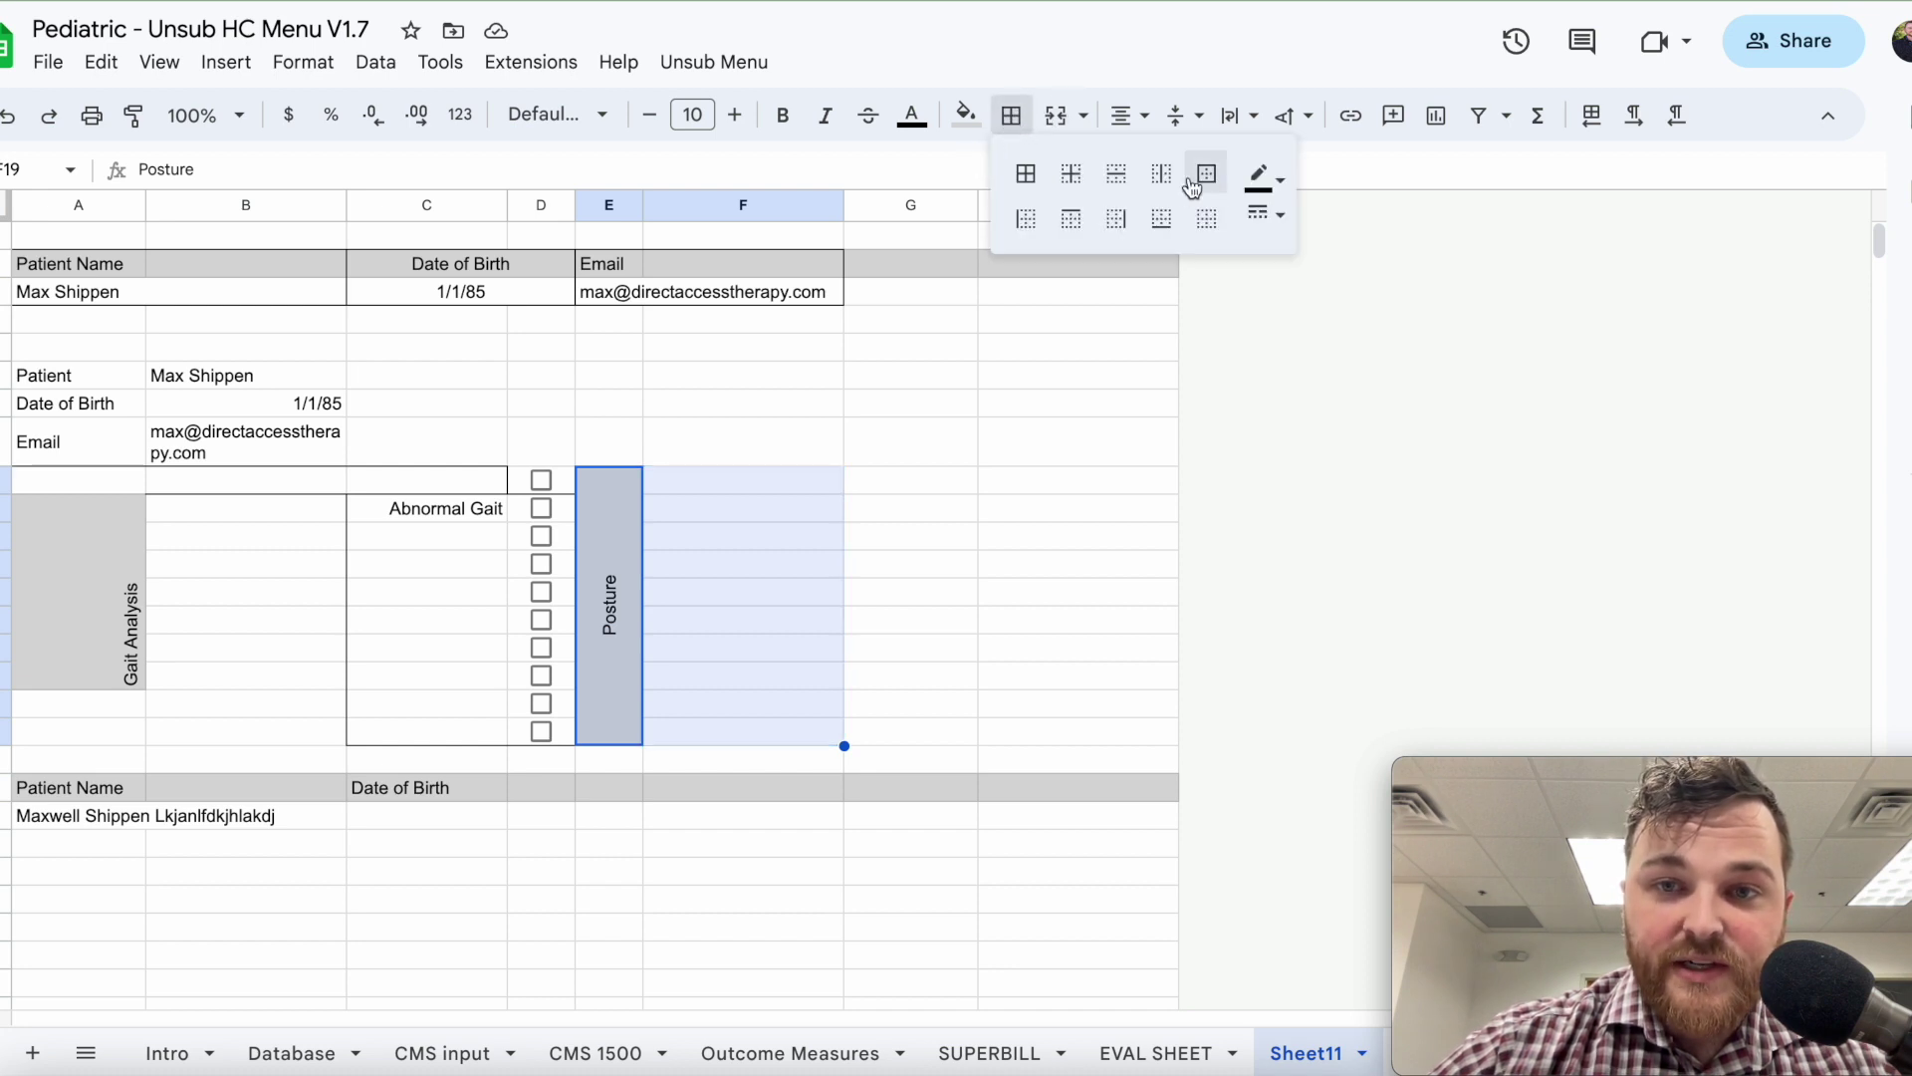
left_click(1208, 176)
left_click(954, 623)
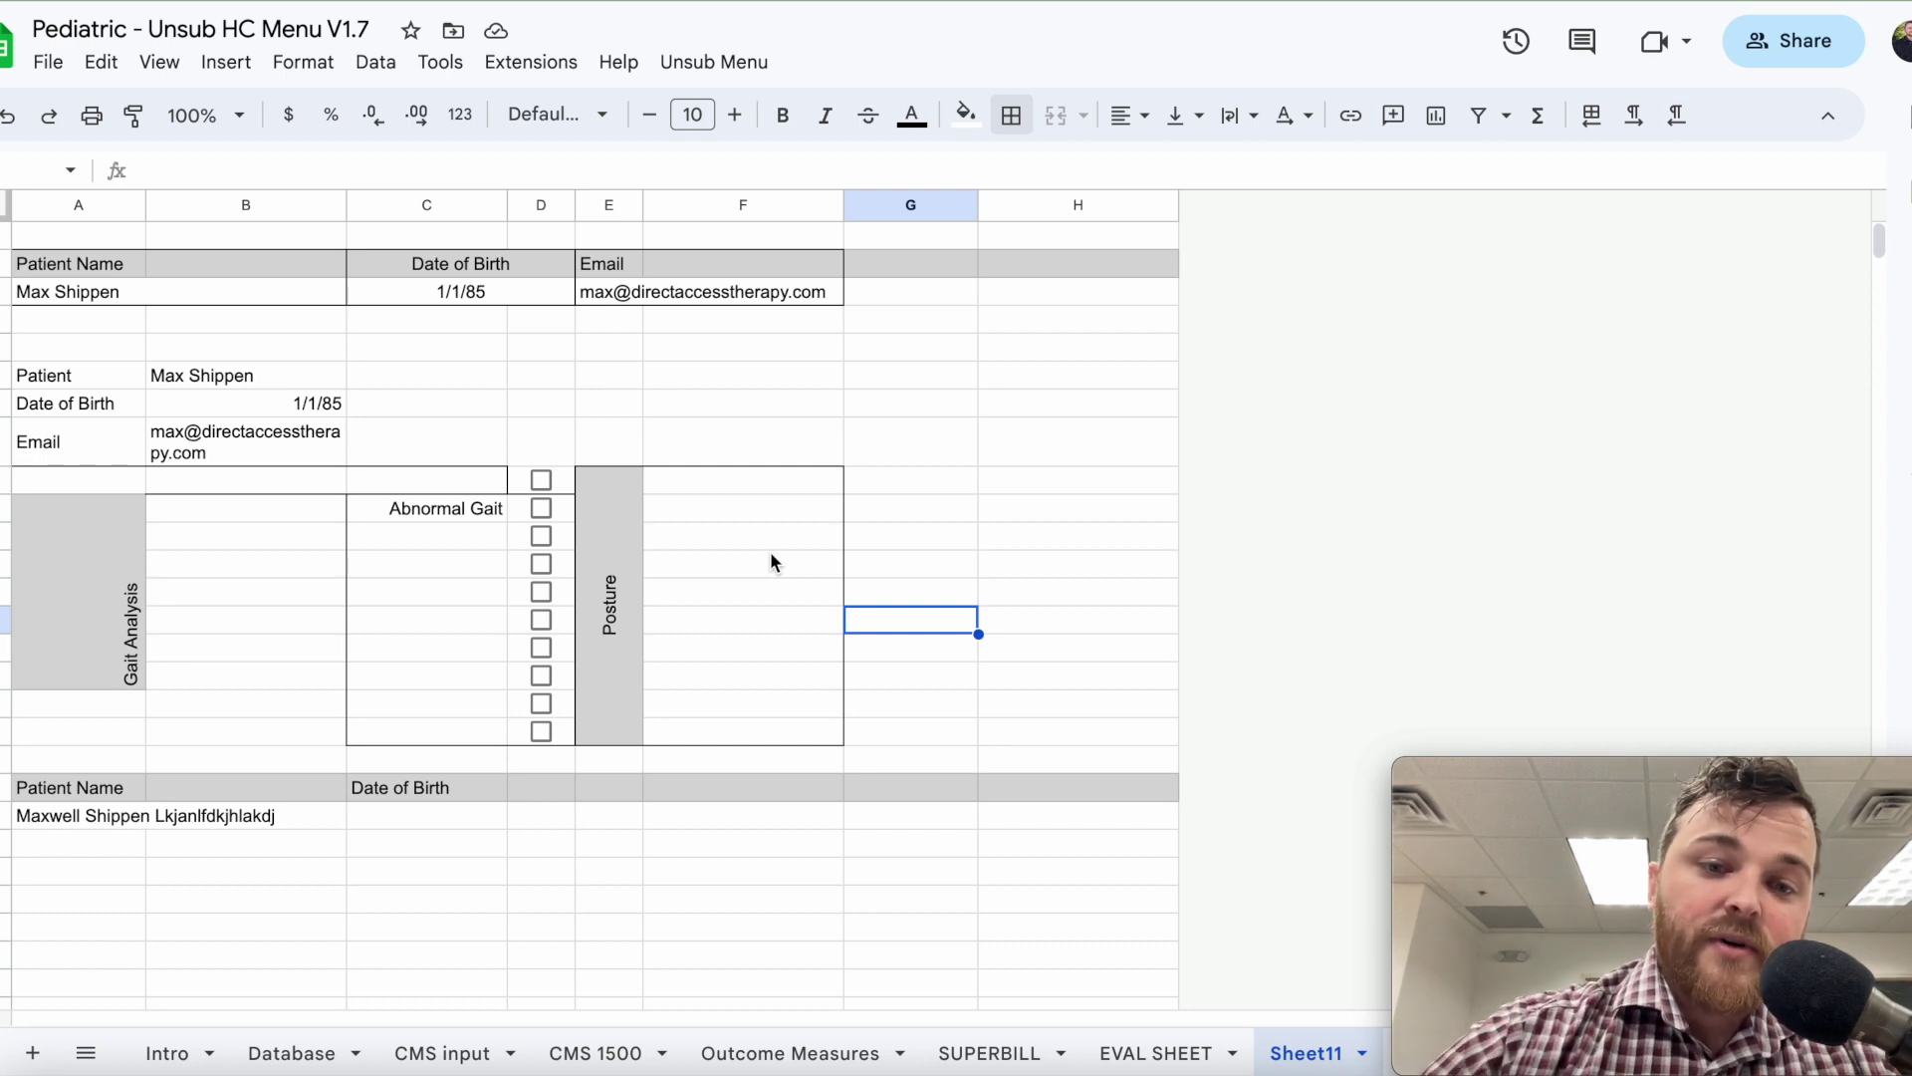
Hide the Gait Analysis block's bottom row so Patient Name sits directly beneath.
left_click(746, 542)
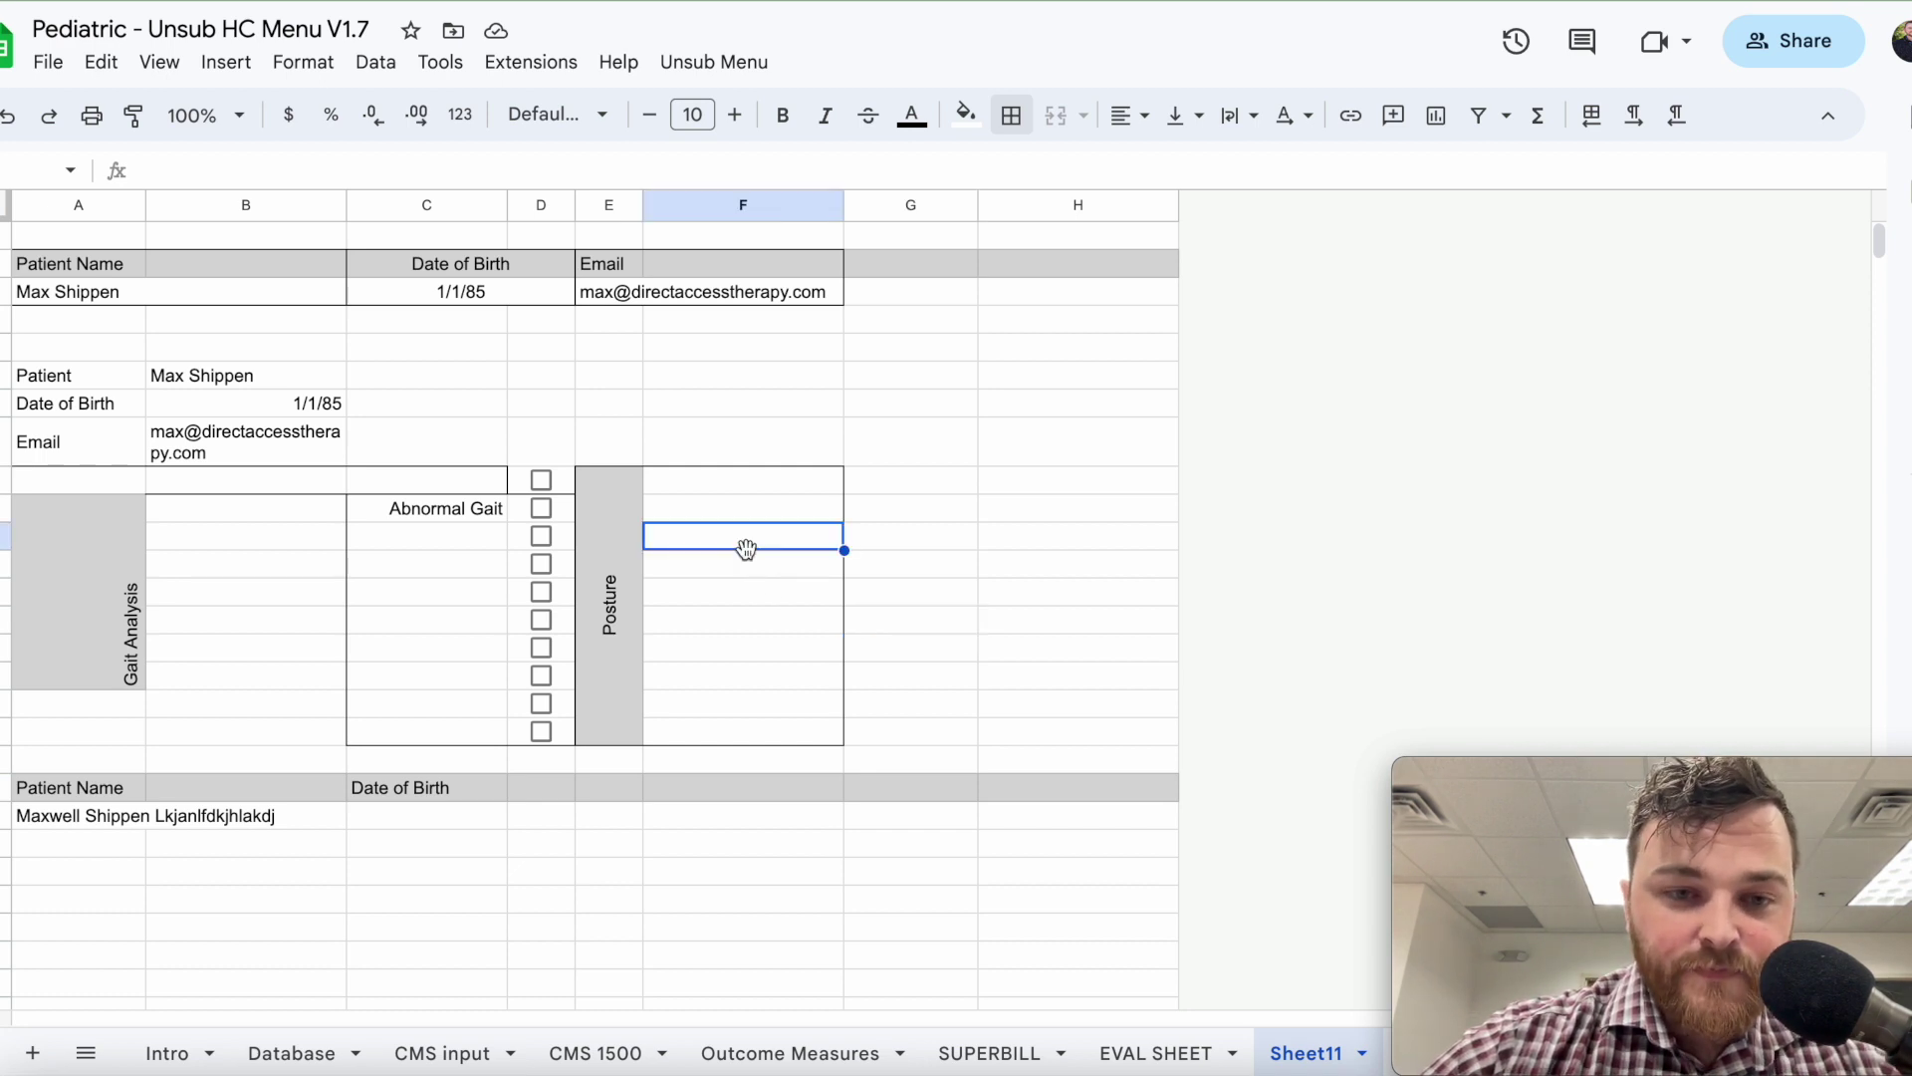
left_click(658, 730)
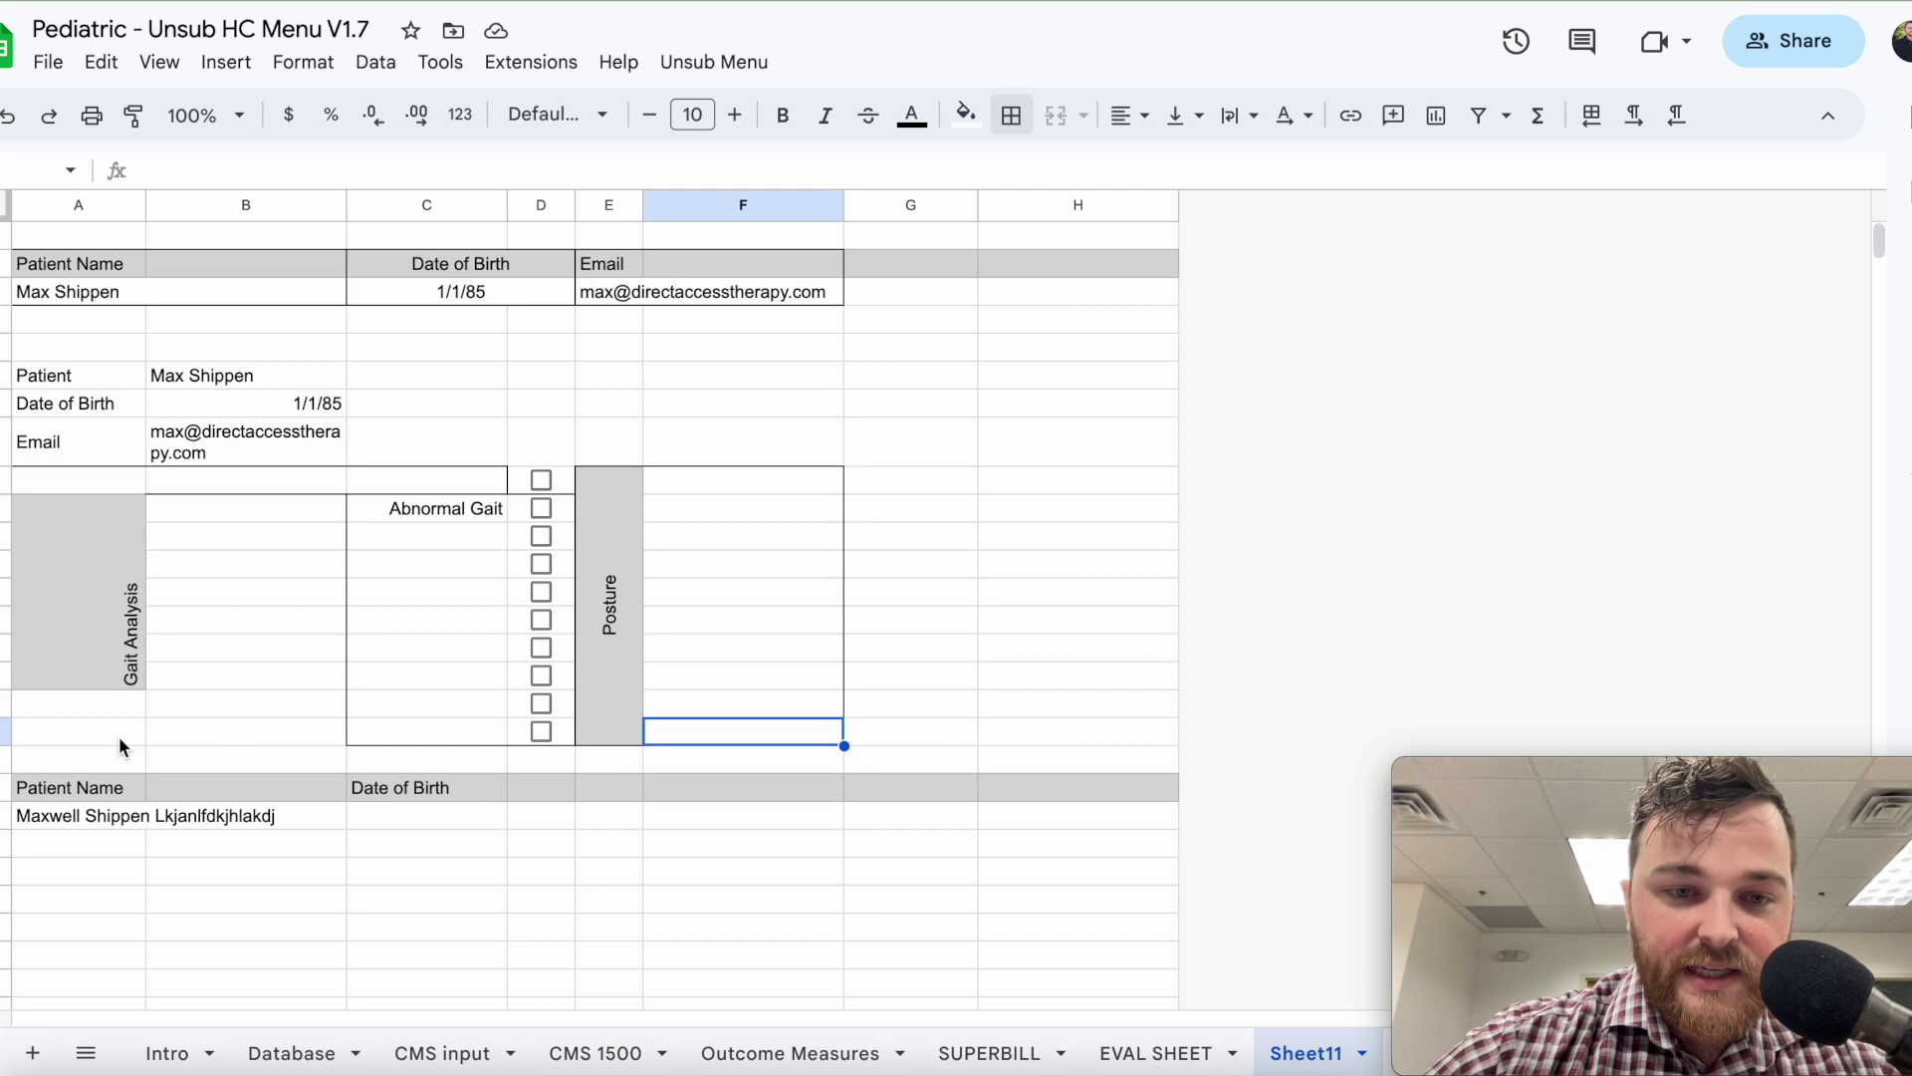
left_click(7, 728)
right_click(7, 728)
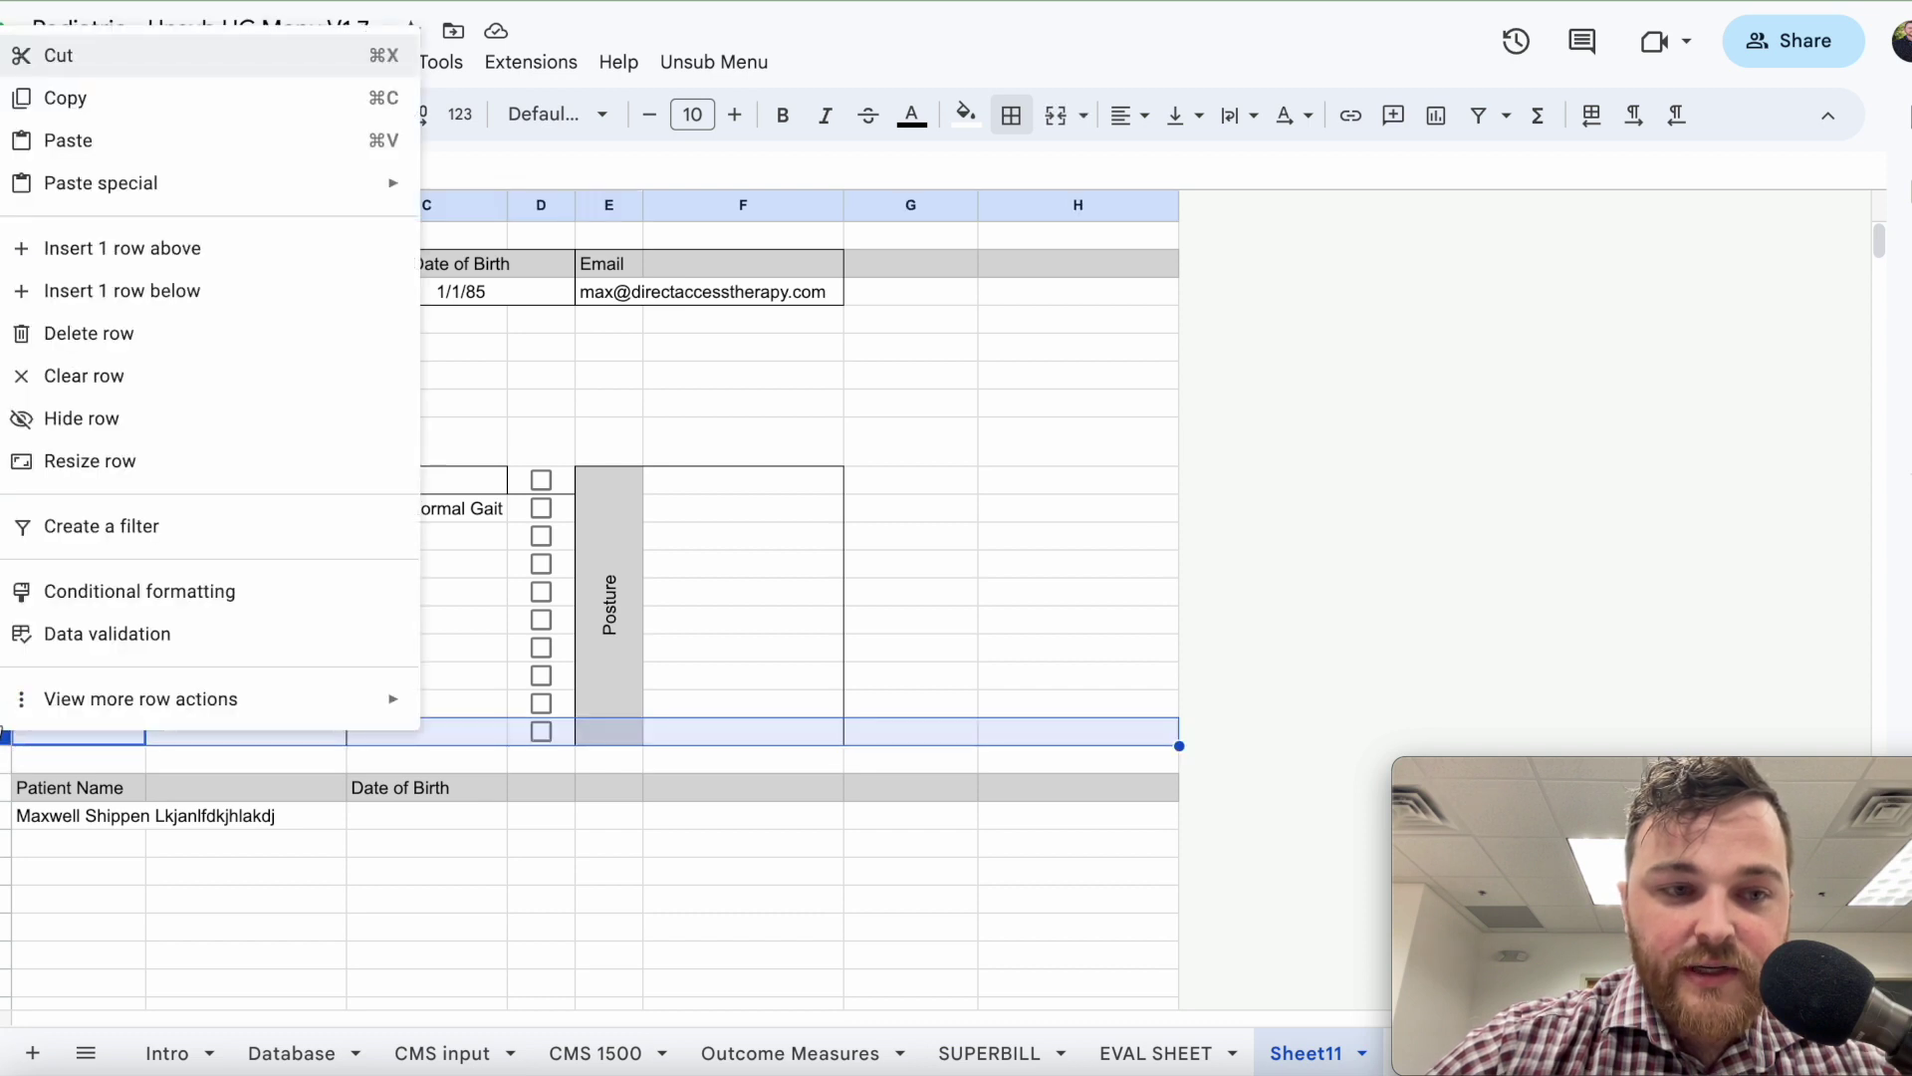
mouse_move(140, 704)
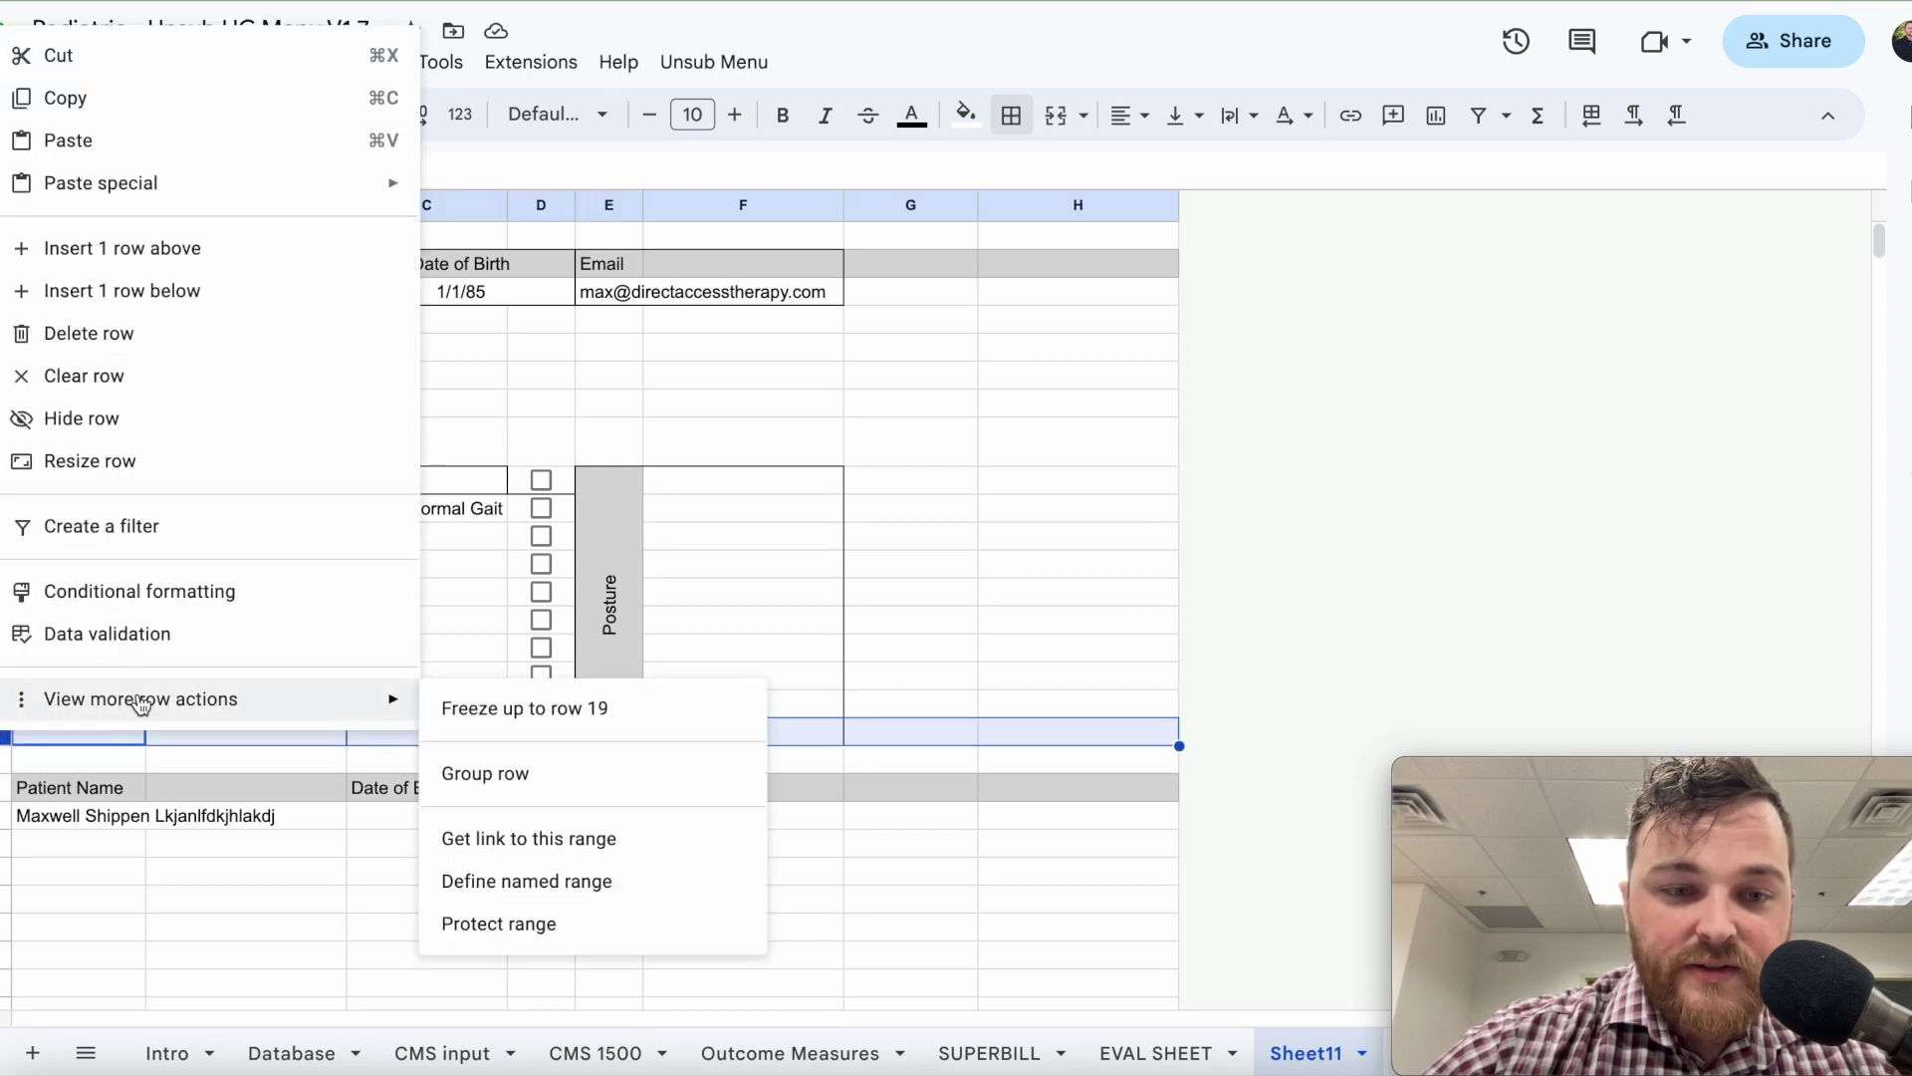
left_click(260, 423)
left_click(1020, 653)
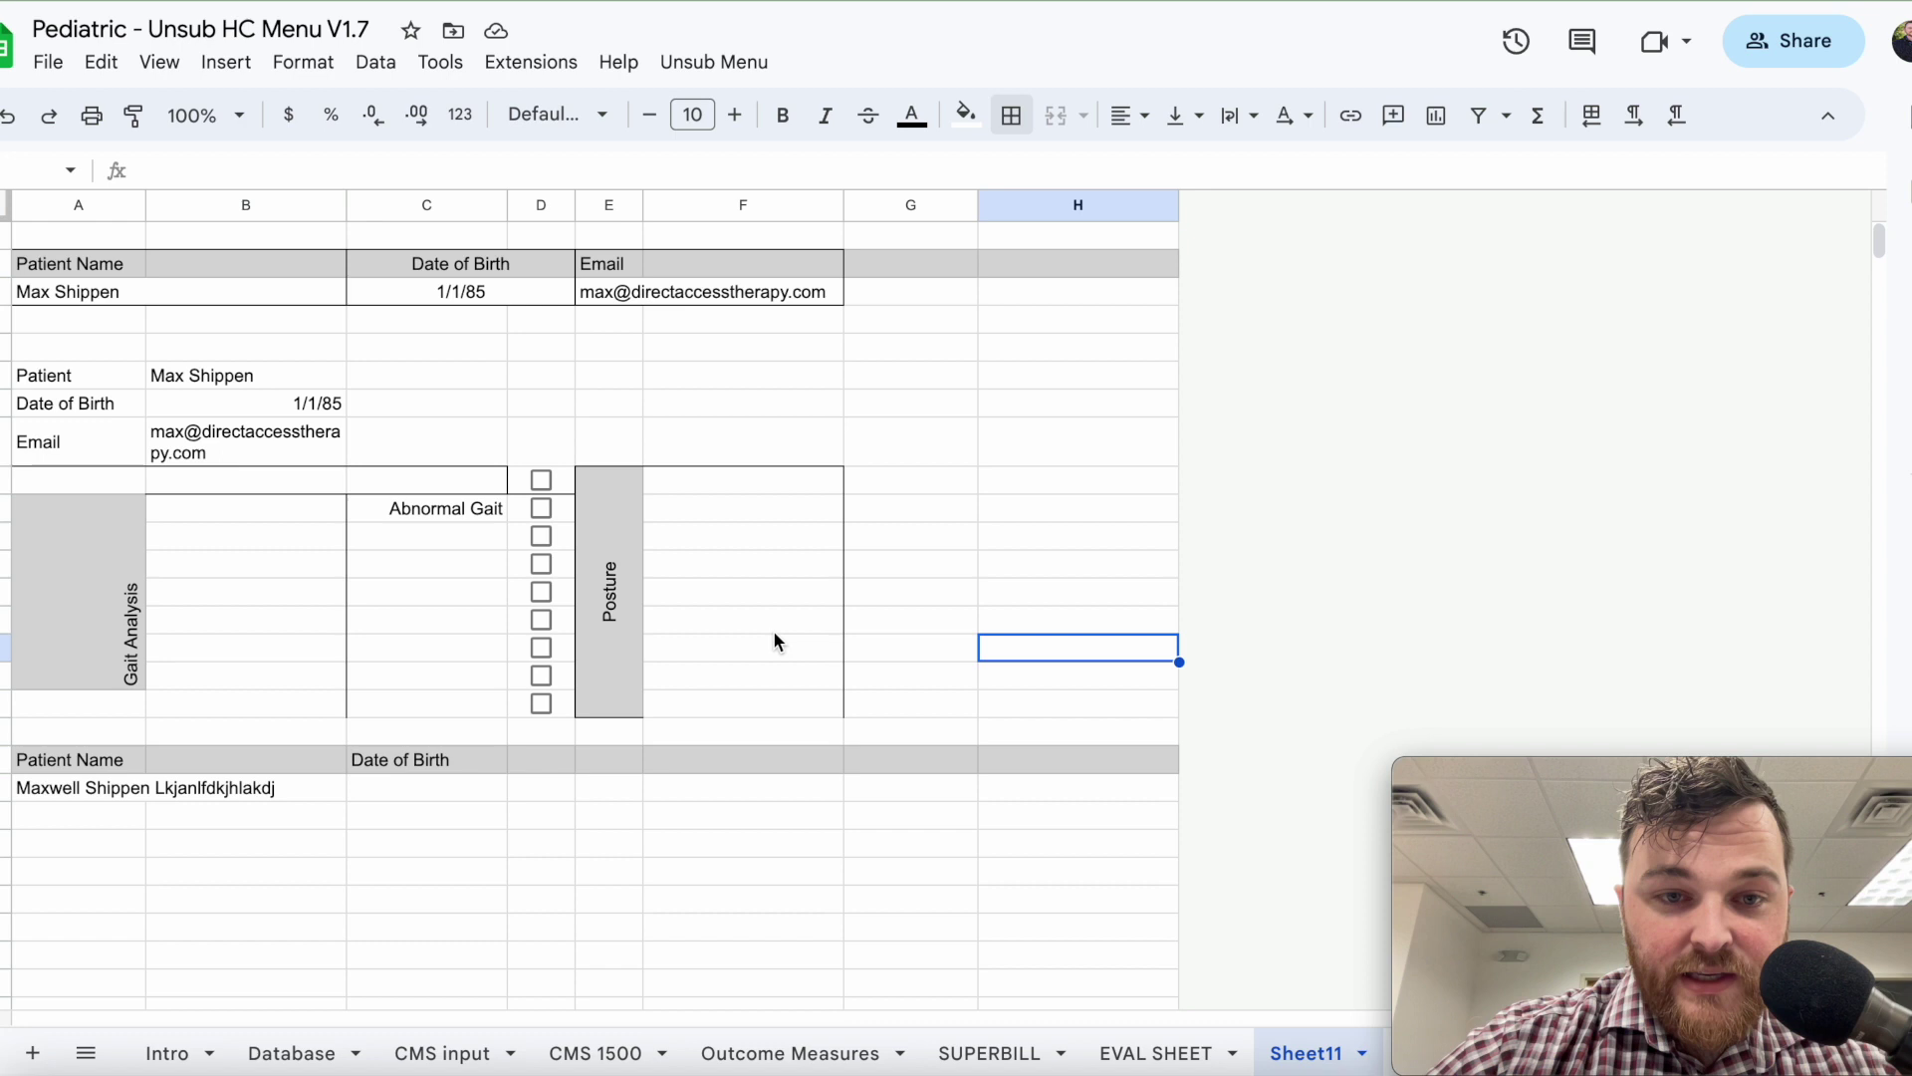
left_click(1013, 116)
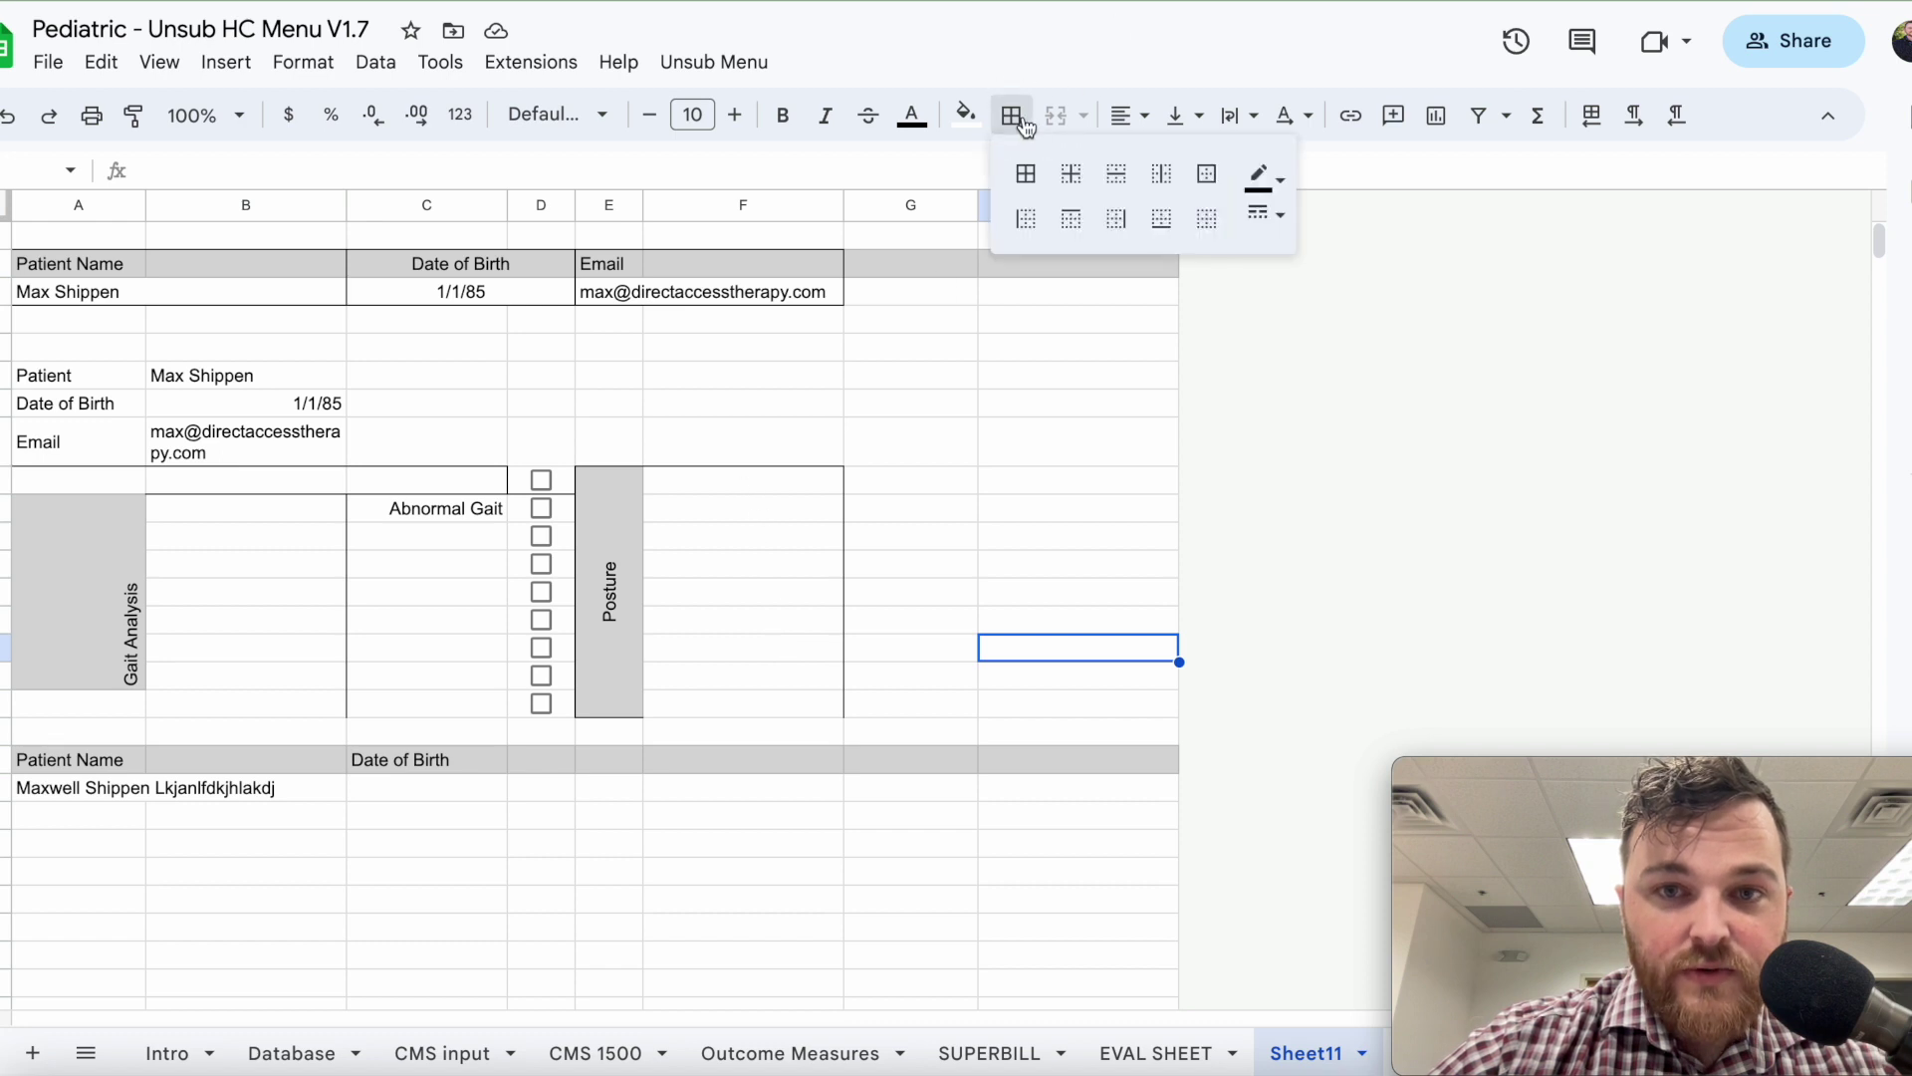
left_click(1217, 184)
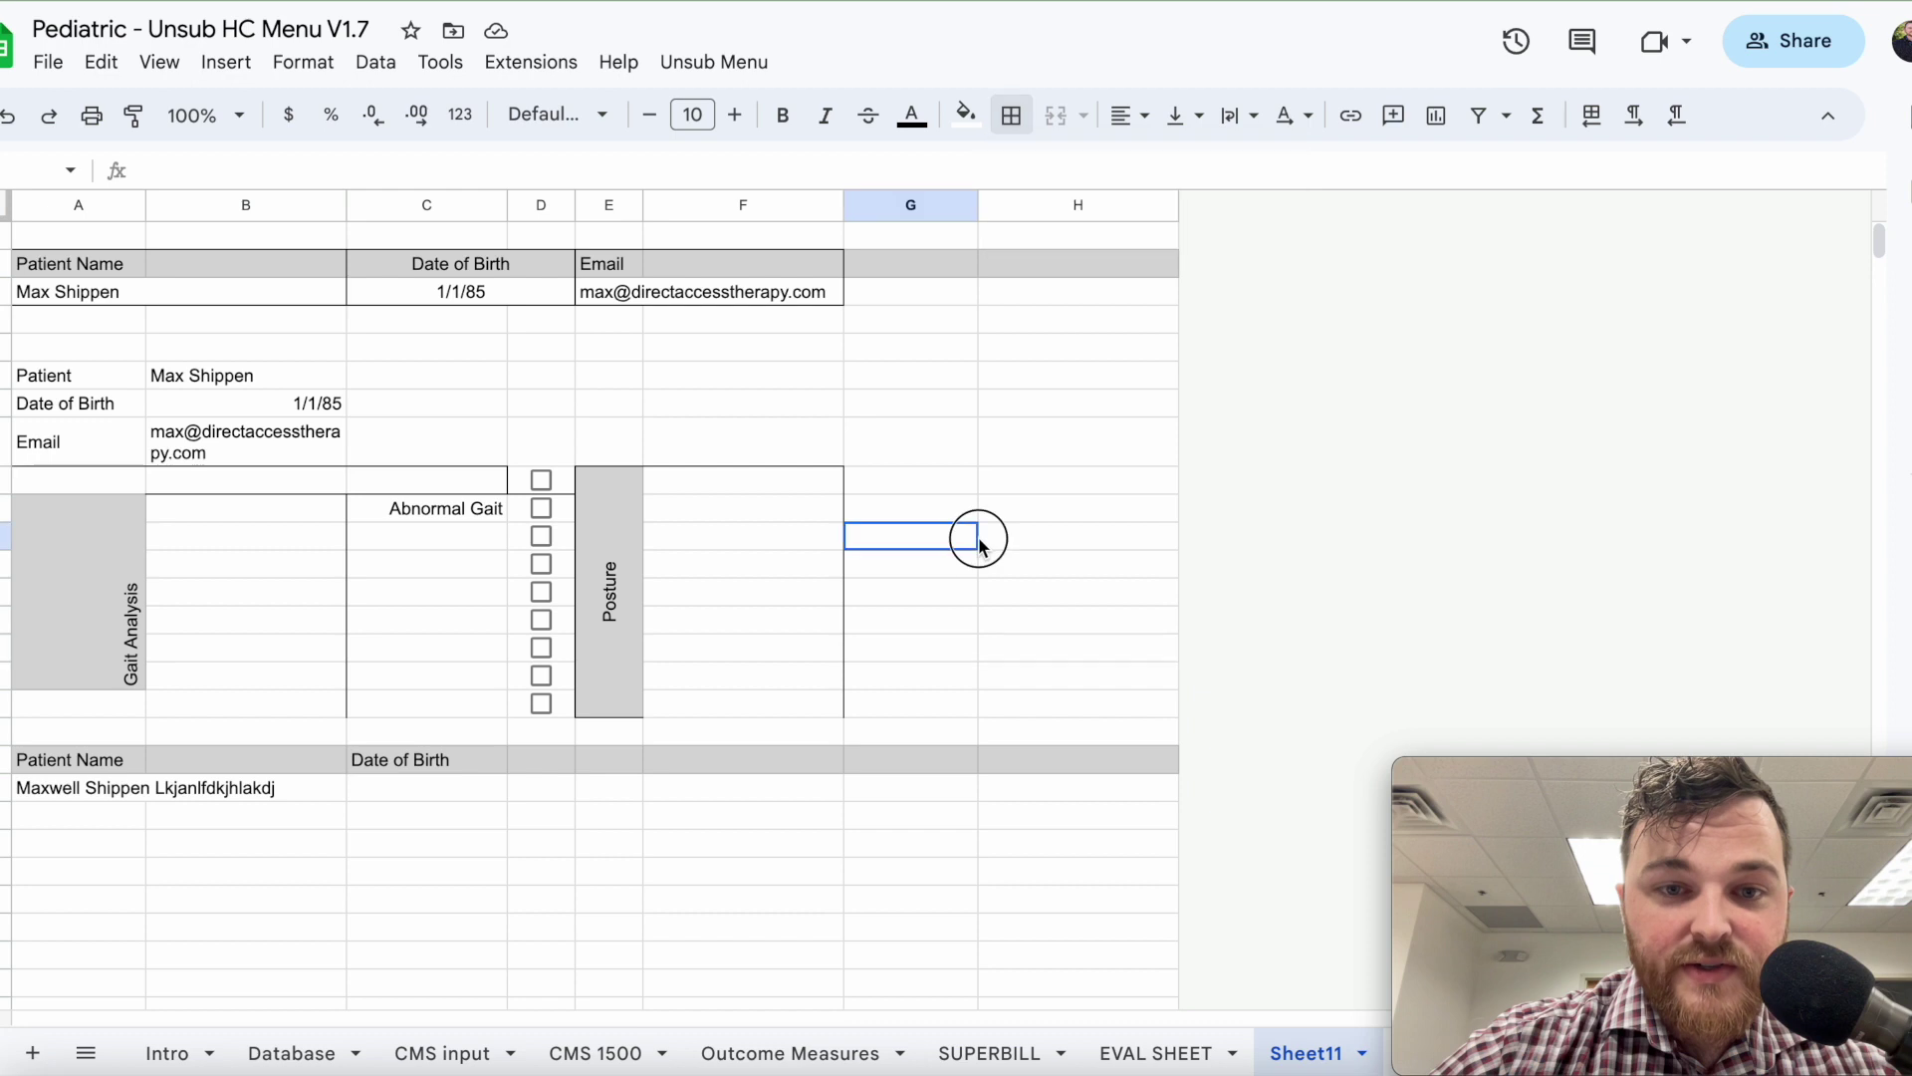
left_click(737, 481)
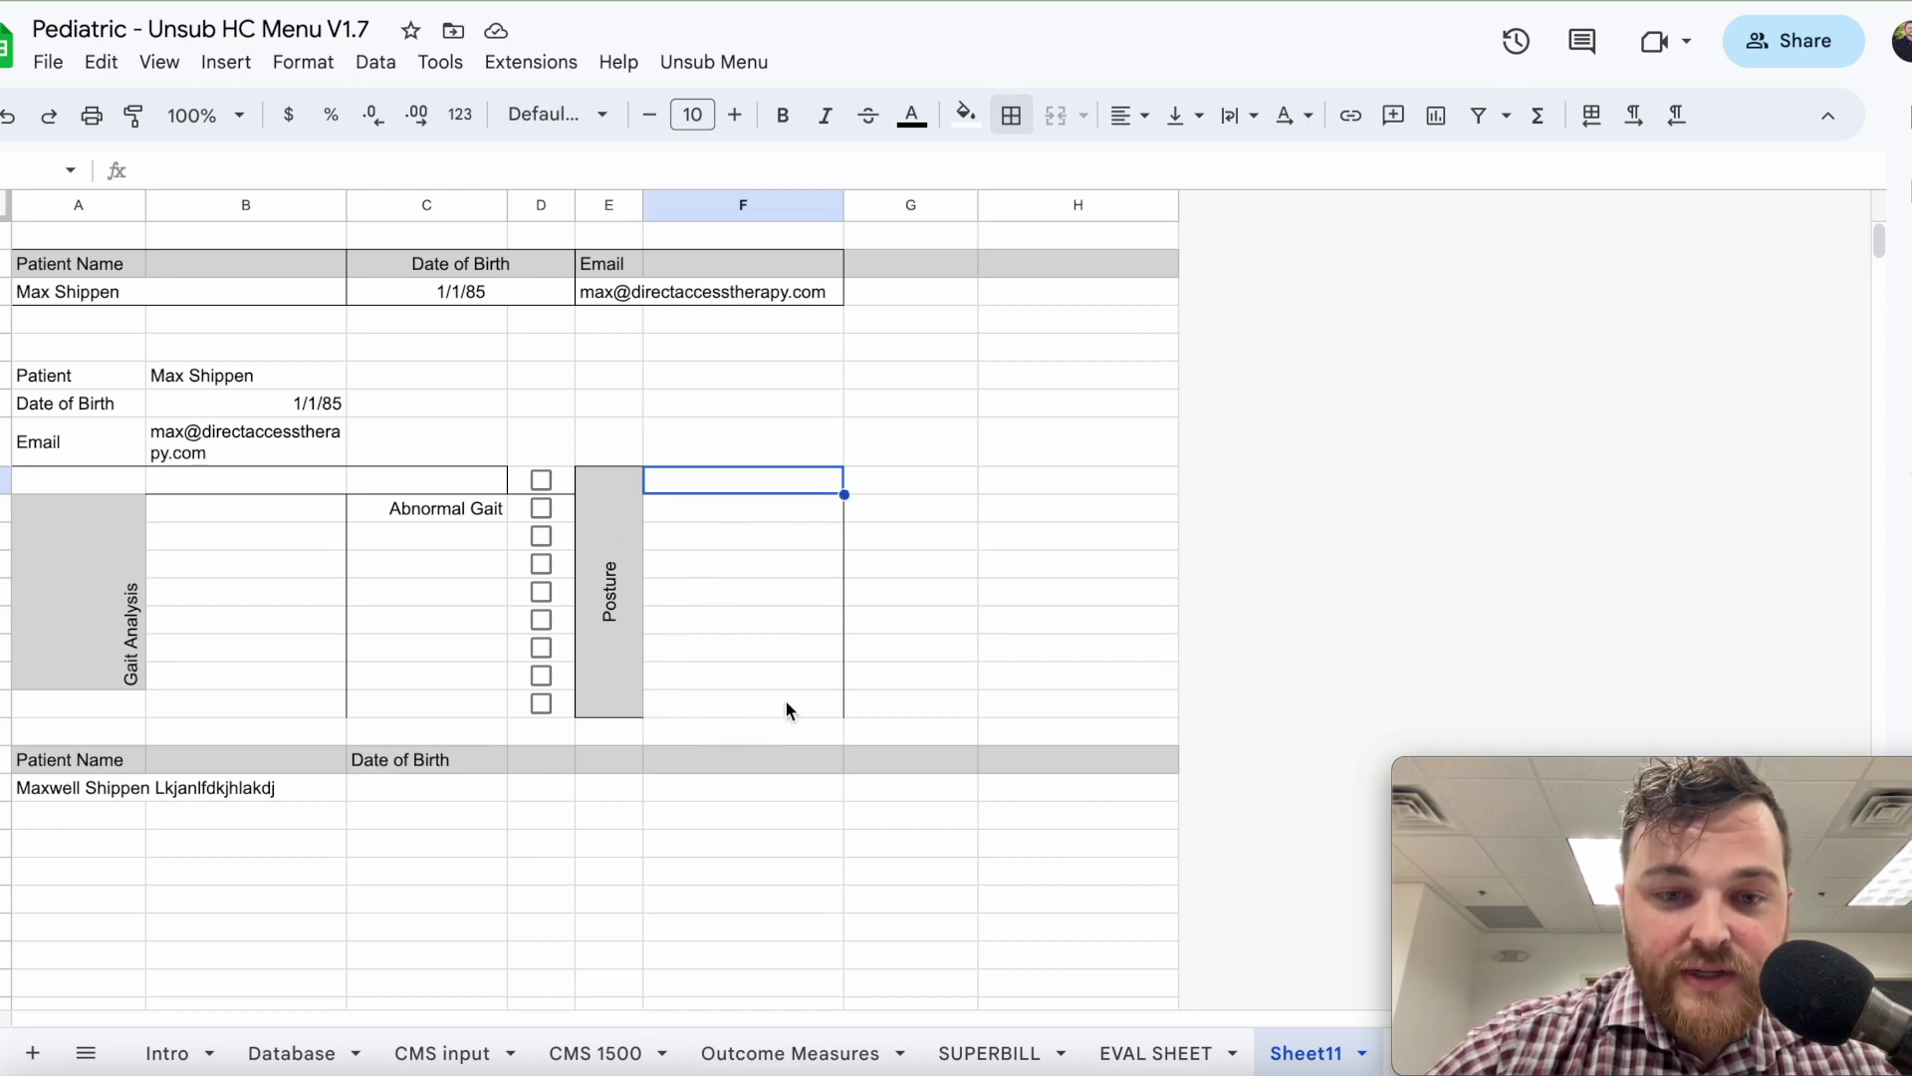
left_click(737, 703)
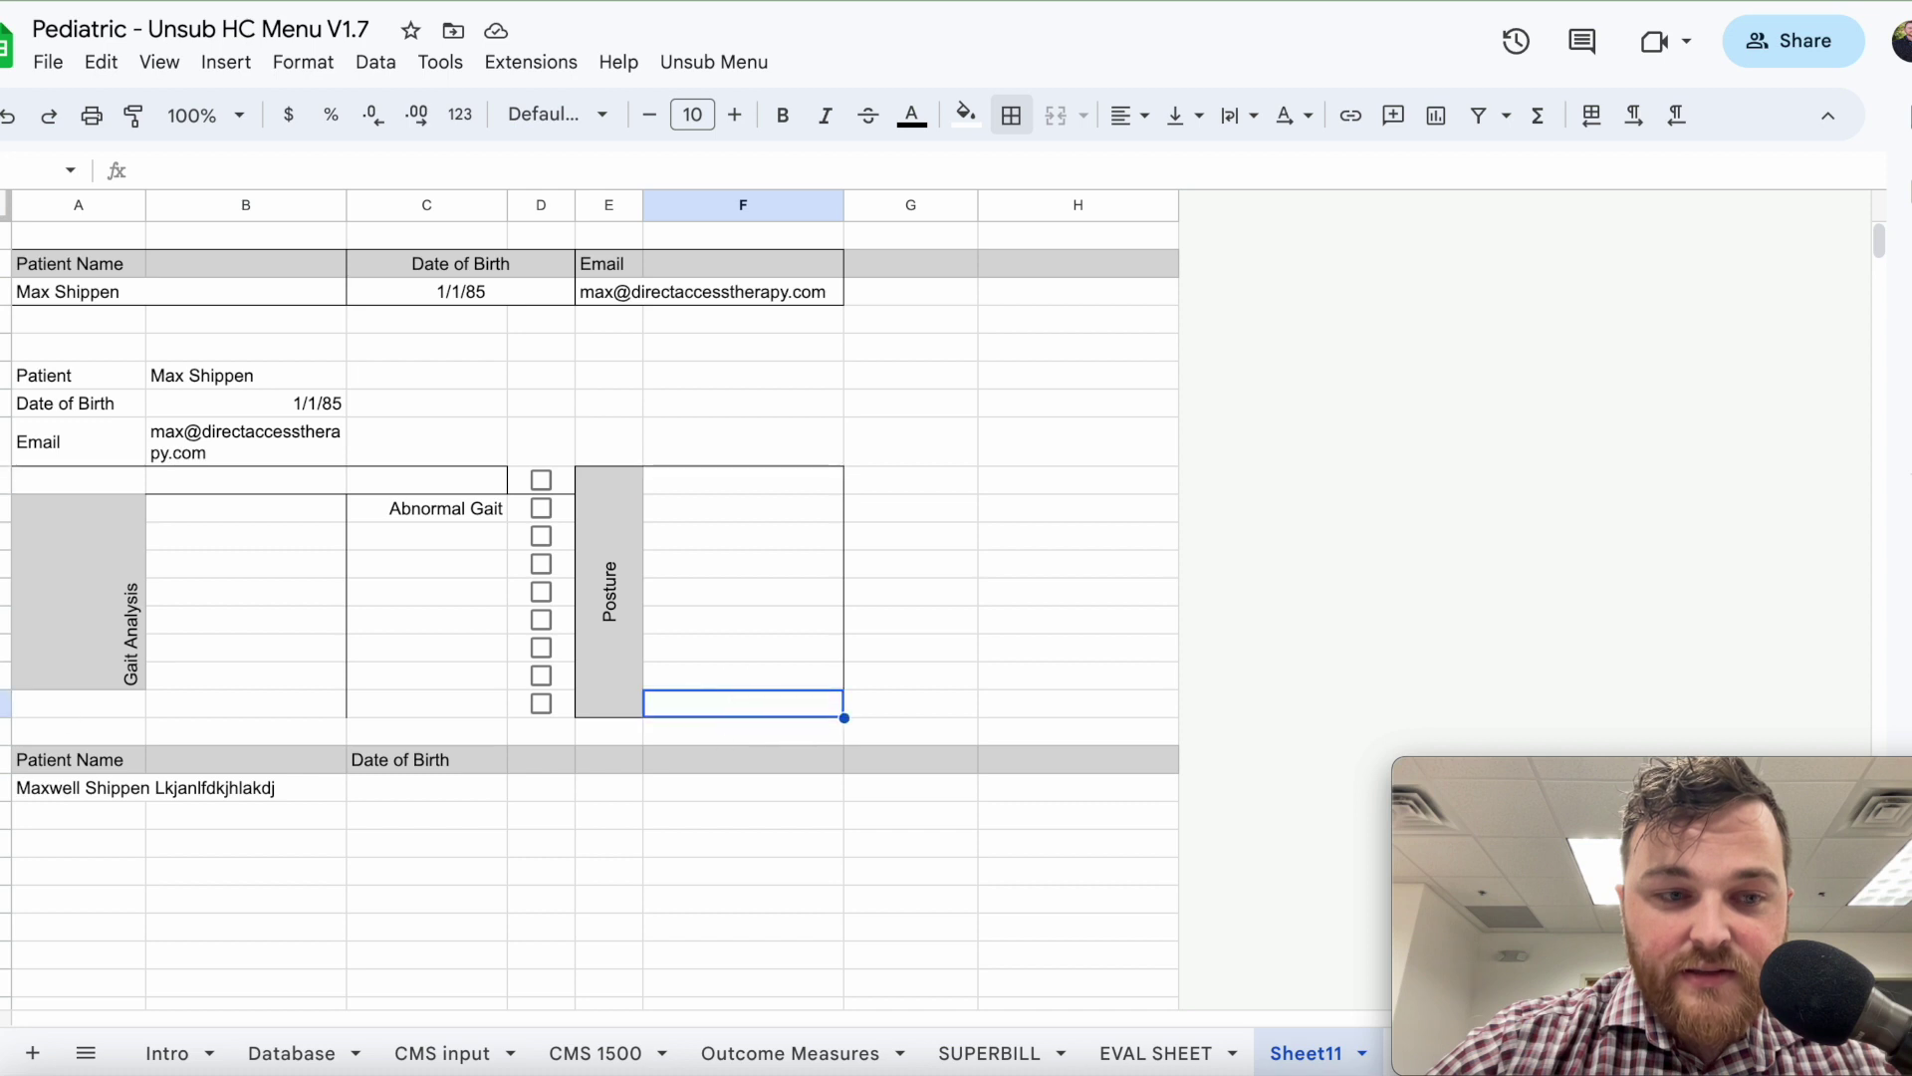
key("ctrl+alt+i")
key("w")
left_click(954, 699)
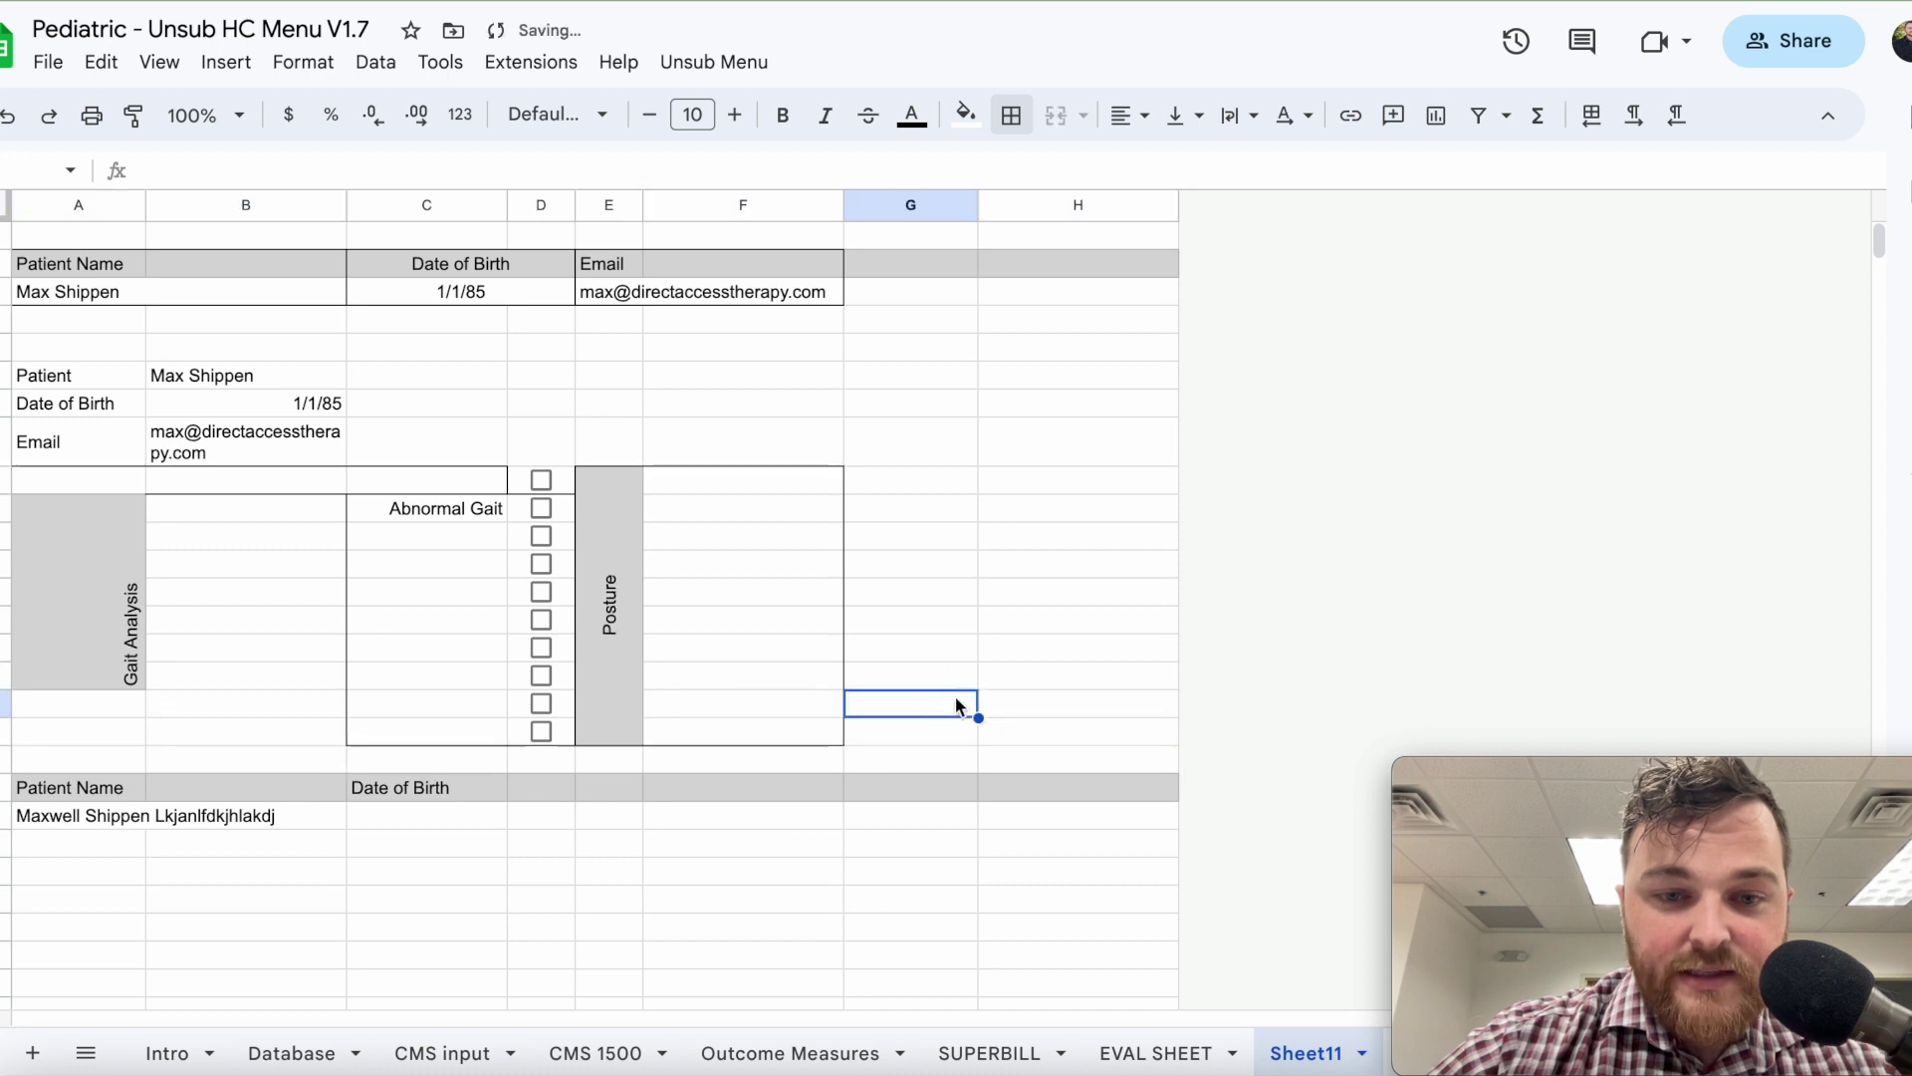
left_click(808, 721)
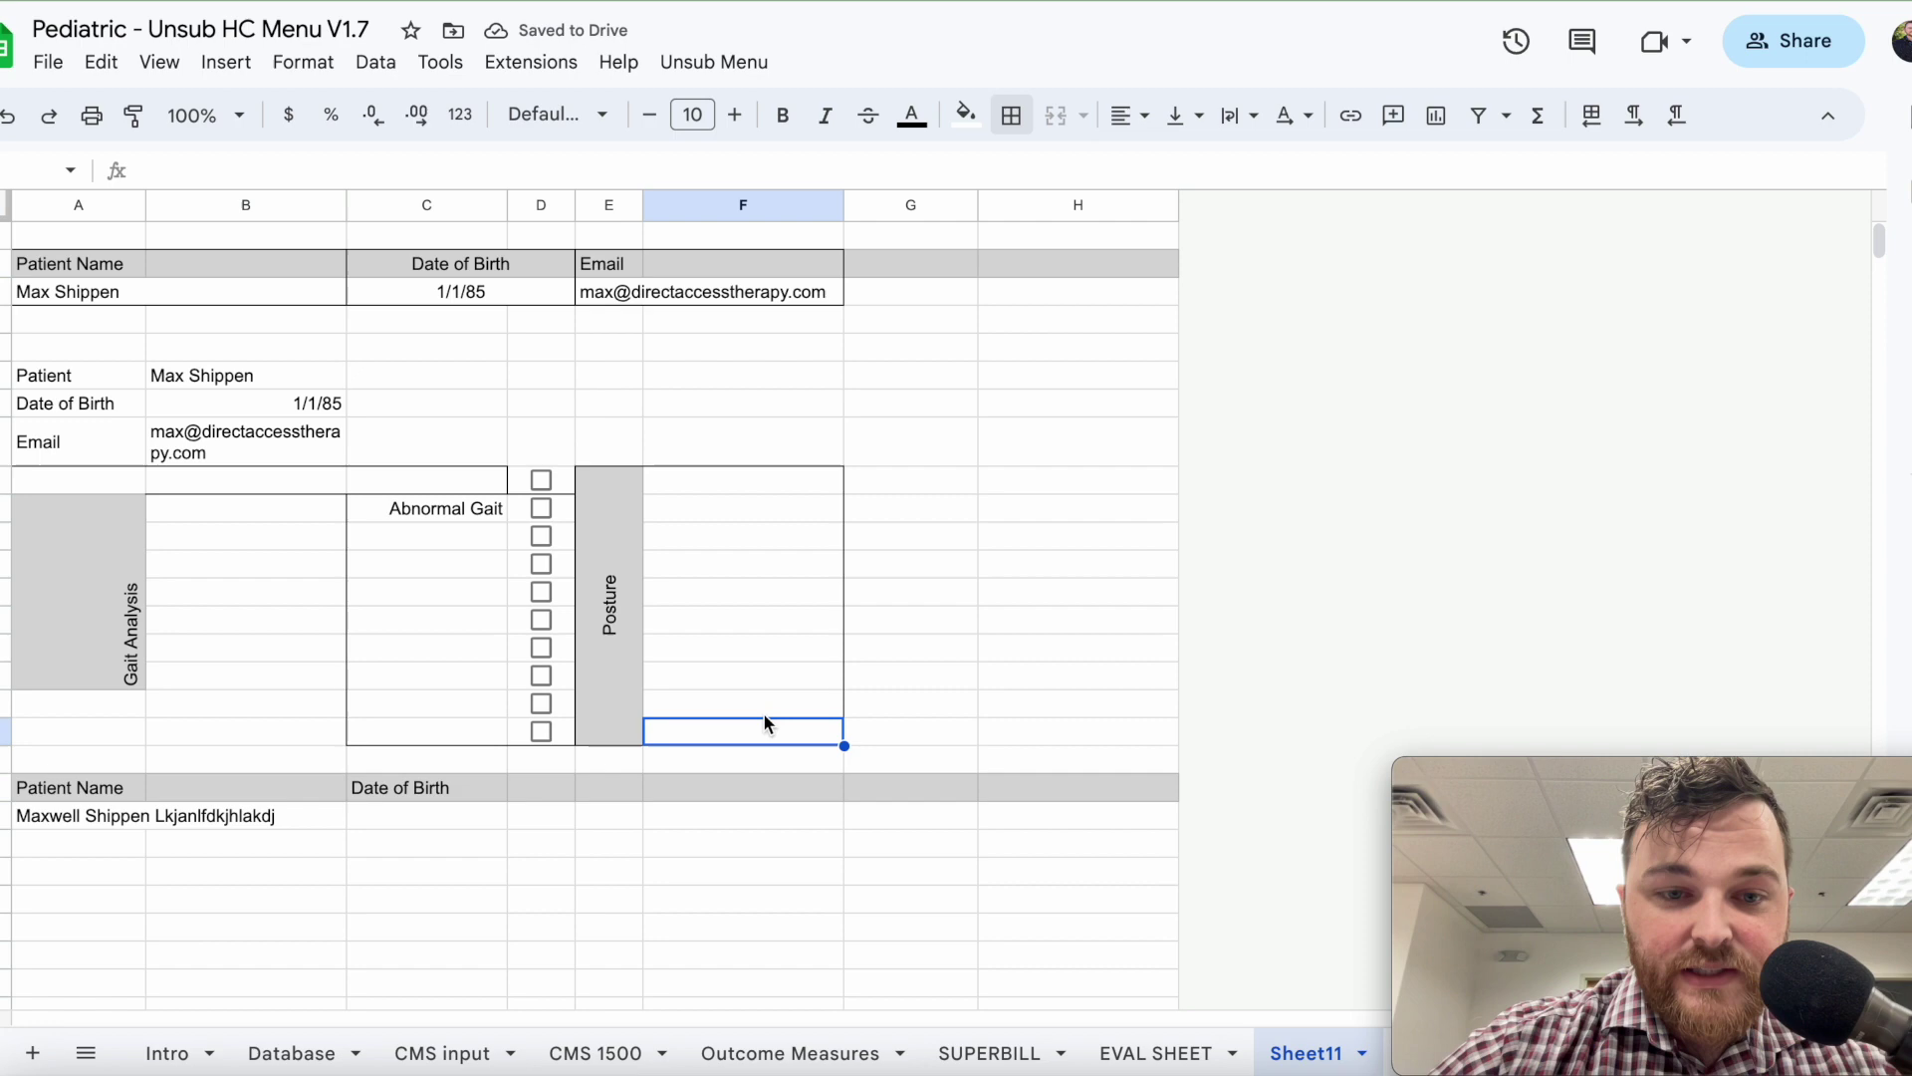
left_click(4, 731)
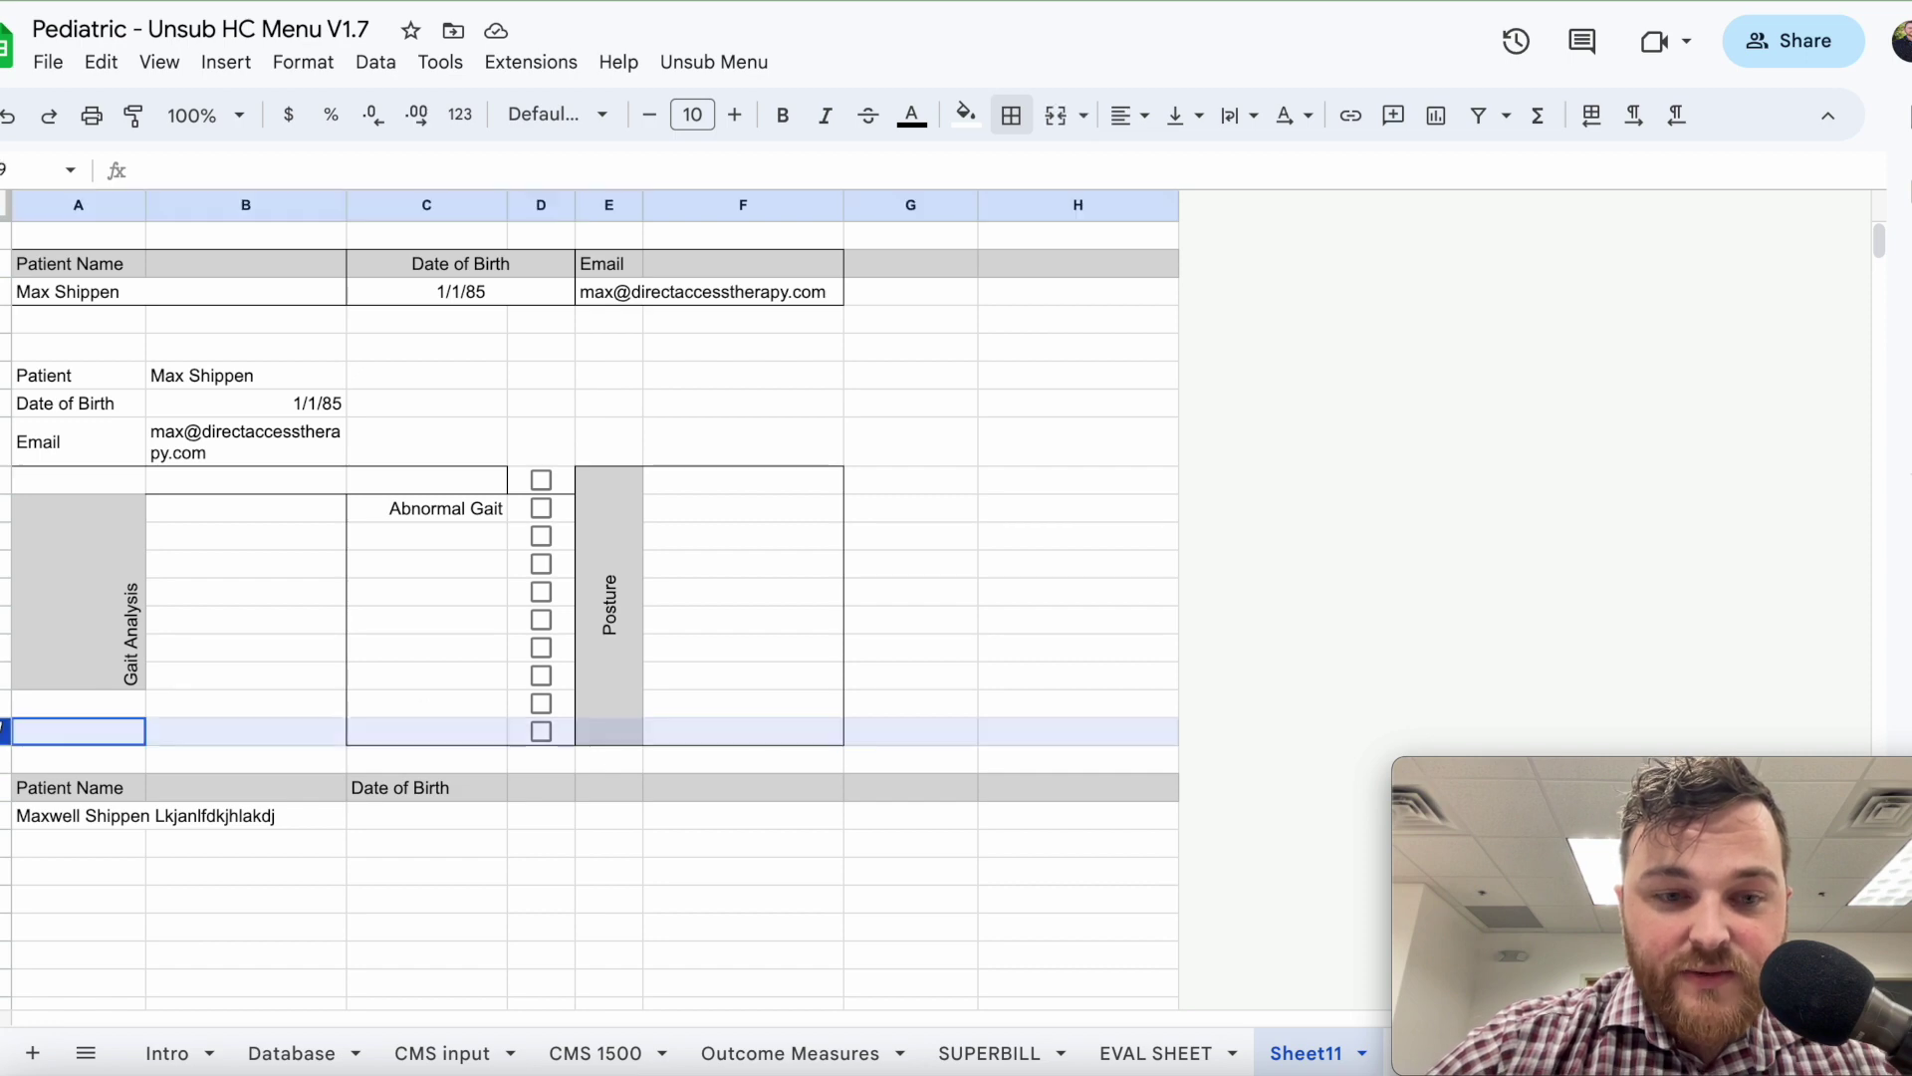
right_click(4, 731)
left_click(79, 414)
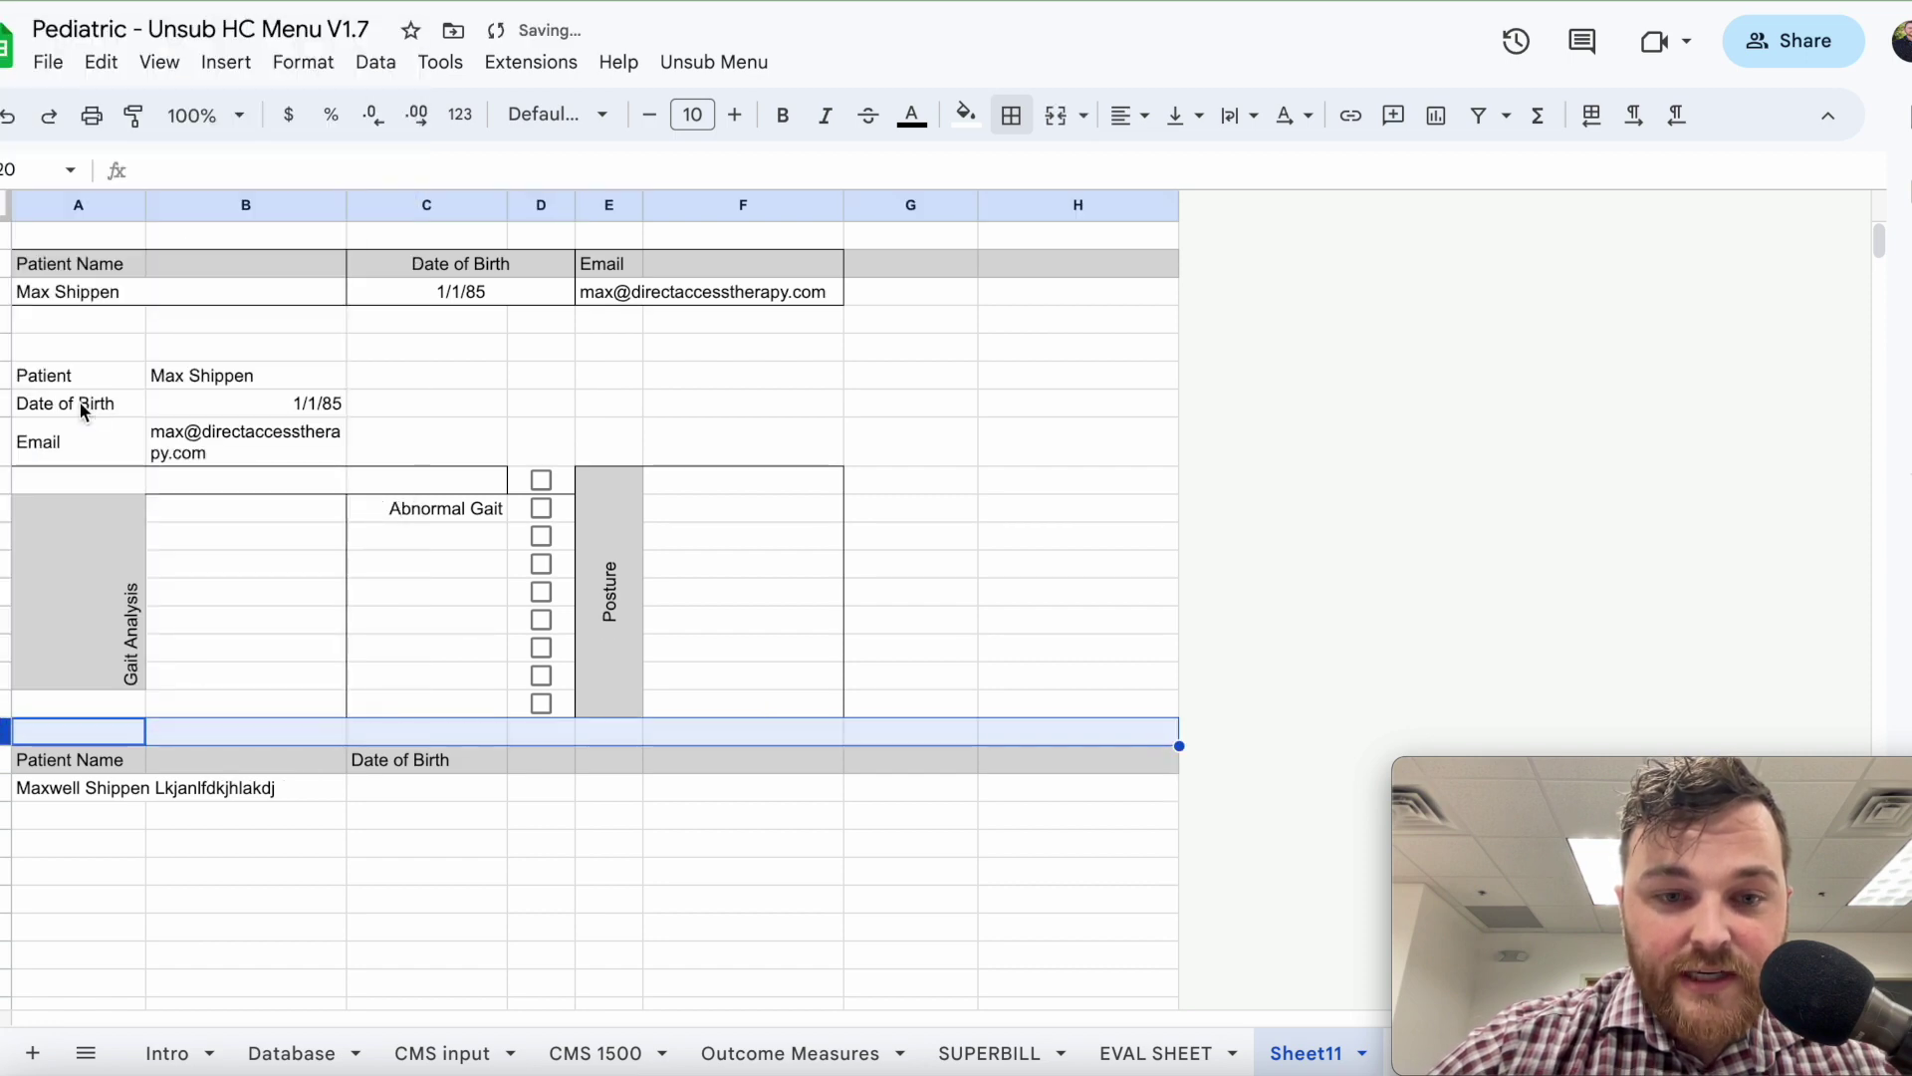
left_click(969, 529)
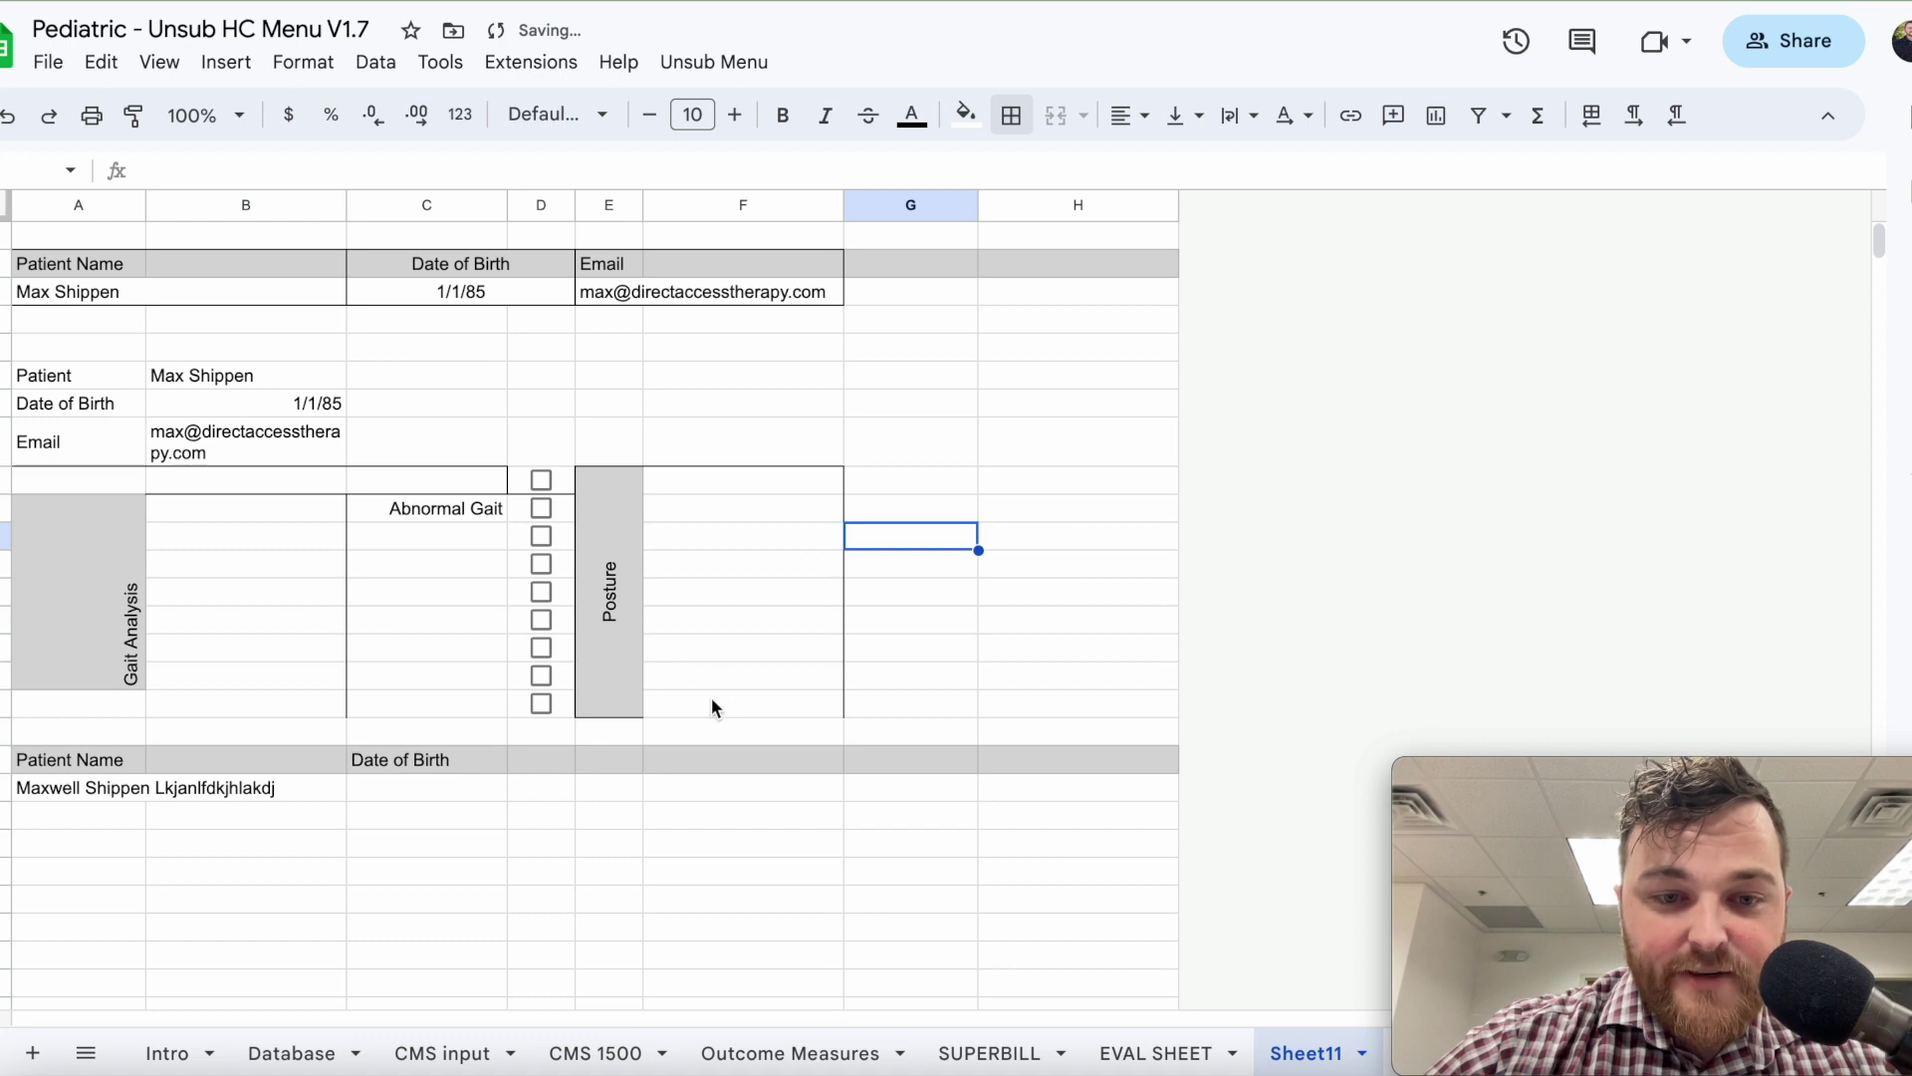
Insert a row below the last checkbox row using the Alt+I, R, B shortcut.
left_click(624, 692)
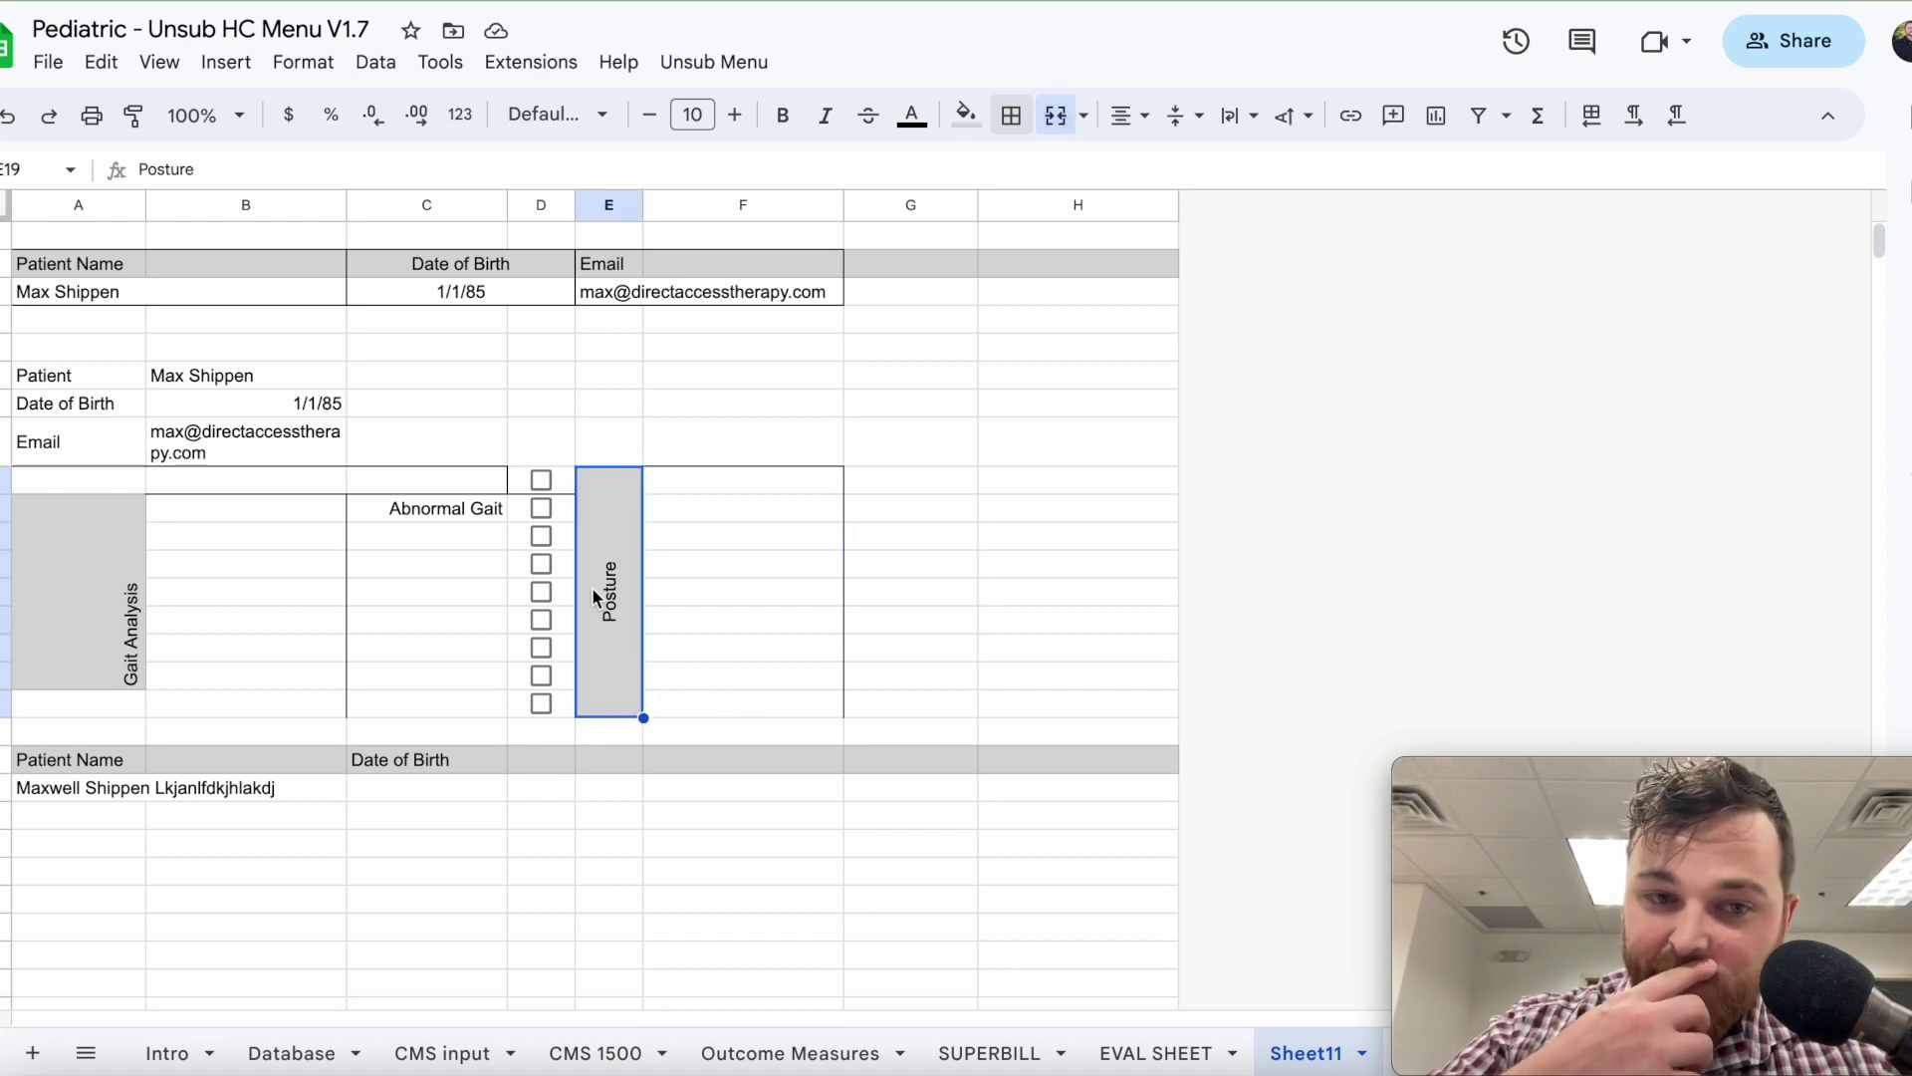
left_click(737, 649)
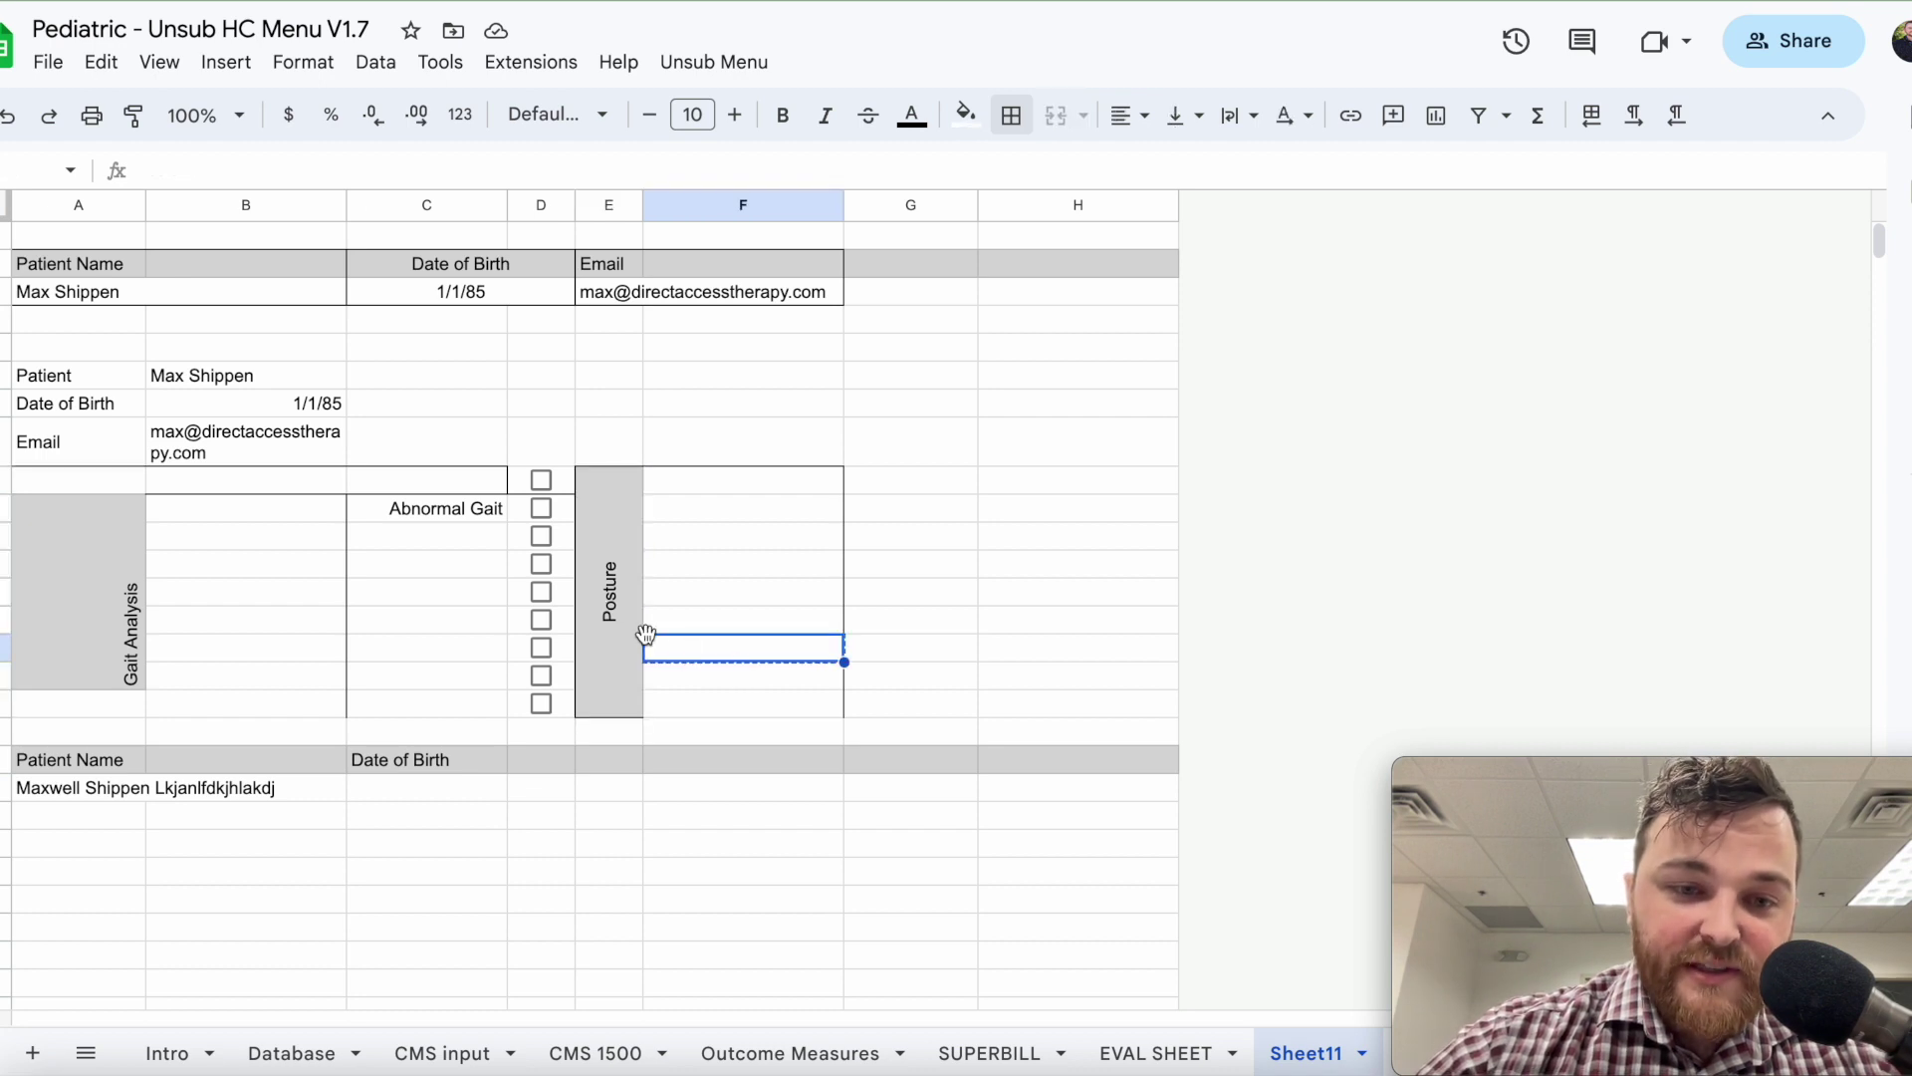
left_click(613, 624)
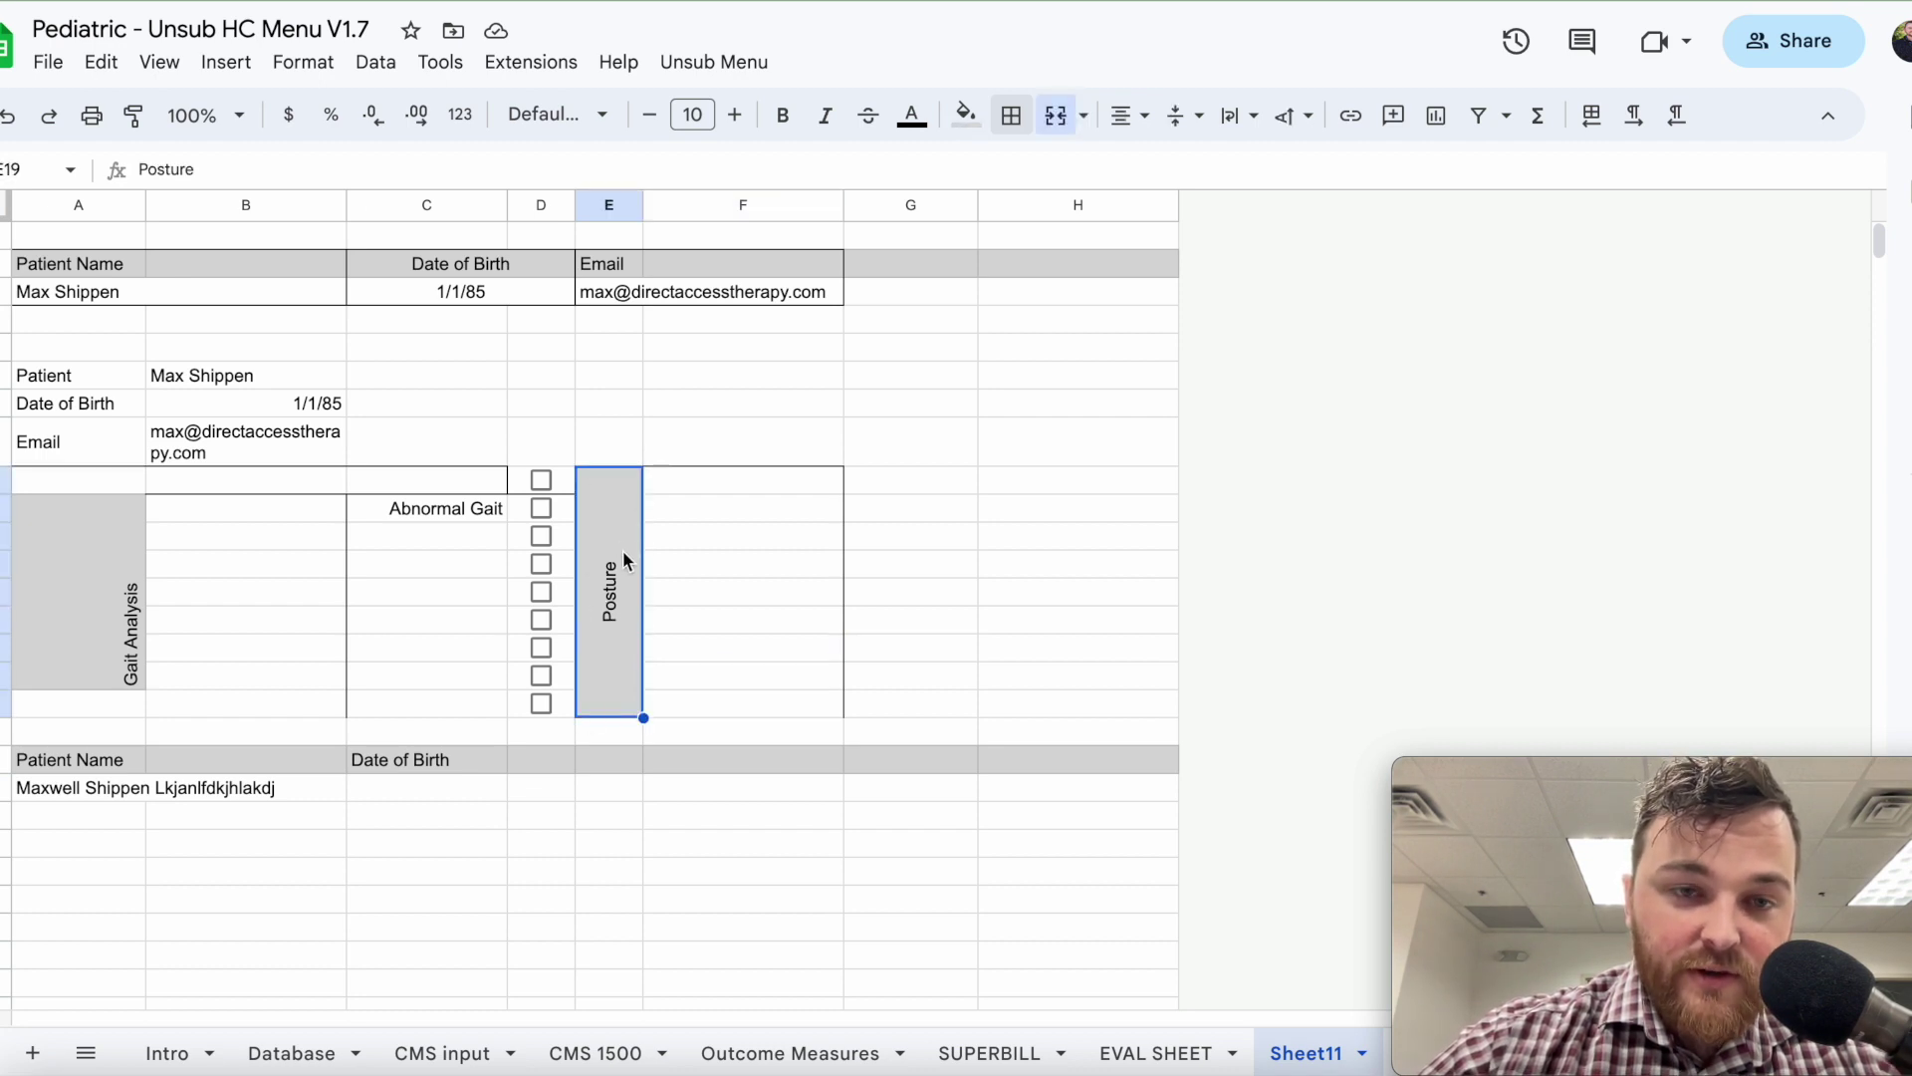
left_click(709, 677)
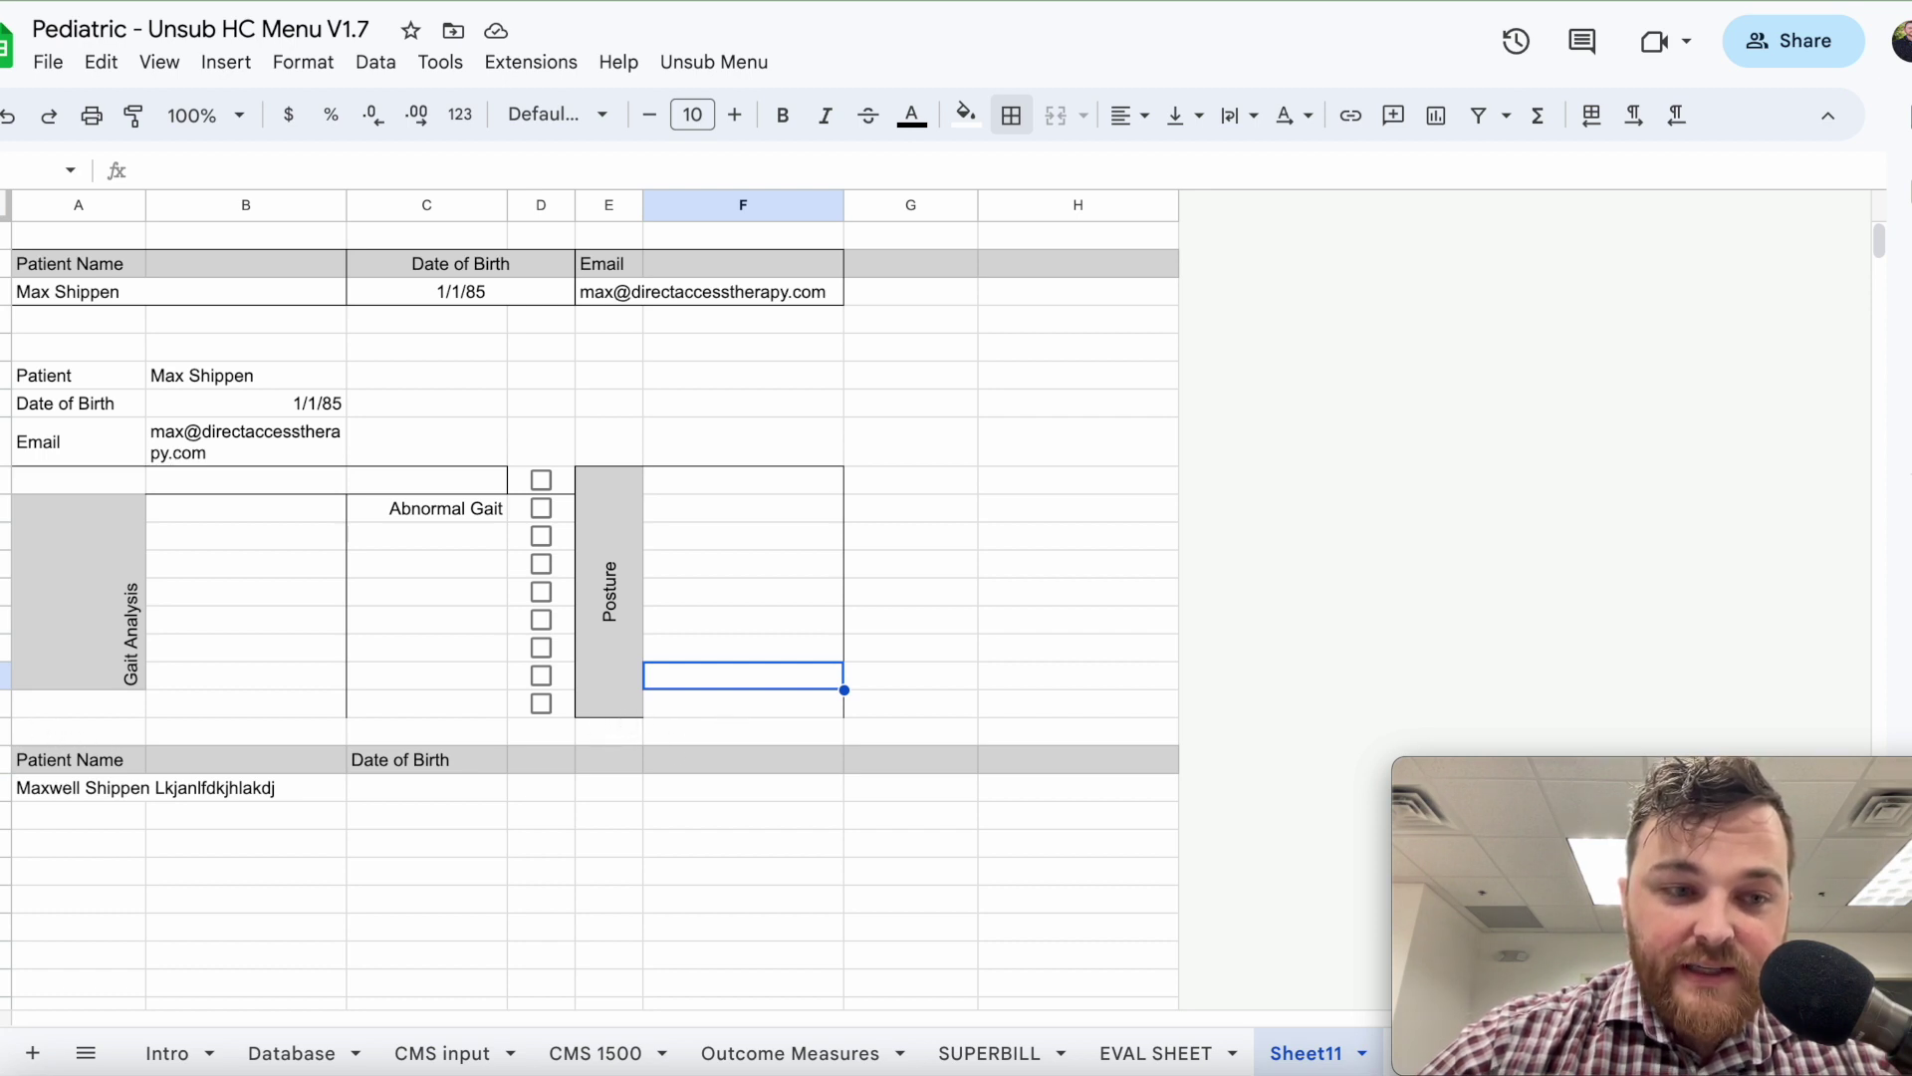
key("alt+i")
key("r")
key("b")
Hide rows 16 to 19 of the checkbox block.
left_click(749, 758)
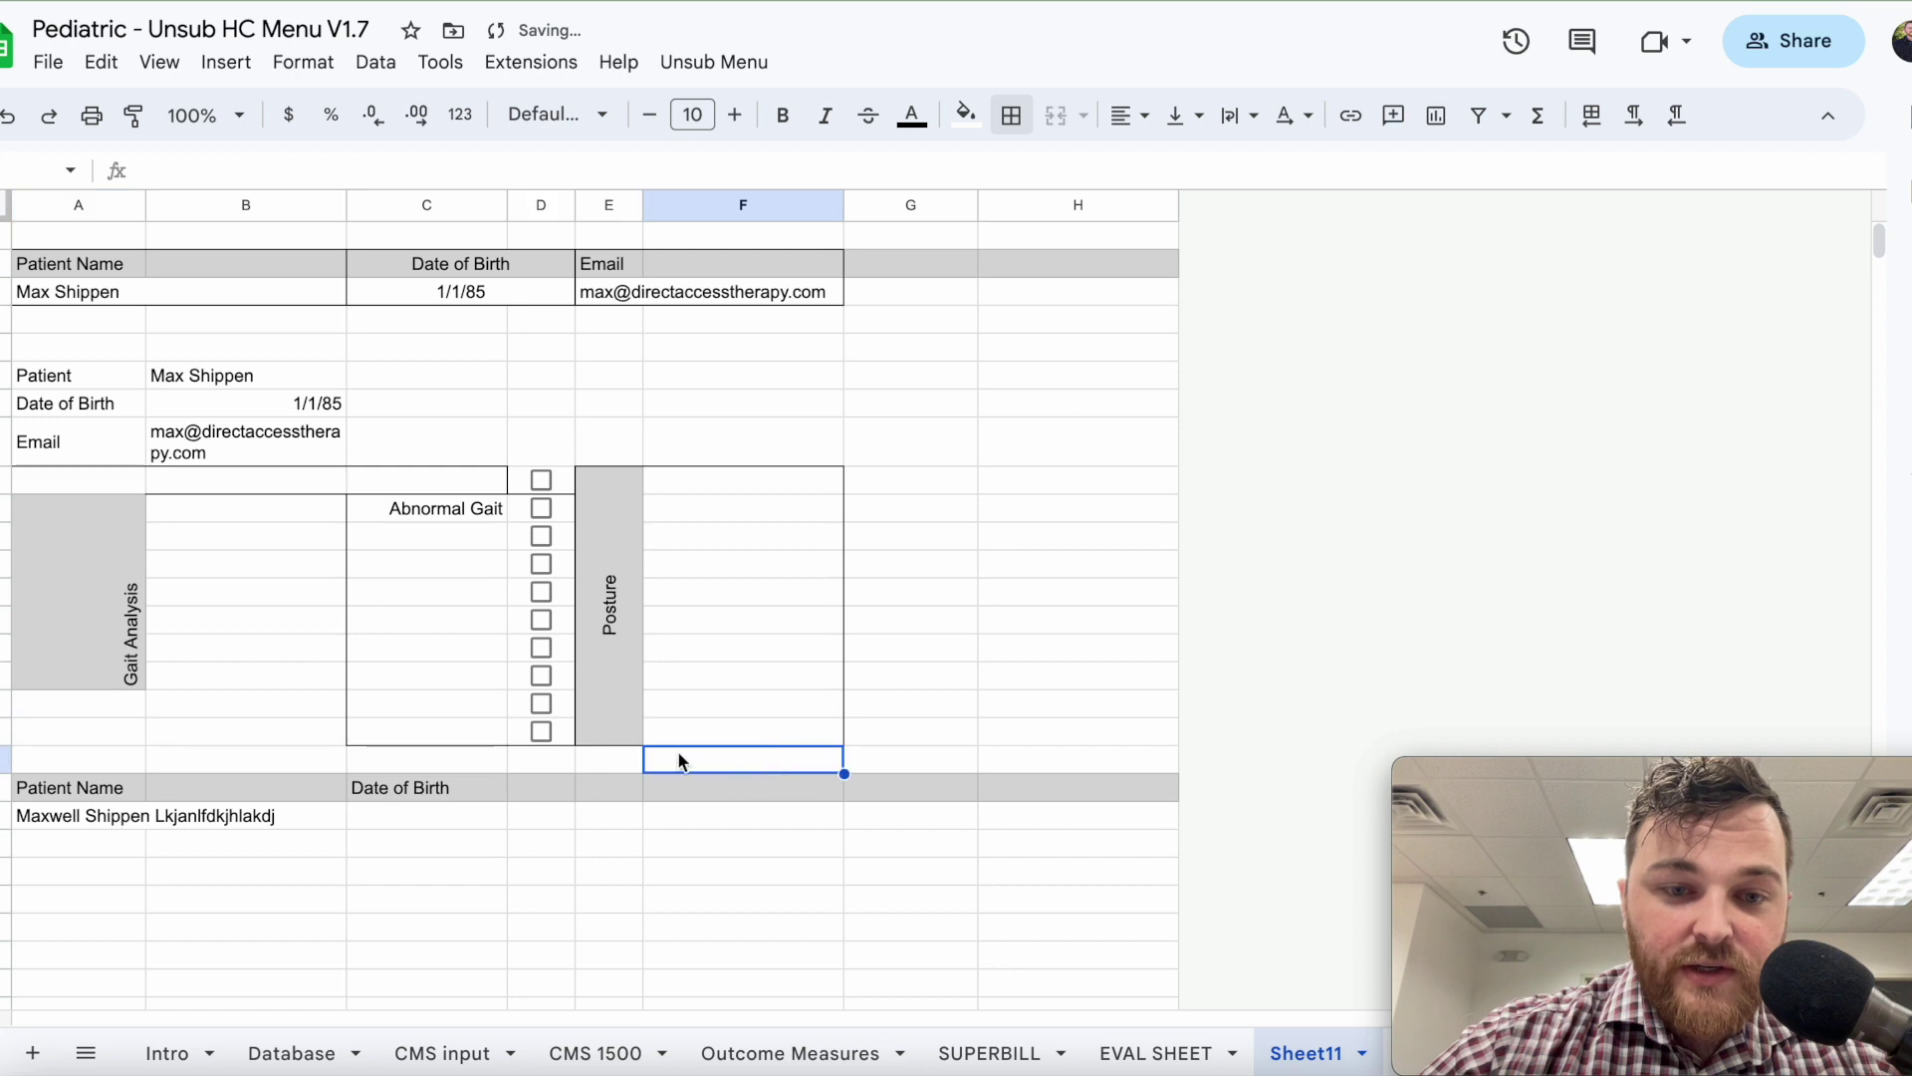
left_click(5, 731)
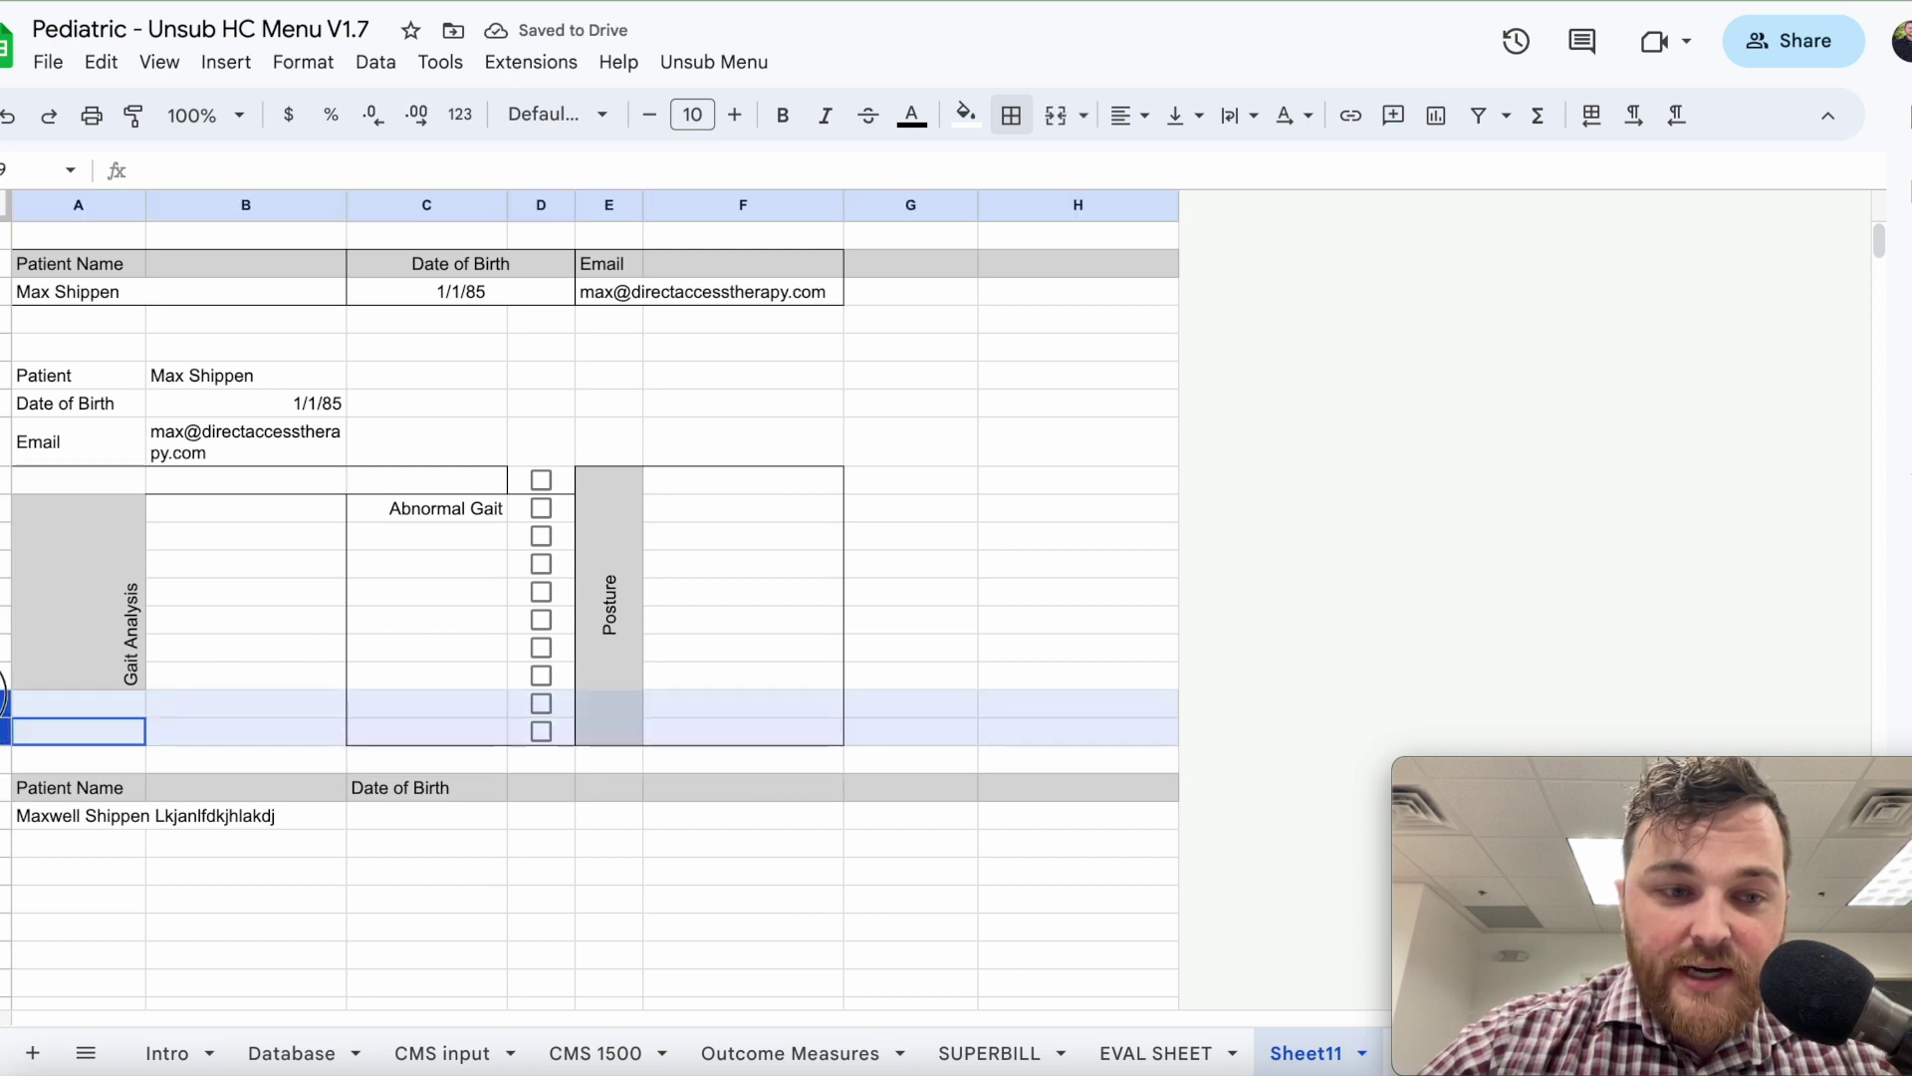
left_click(5, 647, "shift")
right_click(5, 647)
left_click(85, 762)
left_click(662, 674)
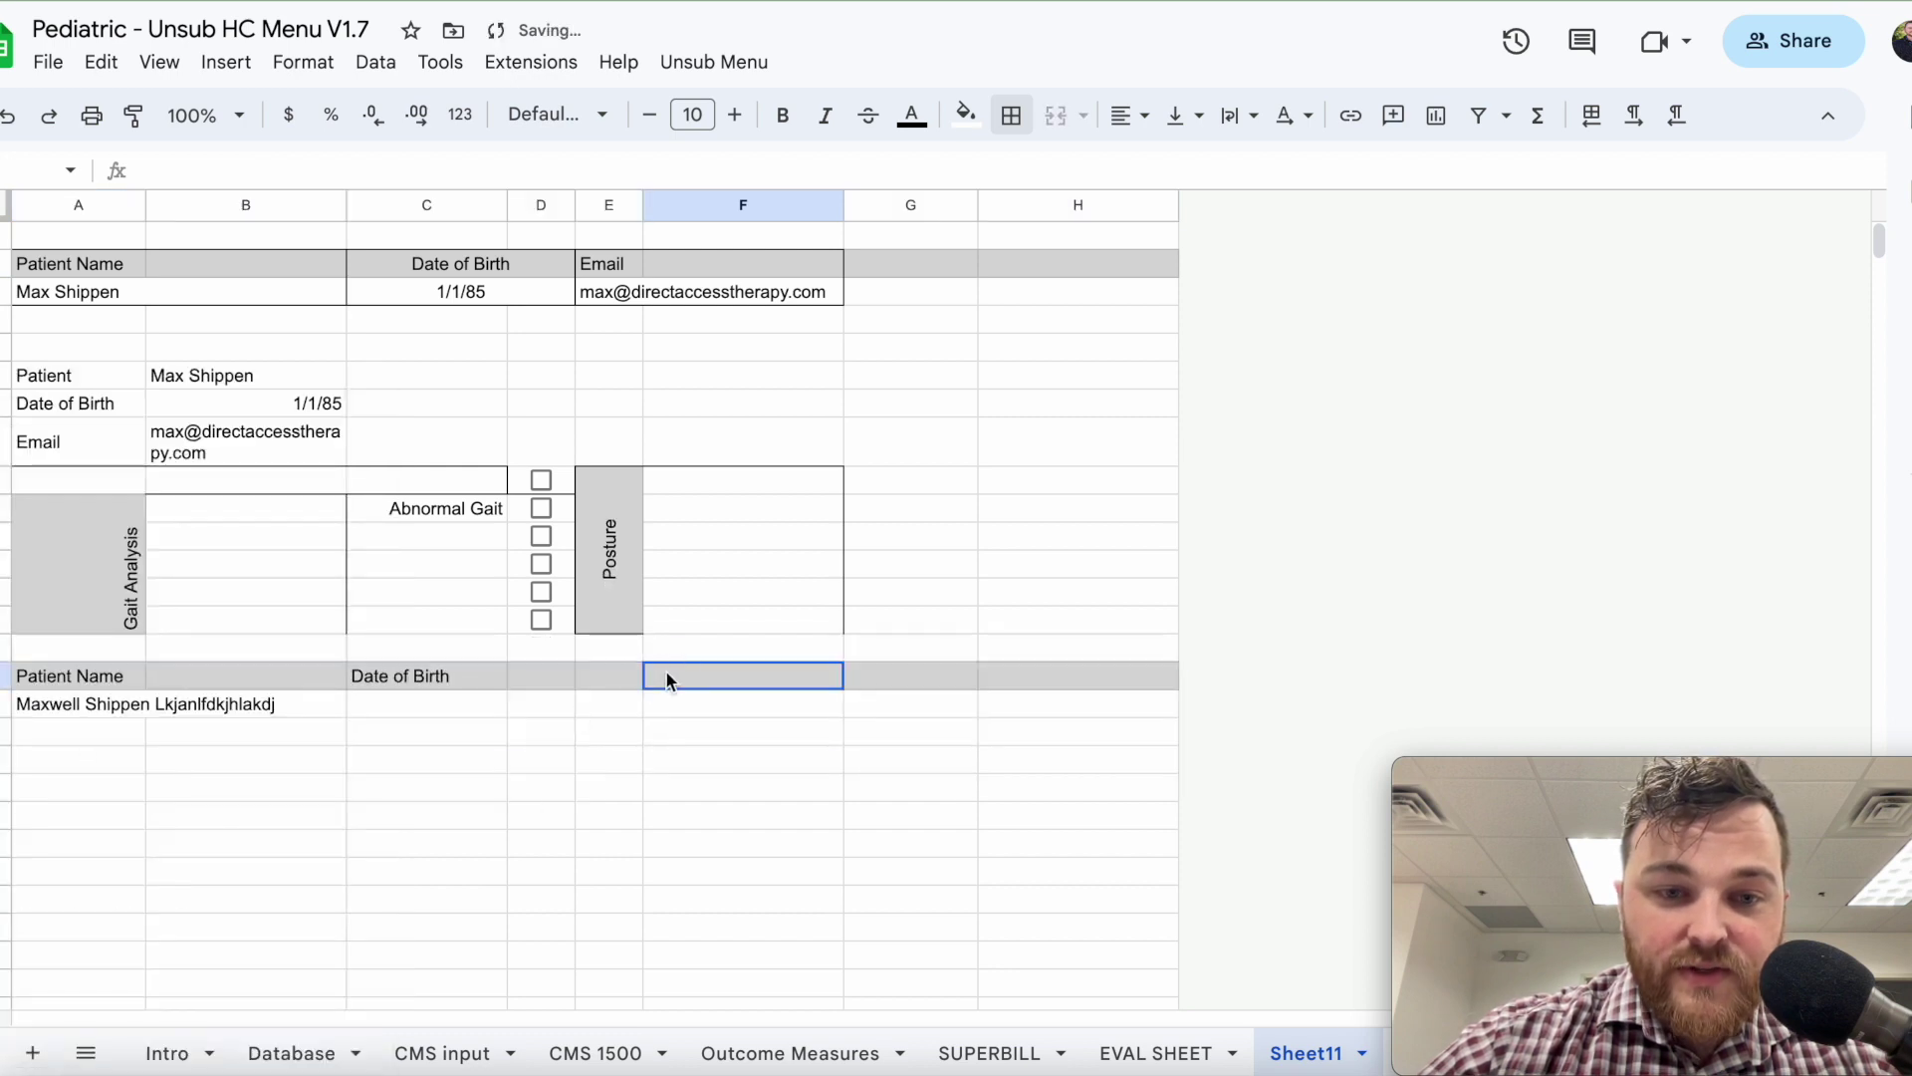
Add a top border to cell F20 under the Posture area.
left_click(8, 647)
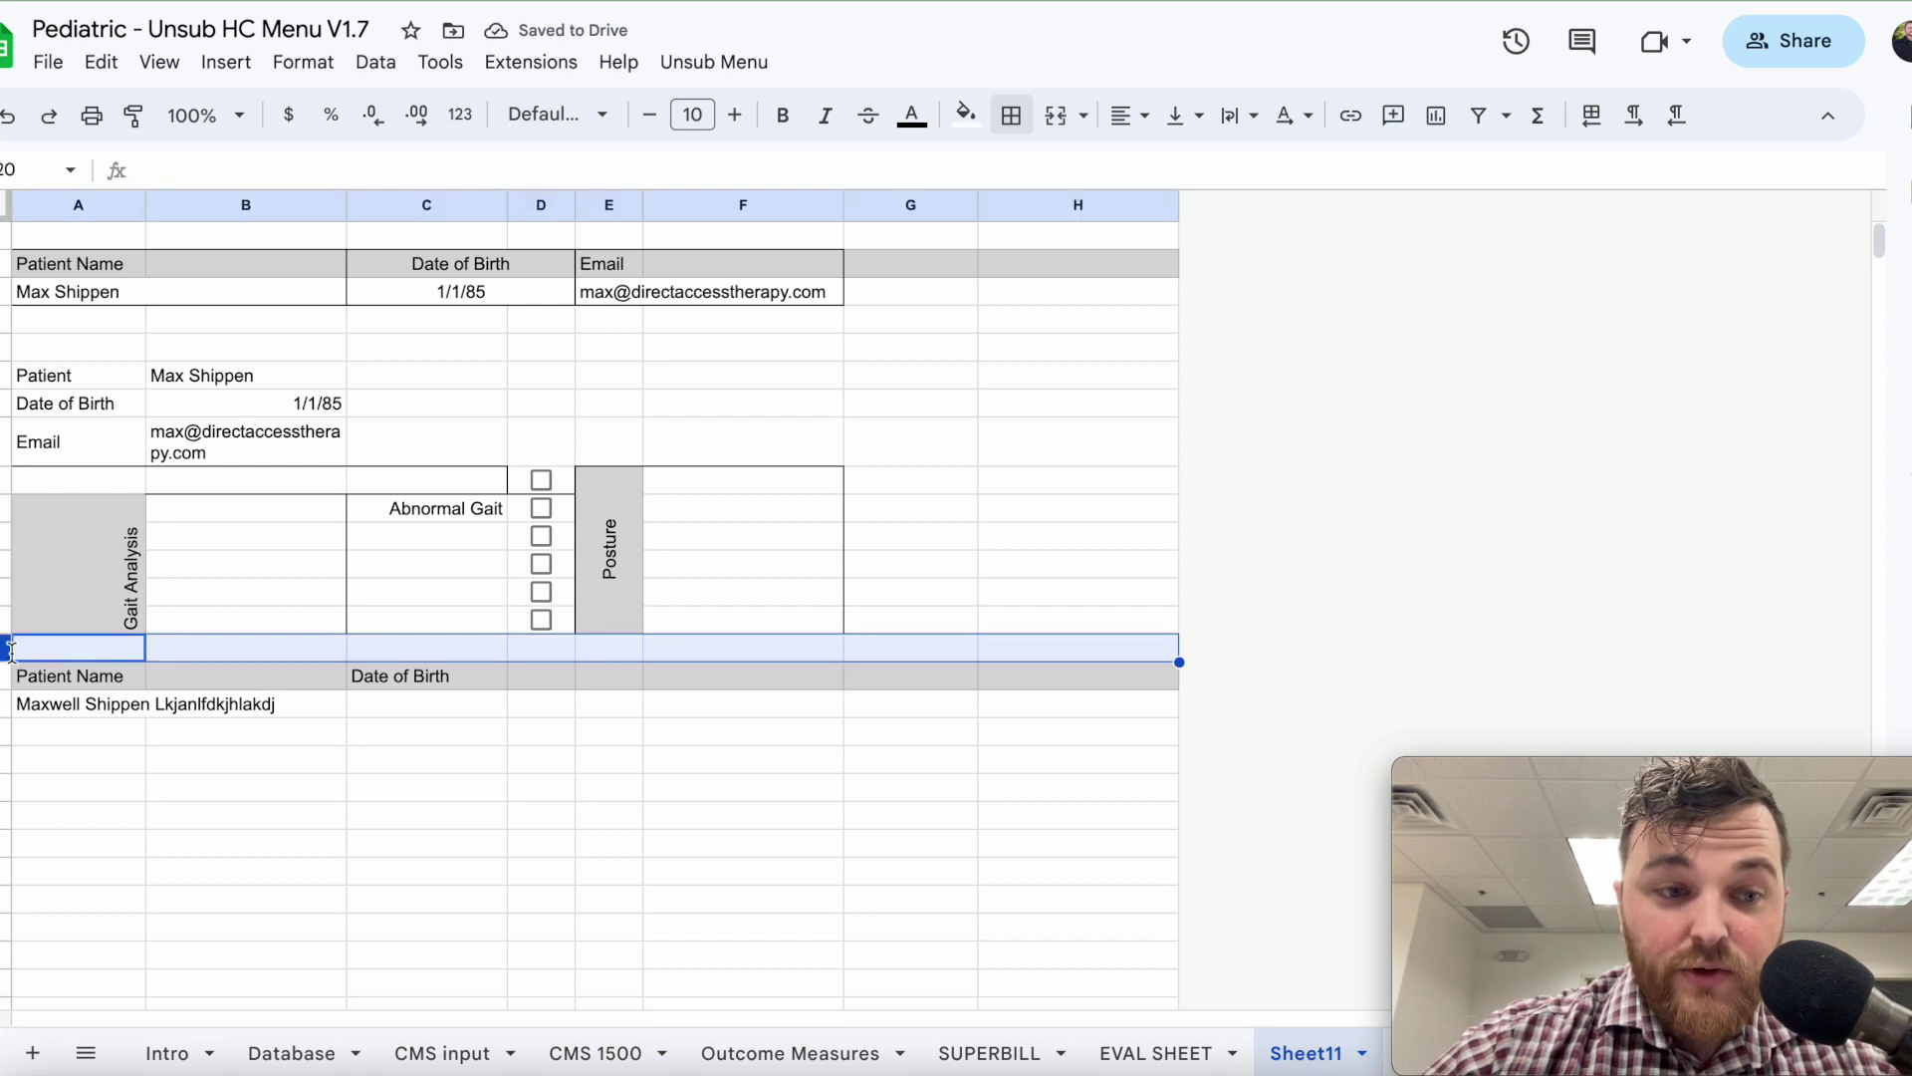
left_click(731, 701)
left_click(713, 647)
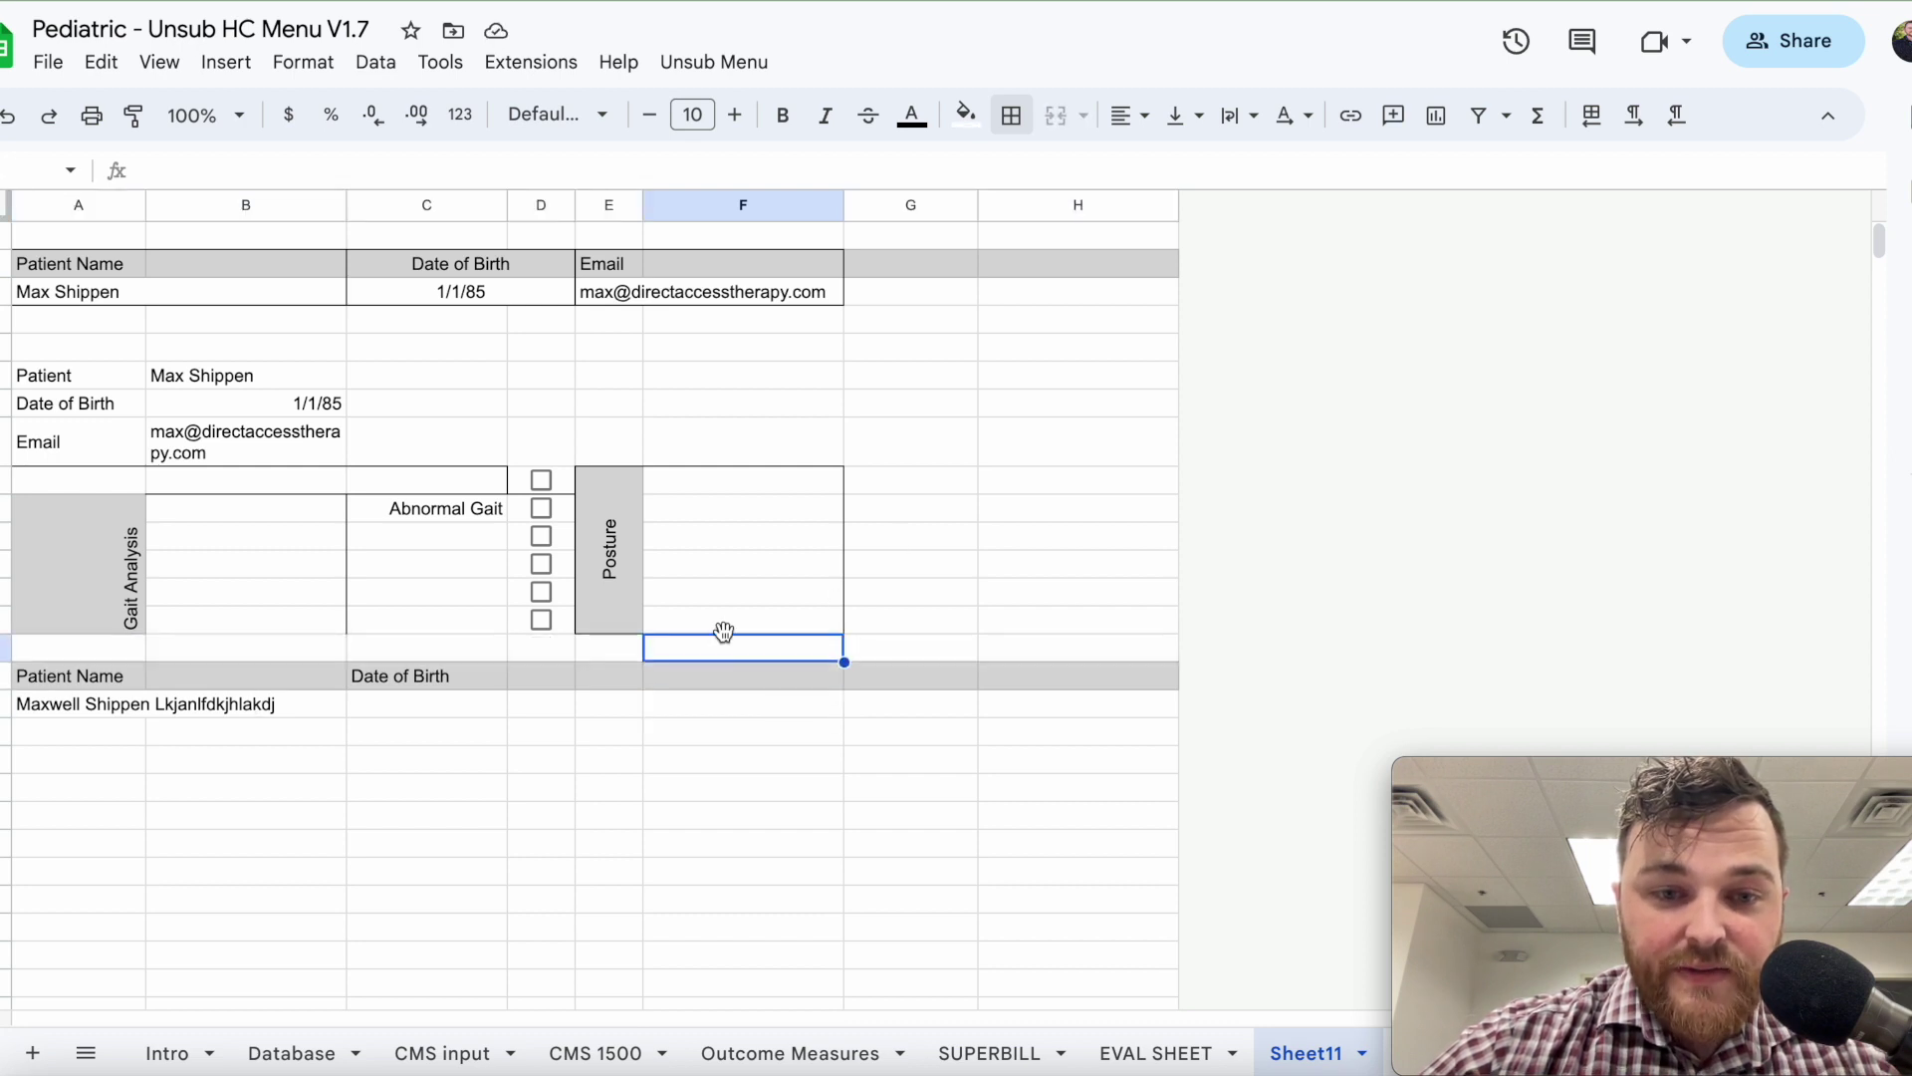
left_click(1012, 116)
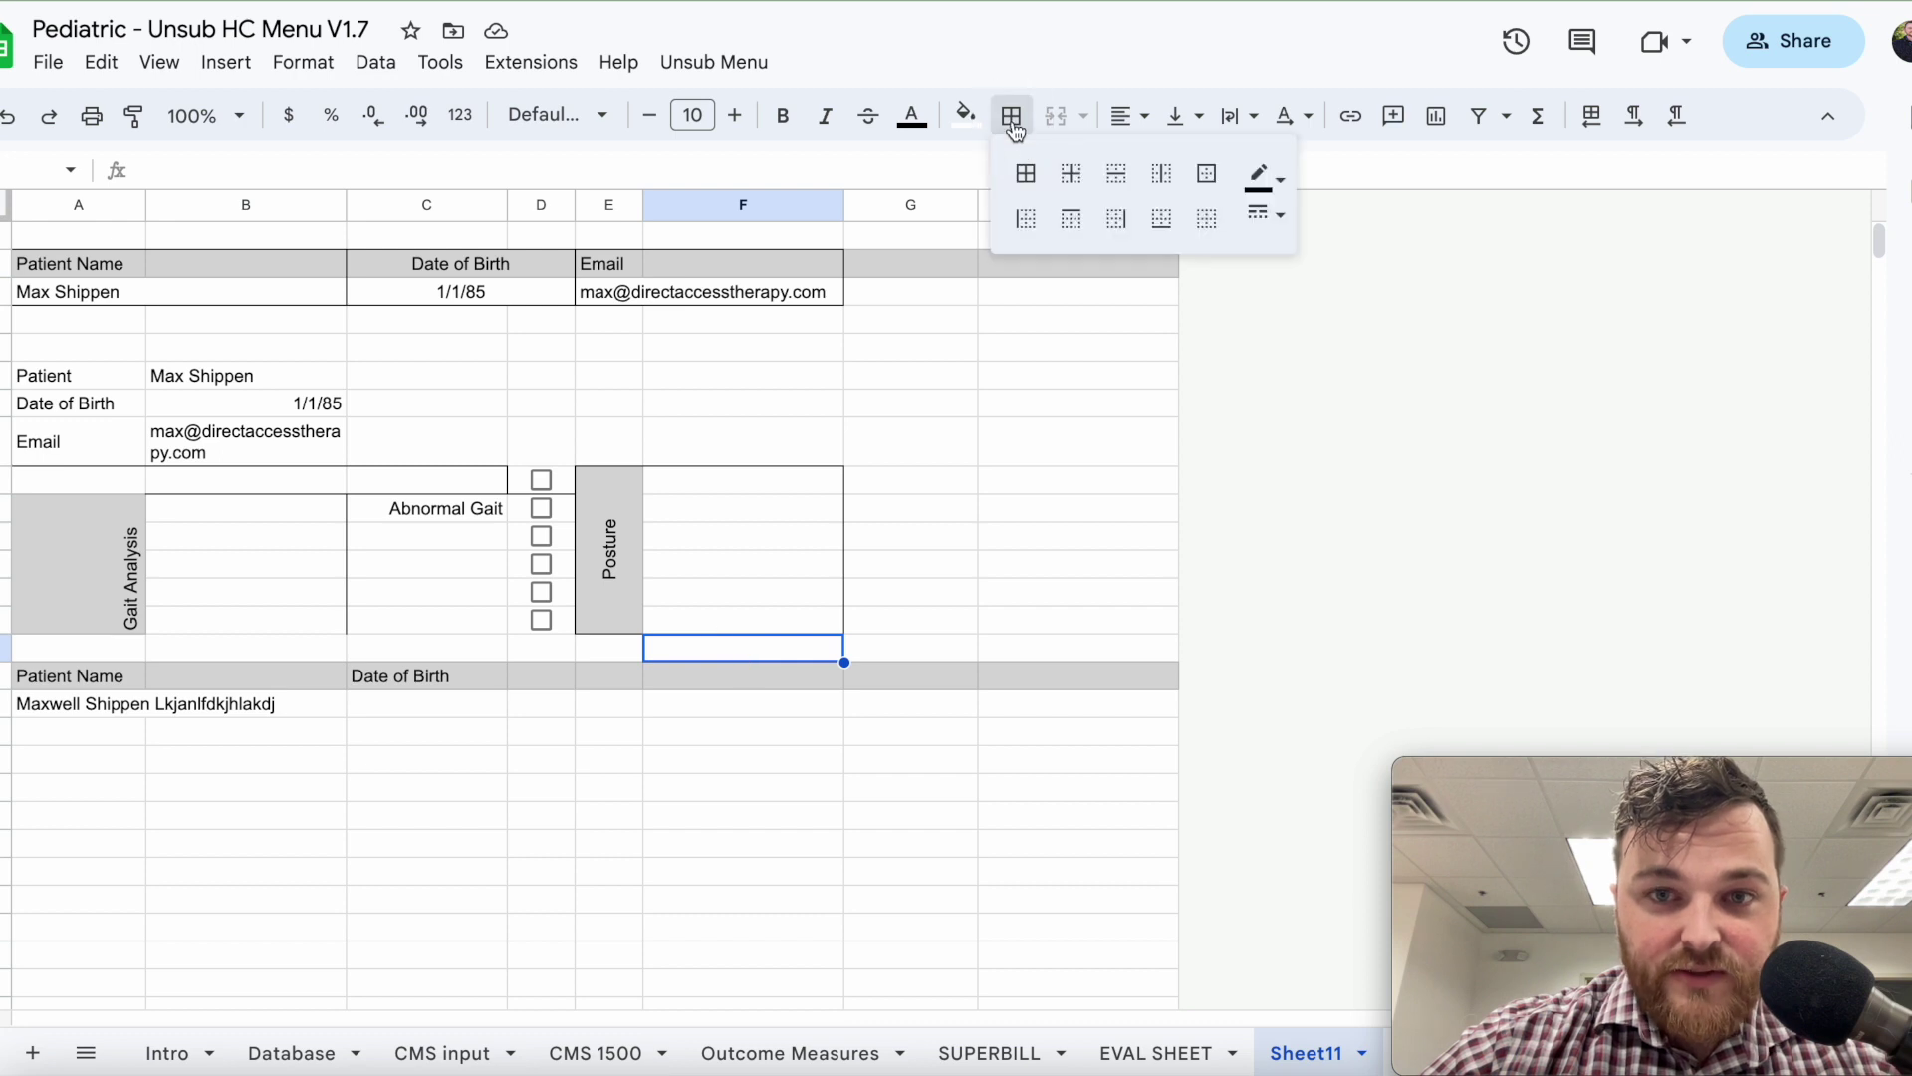
left_click(1070, 221)
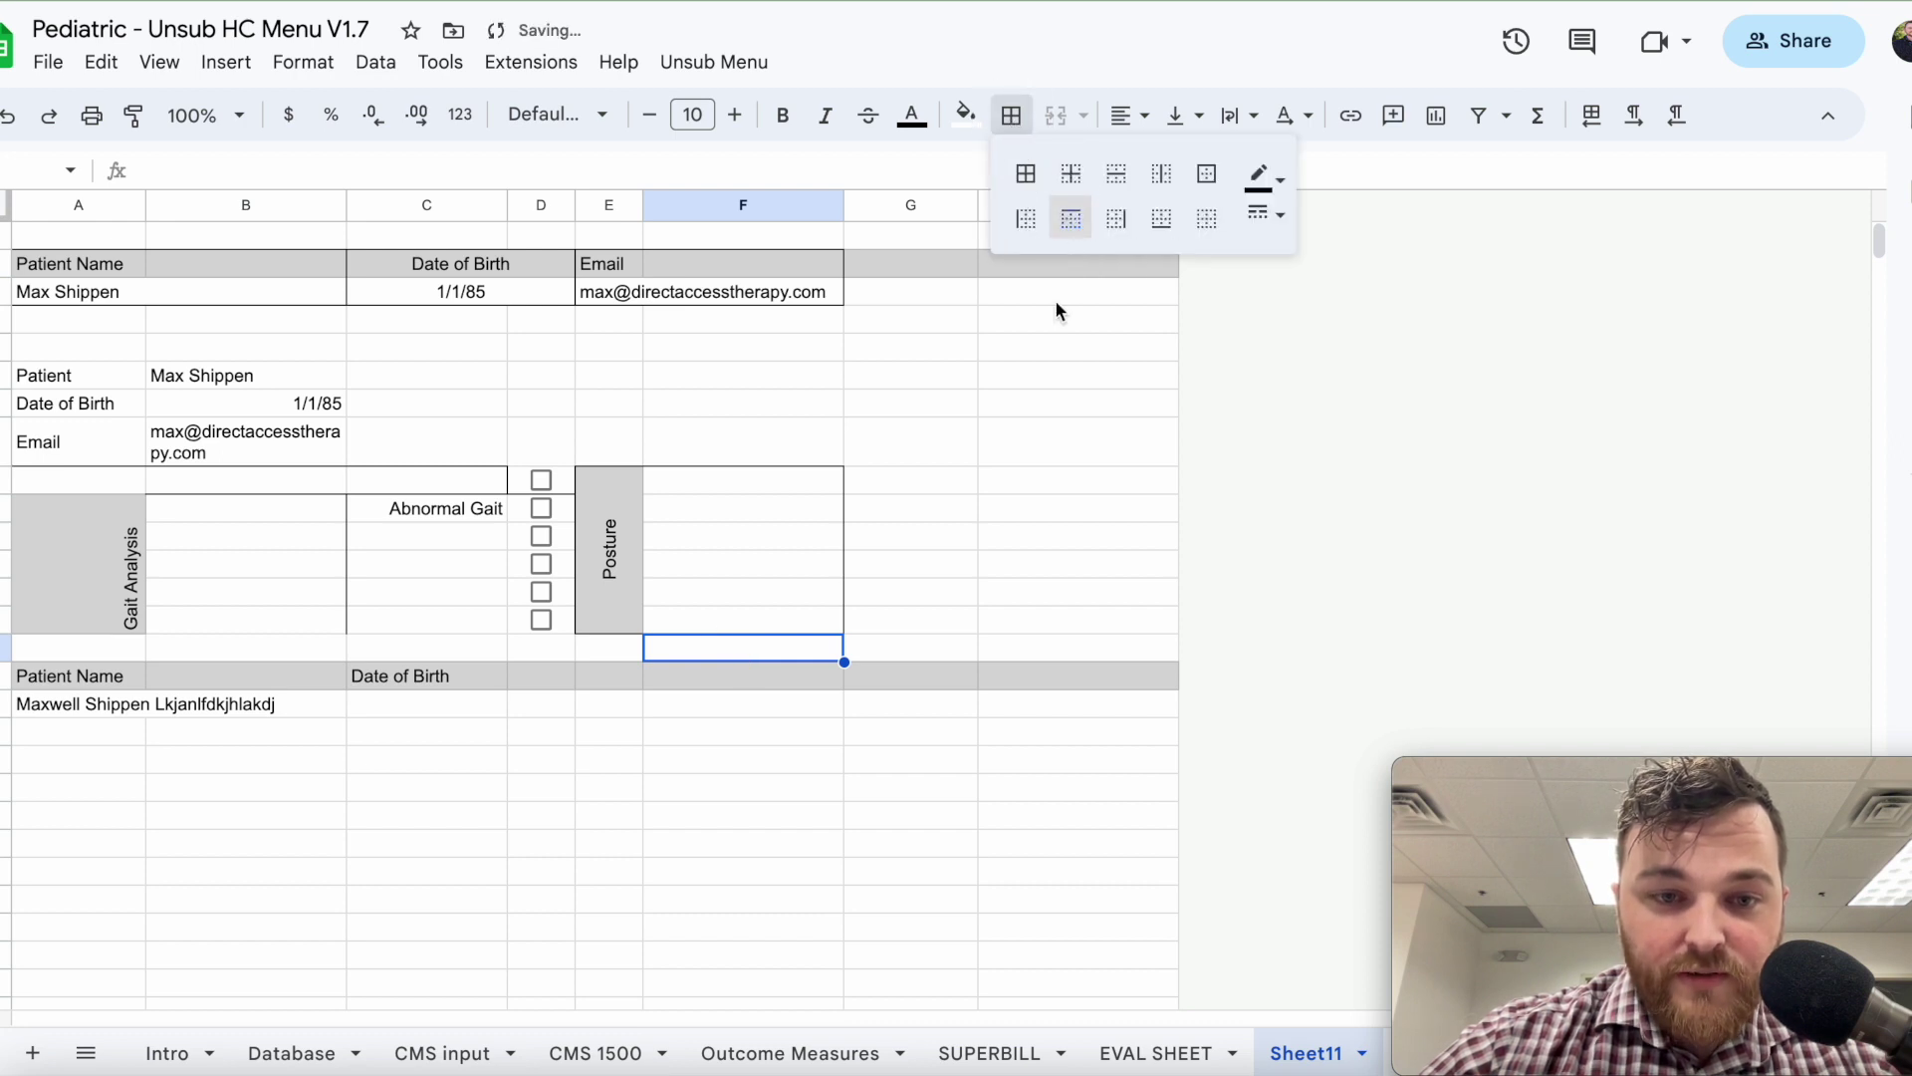
left_click(1016, 572)
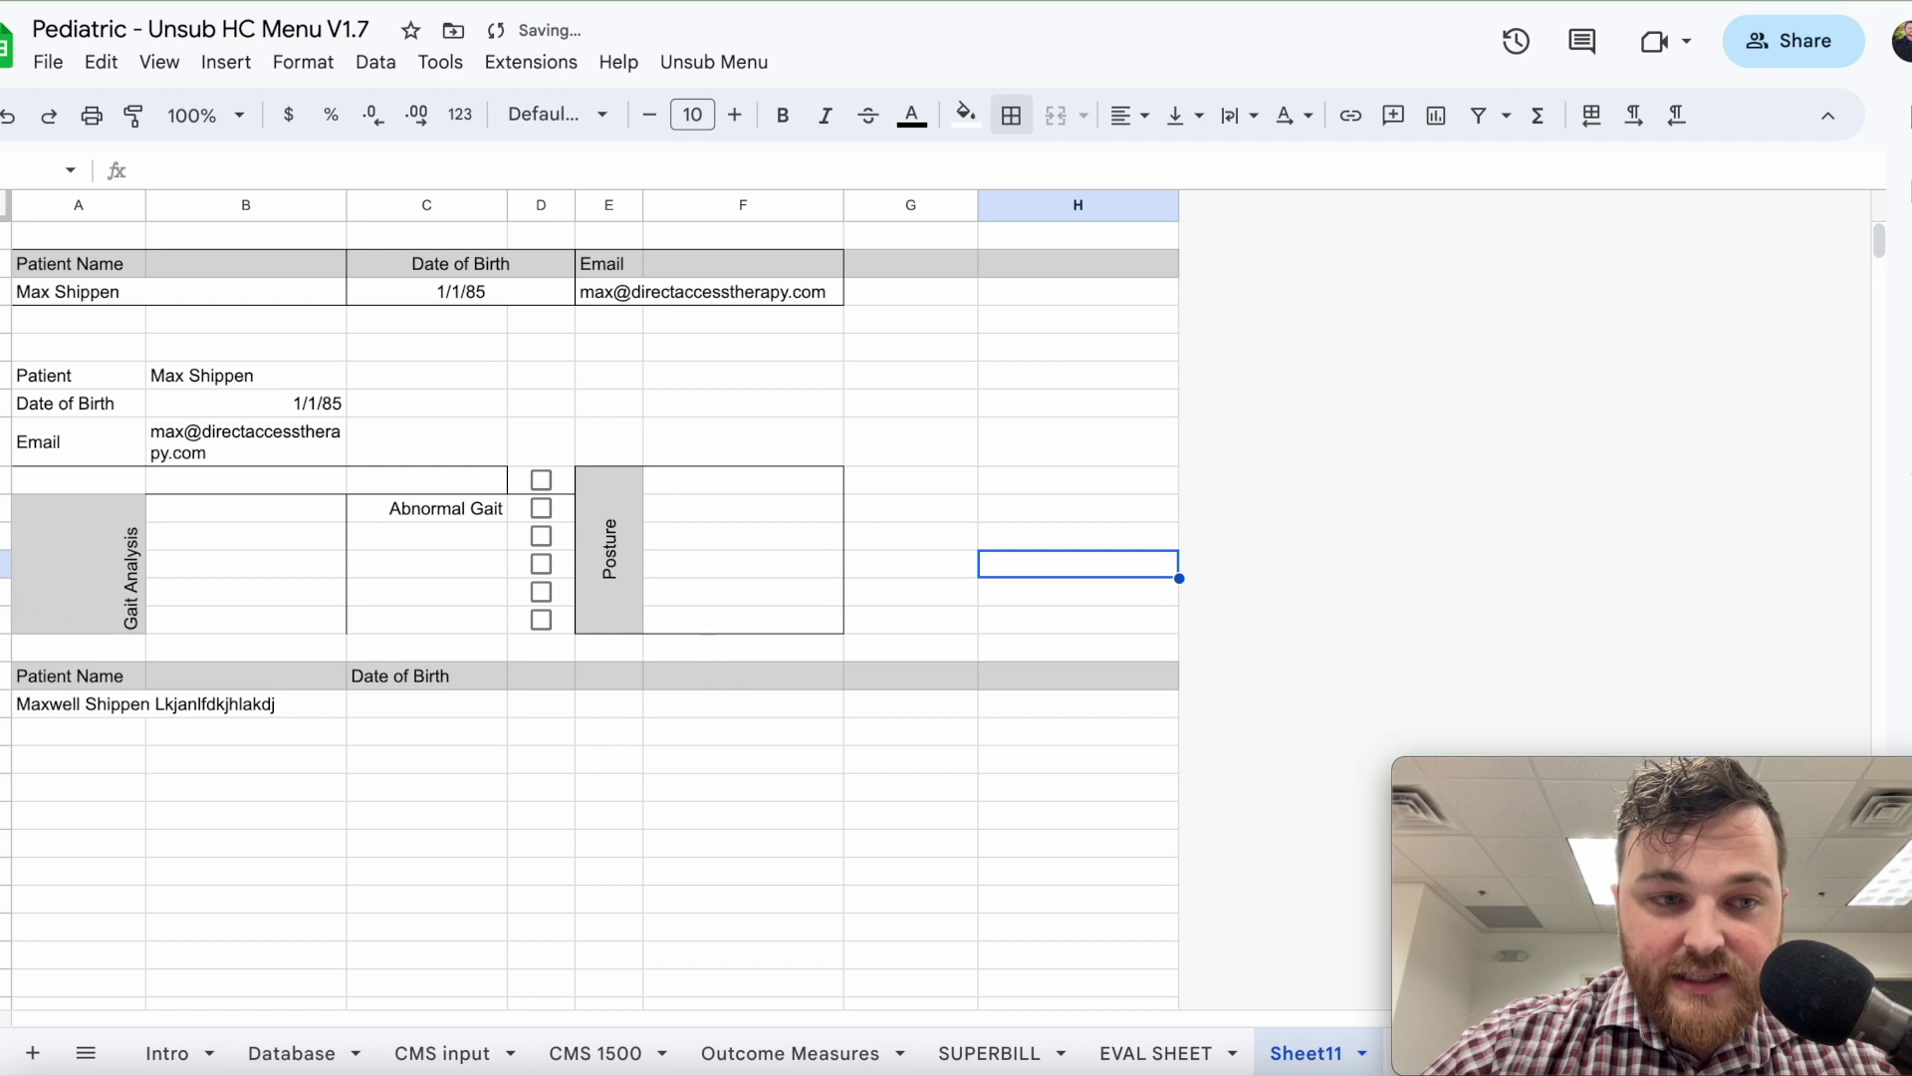
Bring back the hidden checkbox rows and select rows 11 through 19.
key("ctrl+y")
left_click(1008, 560)
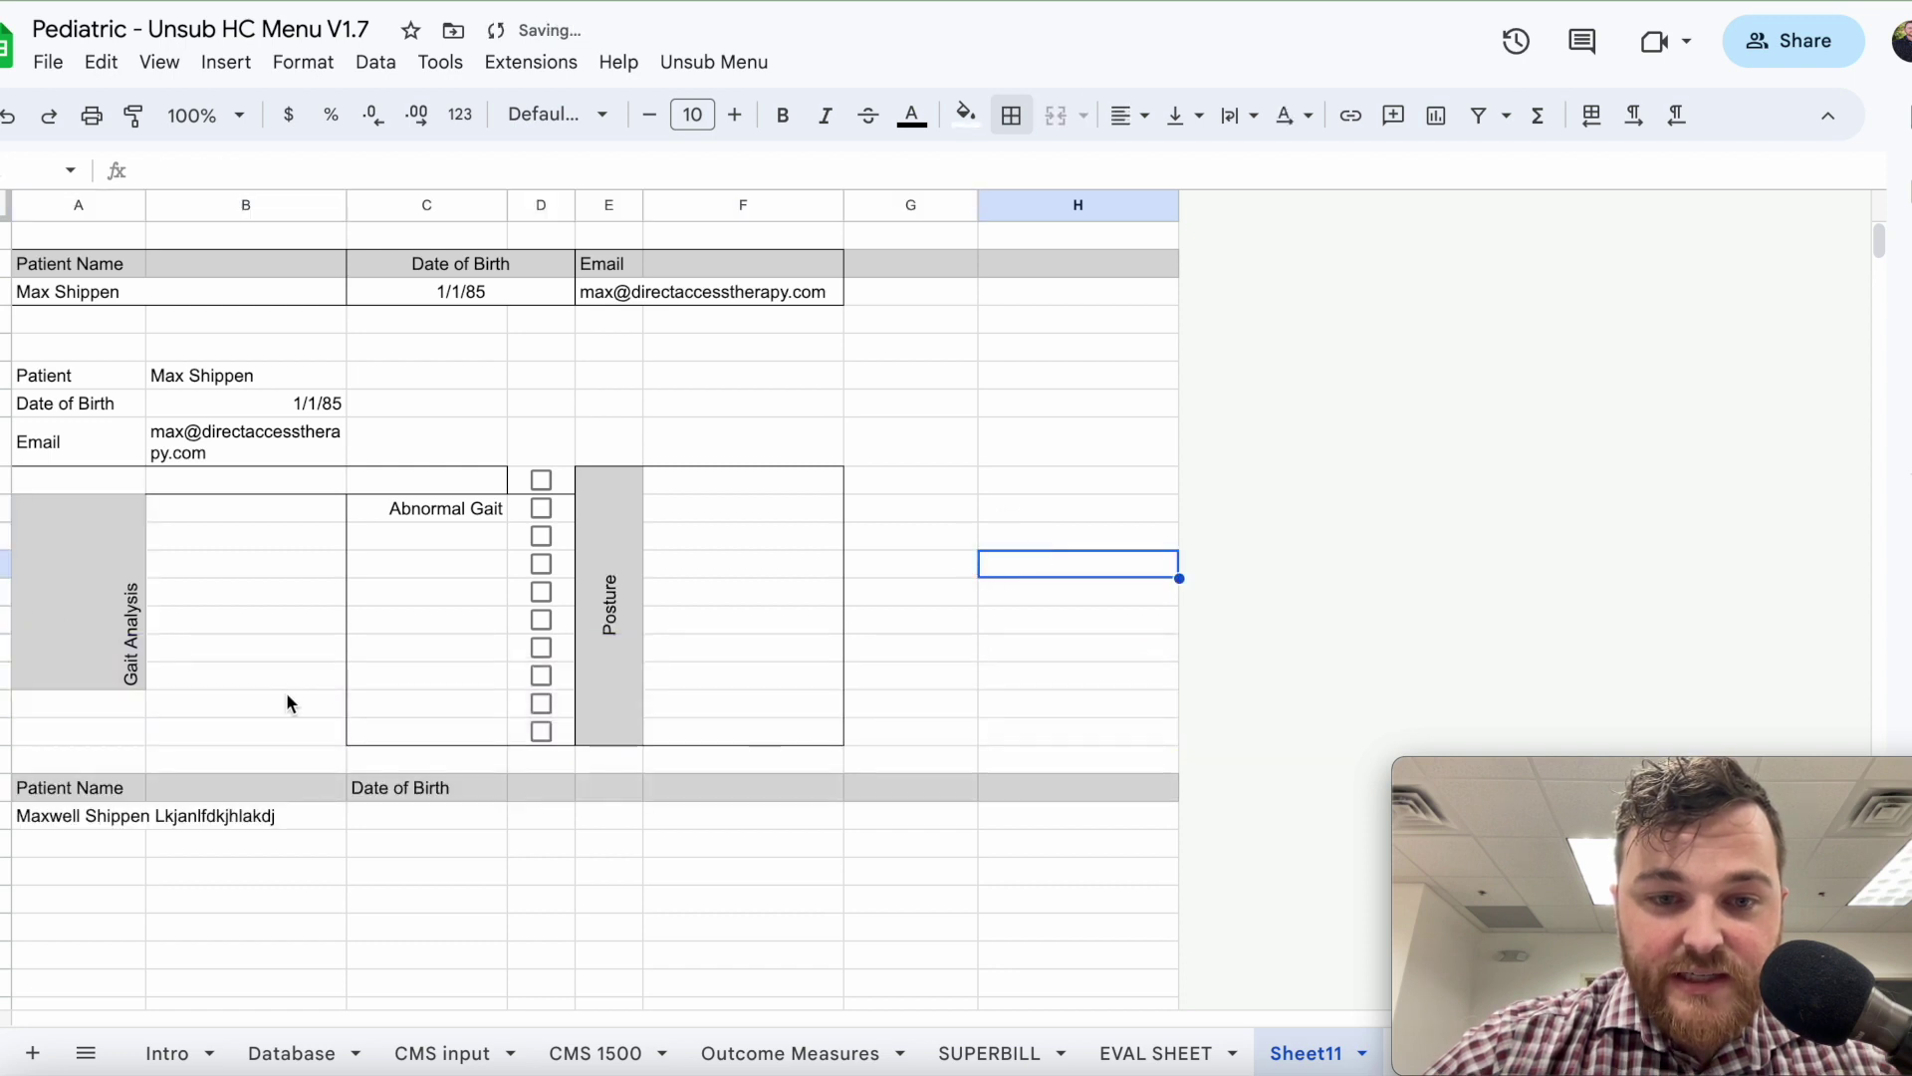
left_click_drag(6, 731, 6, 503)
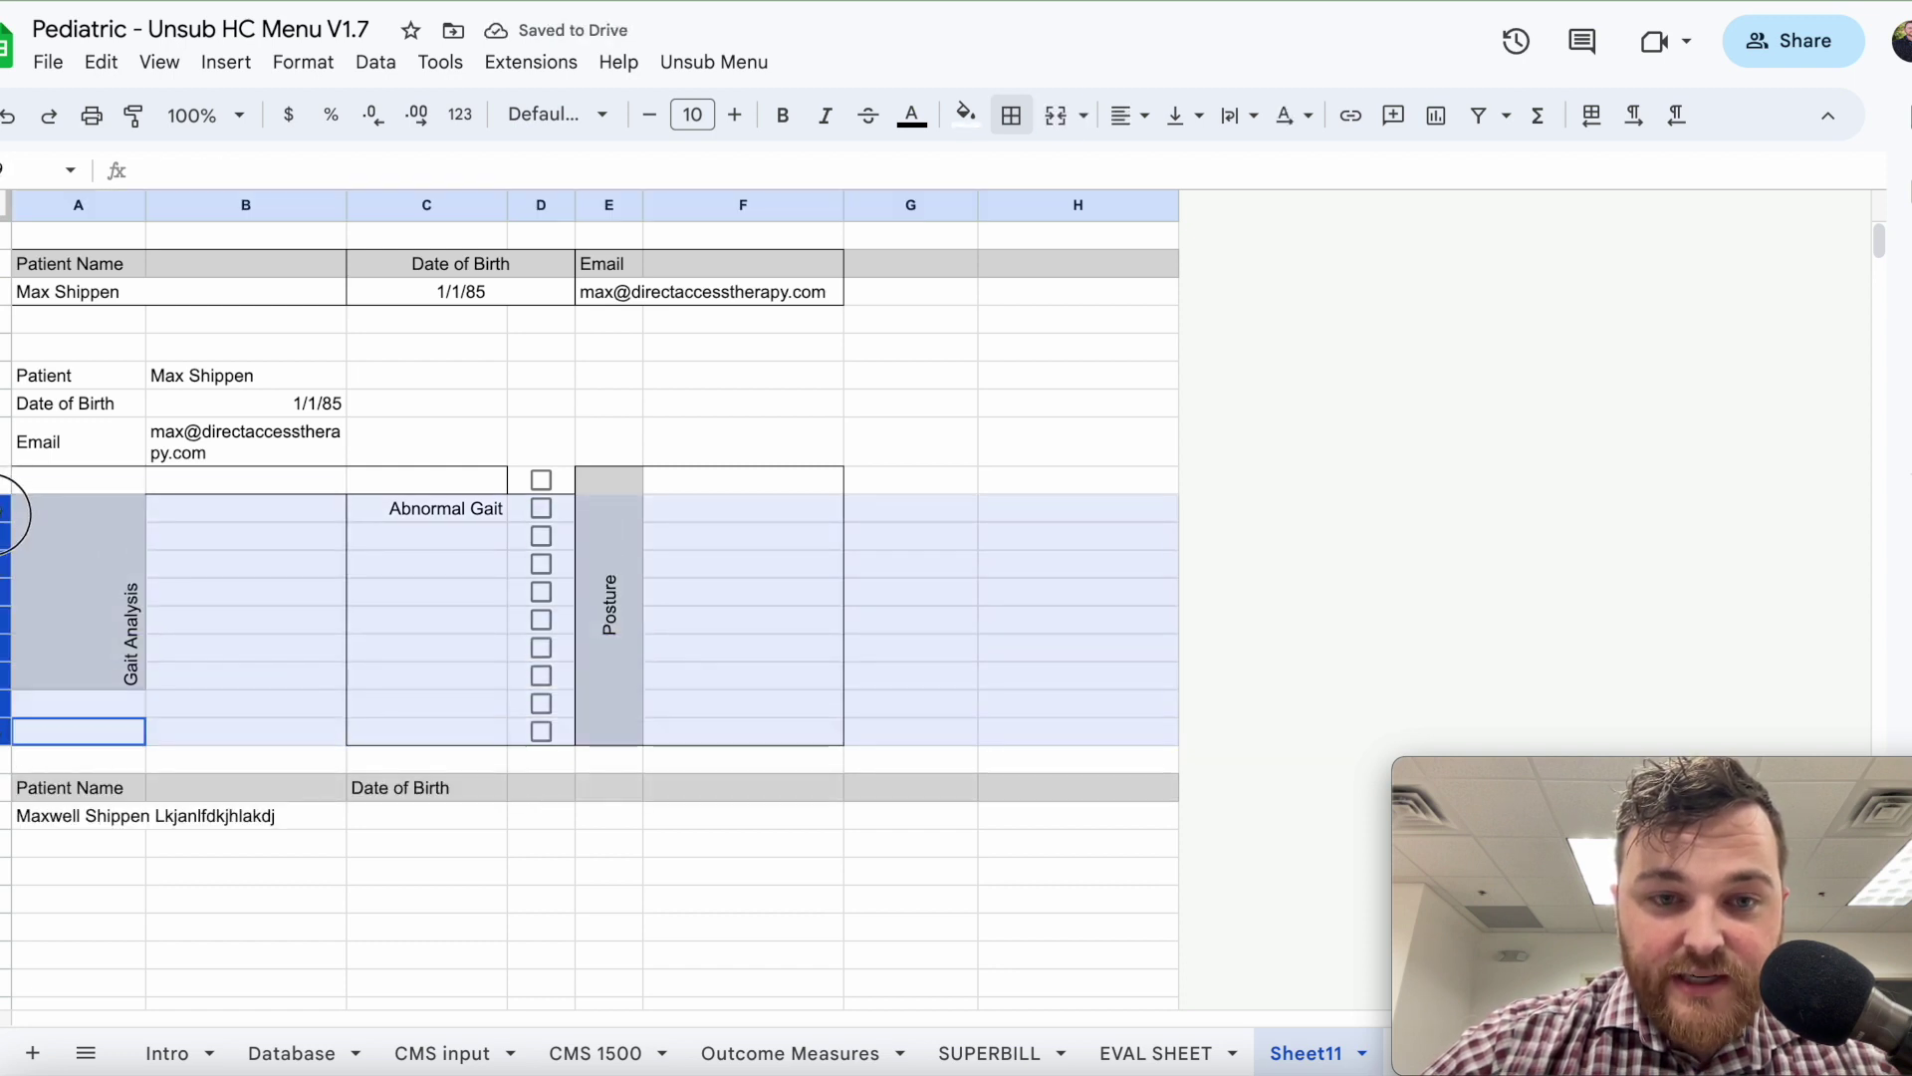
right_click(6, 504)
left_click(151, 763)
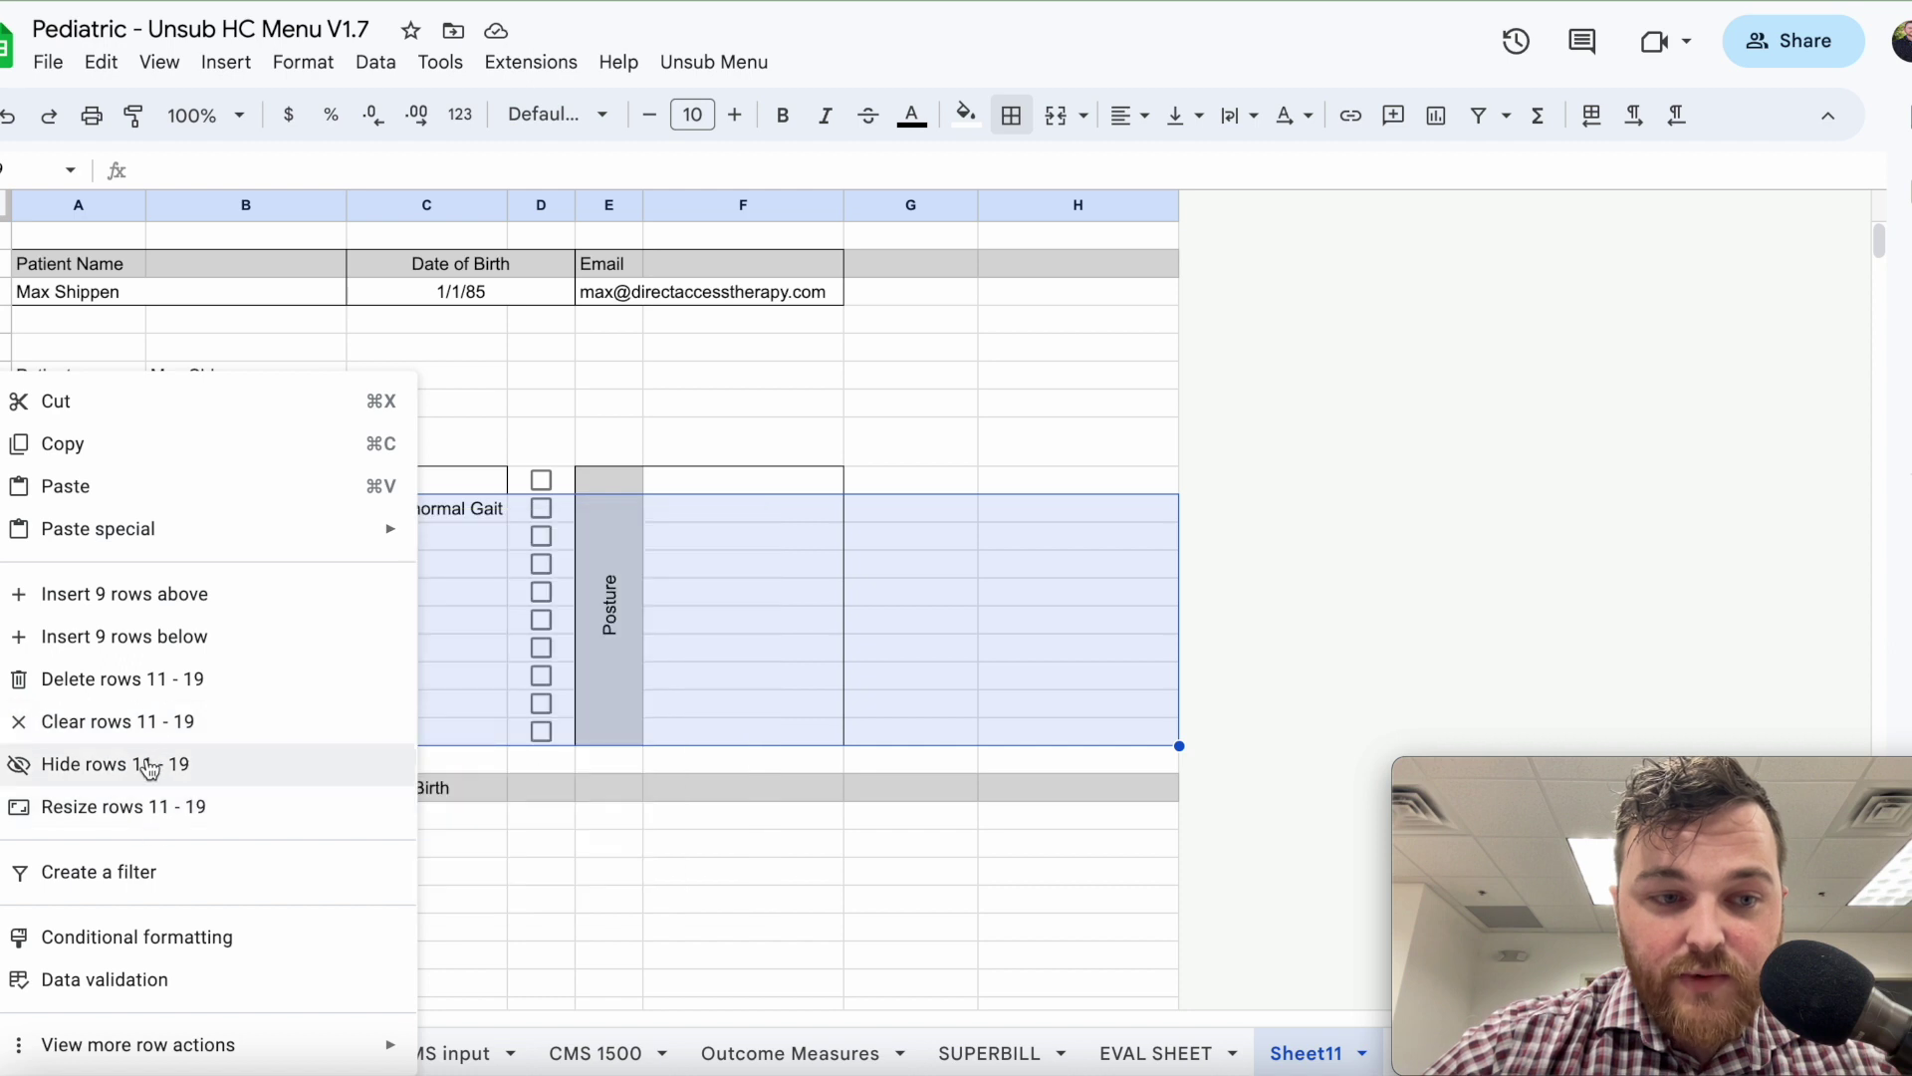
left_click(996, 798)
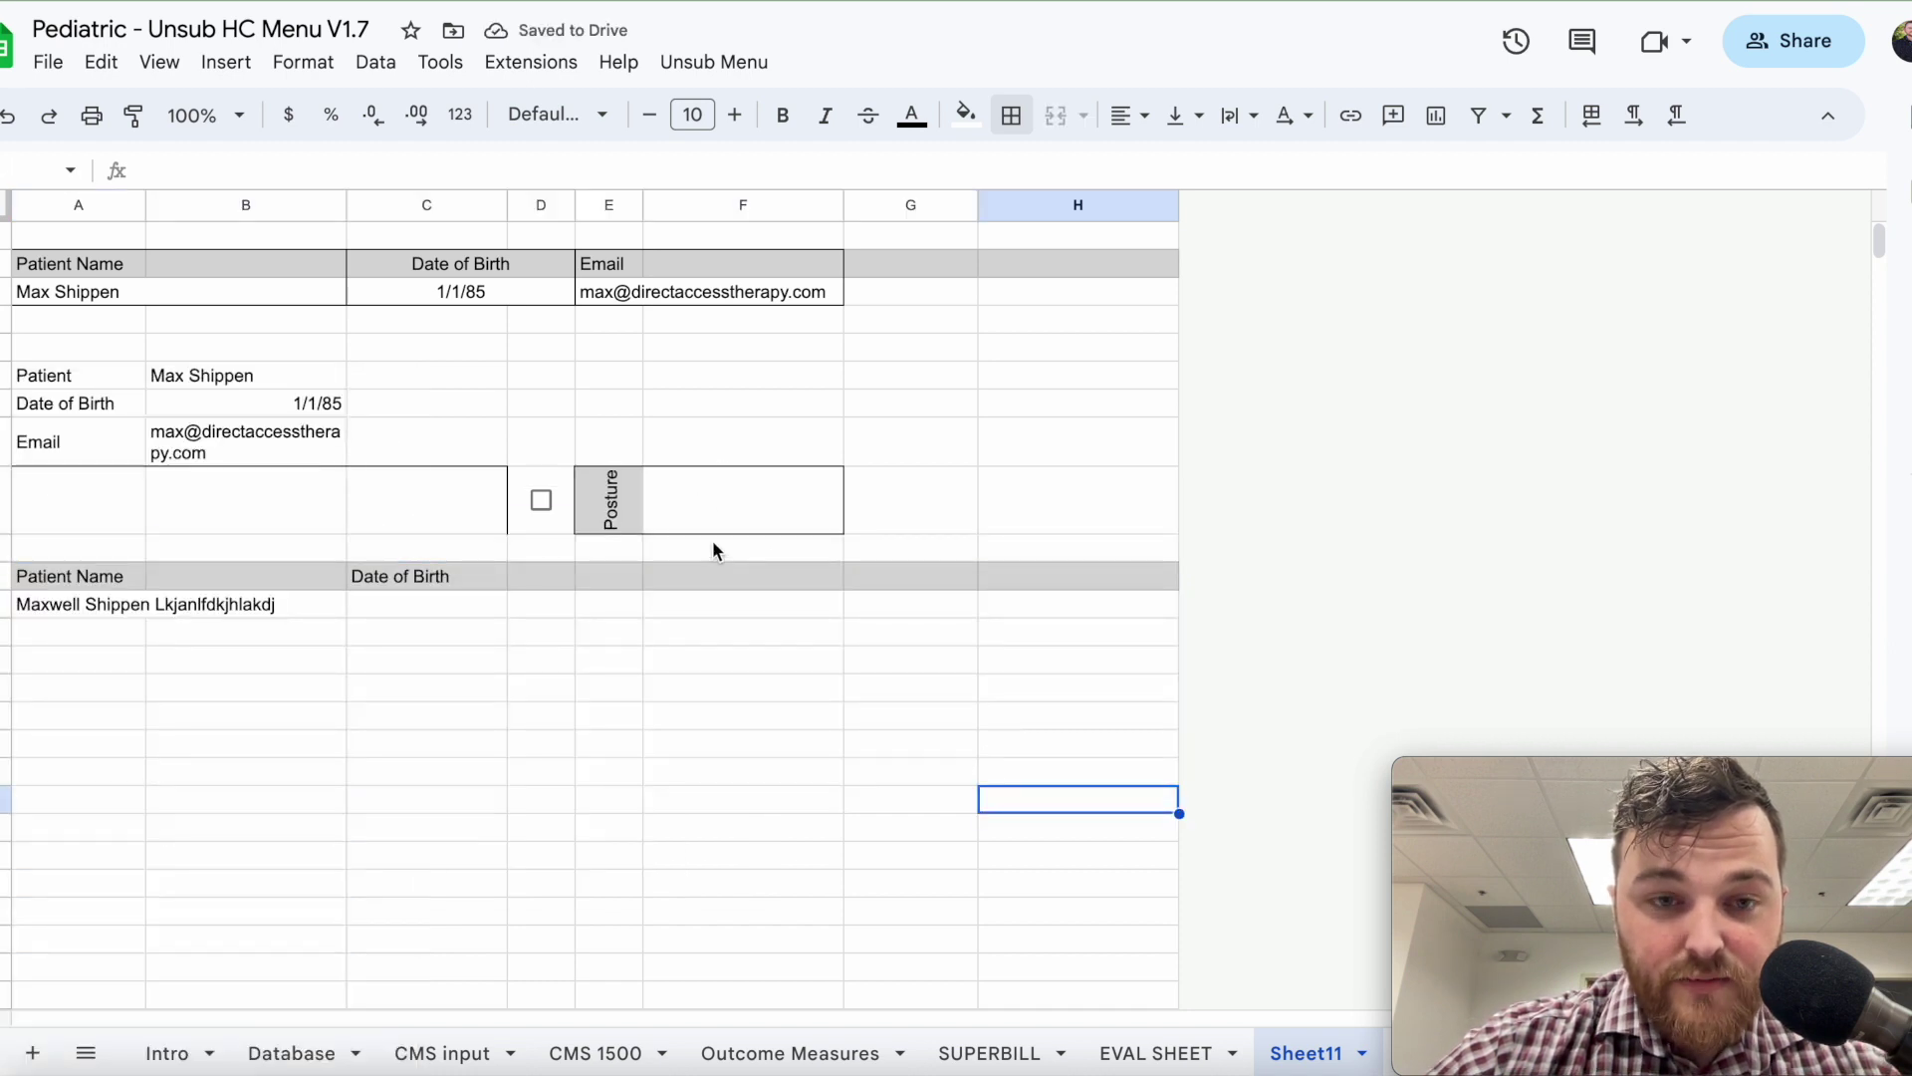
key("ctrl+z")
left_click(933, 596)
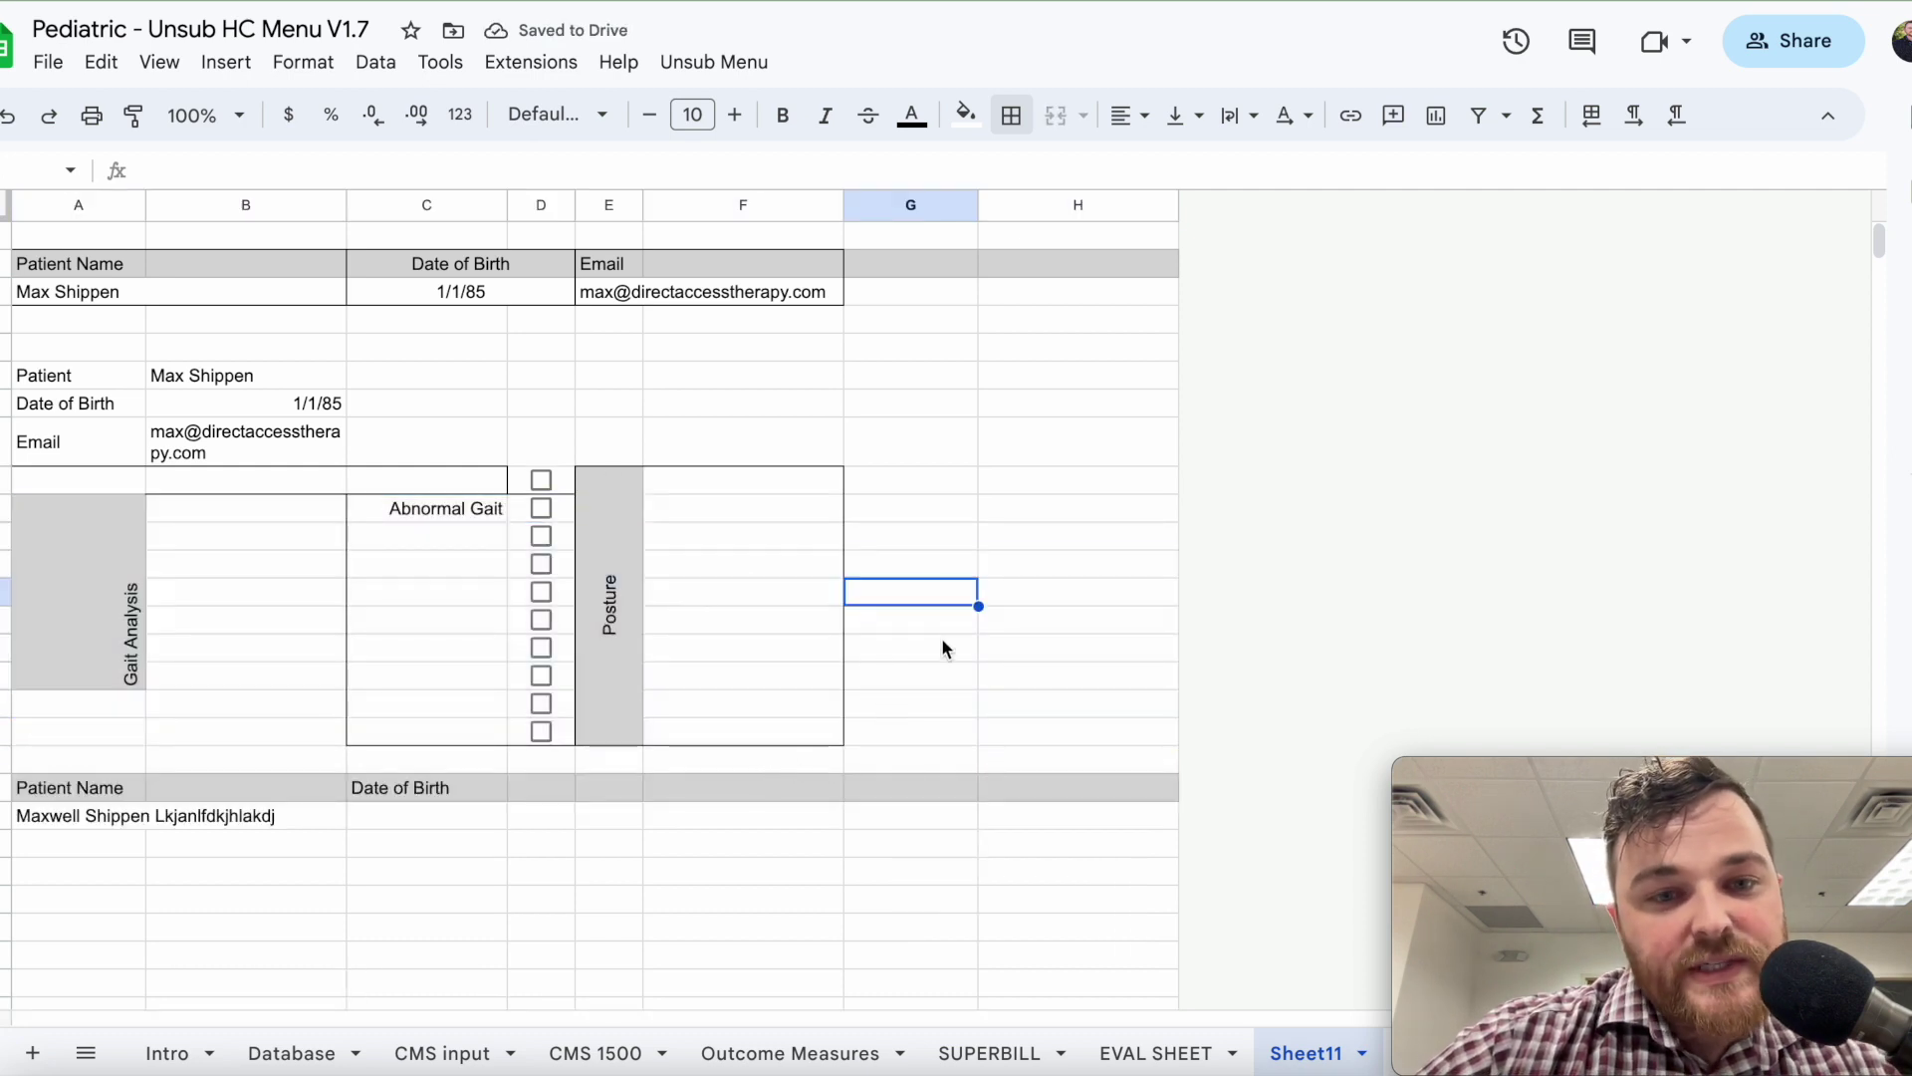
left_click(734, 649)
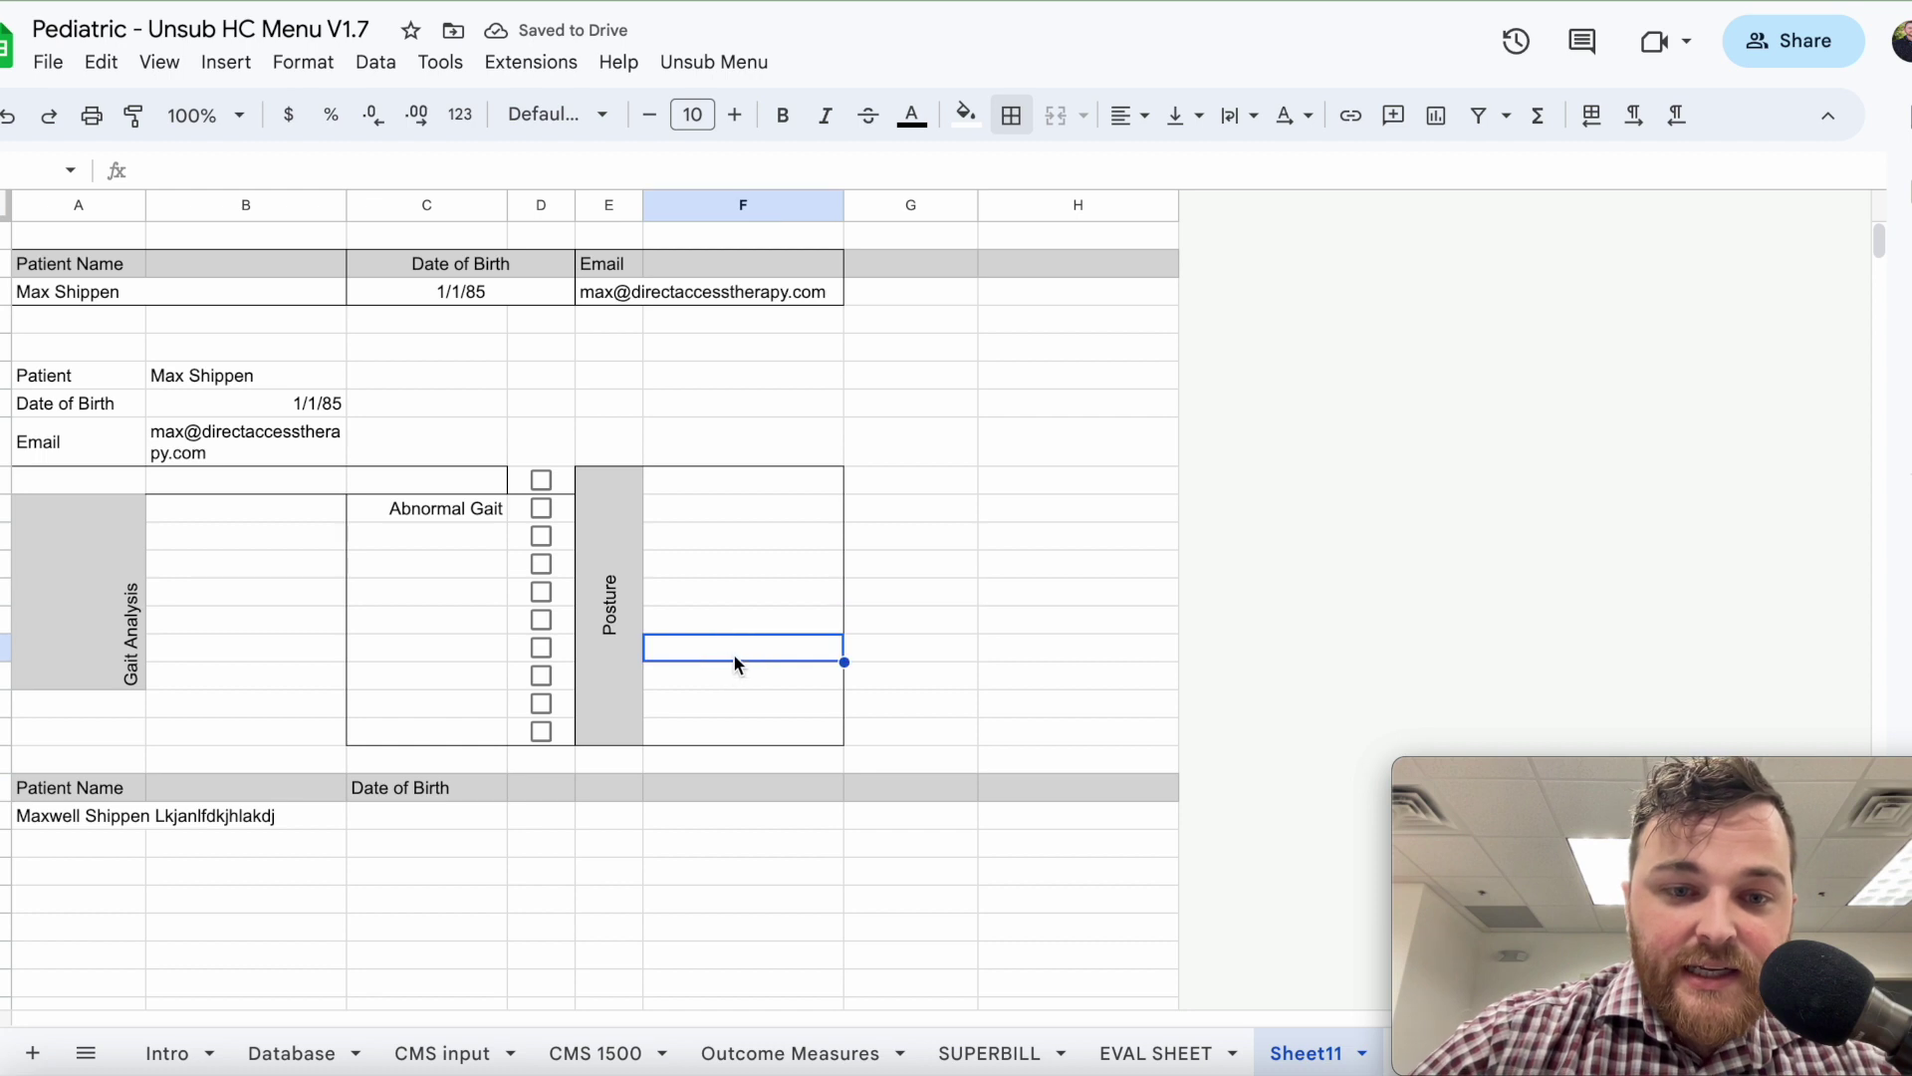
Try horizontal and vertical inner borders on E12:F19, then clear all borders.
left_click_drag(704, 730, 618, 500)
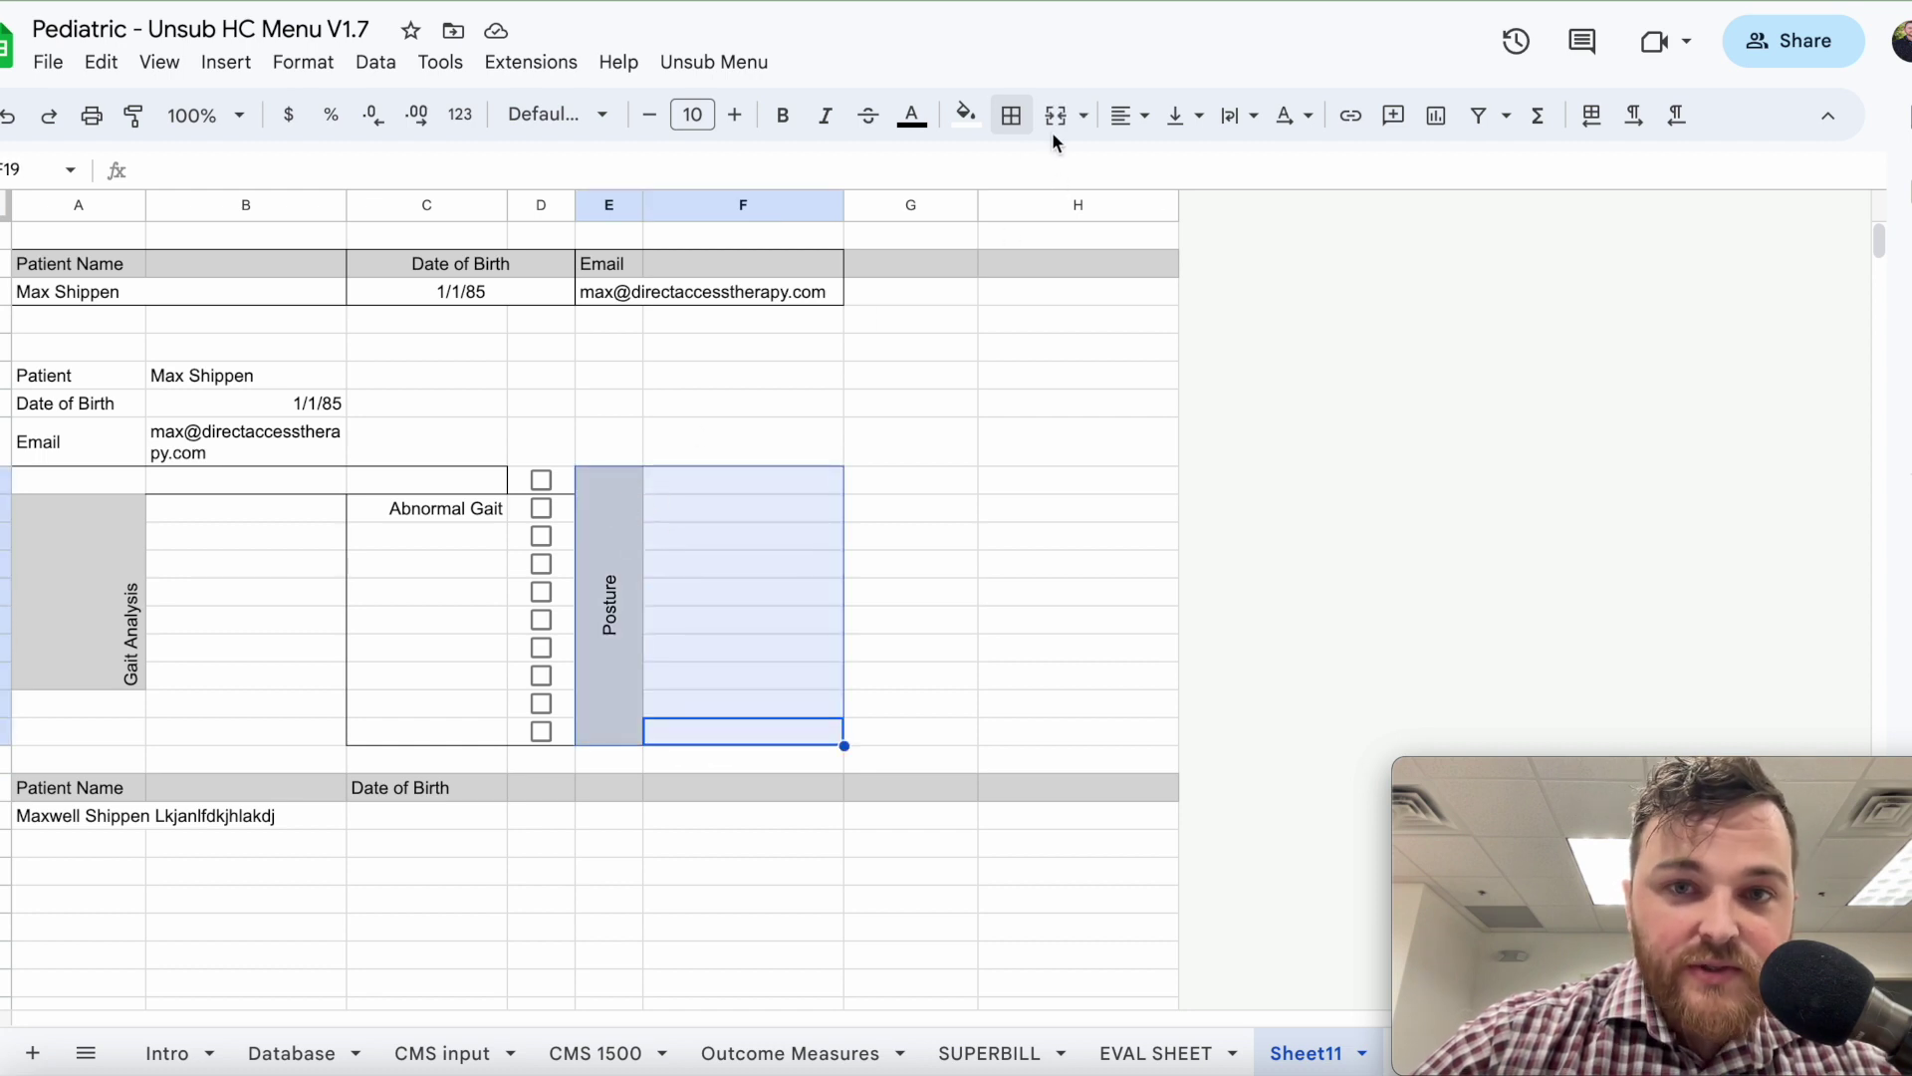
left_click(1012, 116)
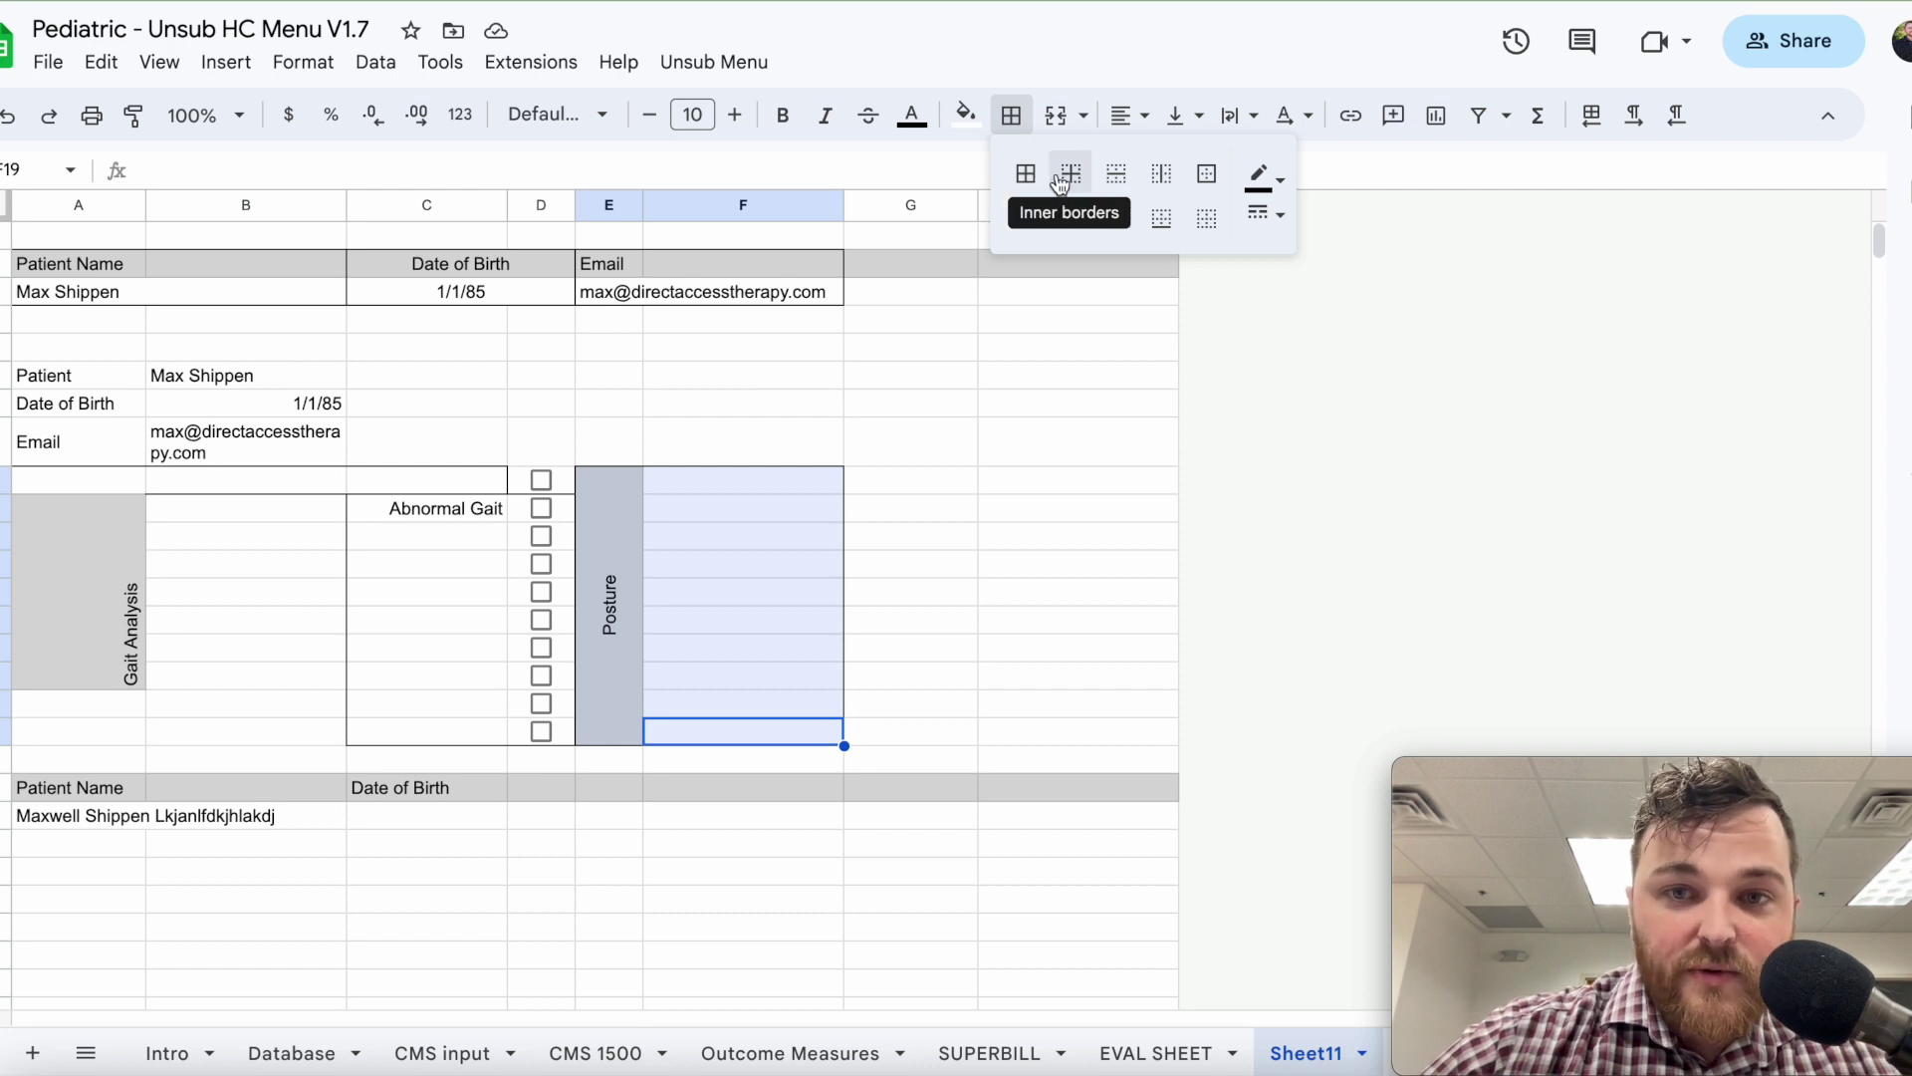
left_click(1115, 175)
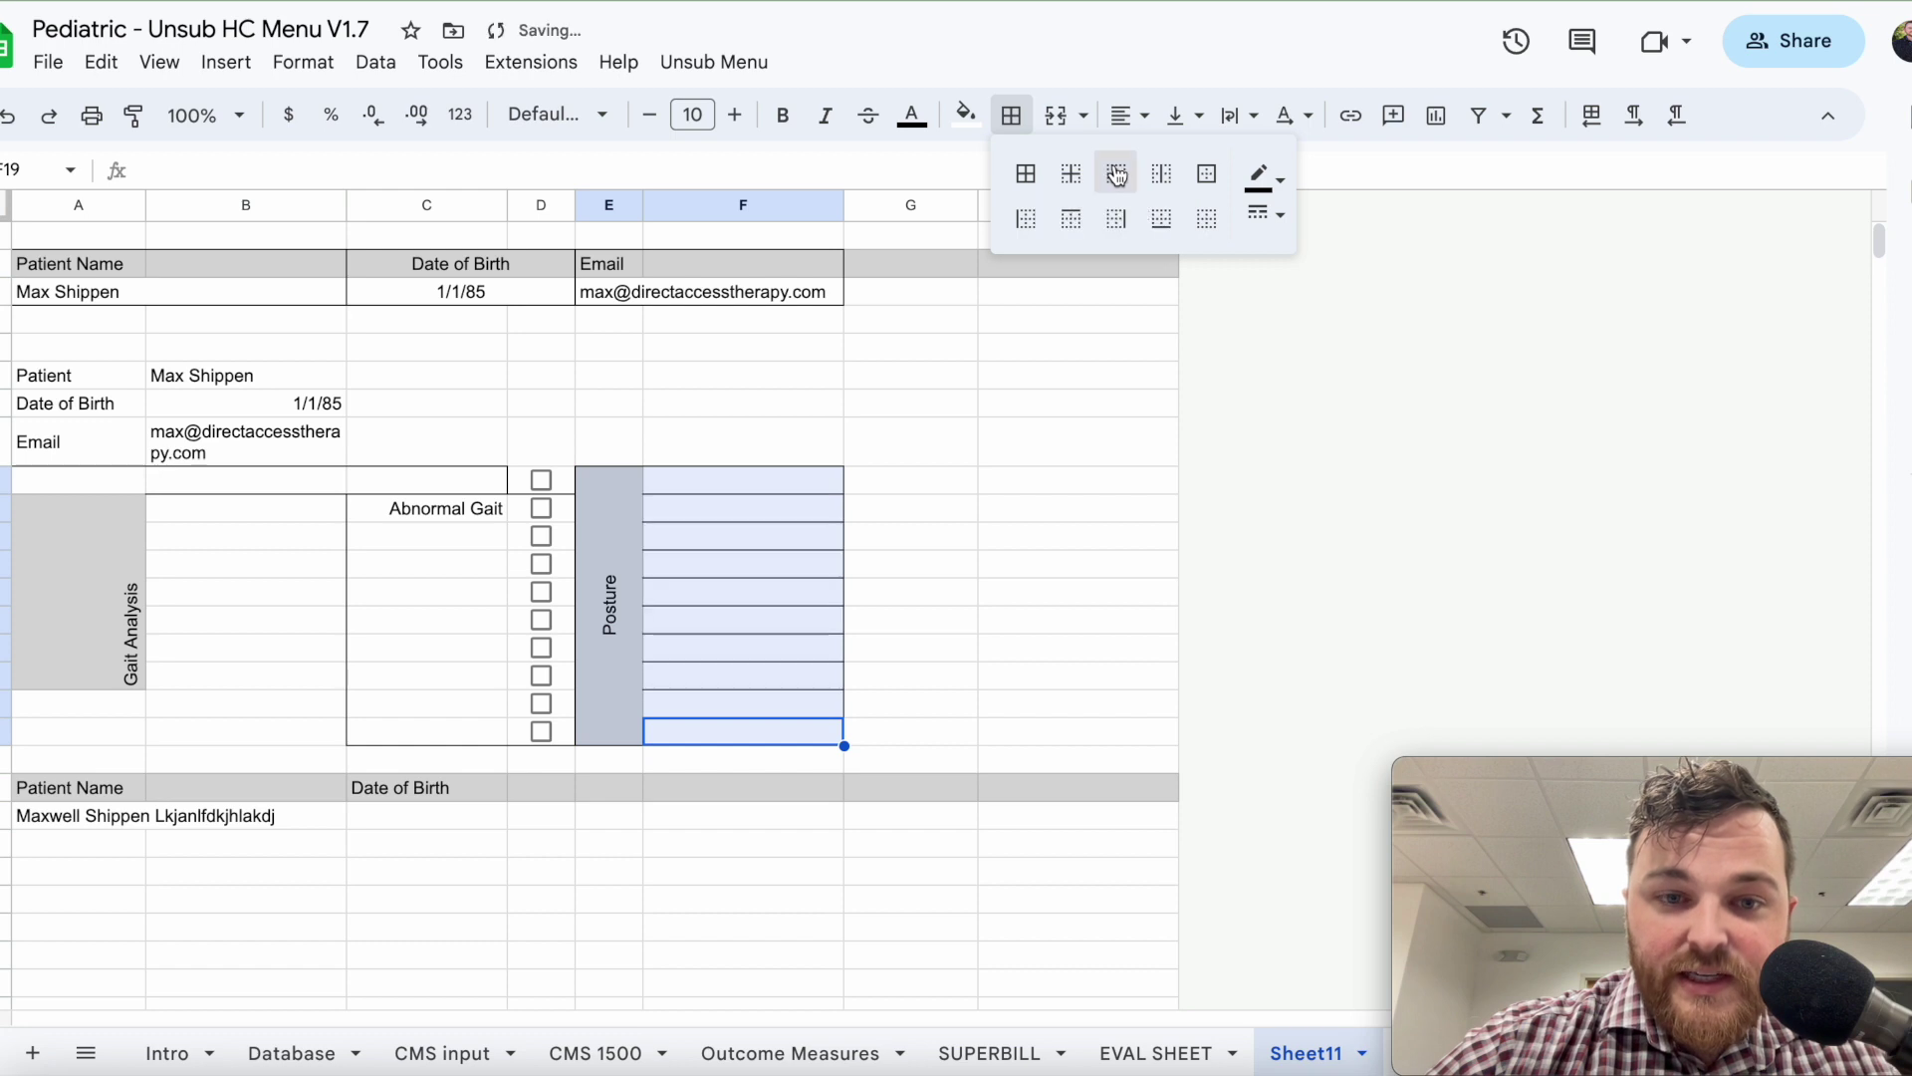
left_click(1163, 179)
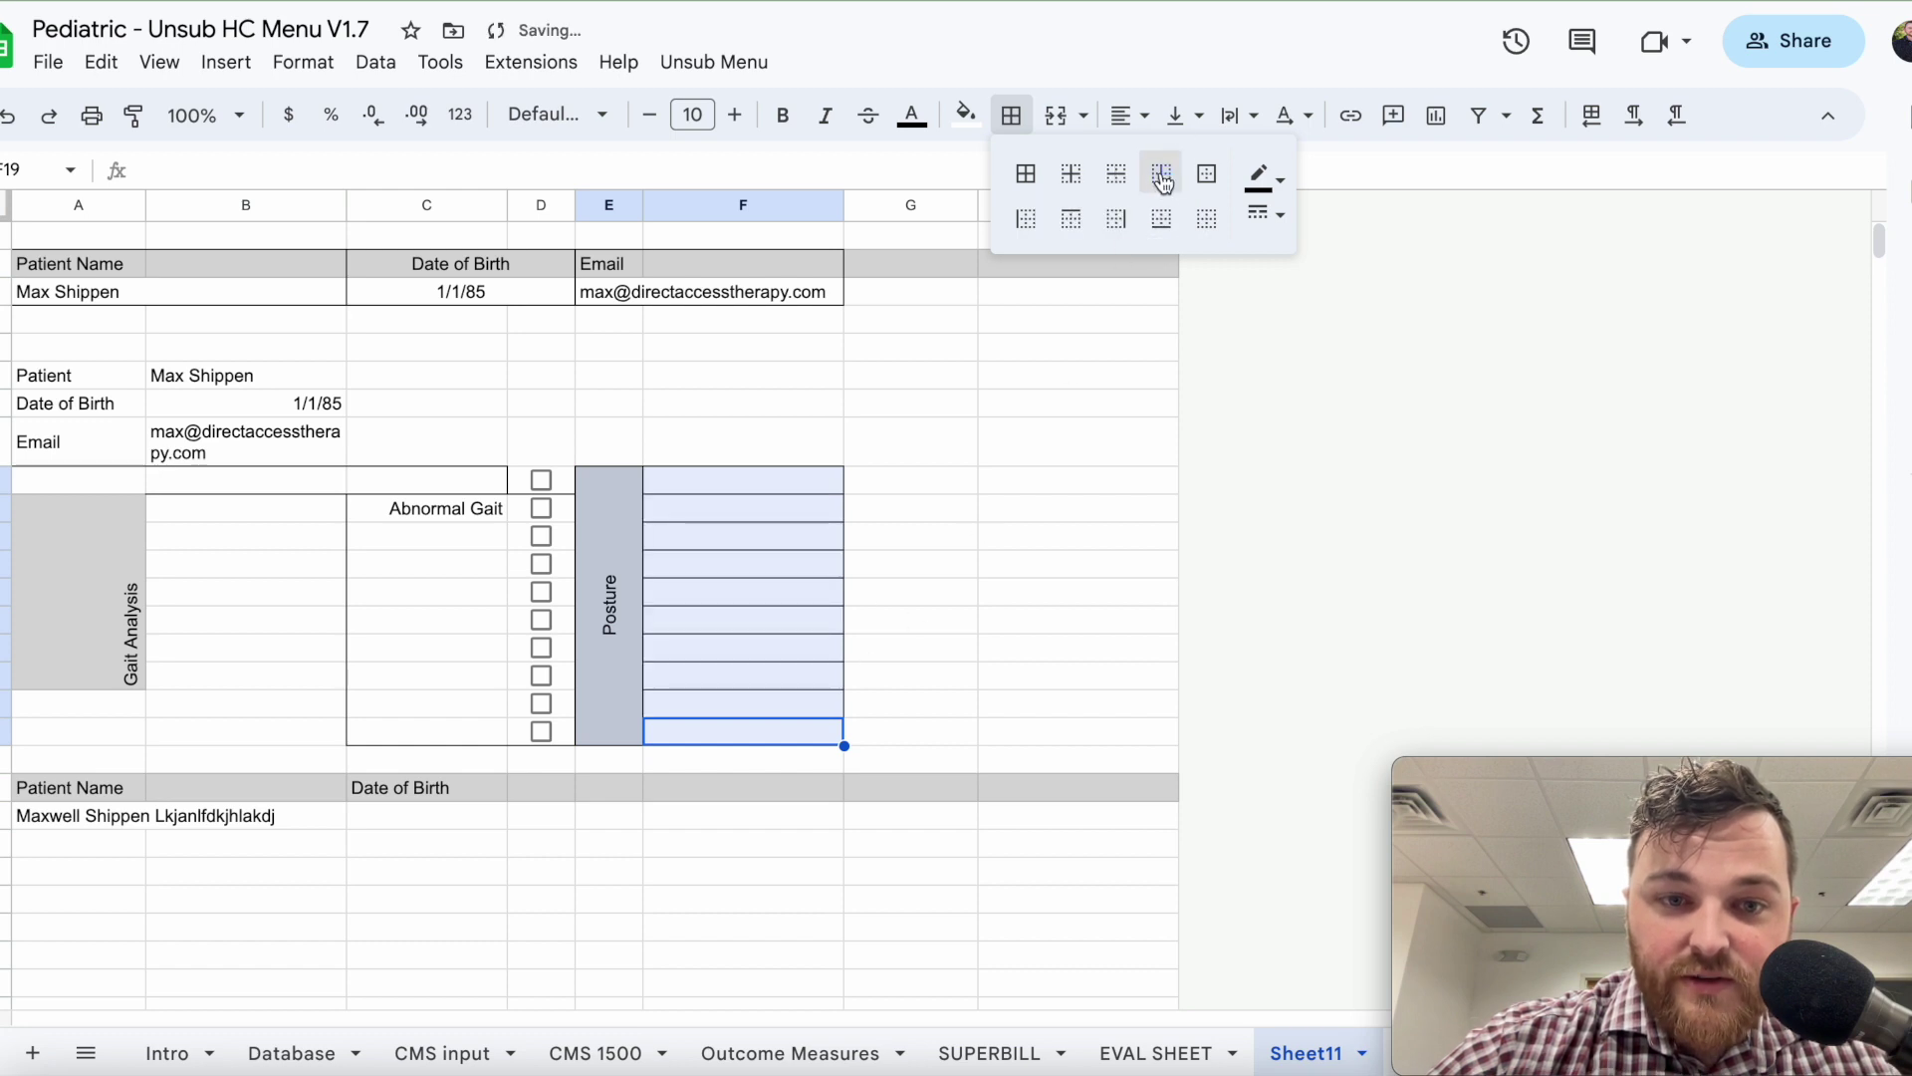
left_click(1209, 224)
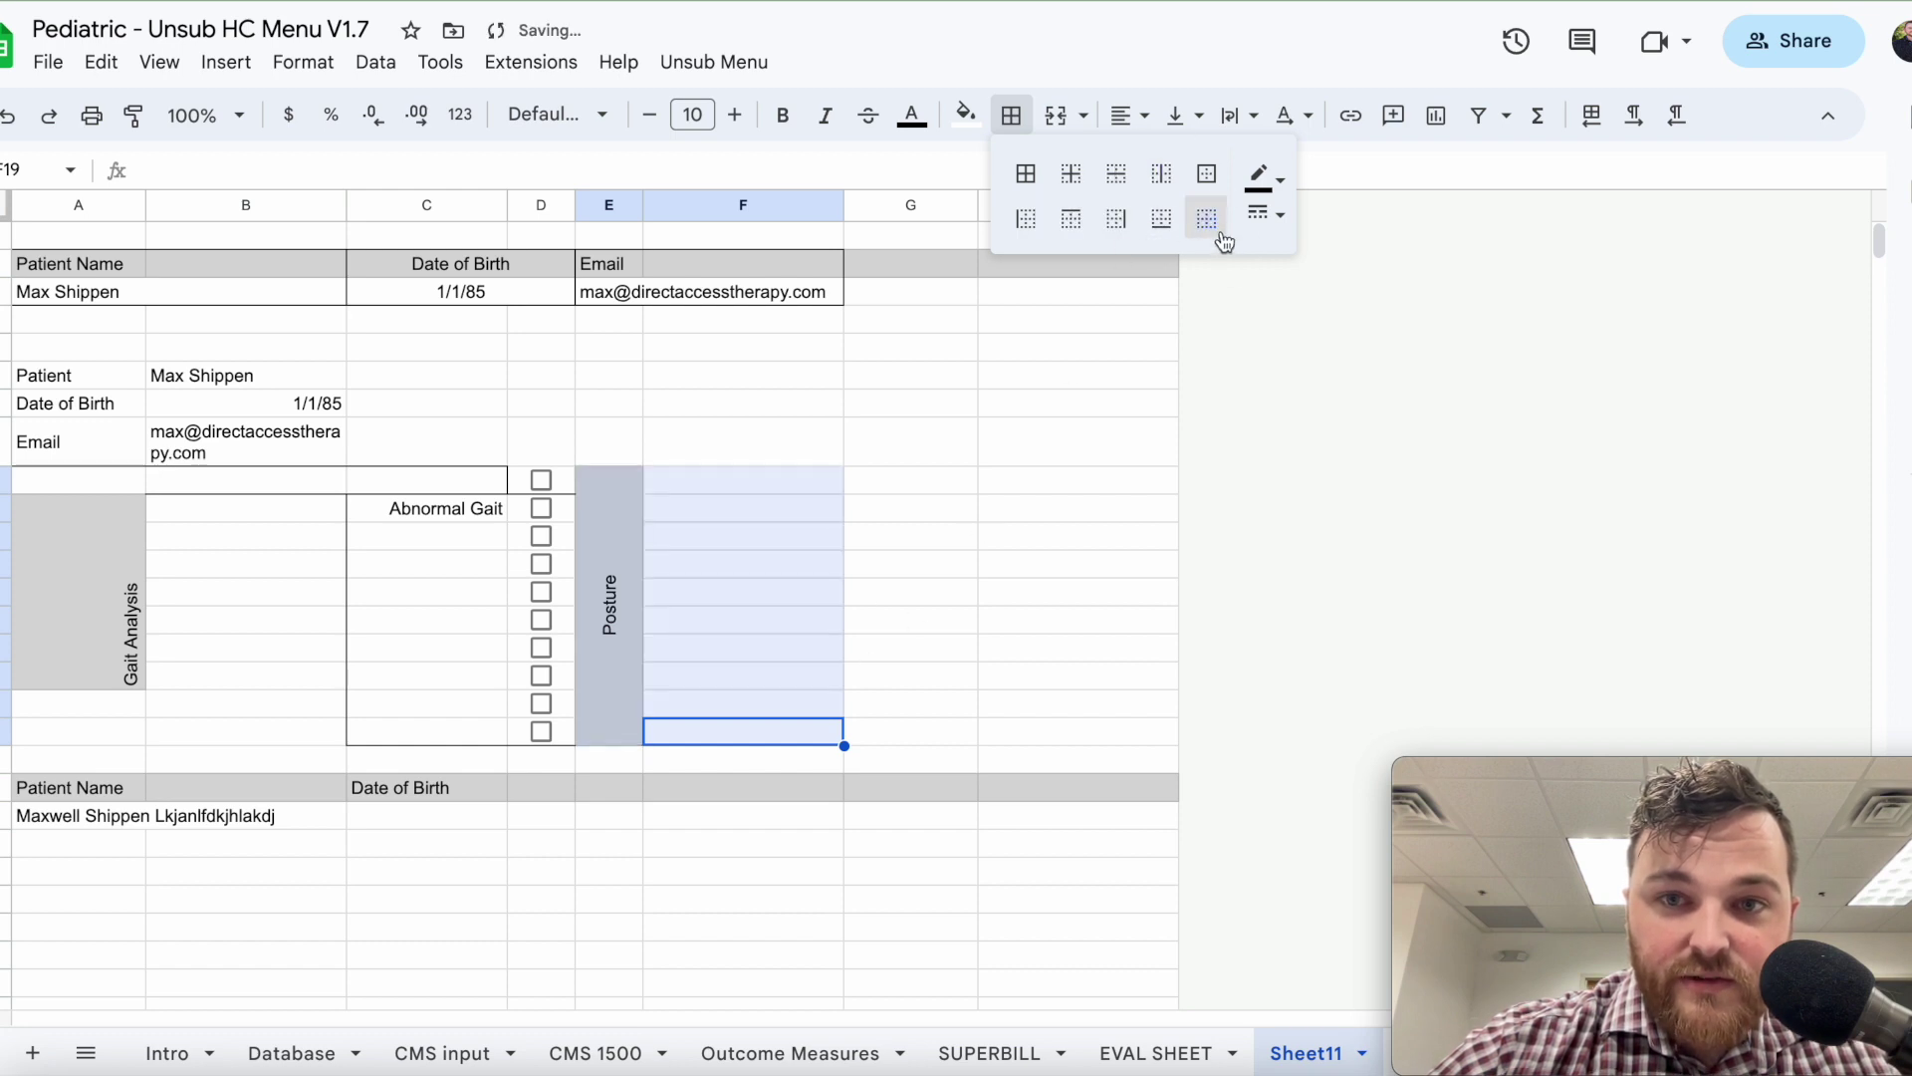
Apply bottom, right, top and left borders to box the E–F area.
left_click(1159, 221)
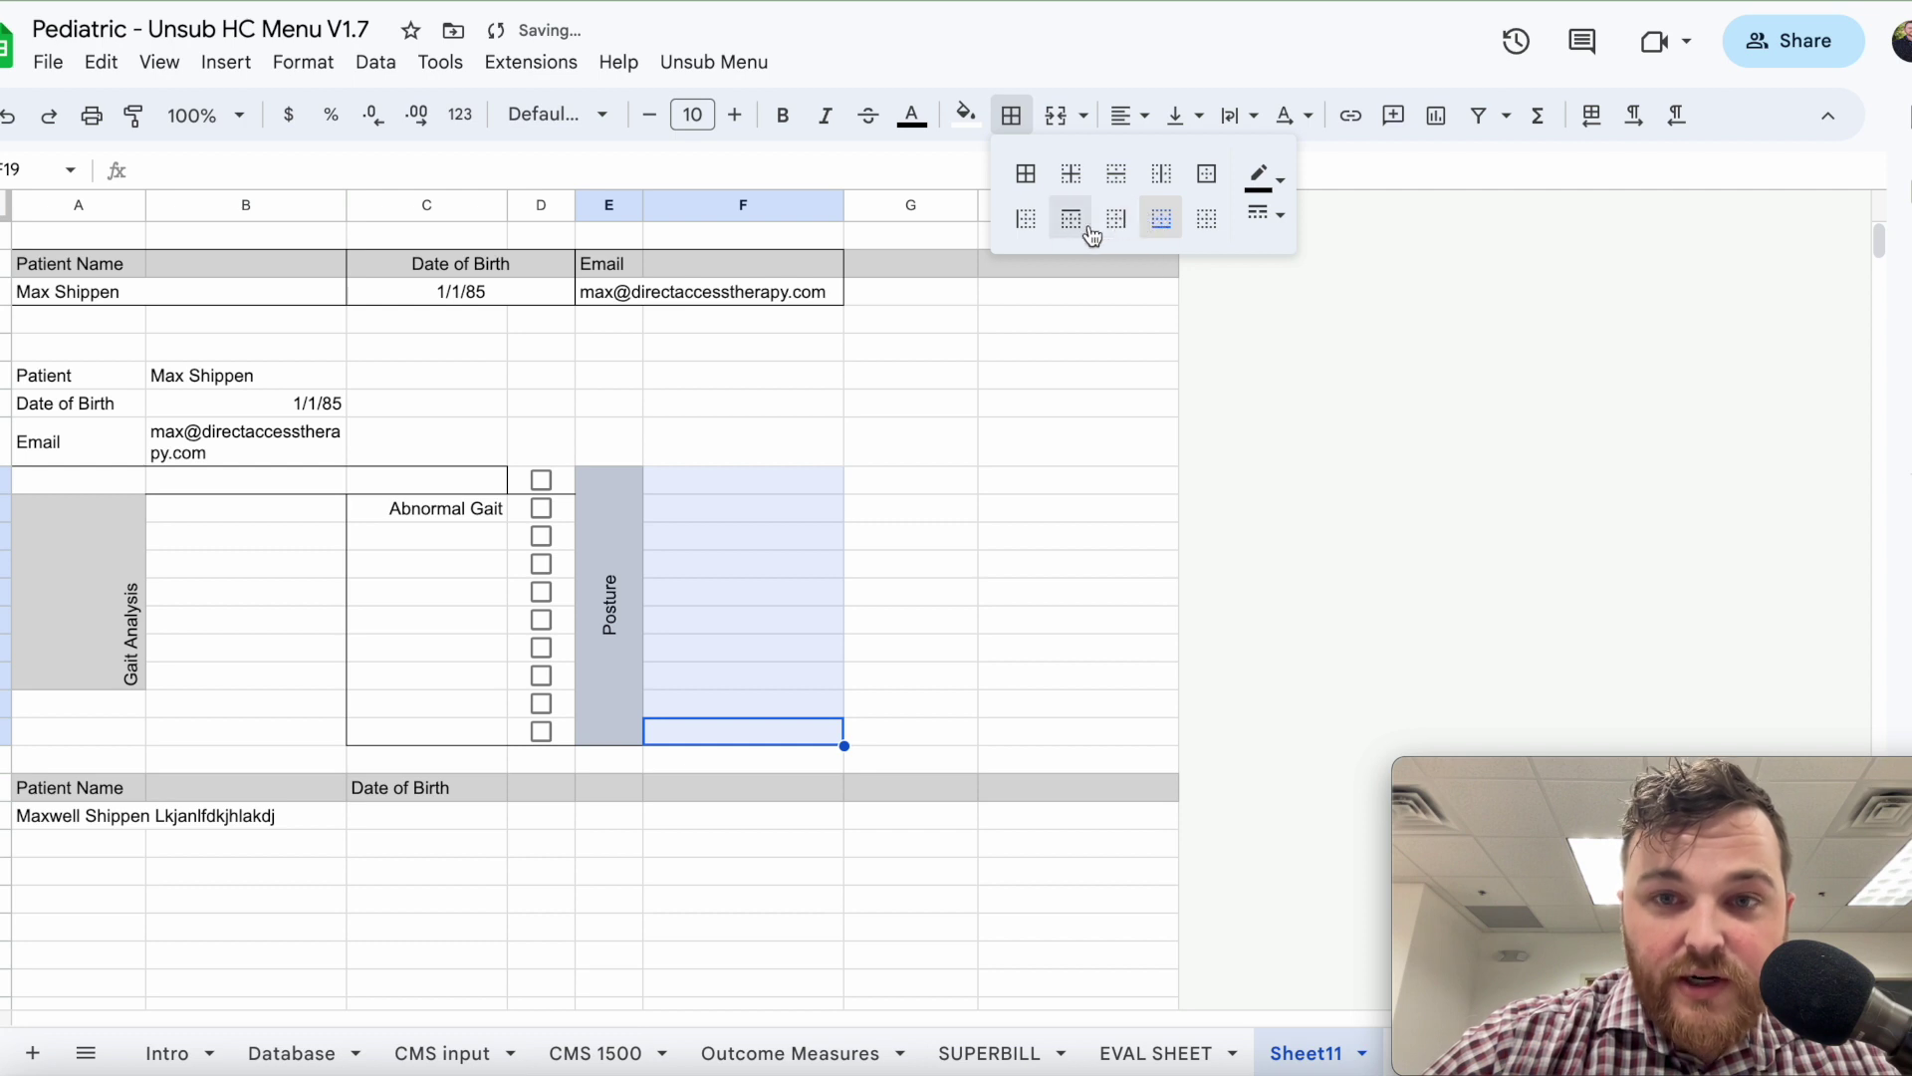
left_click(1113, 218)
left_click(1070, 218)
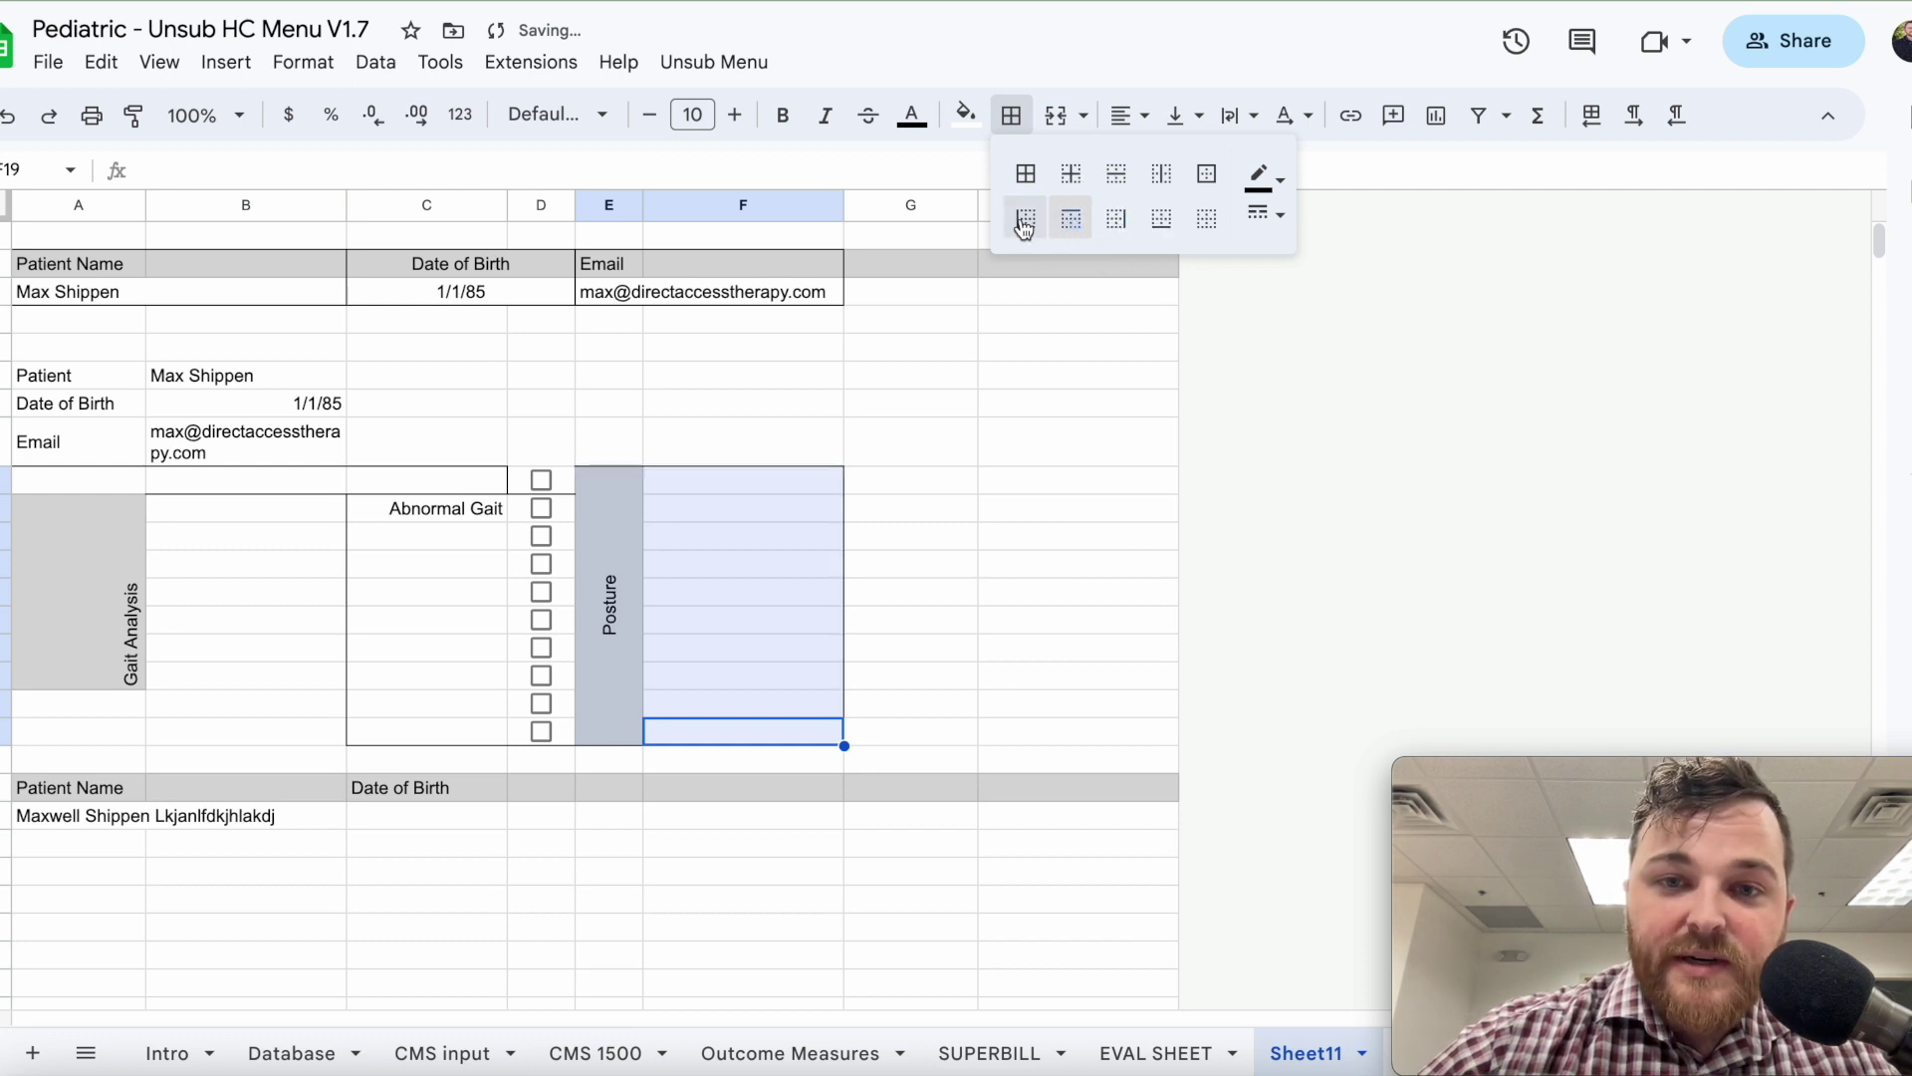
left_click(1024, 223)
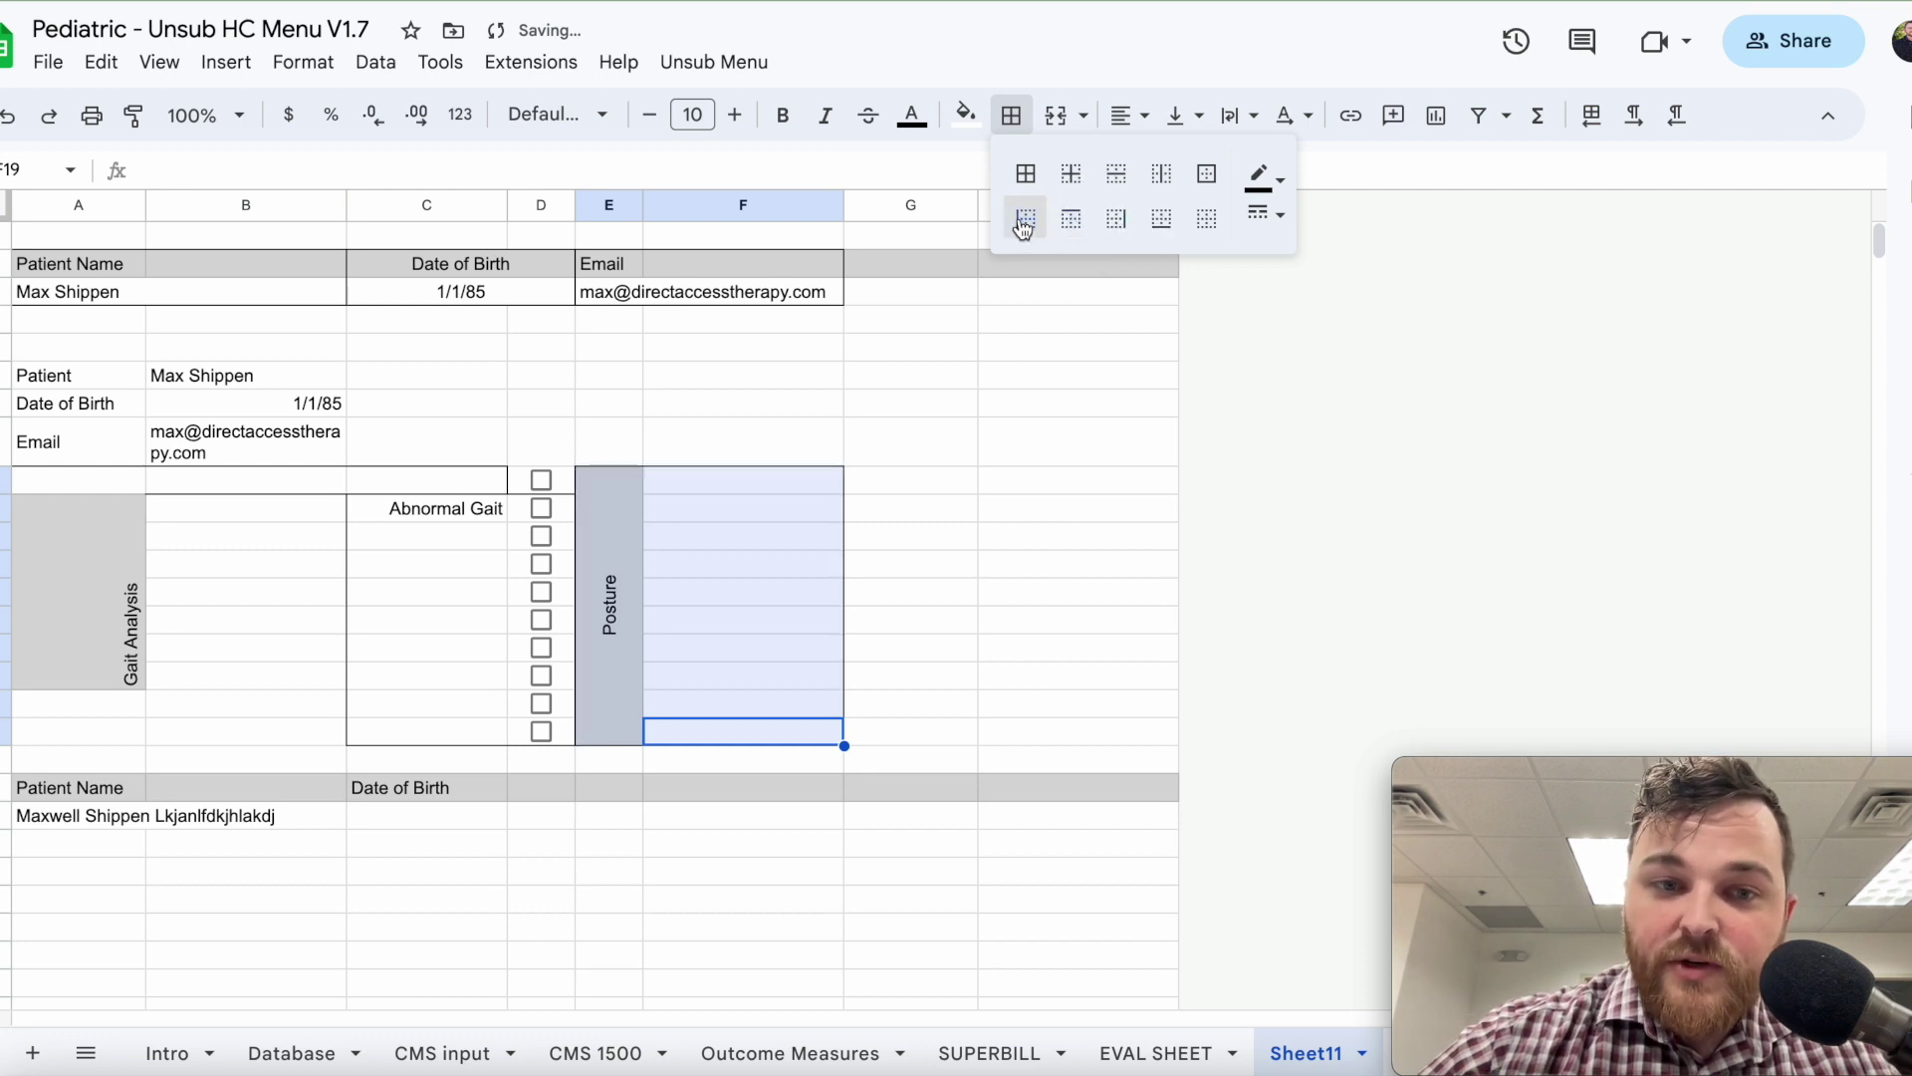
left_click(908, 614)
left_click(674, 760)
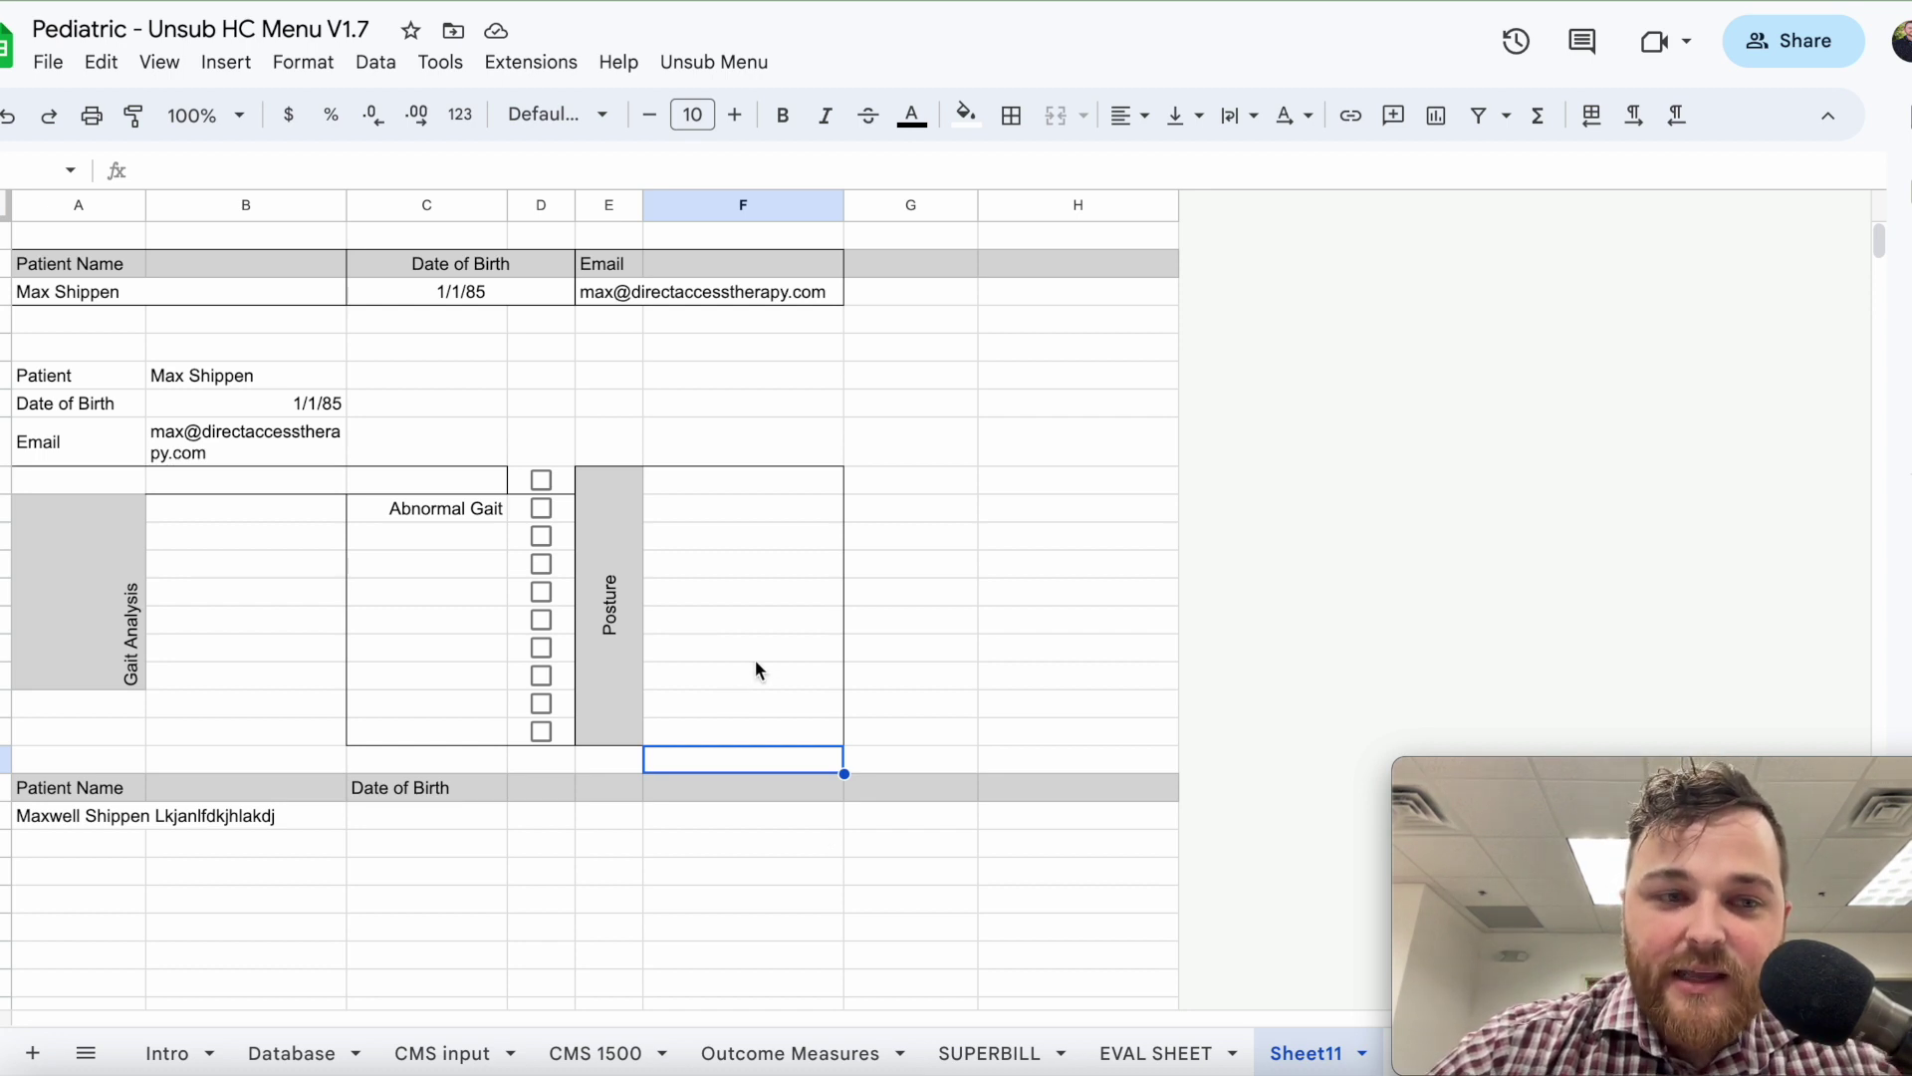
left_click(247, 735)
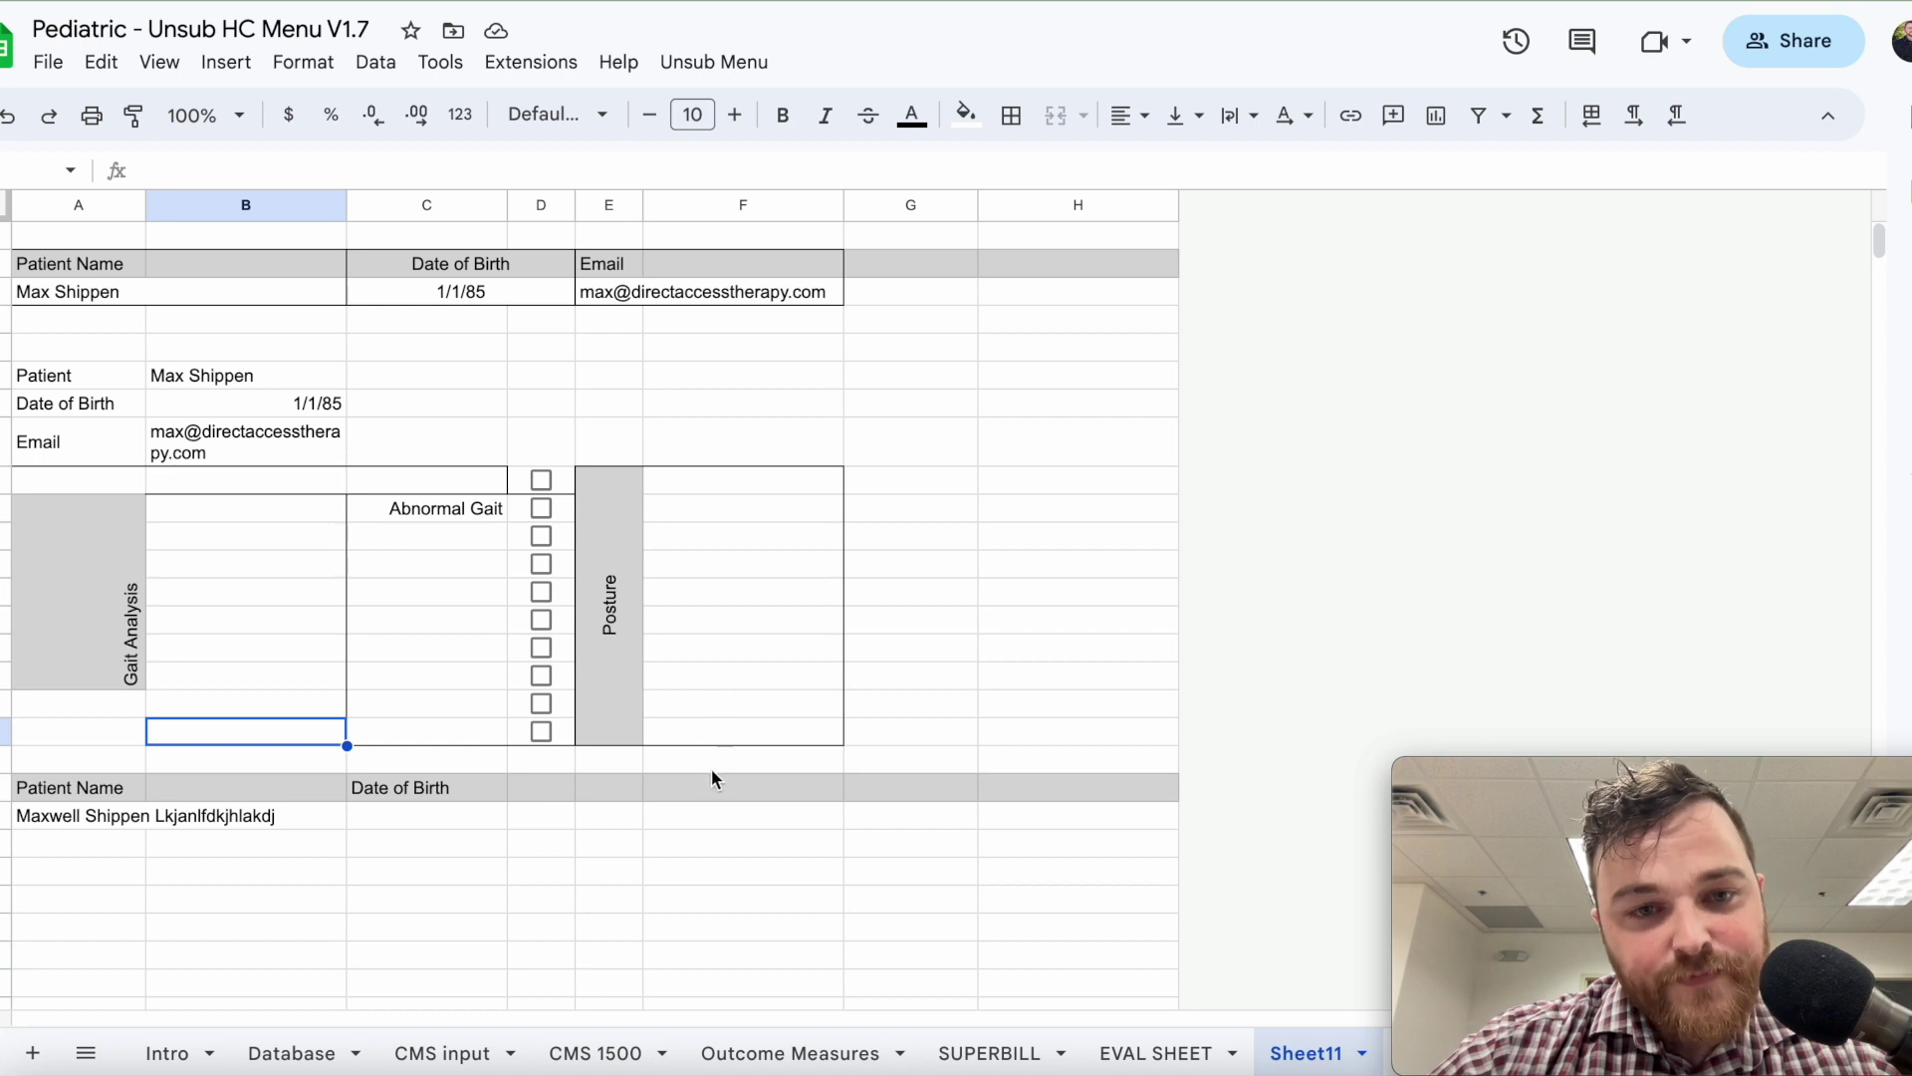
left_click(934, 730)
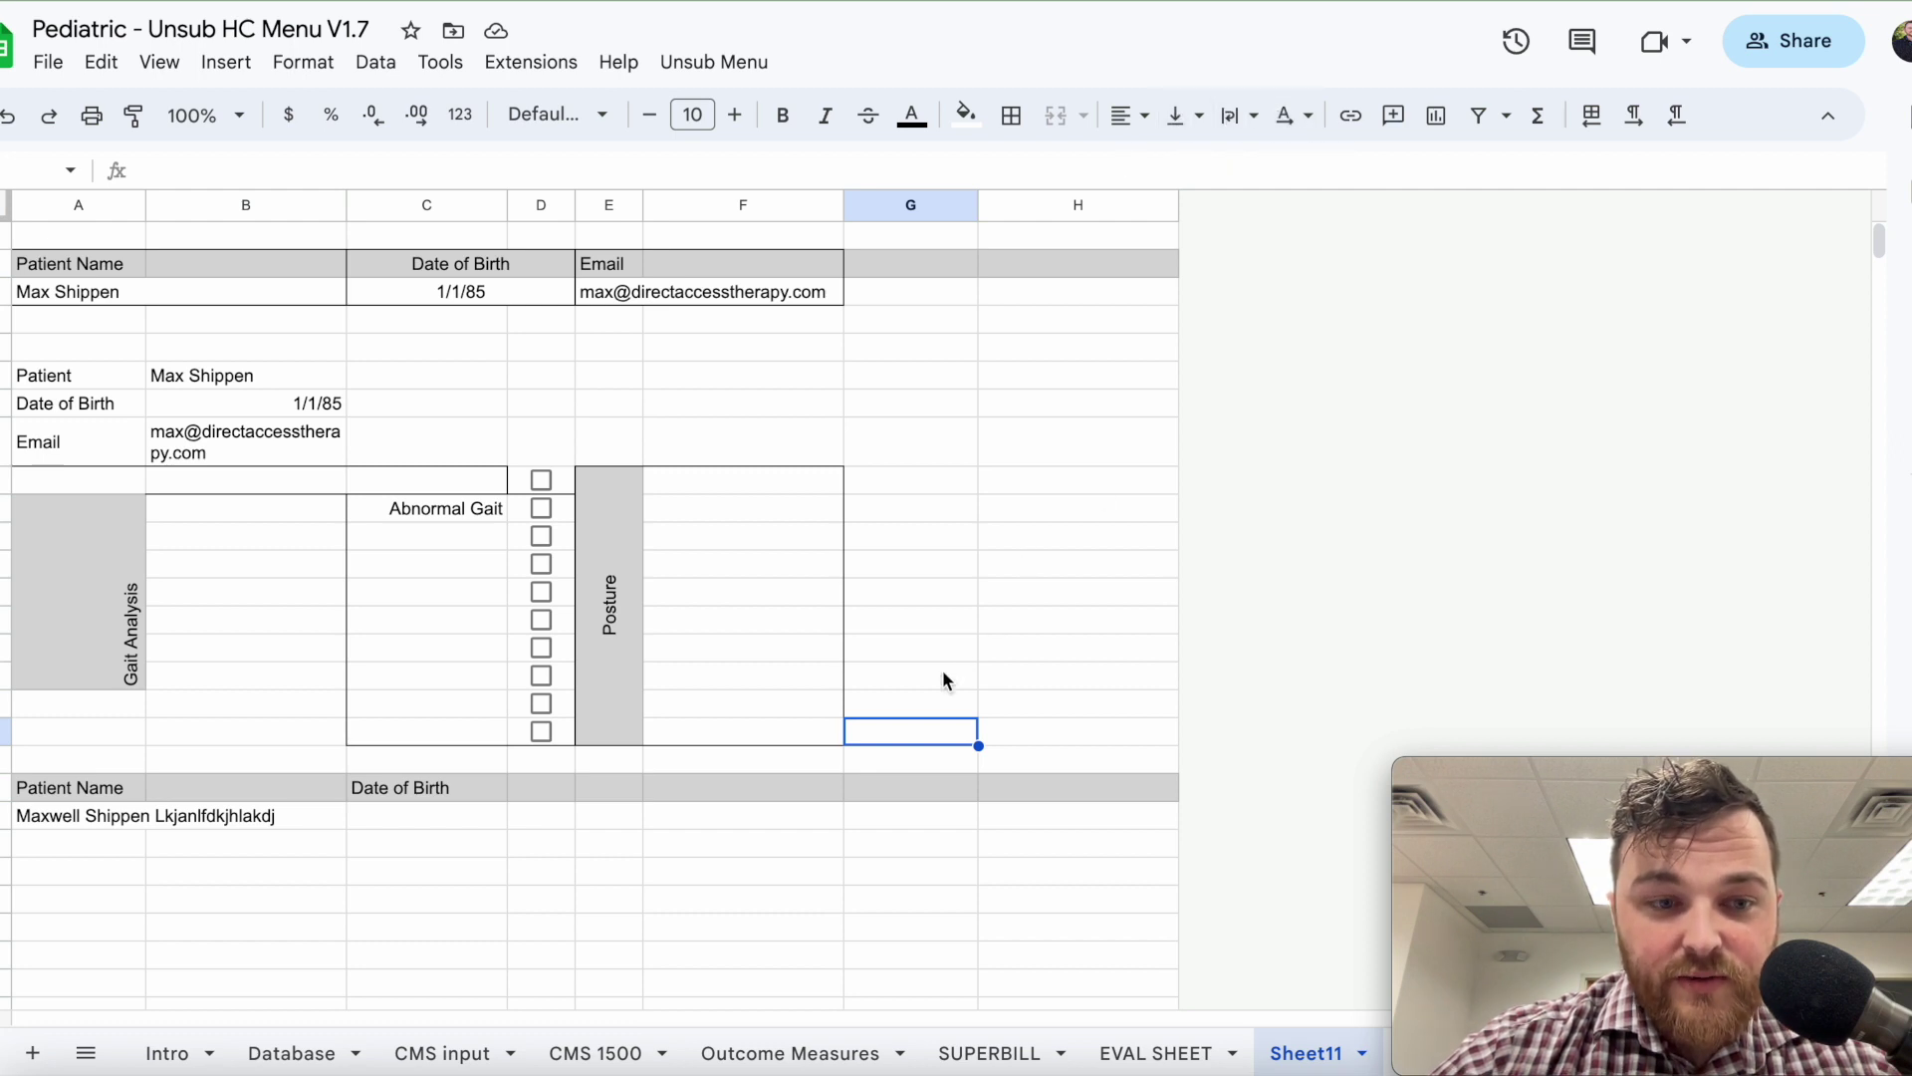
left_click(633, 846)
left_click(588, 811)
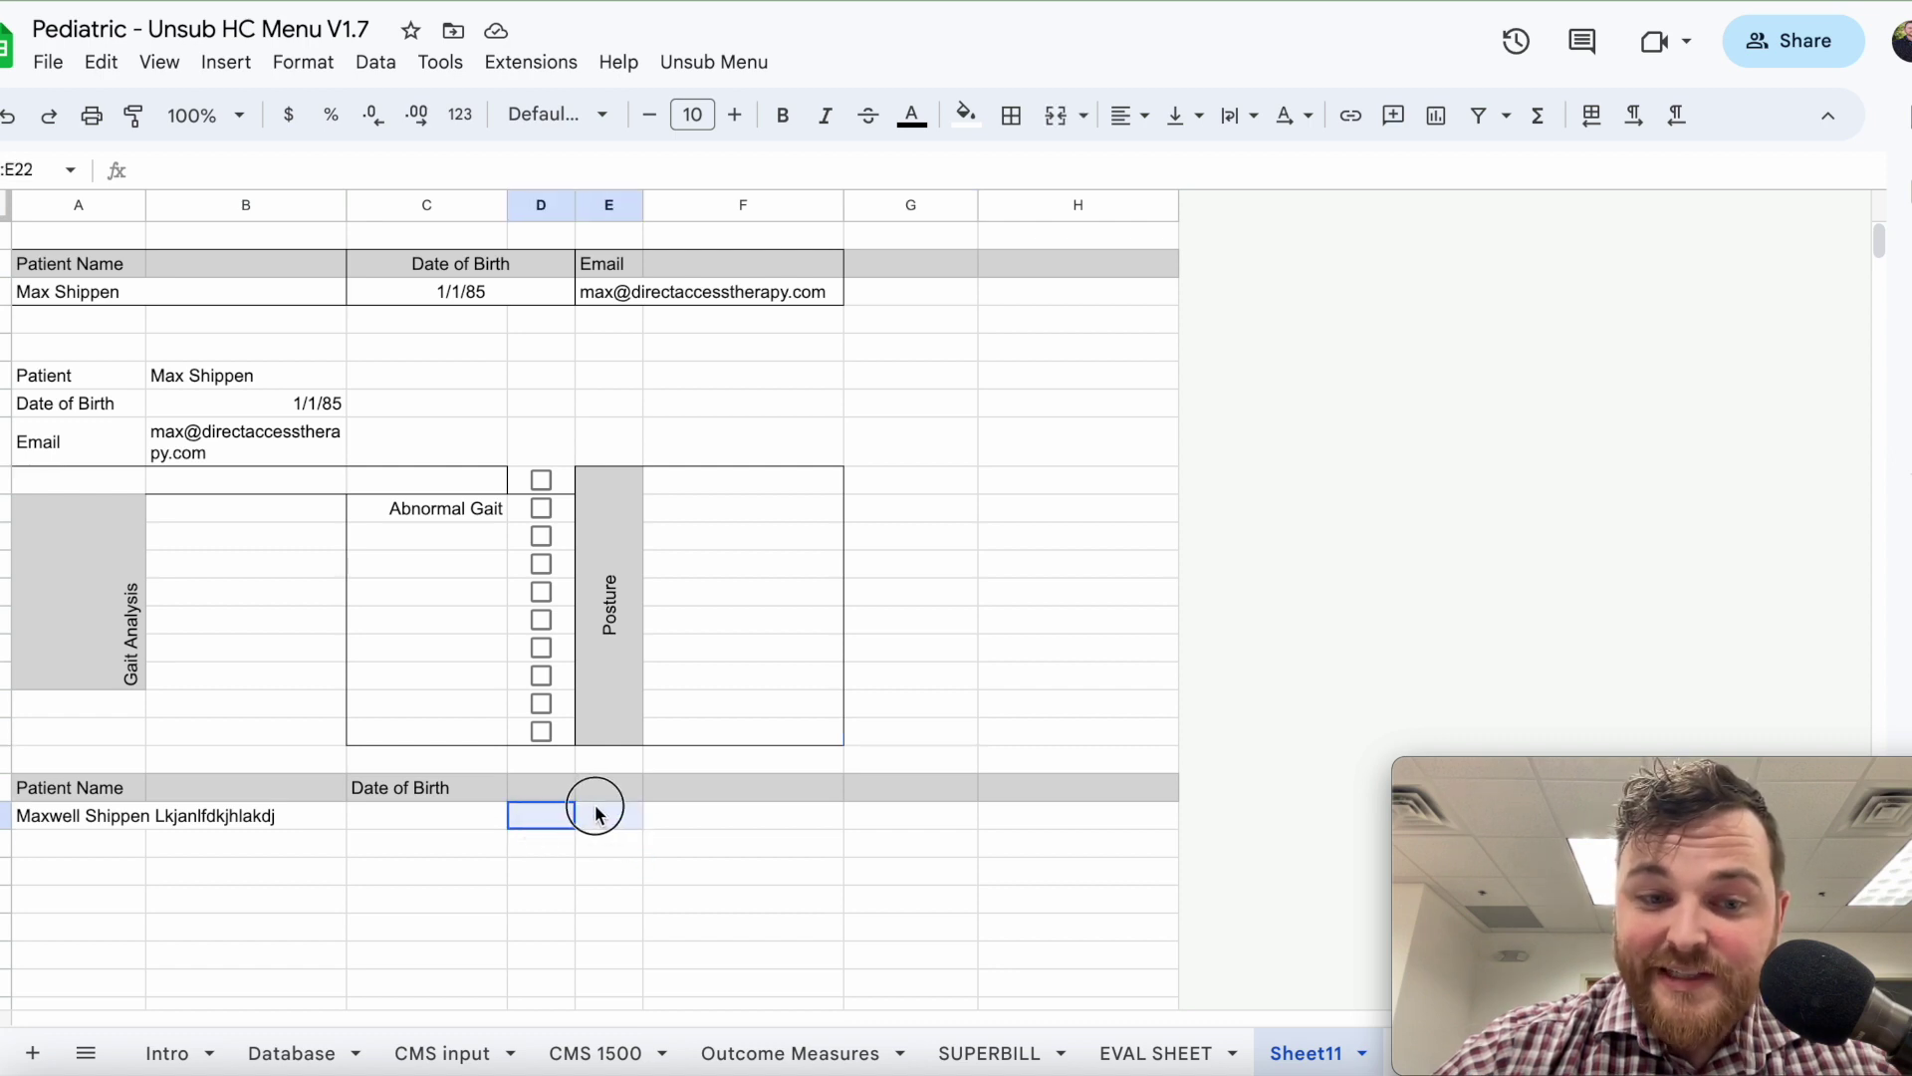
left_click(661, 792)
left_click_drag(833, 805, 875, 814)
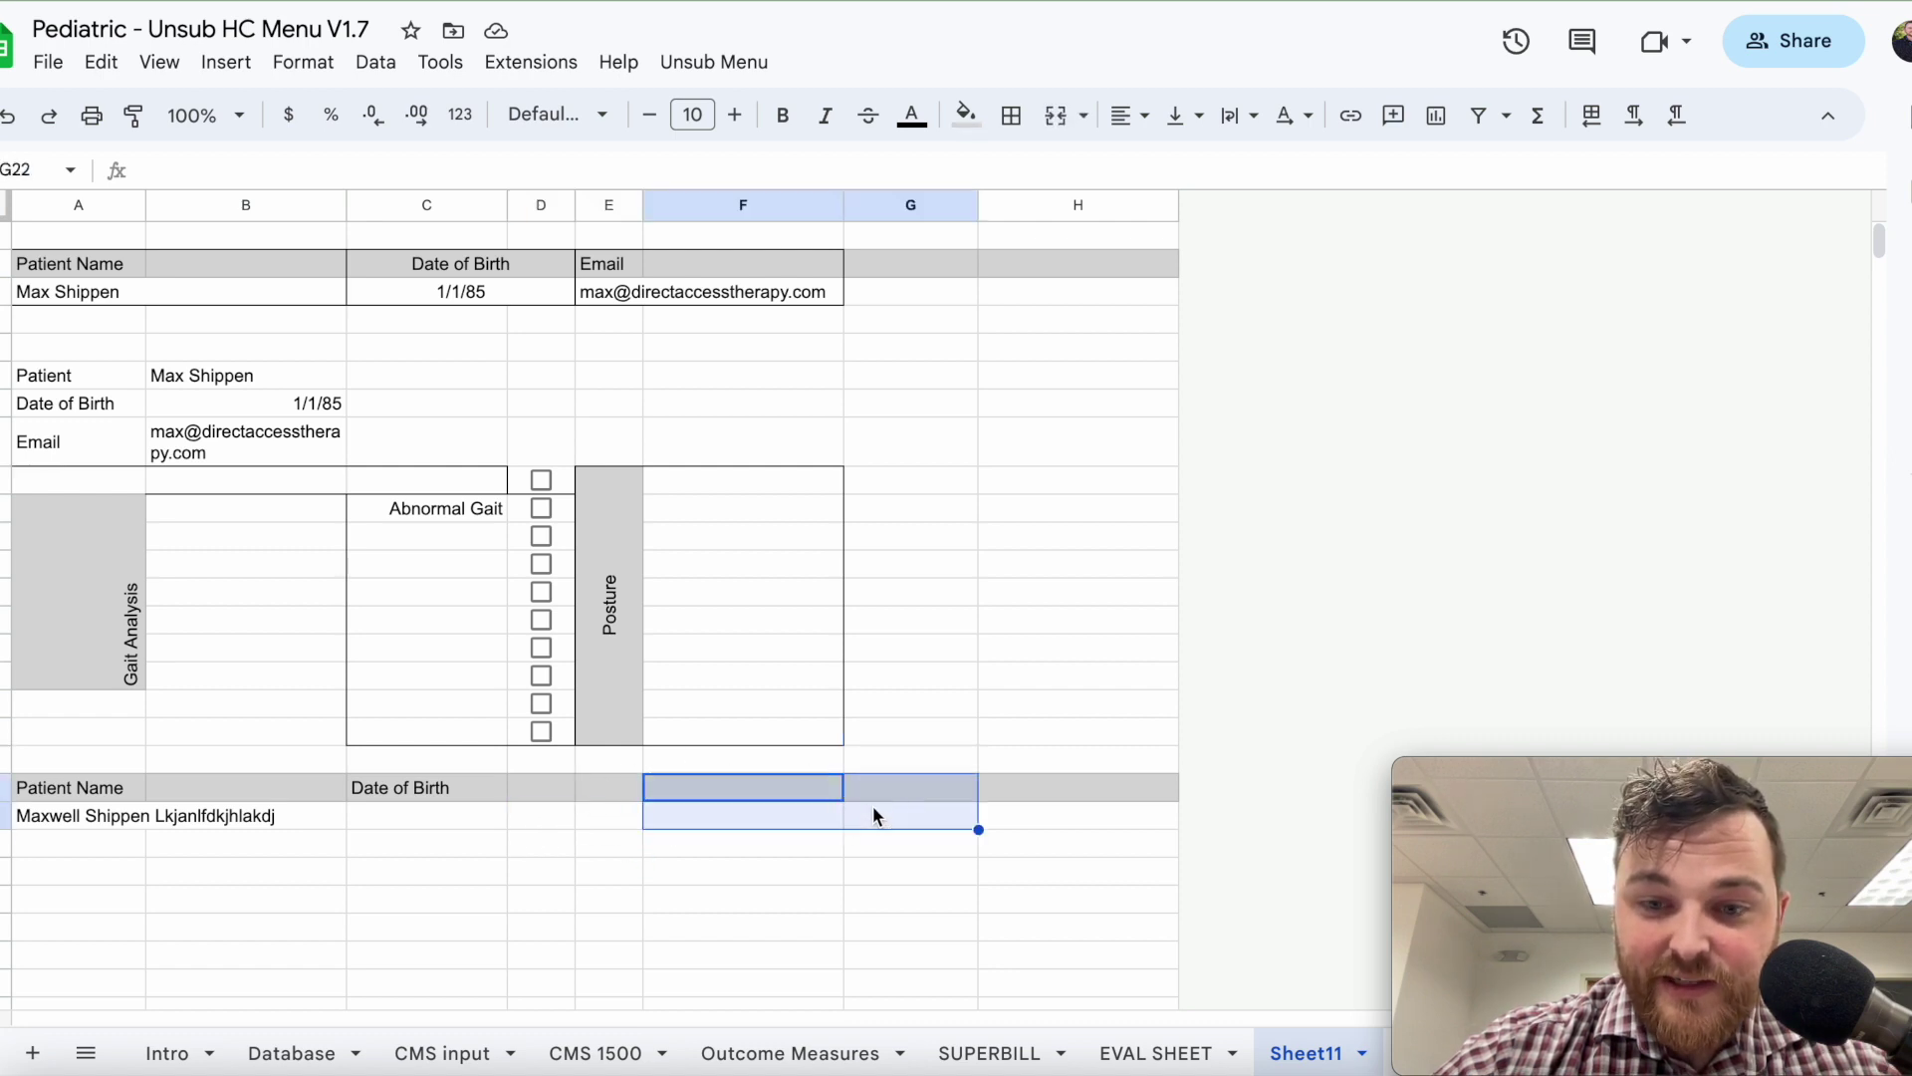